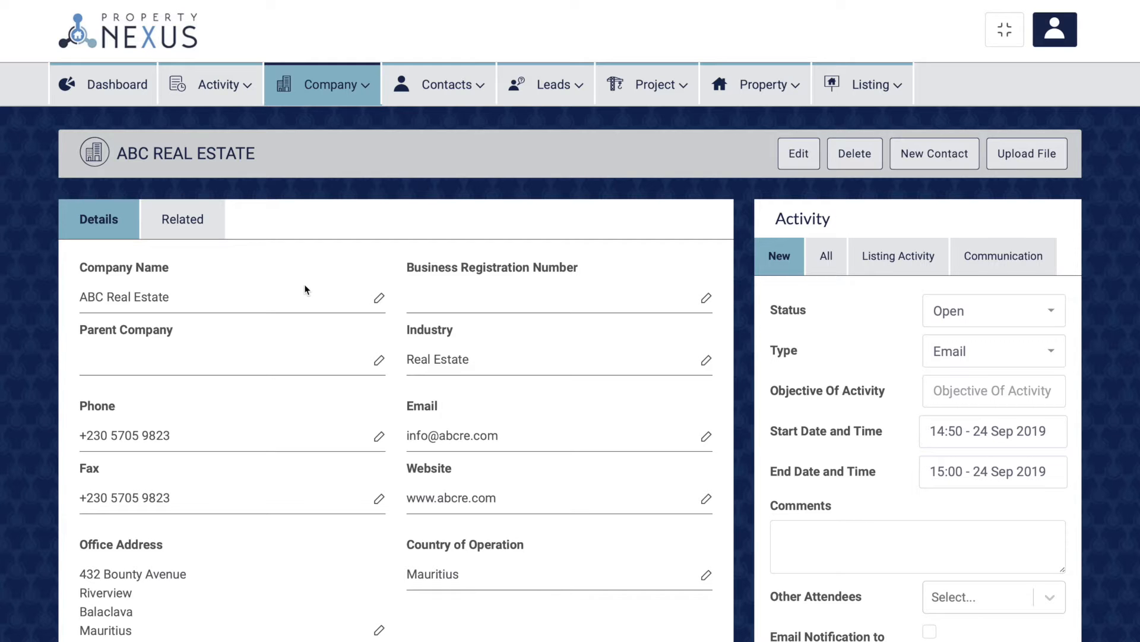
# - Examine the System Information section of the ABC Real Estate company, including its Record Owner field
pyautogui.scroll(-3, 305, 287)
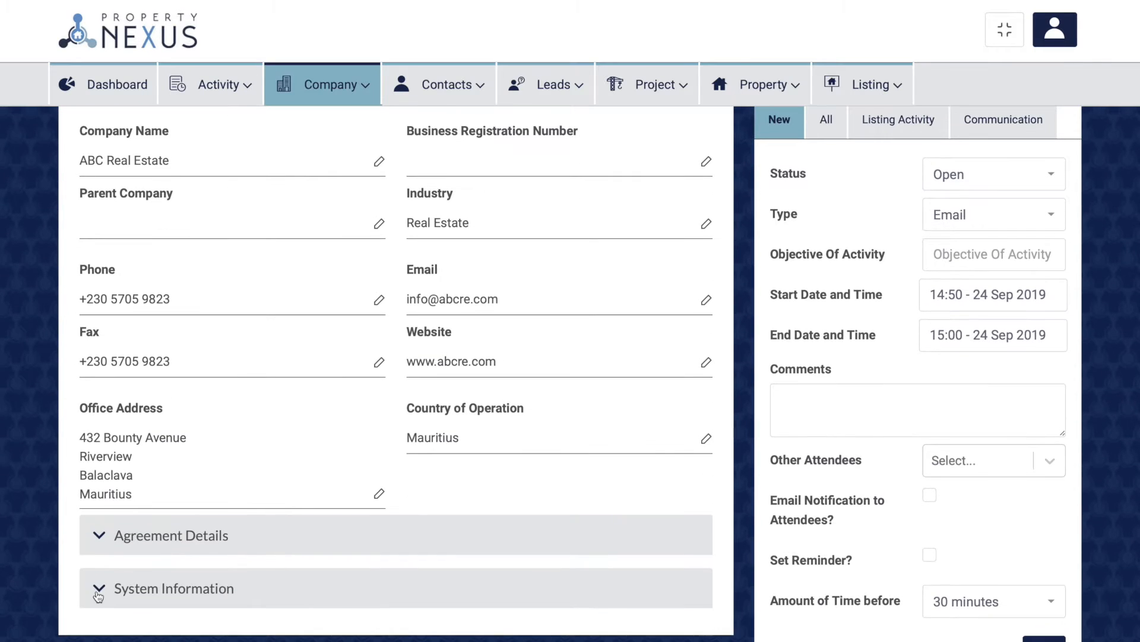
pyautogui.click(100, 591)
pyautogui.scroll(-2, 99, 591)
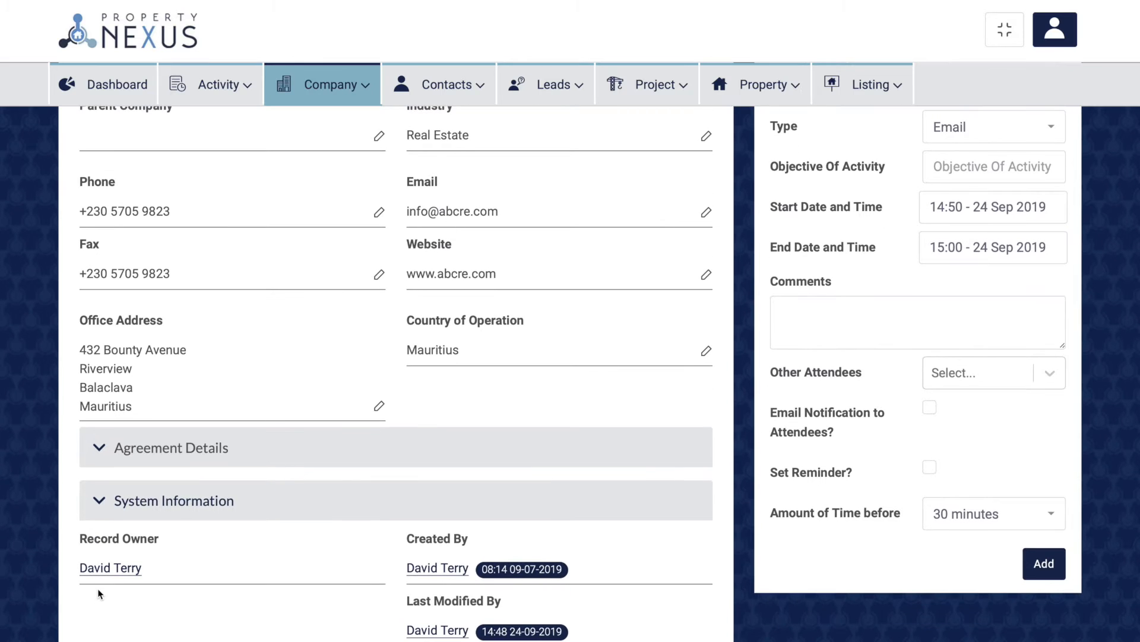
pyautogui.moveTo(80, 539); pyautogui.dragTo(157, 543)
pyautogui.scroll(5, 522, 402)
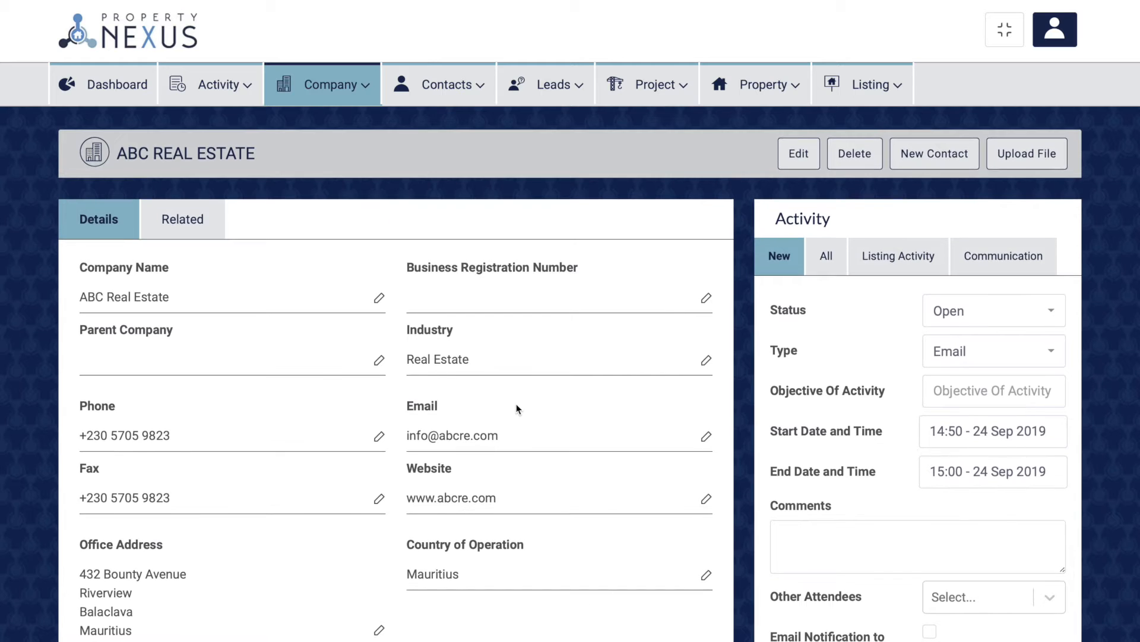
# - Open the ABC Real Estate company for editing and bring up the Record Owner choices under System Information
pyautogui.click(799, 154)
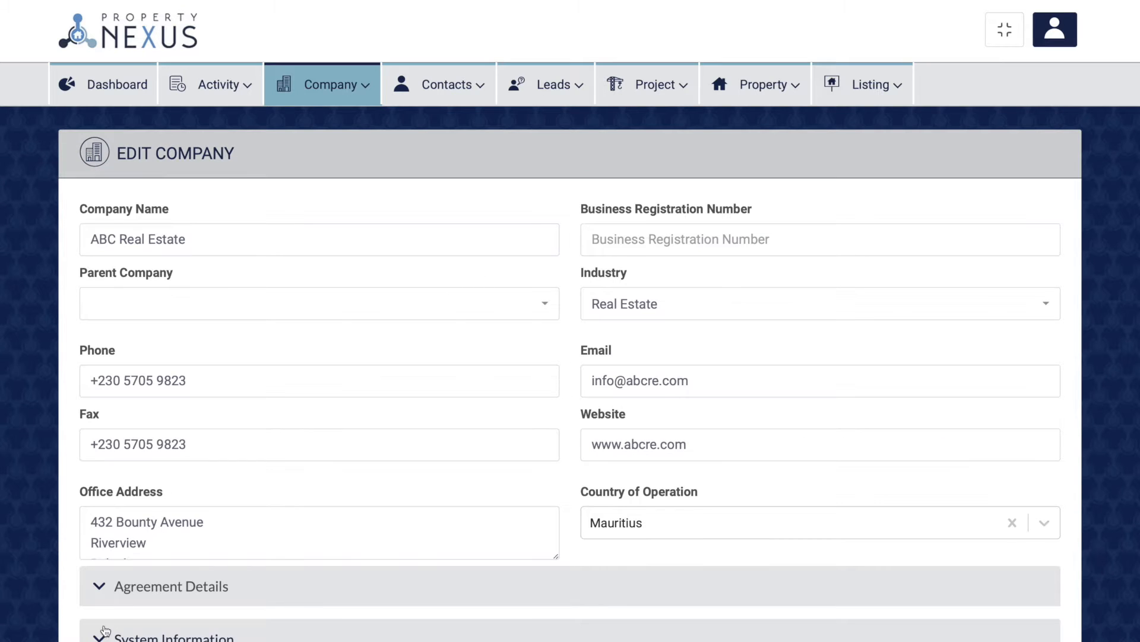
pyautogui.scroll(-1, 106, 629)
pyautogui.click(660, 619)
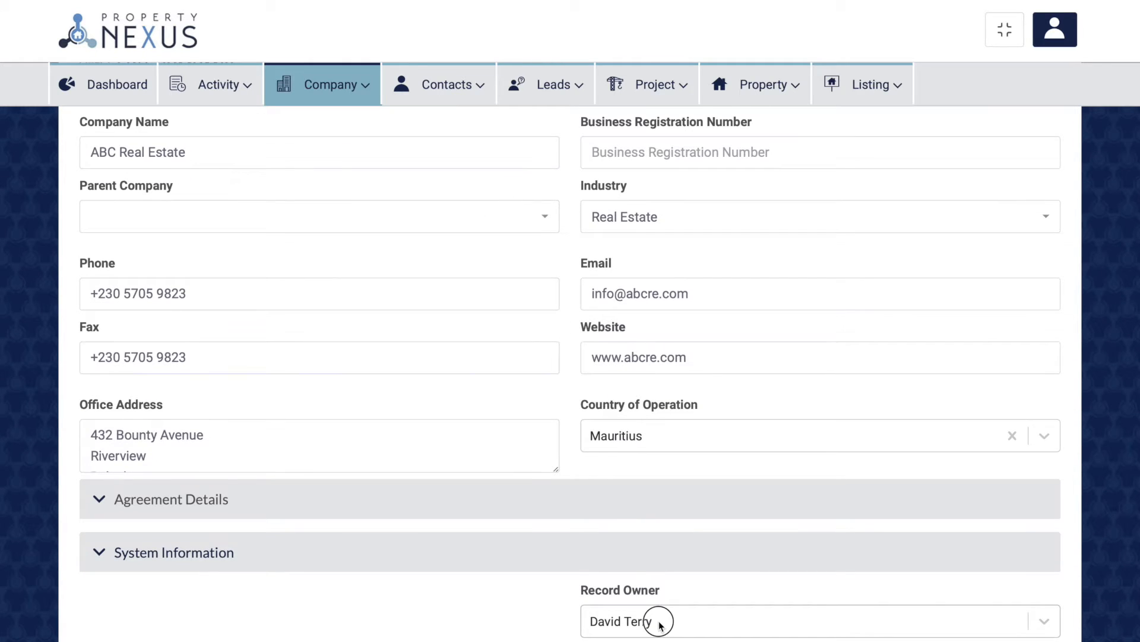
pyautogui.click(657, 622)
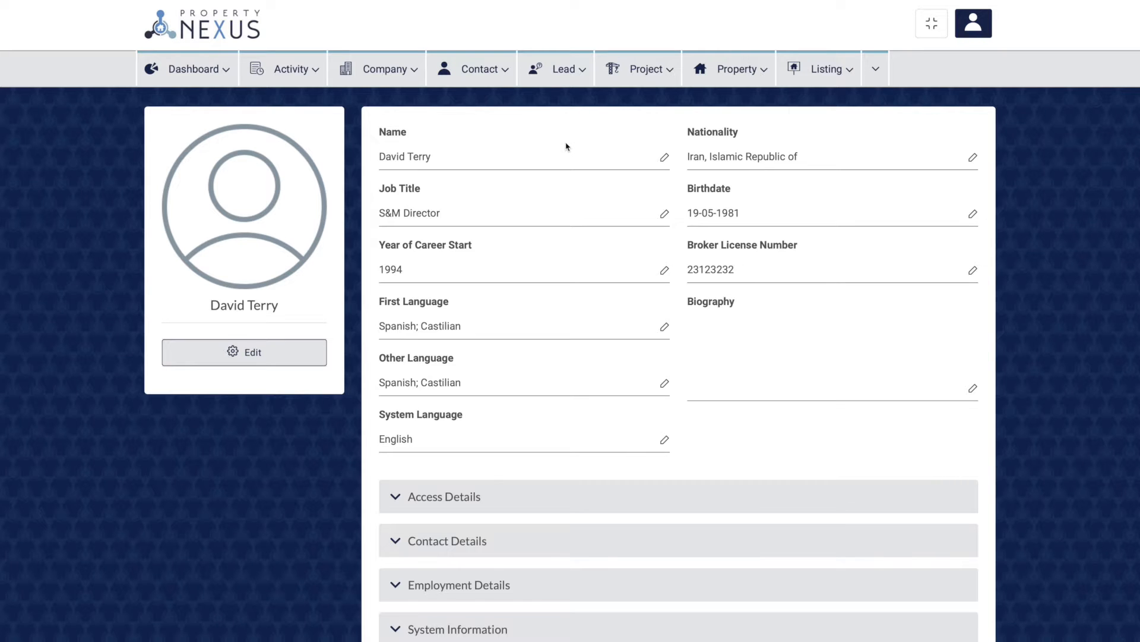
# - Review the user profile by expanding its Access Details, Contact Details, Employment Details and System Information sections
pyautogui.scroll(-2, 566, 147)
pyautogui.click(398, 403)
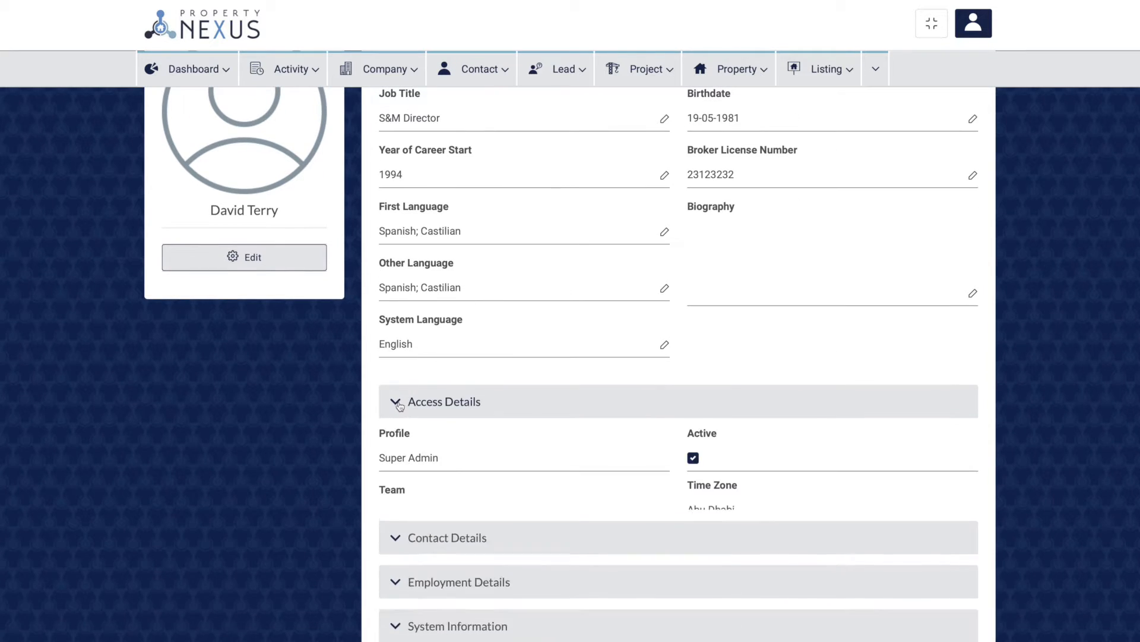
pyautogui.scroll(-3, 400, 406)
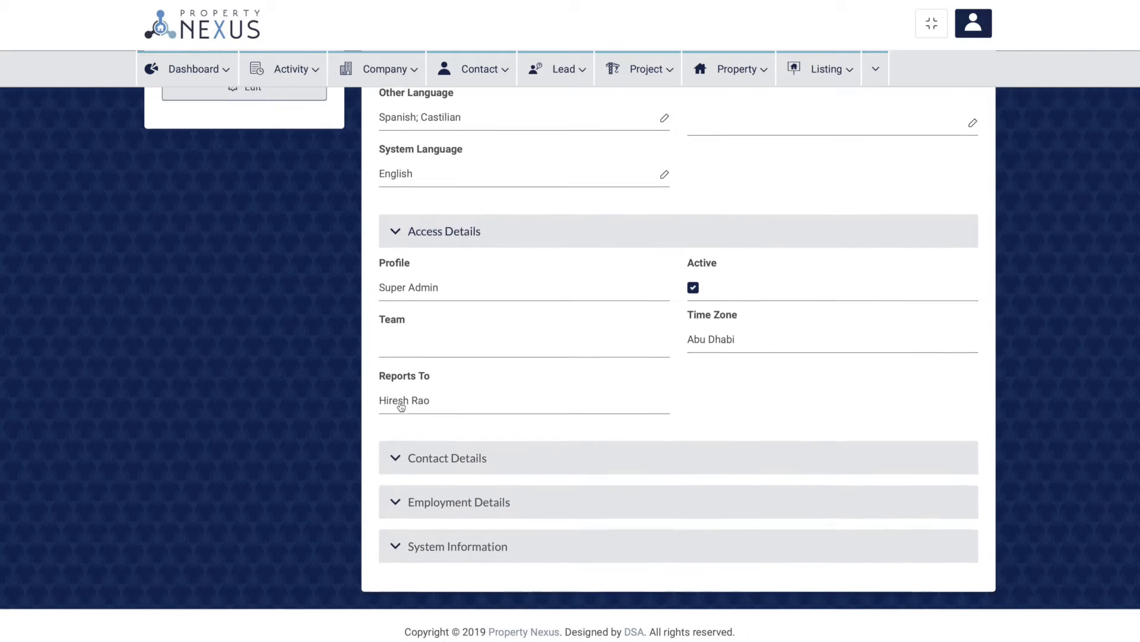
pyautogui.click(395, 457)
pyautogui.scroll(-5, 395, 456)
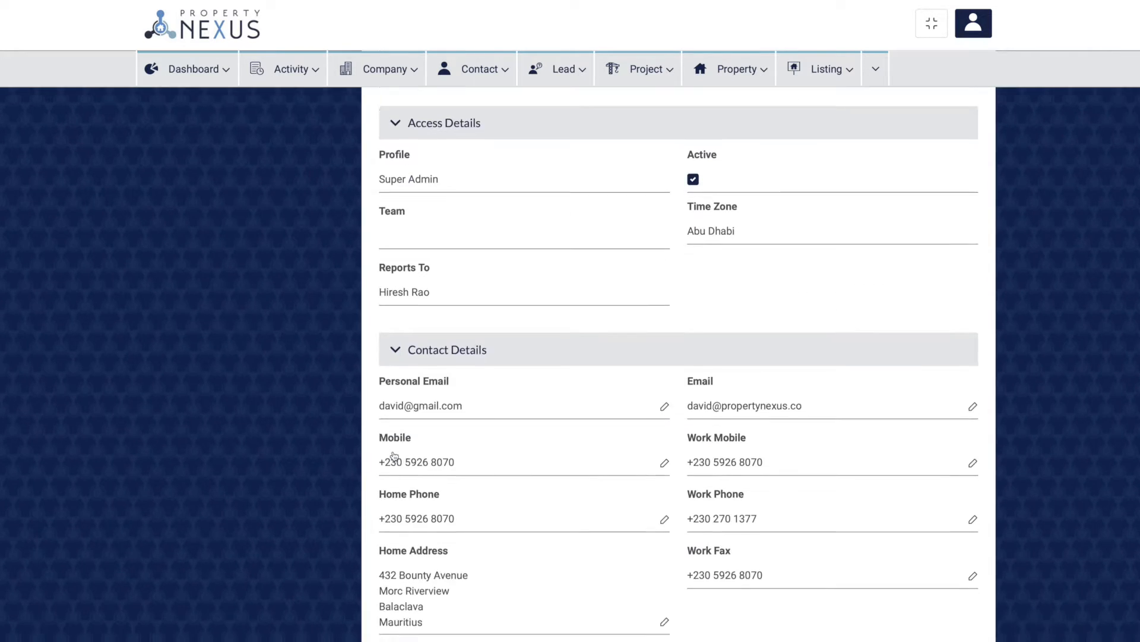
pyautogui.click(394, 491)
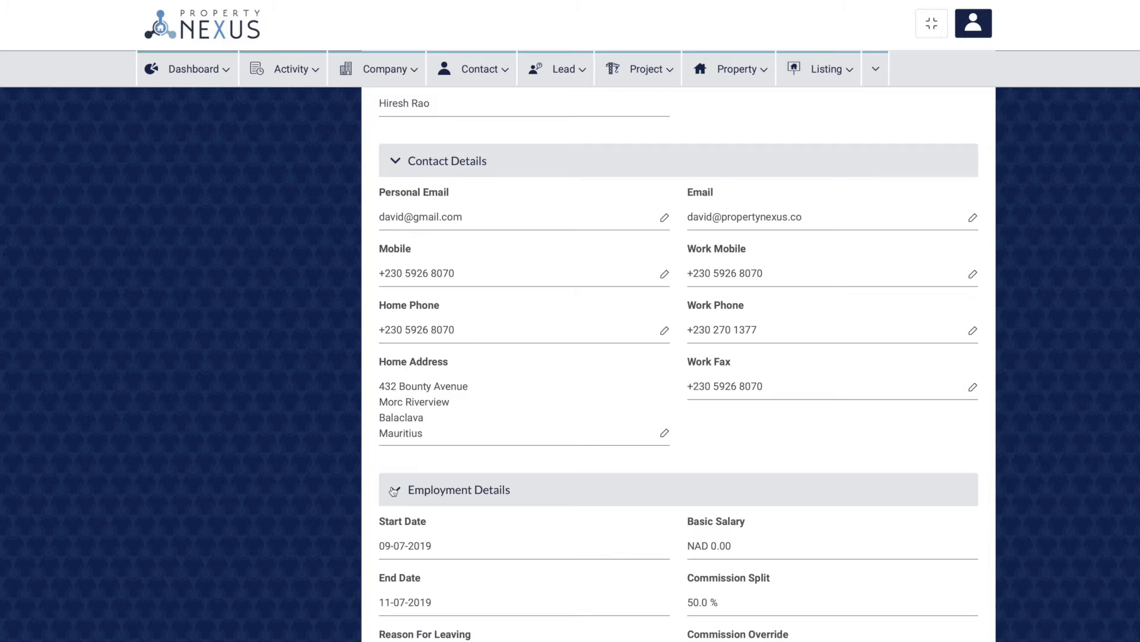
pyautogui.scroll(-3, 395, 492)
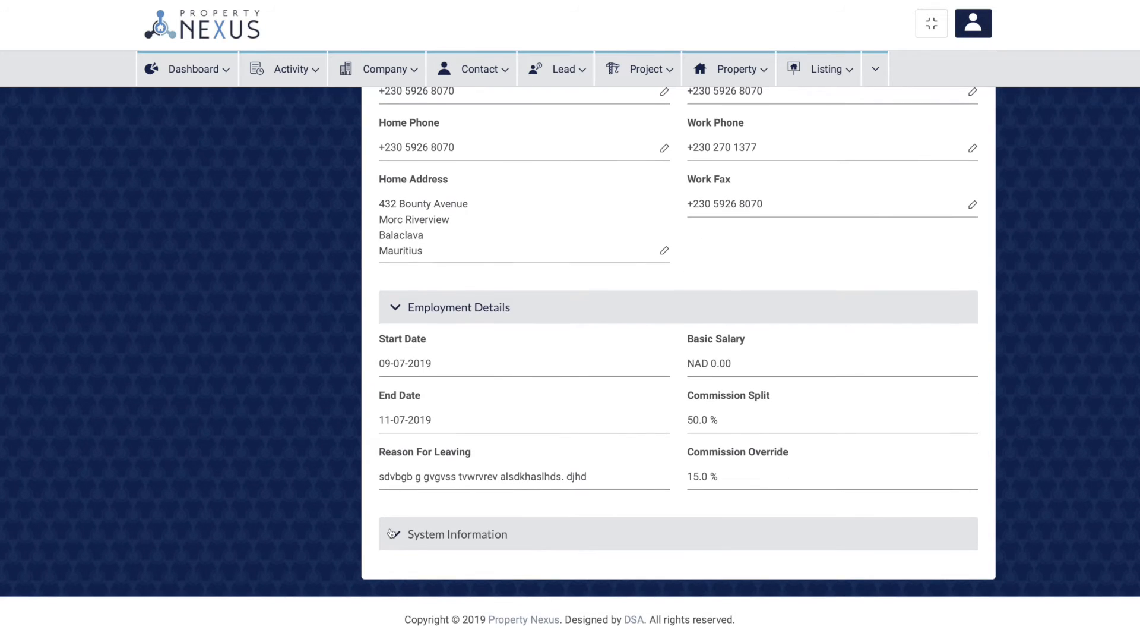
pyautogui.click(393, 533)
pyautogui.scroll(12, 392, 534)
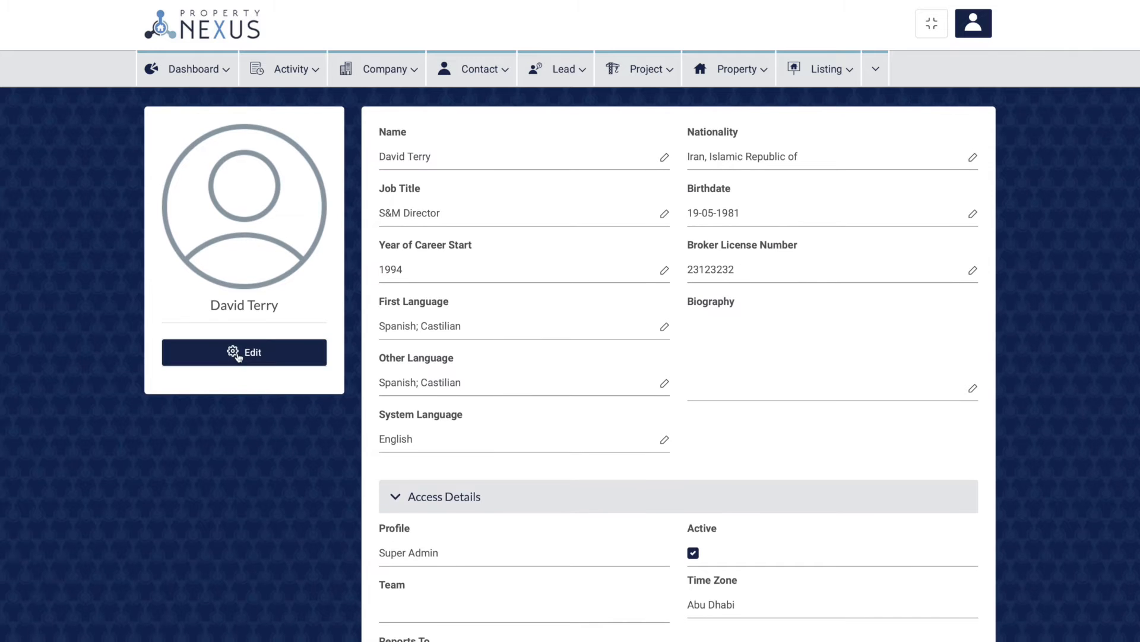
# - Locate and highlight the System Language field label on the user profile
pyautogui.click(380, 415)
pyautogui.moveTo(380, 417); pyautogui.dragTo(469, 415)
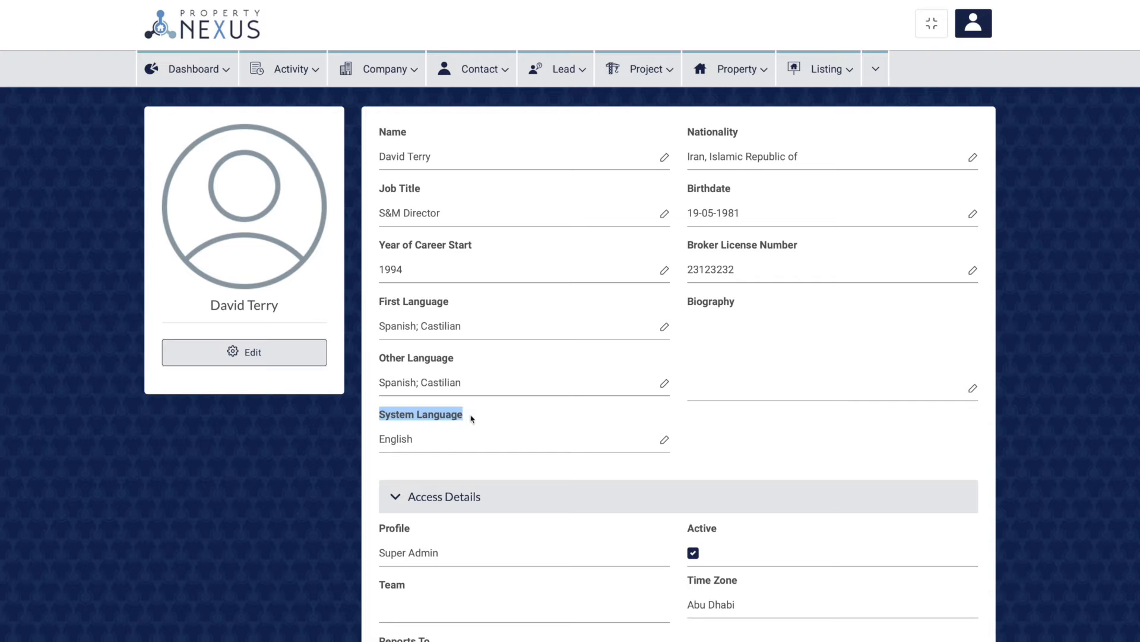
pyautogui.click(472, 419)
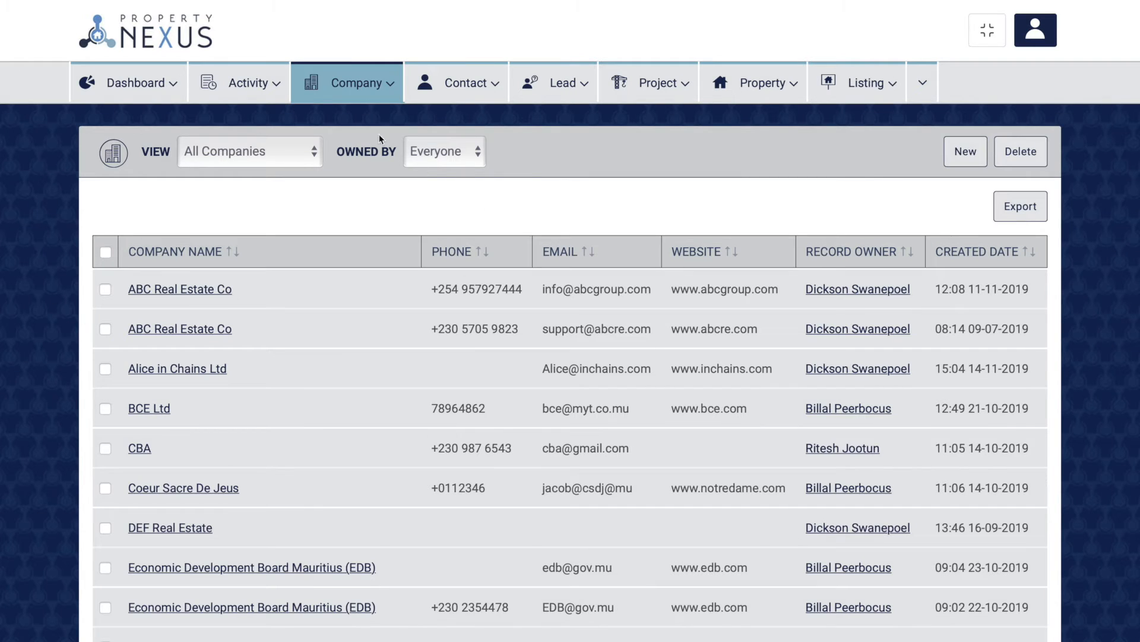
# - Start a new company record and try to create it with its text fields left blank
pyautogui.moveTo(357, 94)
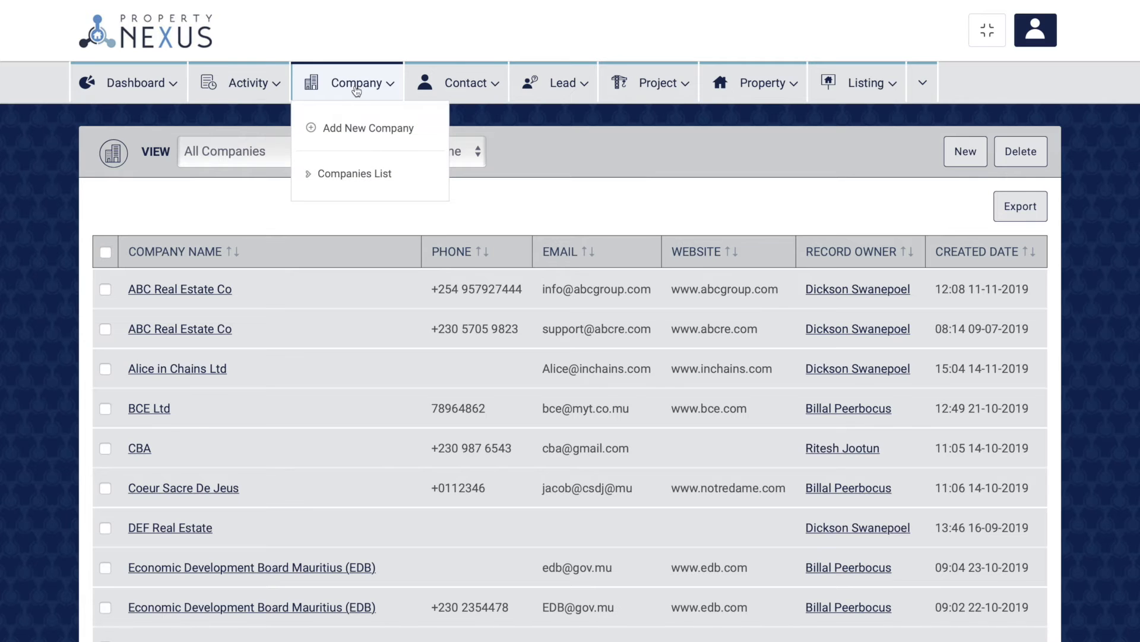
pyautogui.click(354, 129)
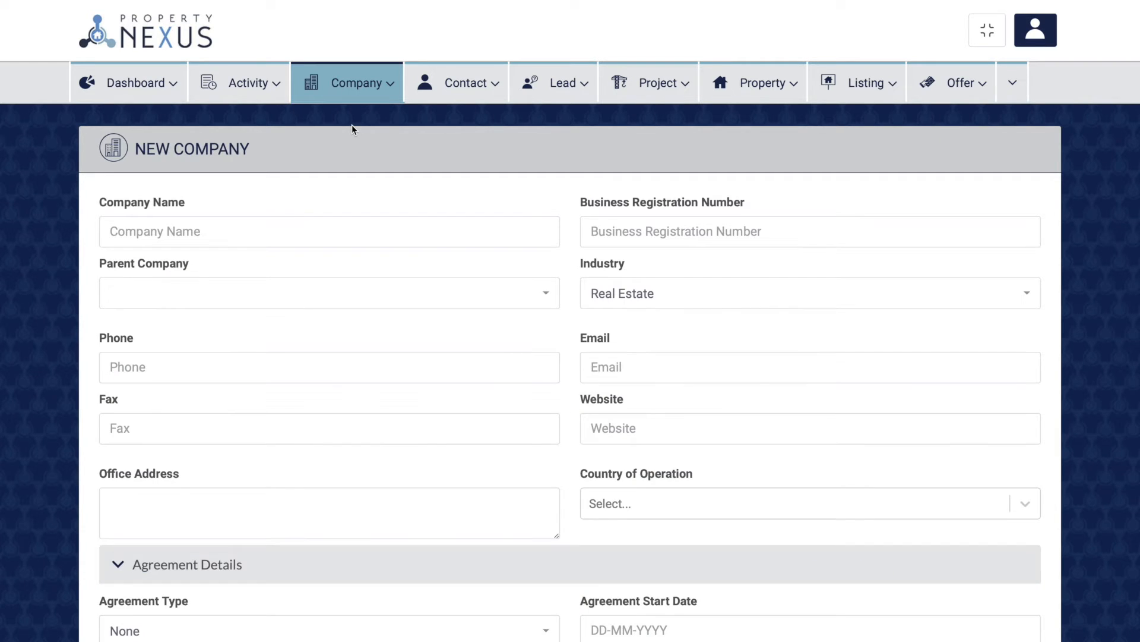
pyautogui.scroll(-8, 352, 129)
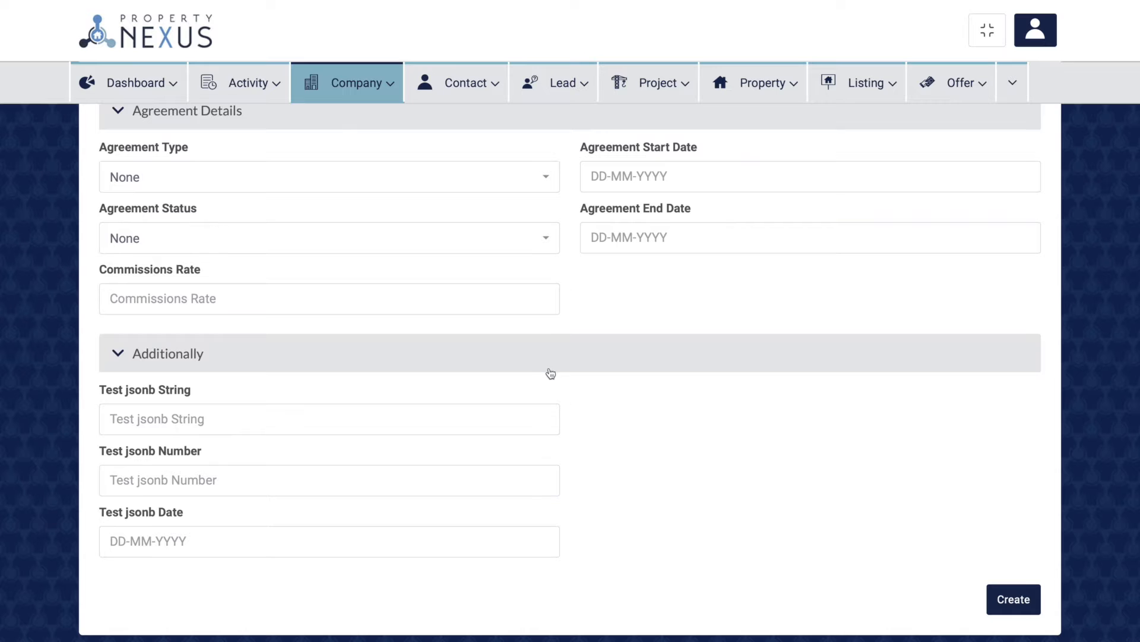
pyautogui.click(1013, 598)
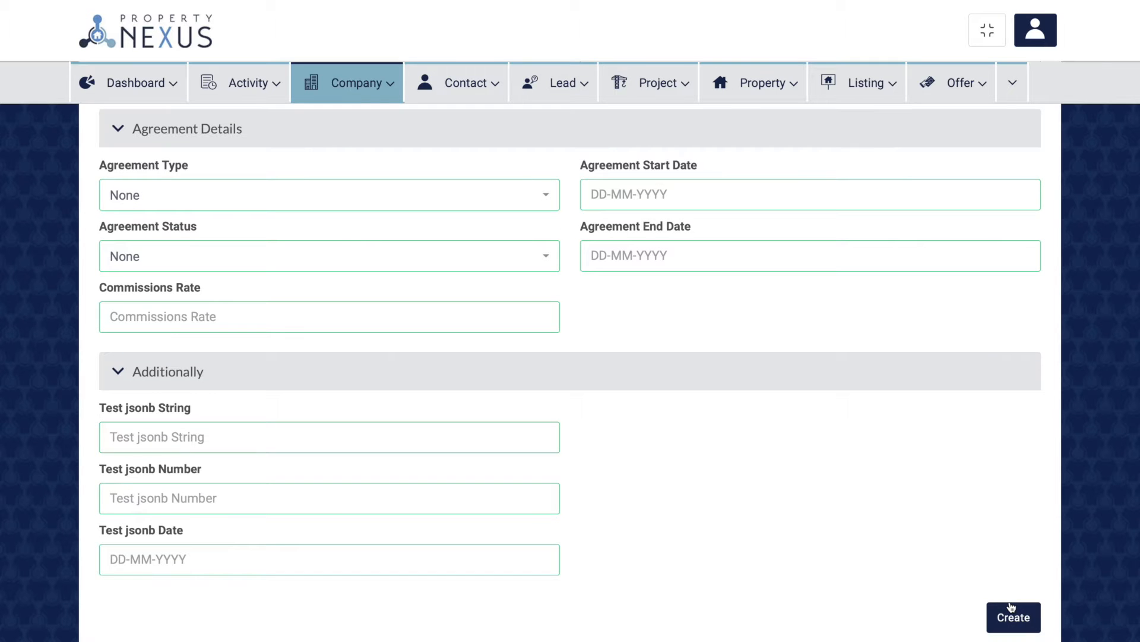
pyautogui.scroll(8, 789, 527)
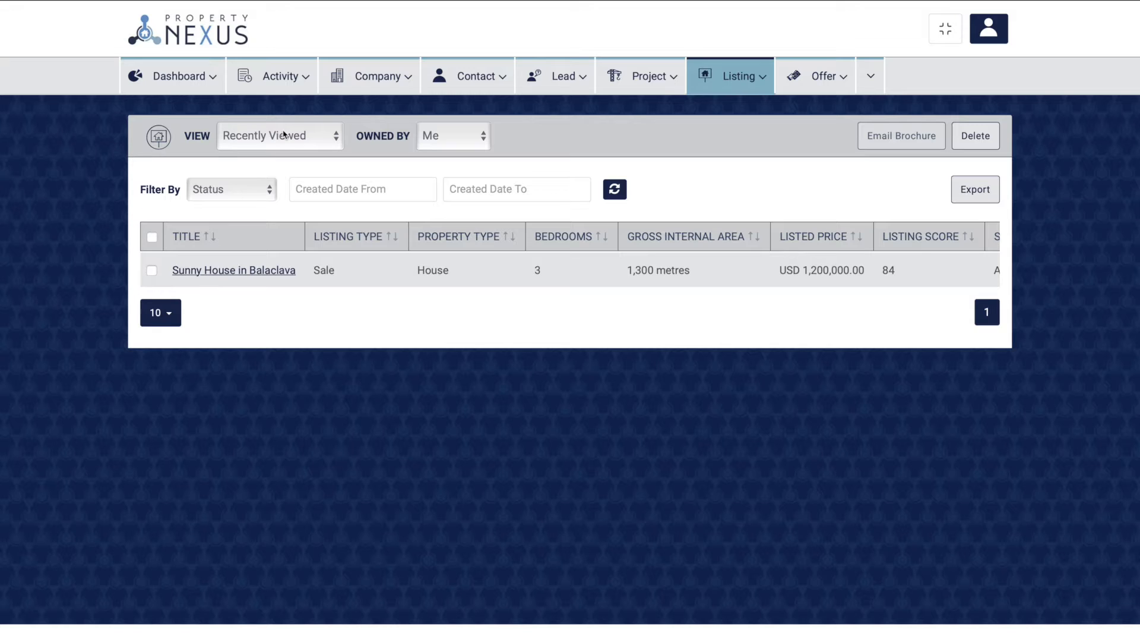
# - Change the listing overview to the Listings view and show records owned by Everyone
pyautogui.click(284, 134)
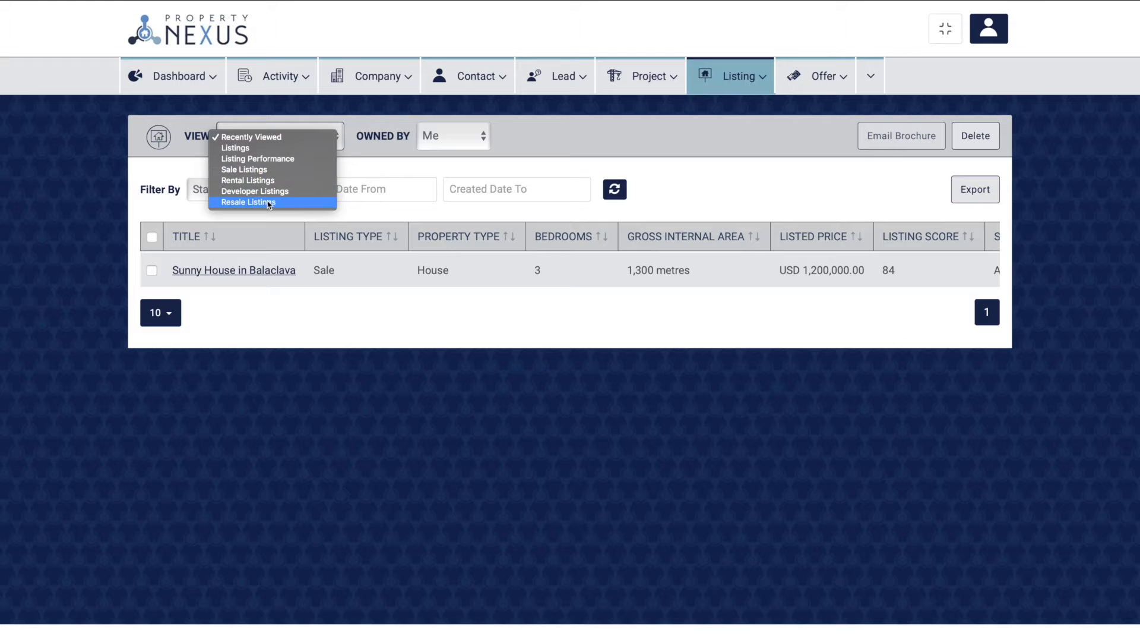
pyautogui.click(249, 152)
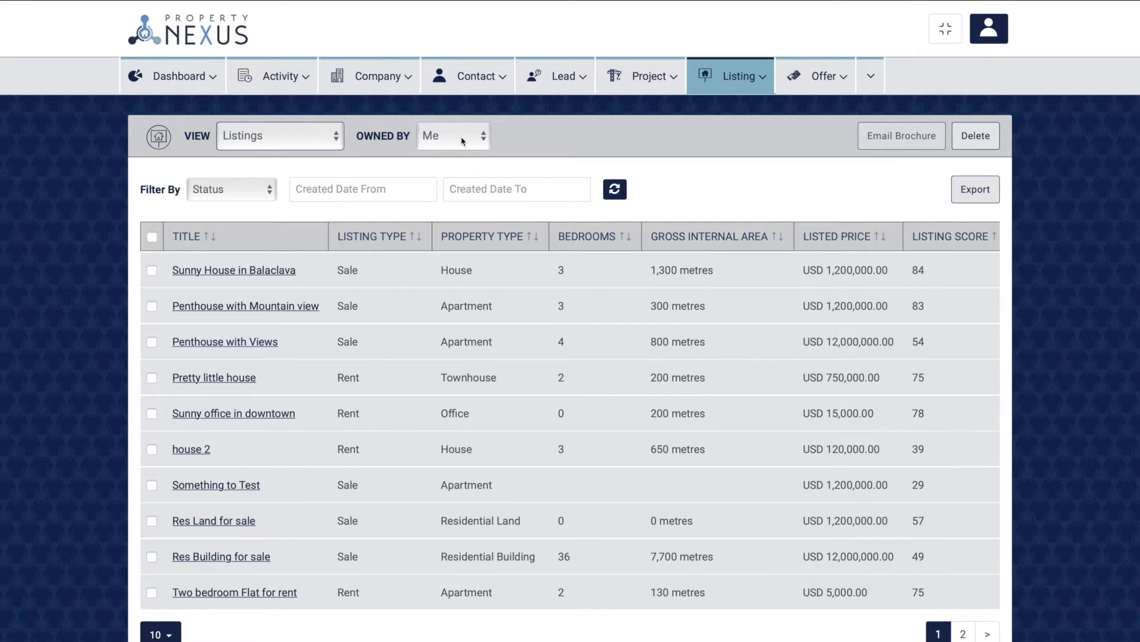
pyautogui.click(463, 140)
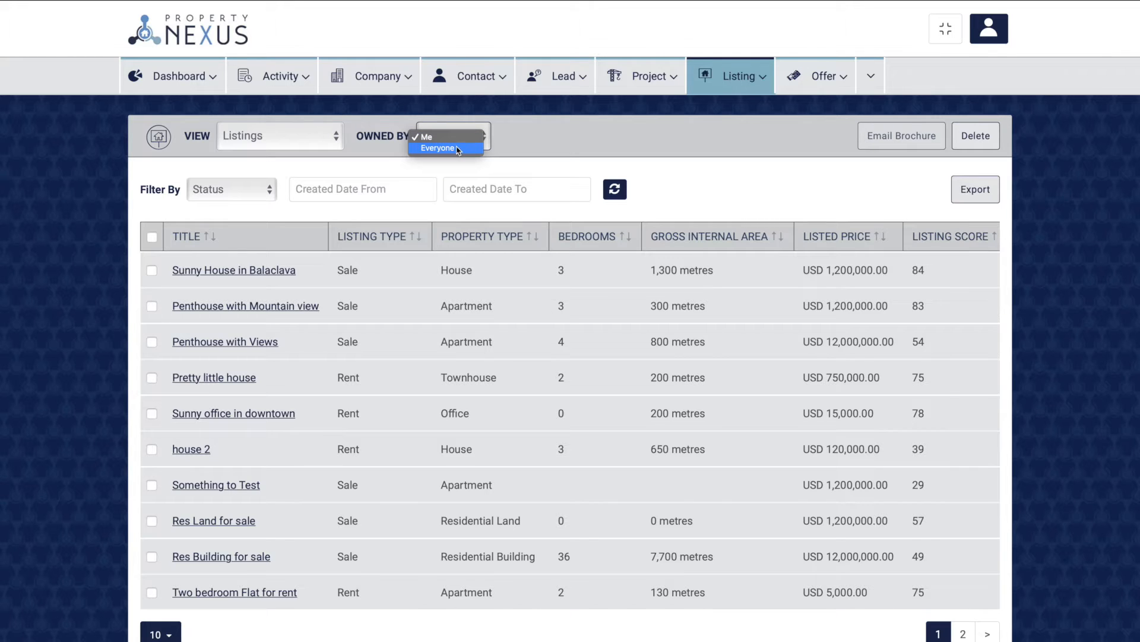
pyautogui.click(458, 149)
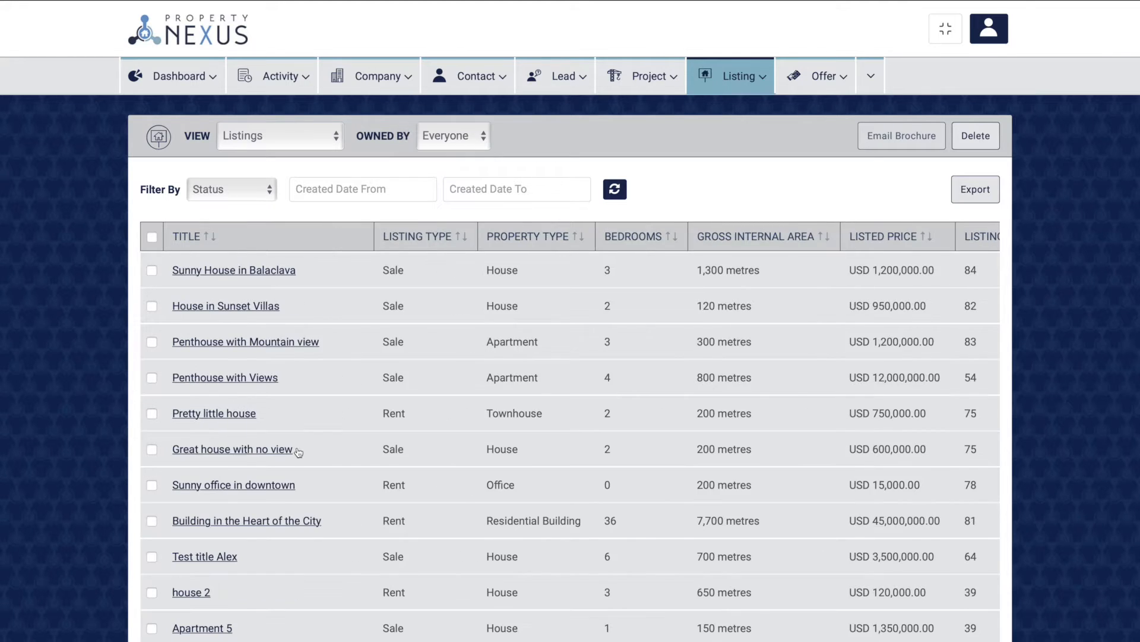
# - Filter the listings to Active status with created dates from 01-10-2019 to 31-10-2019
pyautogui.click(215, 197)
pyautogui.click(215, 213)
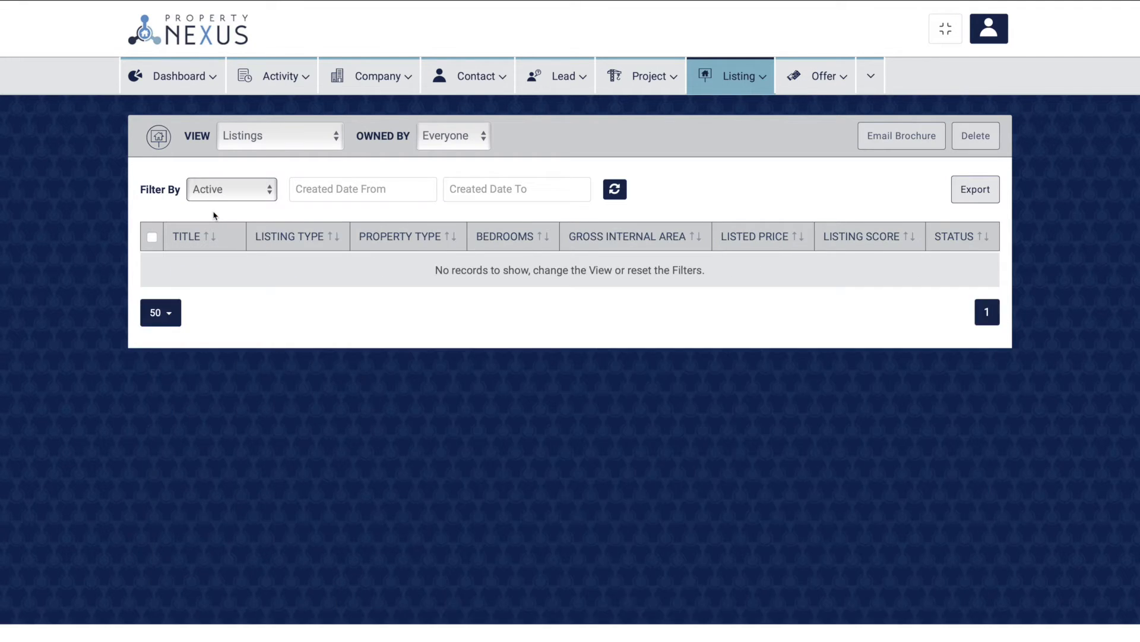
pyautogui.click(319, 188)
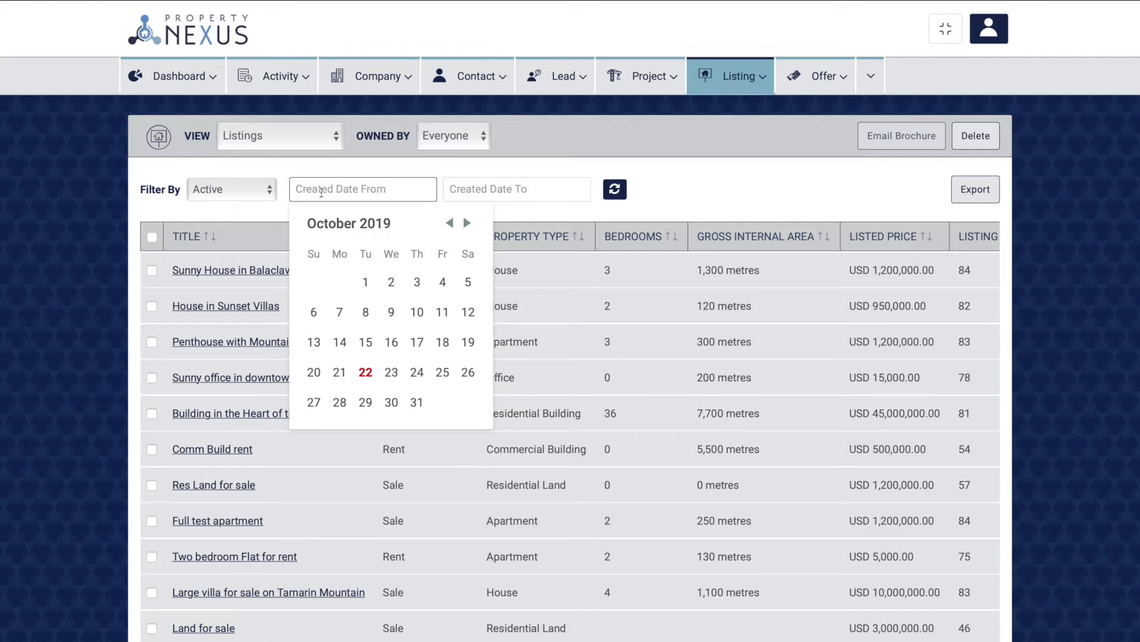
pyautogui.click(364, 281)
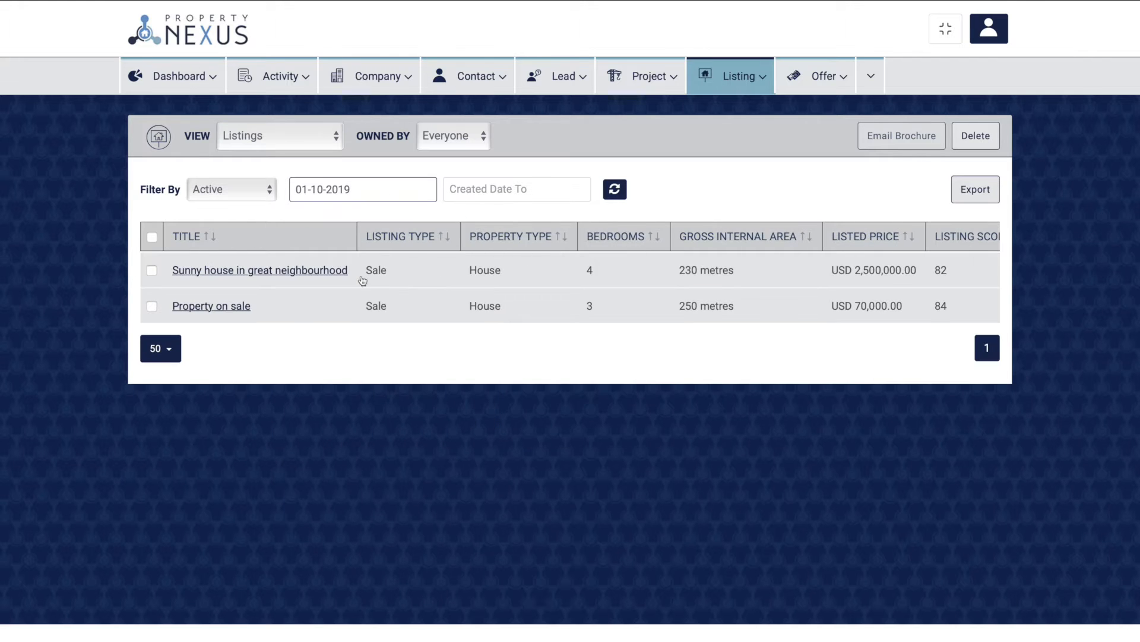
pyautogui.click(475, 189)
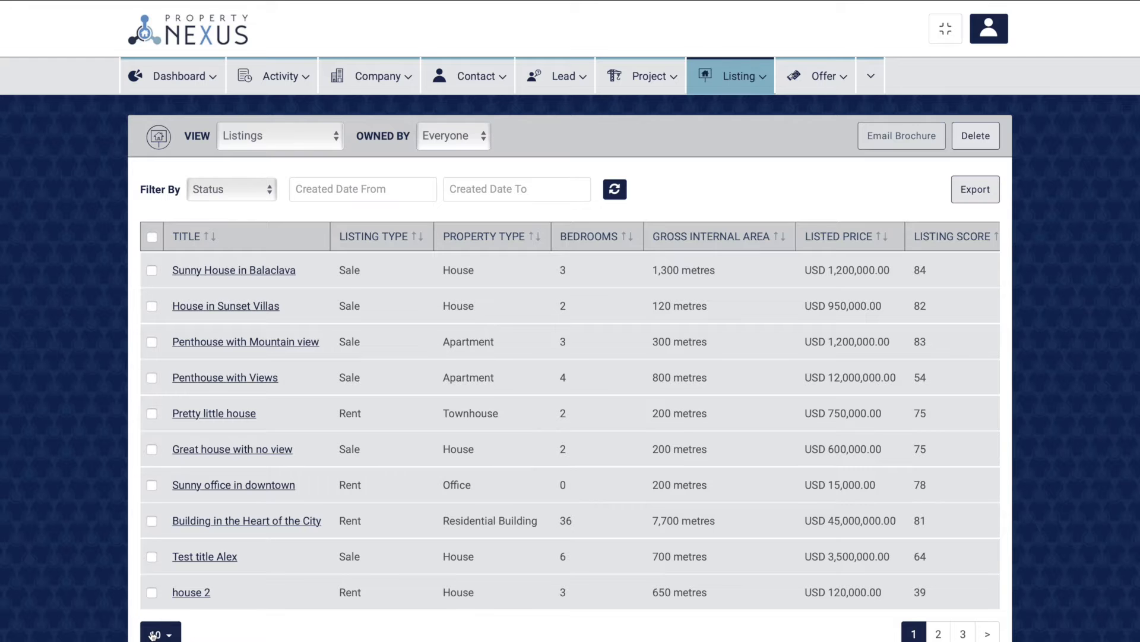
# - Set the listing table to 50 records per page and export the listings
pyautogui.click(155, 634)
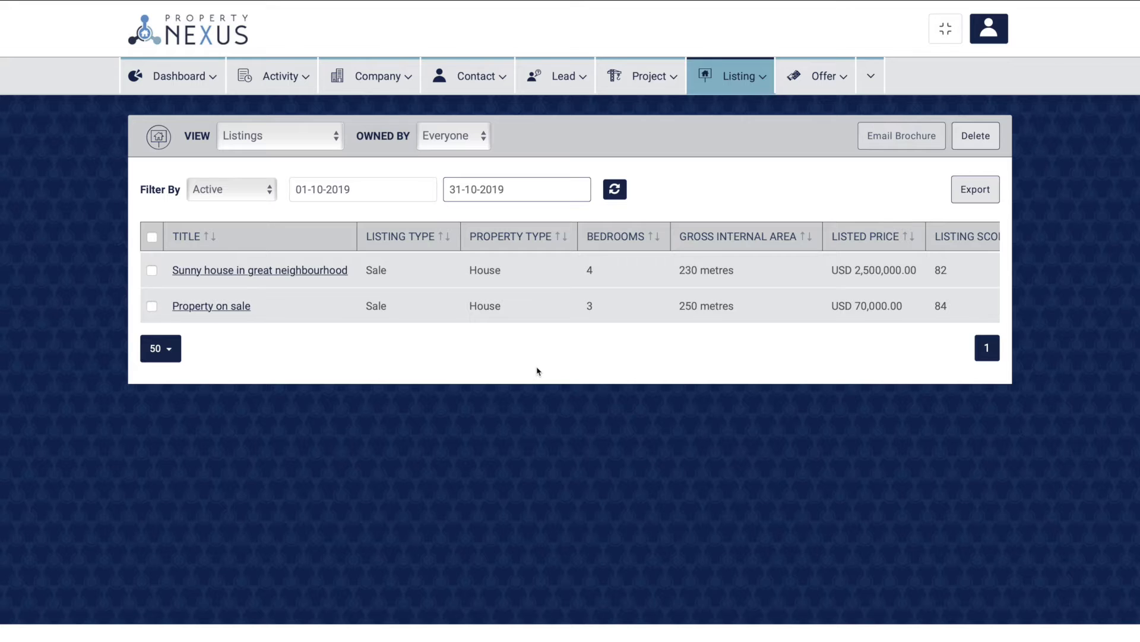
pyautogui.click(976, 190)
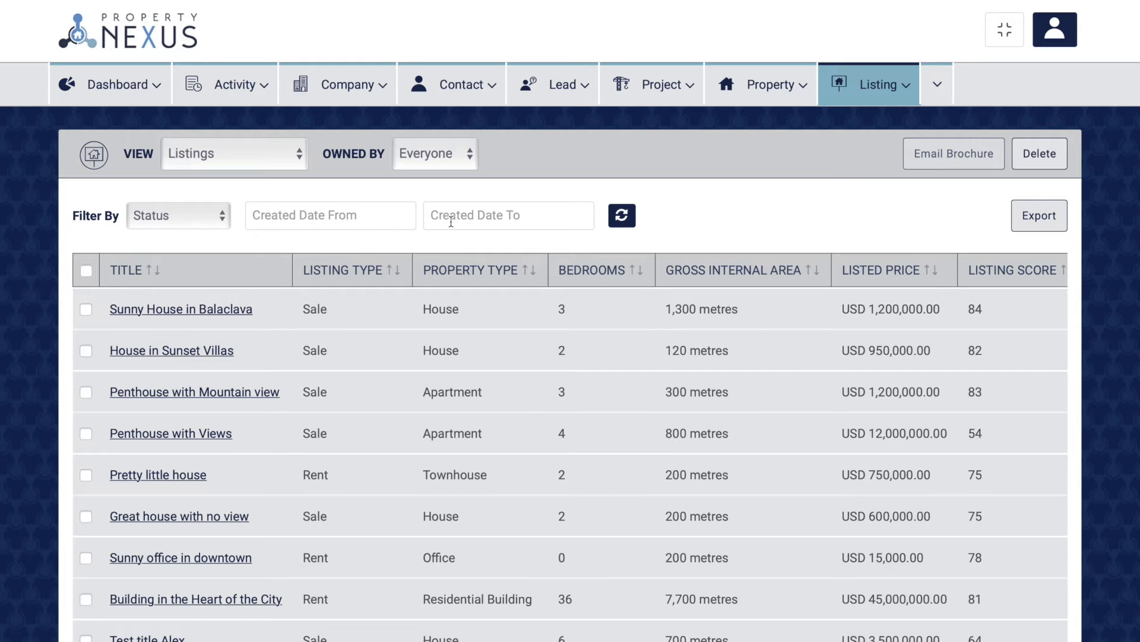
pyautogui.click(1037, 226)
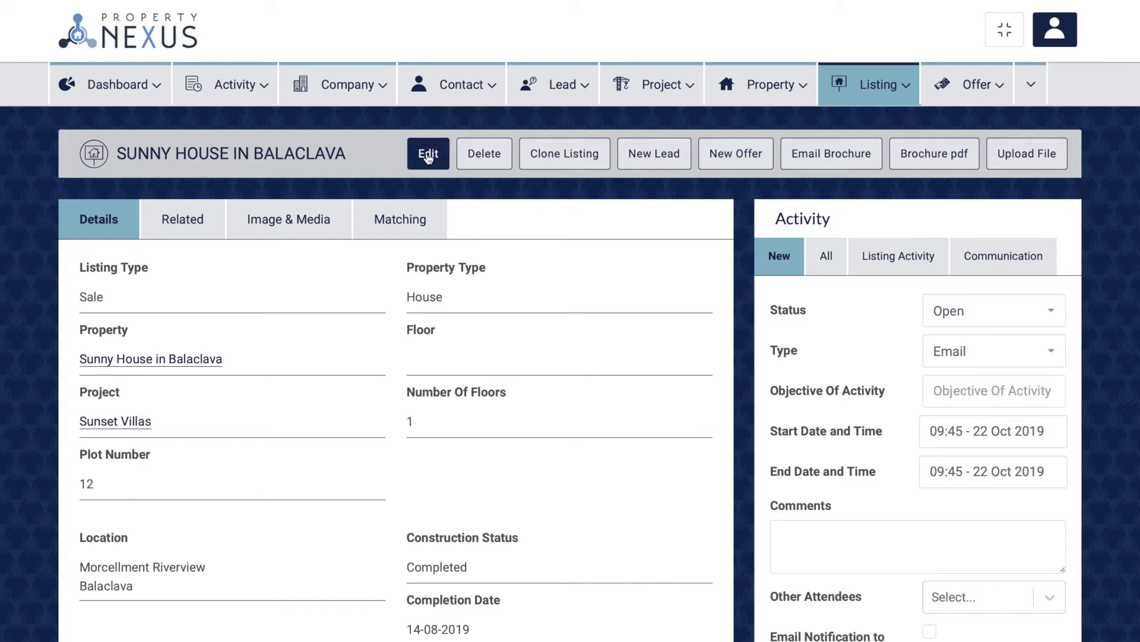
# - Go to the Marketing section of the Sunny House in Balaclava listing and open Advertise on Our Website for editing
pyautogui.scroll(-14, 509, 287)
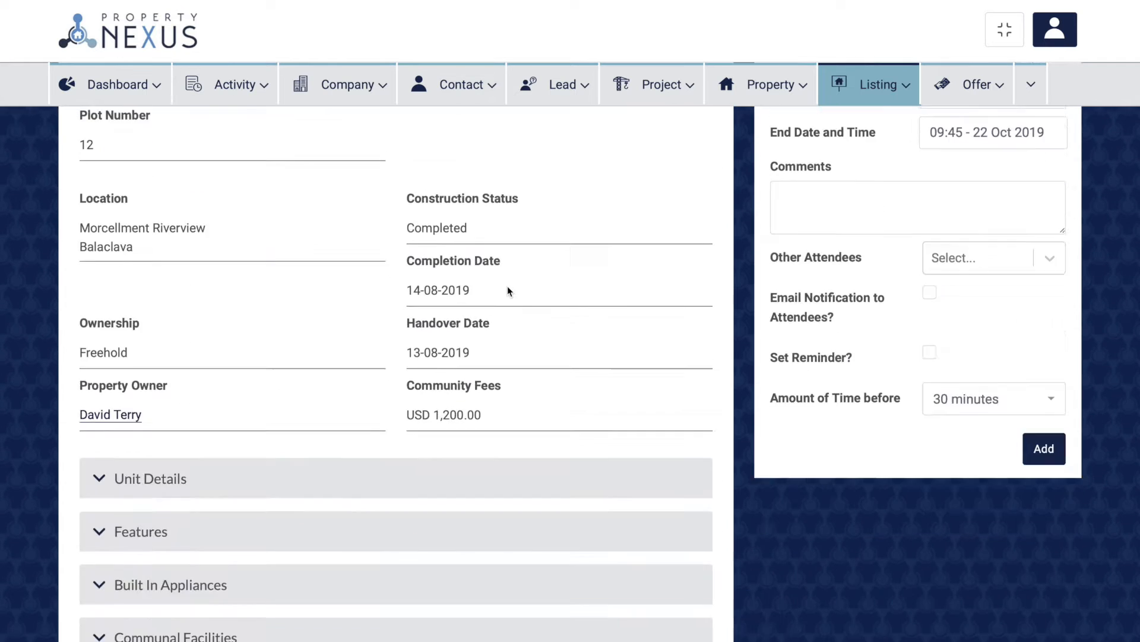
pyautogui.scroll(-1, 509, 291)
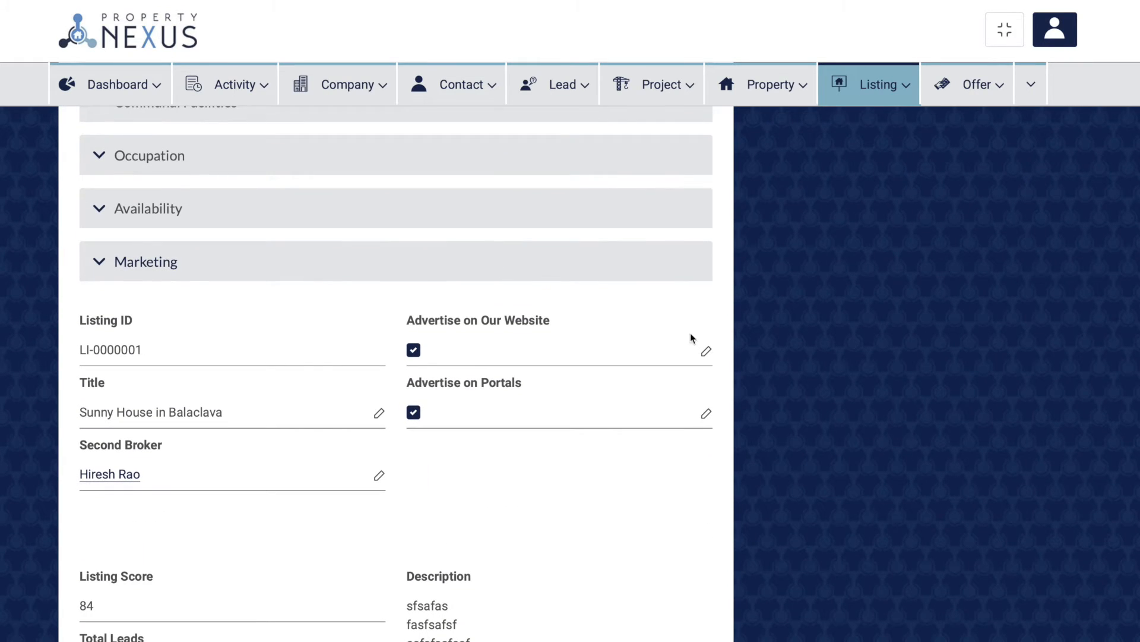
pyautogui.click(706, 353)
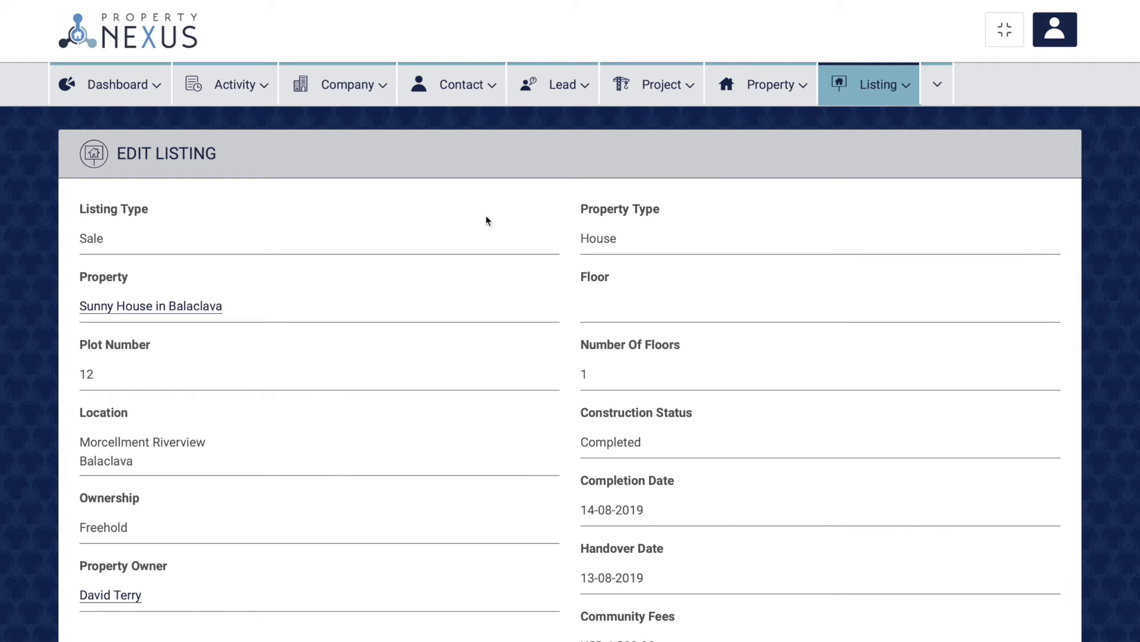
# - Go through the remaining fields of the Sunny House in Balaclava edit form and save the listing
pyautogui.scroll(-7, 486, 220)
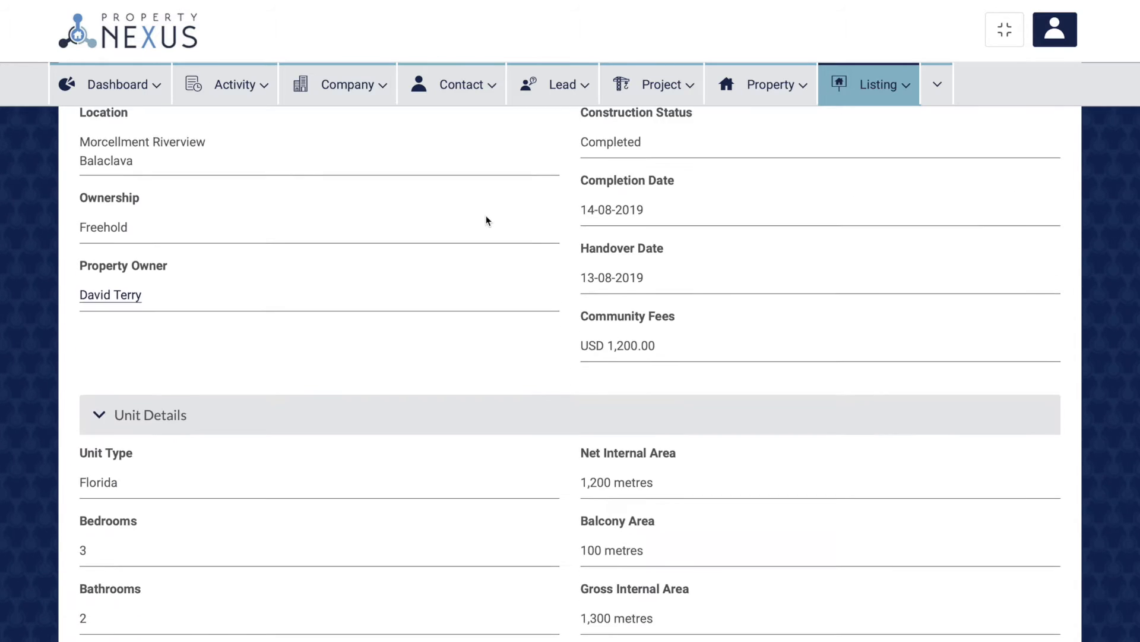
pyautogui.scroll(-4, 486, 220)
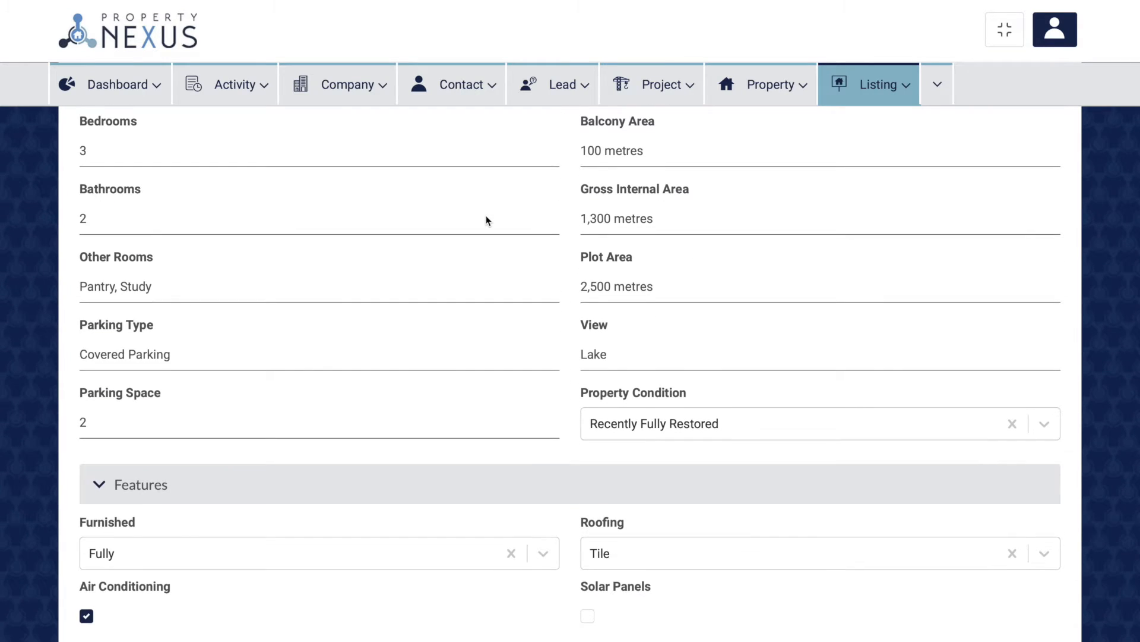
pyautogui.scroll(-4, 487, 221)
pyautogui.scroll(-12, 487, 221)
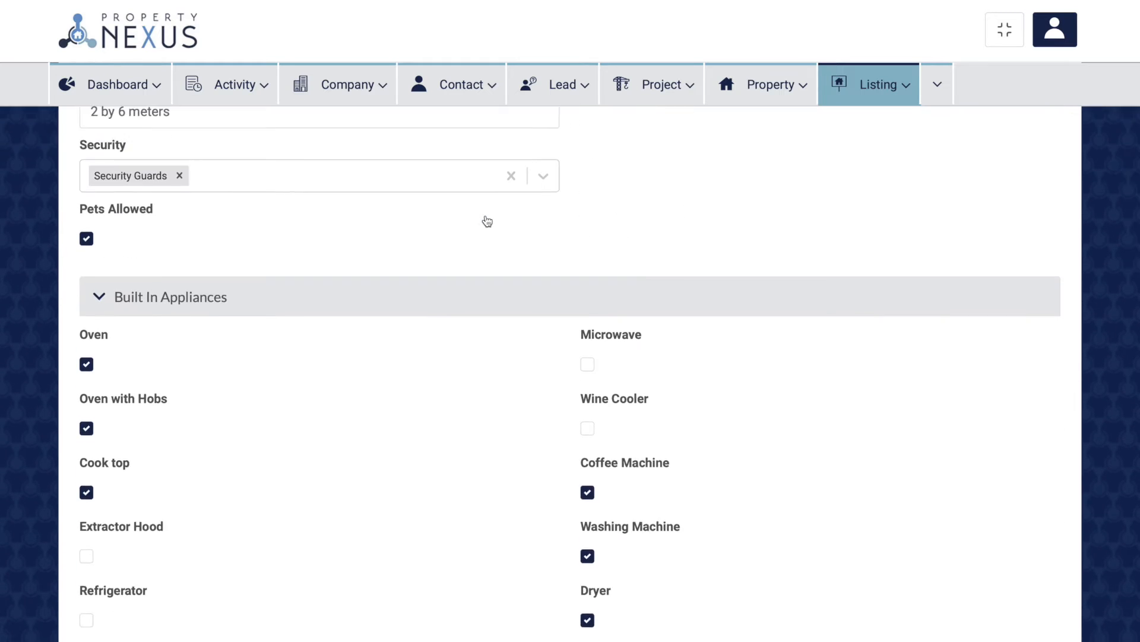
pyautogui.scroll(-18, 487, 221)
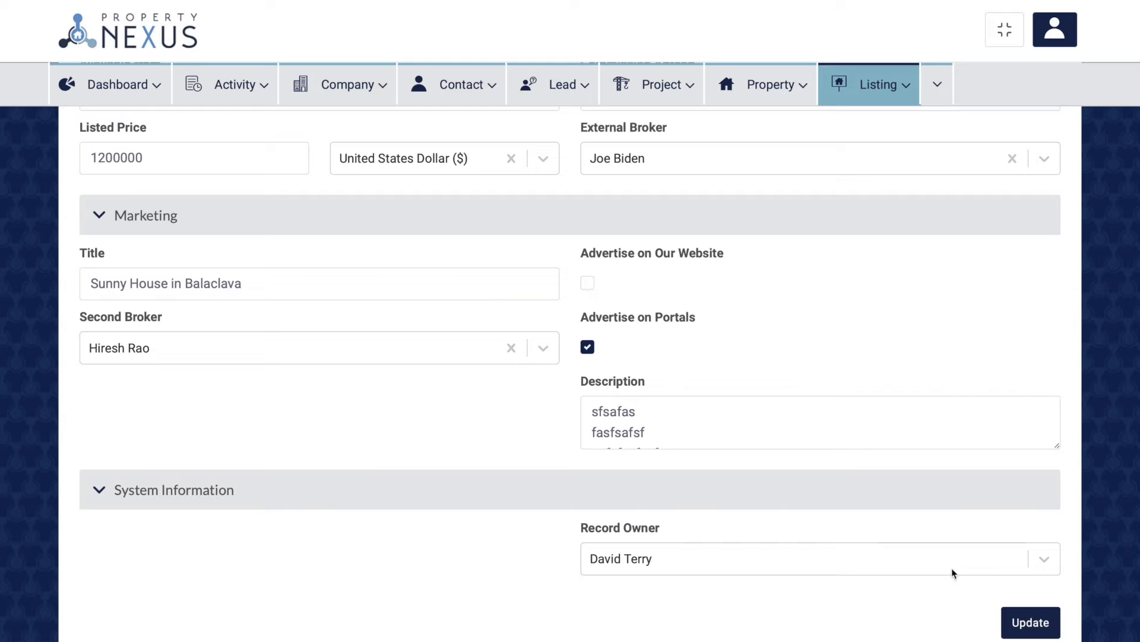
pyautogui.click(1032, 619)
pyautogui.click(1032, 621)
pyautogui.click(1032, 620)
pyautogui.click(1032, 620)
pyautogui.click(1032, 621)
pyautogui.click(1032, 620)
pyautogui.click(1032, 620)
pyautogui.click(1032, 620)
pyautogui.click(1032, 620)
pyautogui.click(1031, 620)
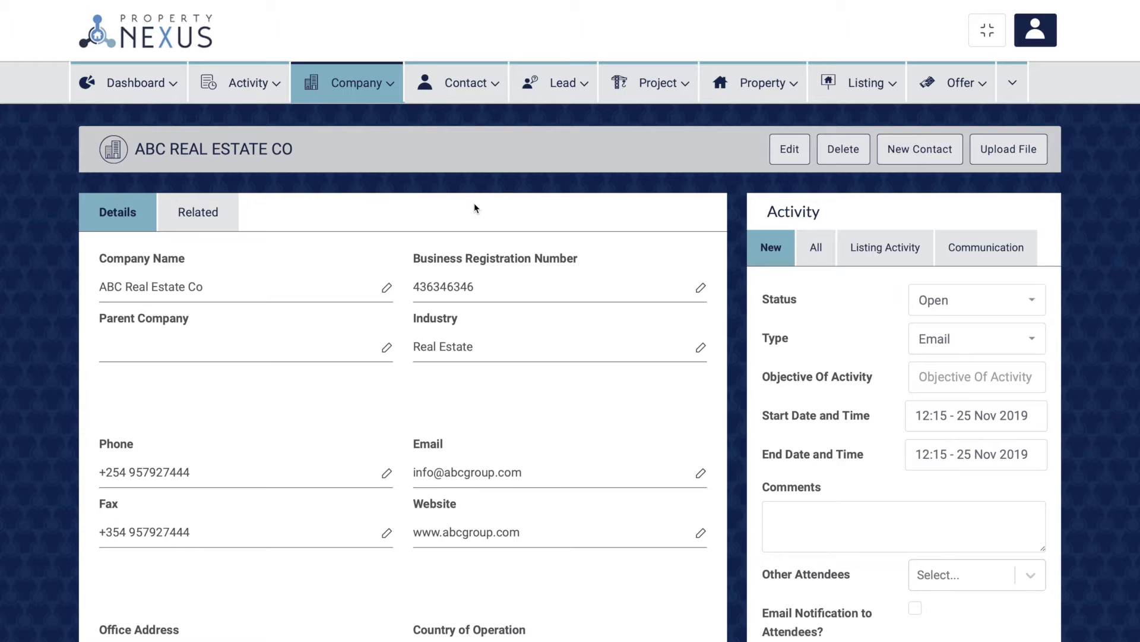
# - View the related files of ABC Real Estate Co, open the file chooser, dismiss it and look further down to the History section
pyautogui.click(195, 211)
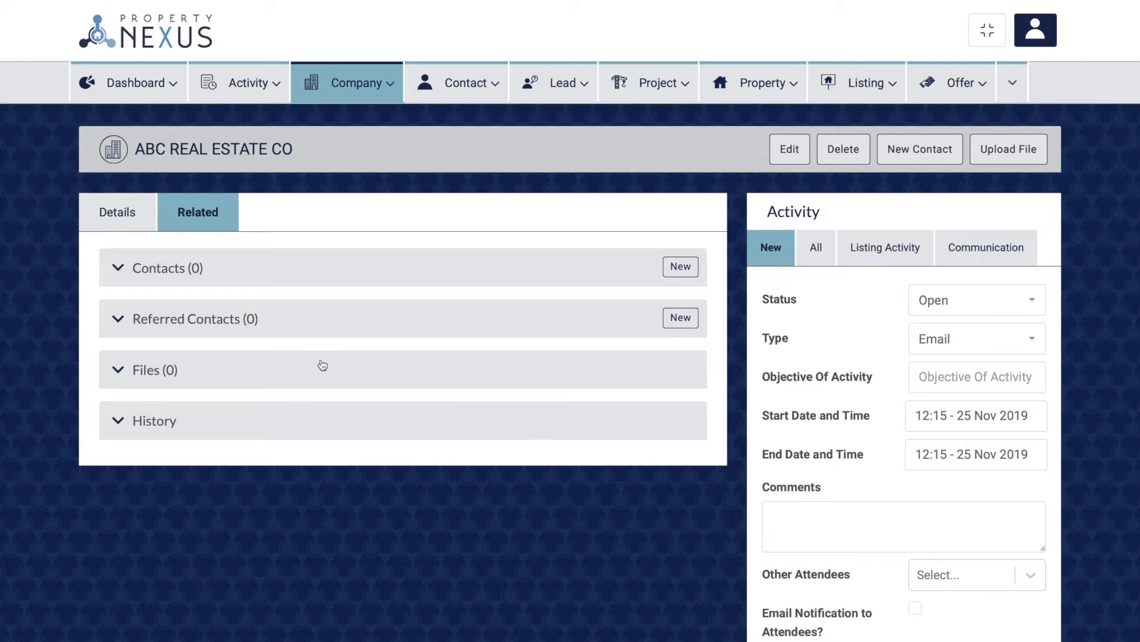
pyautogui.click(118, 369)
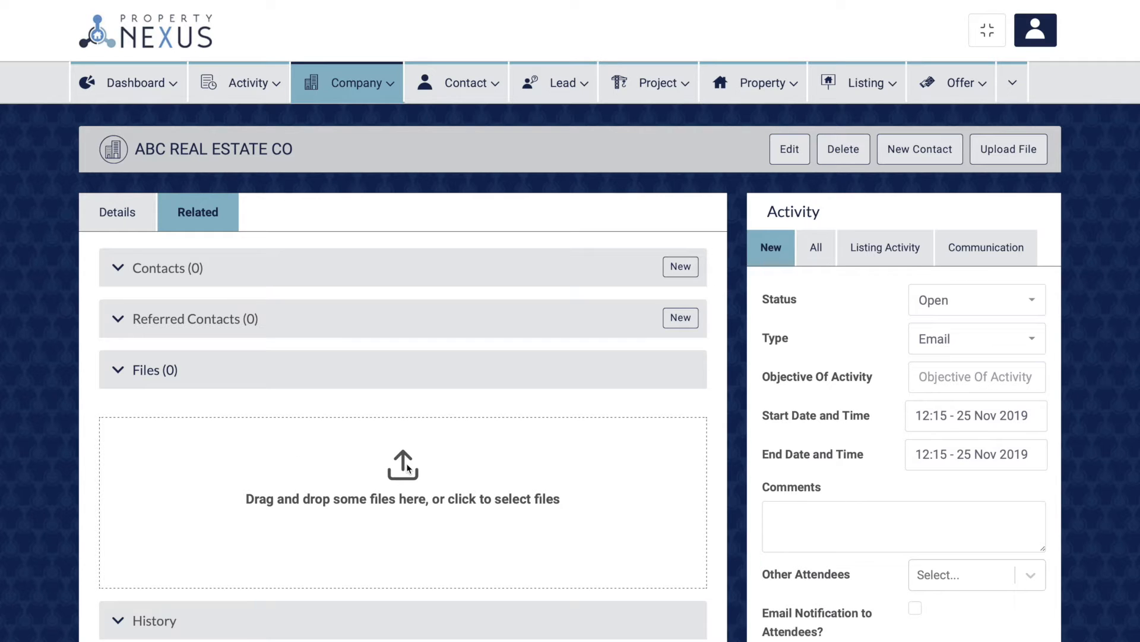
pyautogui.click(407, 467)
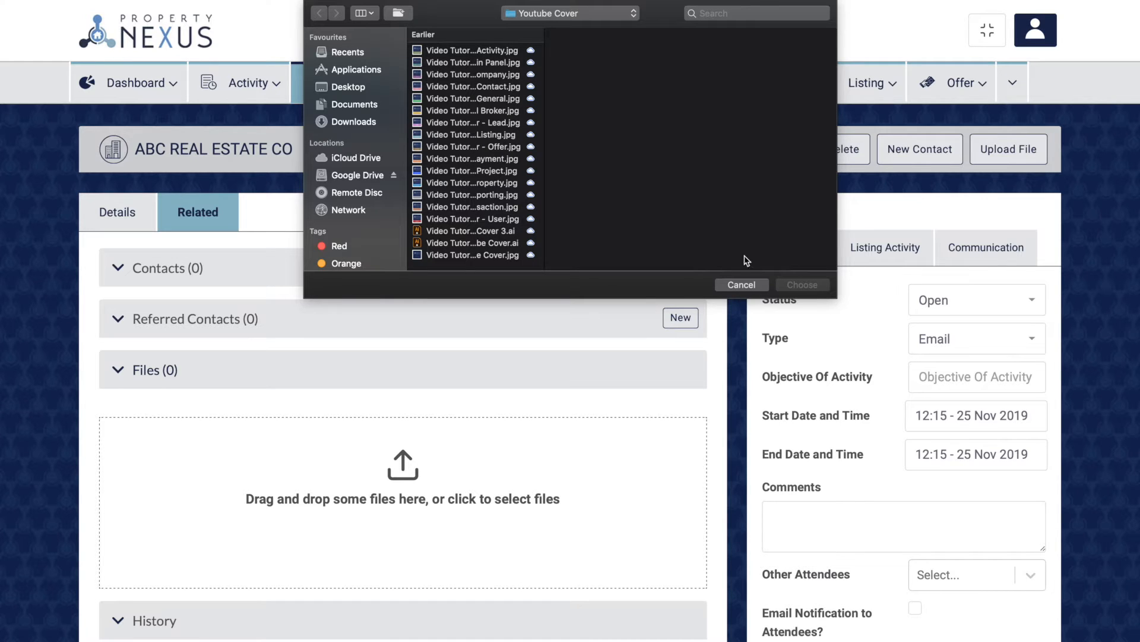
pyautogui.click(743, 285)
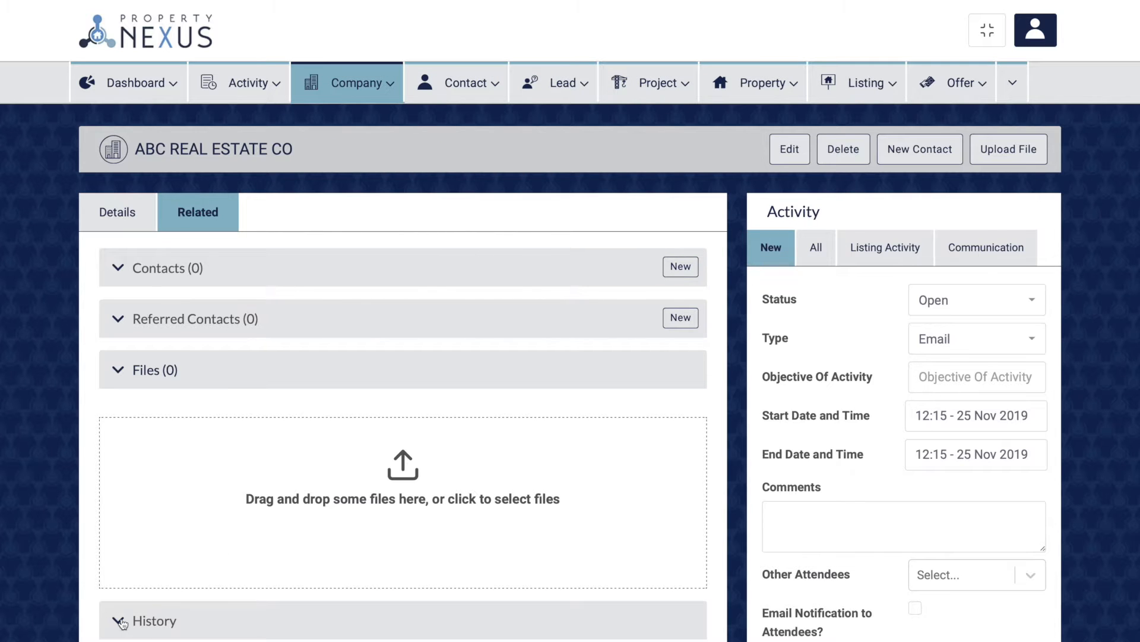
pyautogui.scroll(-6, 119, 621)
pyautogui.scroll(-3, 123, 622)
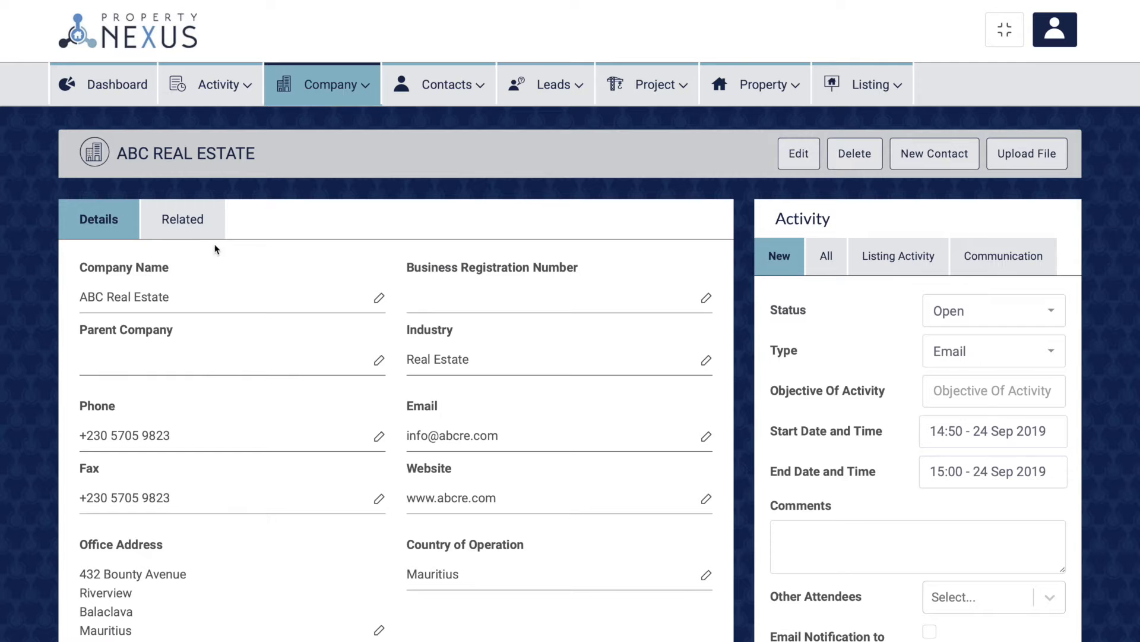
# - Upload the image Screenshot 2019-09-24 at 14.47.28 from the Desktop to the related files of the ABC Real Estate company
pyautogui.click(188, 222)
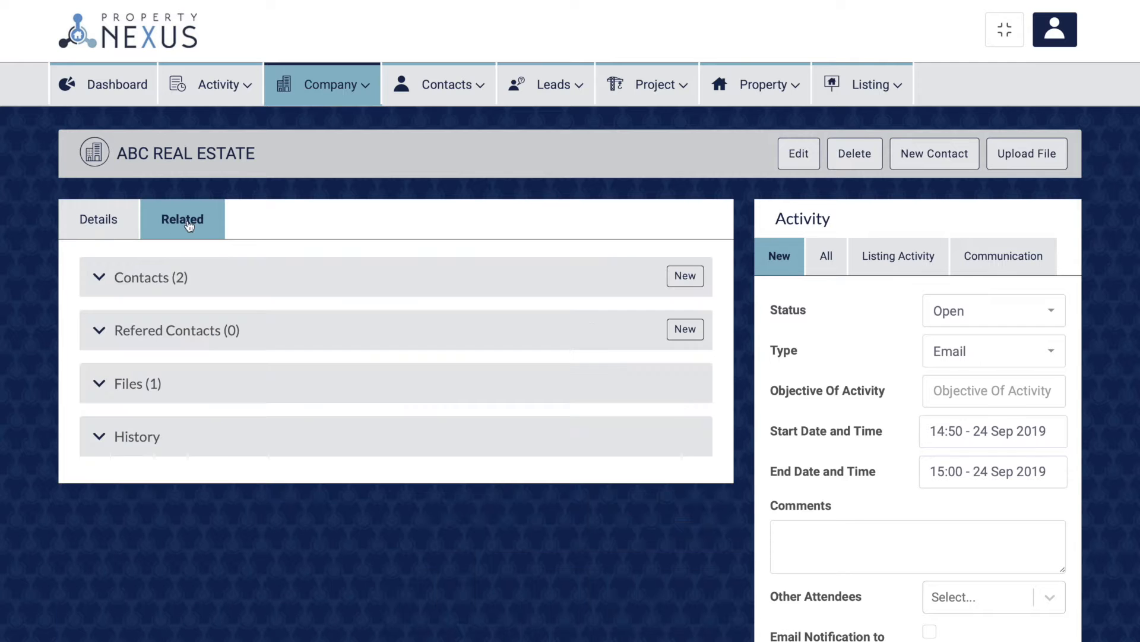
pyautogui.click(98, 386)
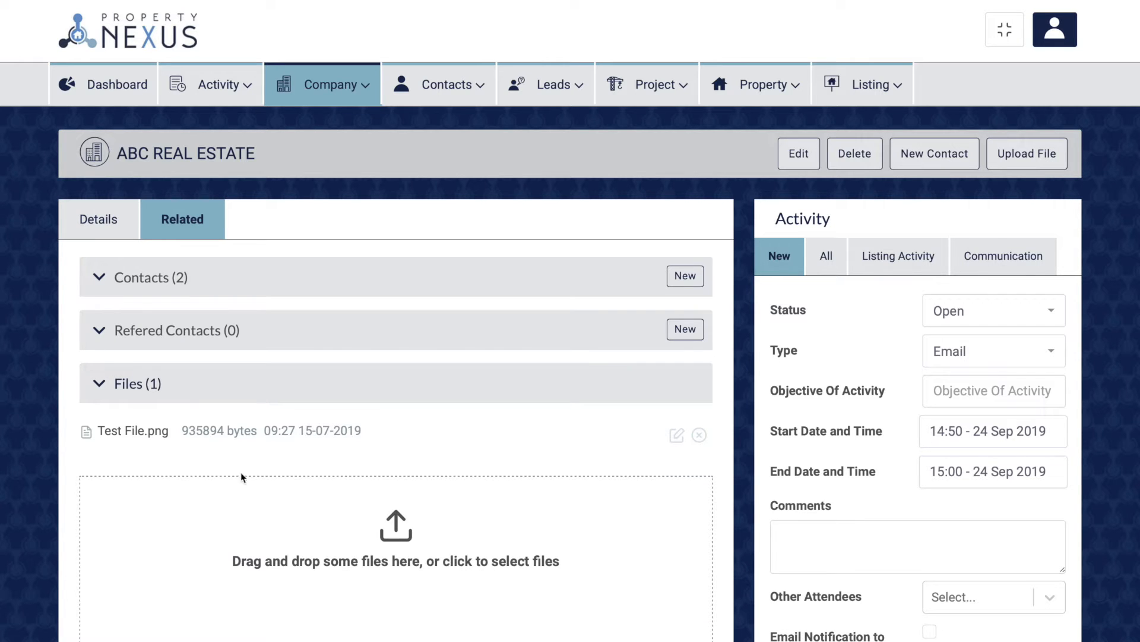
pyautogui.click(402, 539)
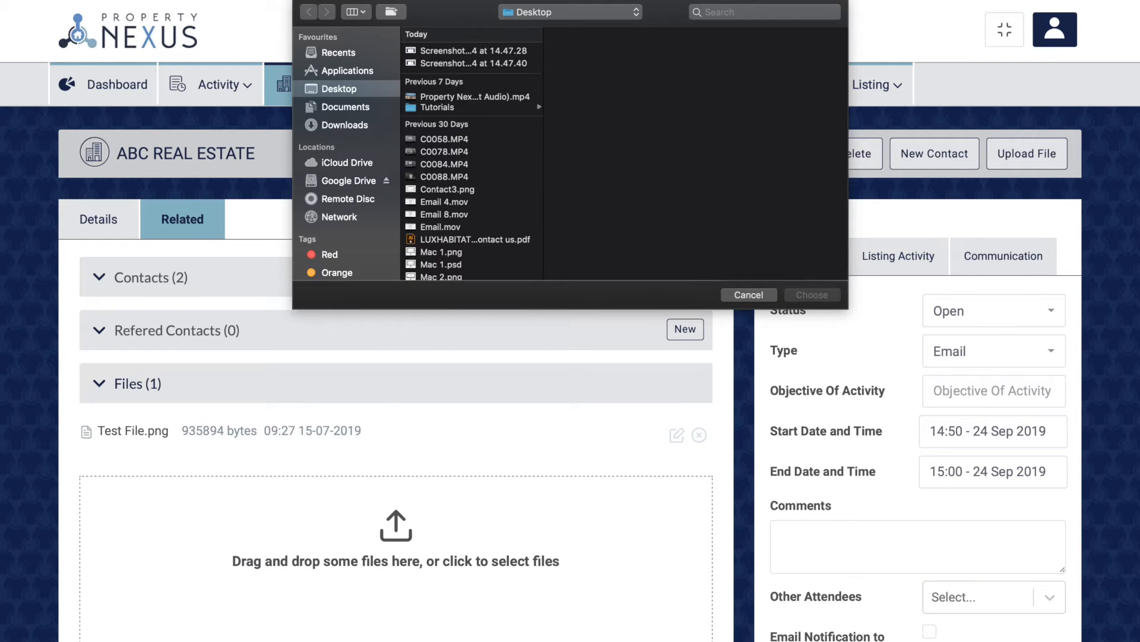
pyautogui.click(450, 52)
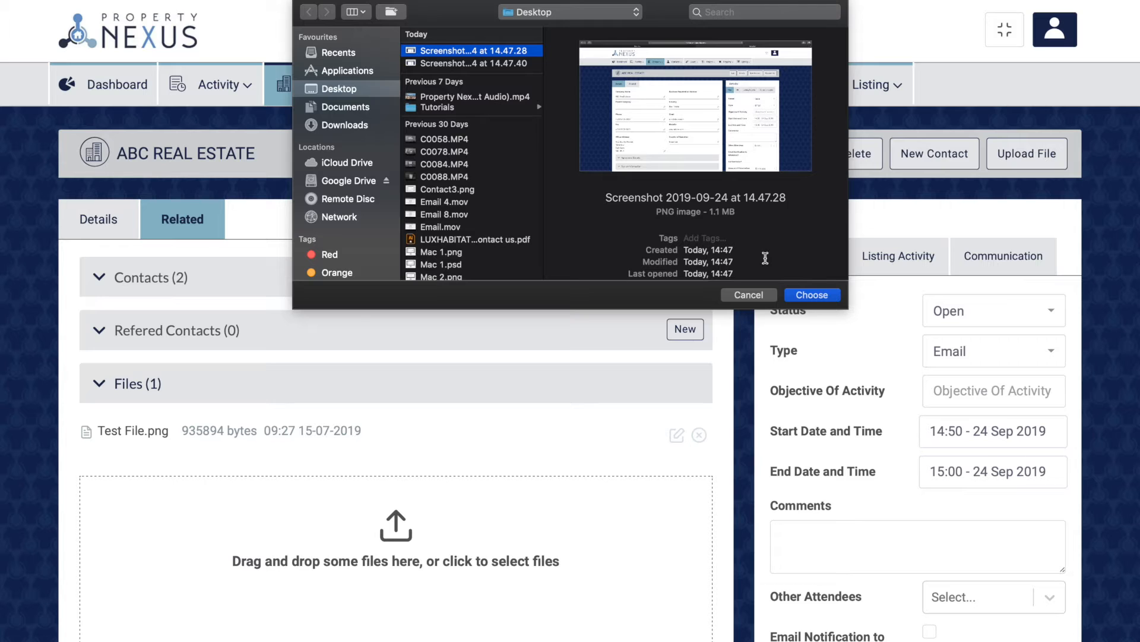
pyautogui.click(811, 296)
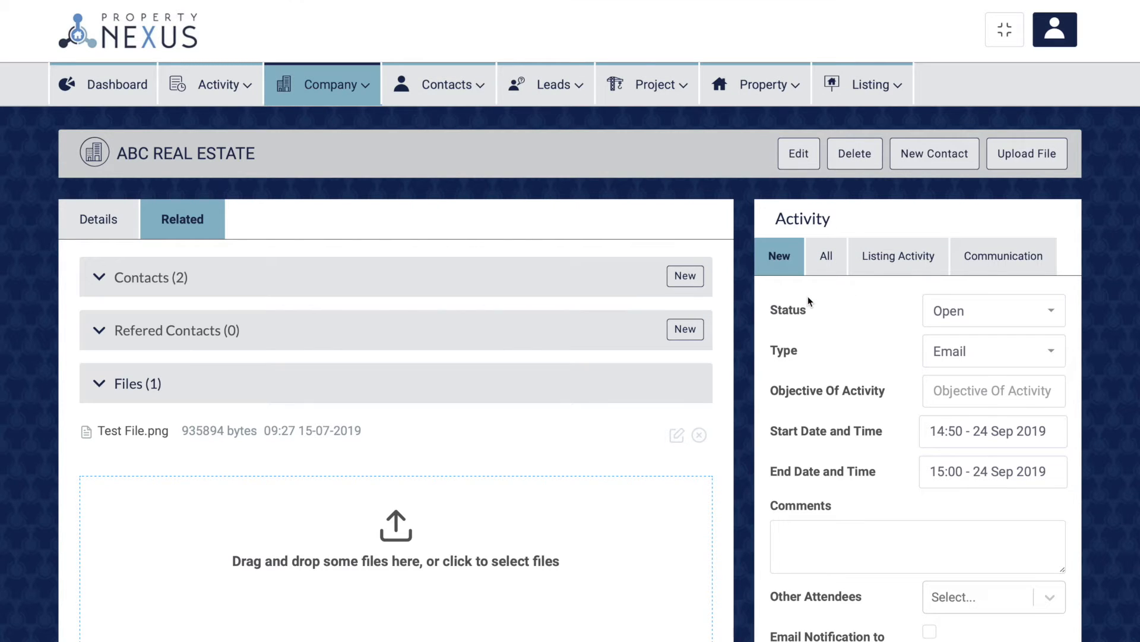
pyautogui.scroll(-3, 583, 453)
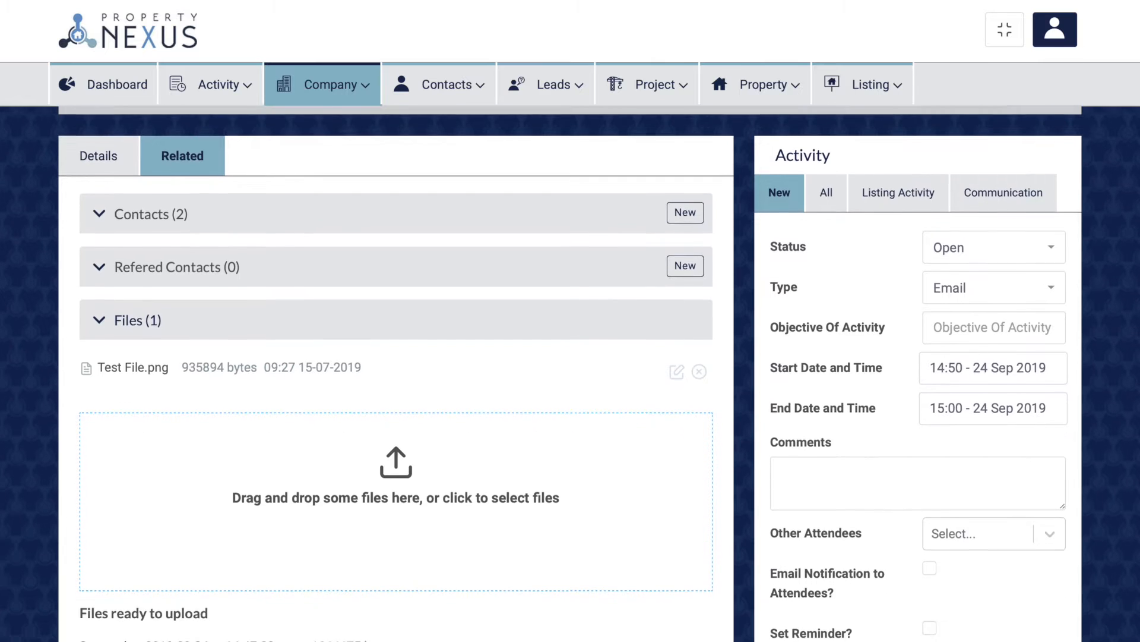
pyautogui.click(397, 634)
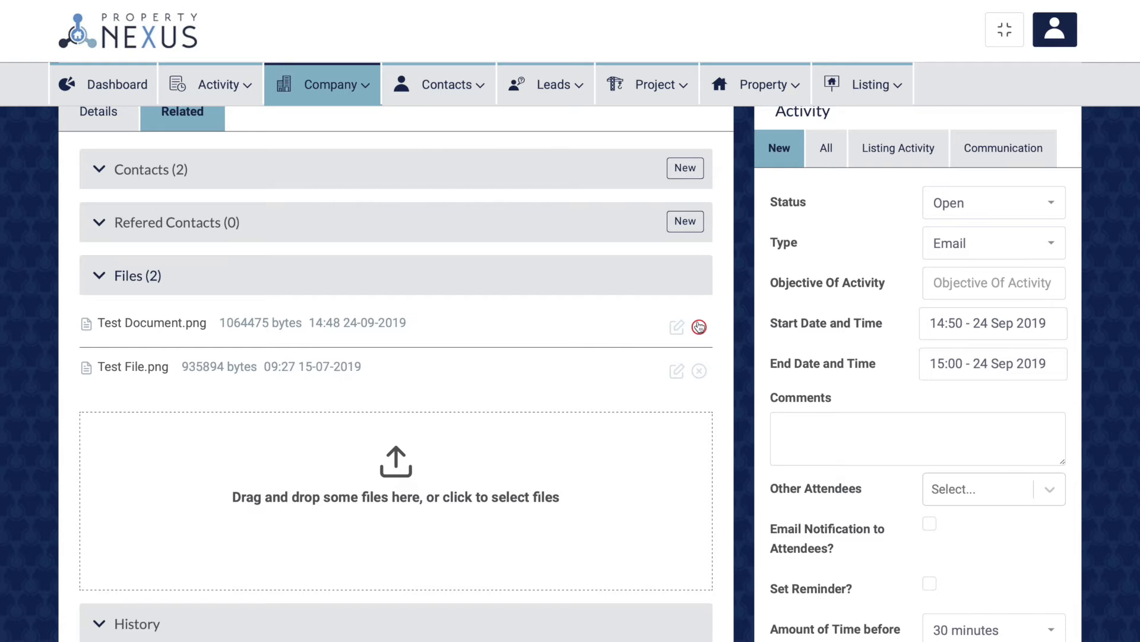
# - Delete Test Document.png from the company's related files
pyautogui.click(699, 326)
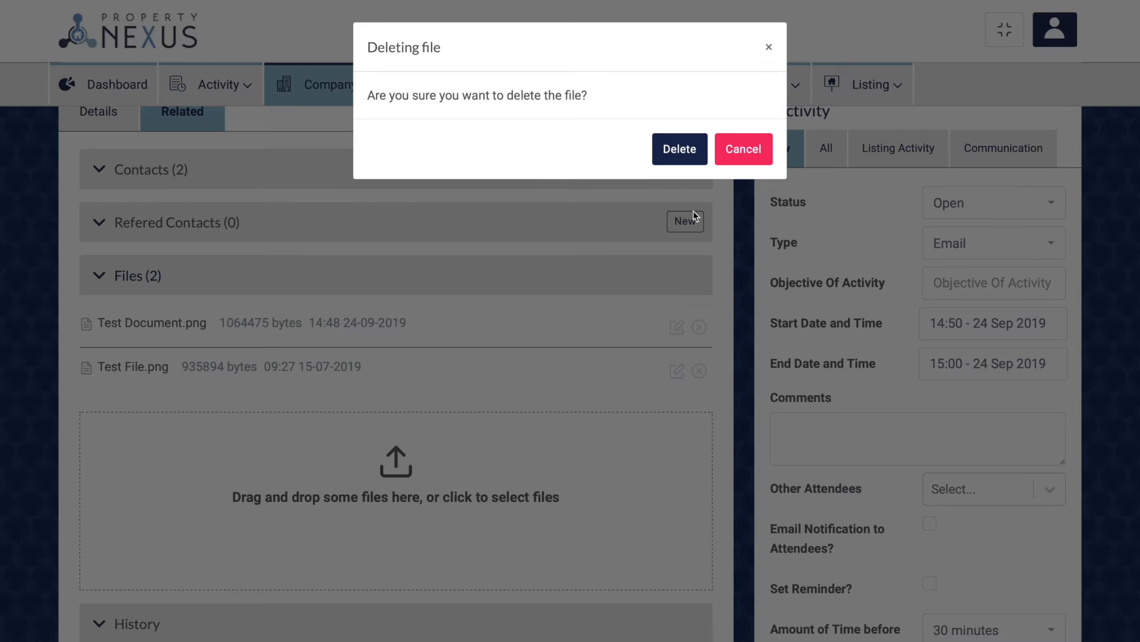
pyautogui.click(680, 152)
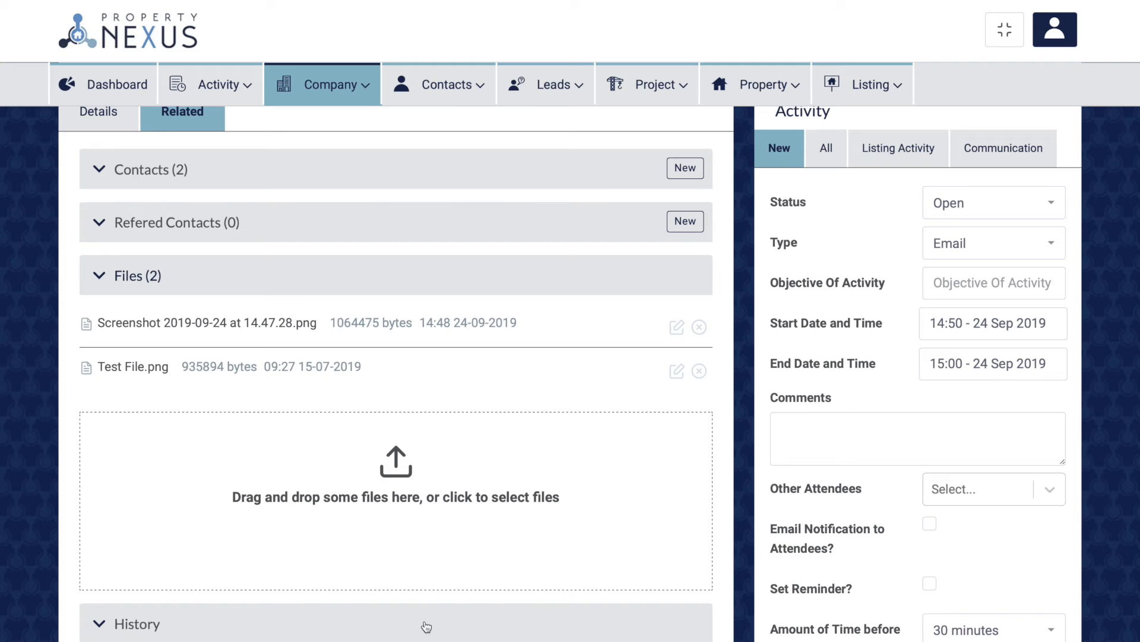
# - Rename the uploaded screenshot file in the company's related files as Test Document.png
pyautogui.click(678, 328)
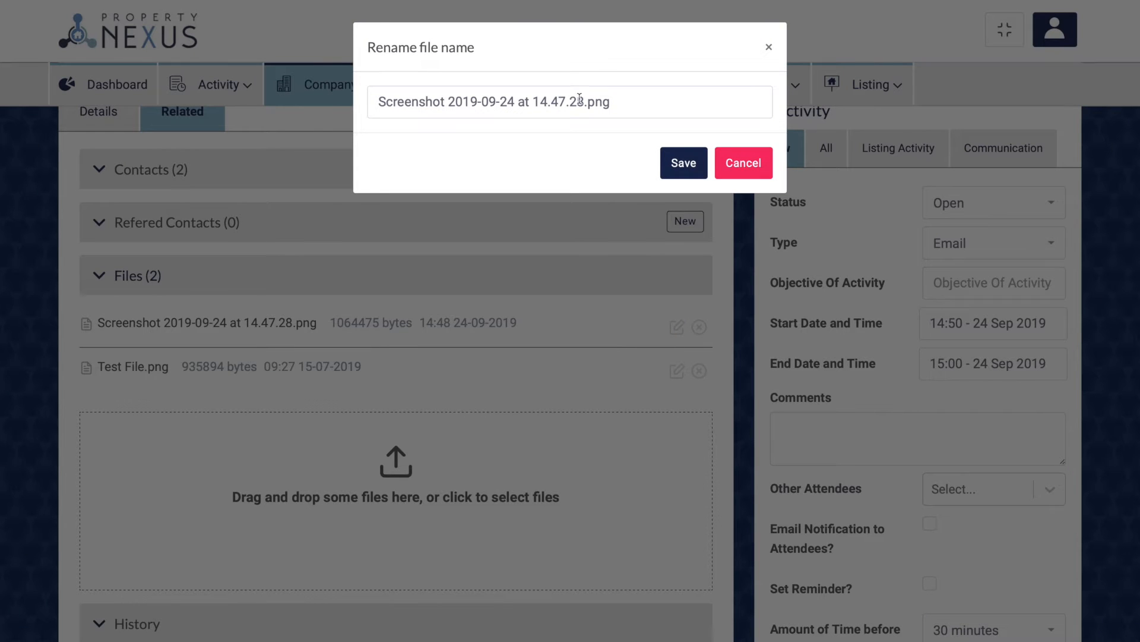
pyautogui.moveTo(584, 100); pyautogui.dragTo(354, 87)
pyautogui.write('Test ')
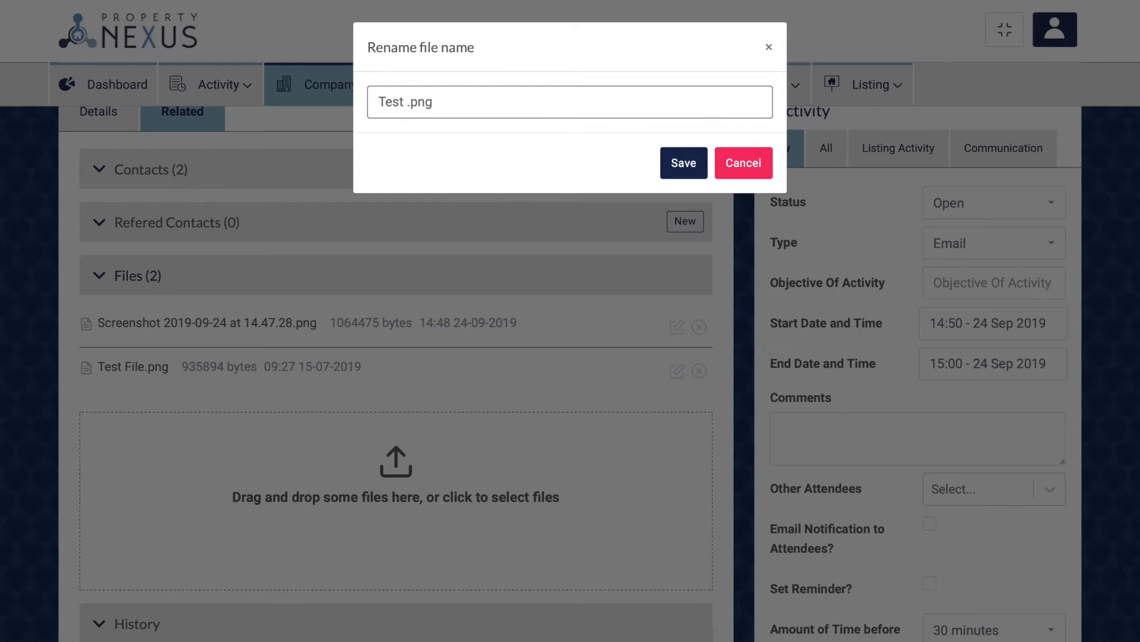
pyautogui.write('Document')
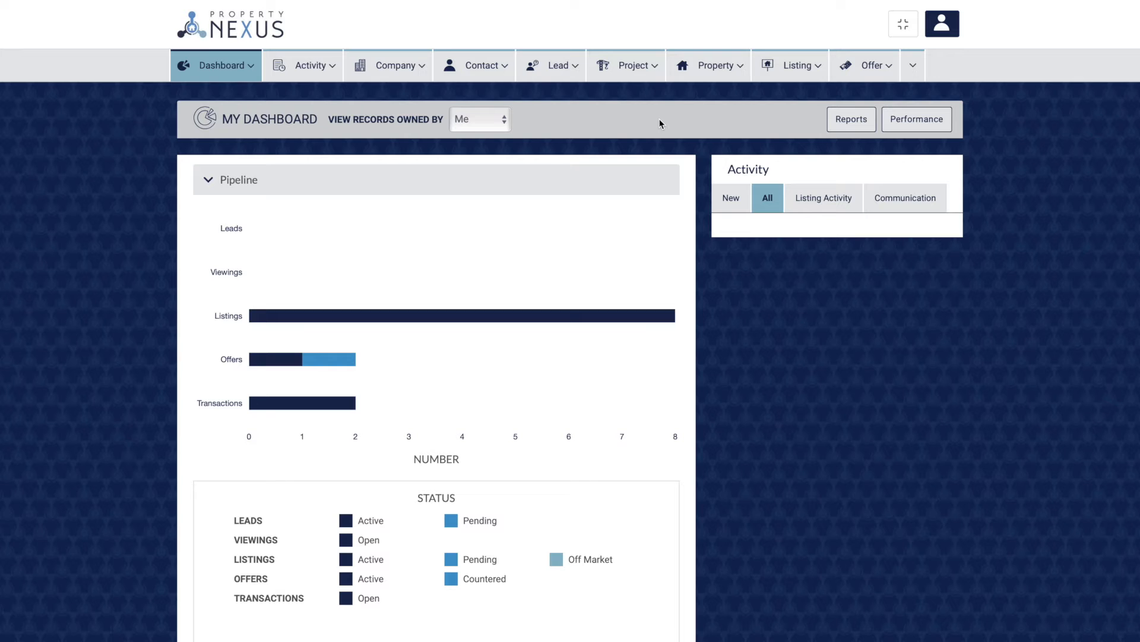
# - Show the form for a new activity on the dashboard
pyautogui.click(732, 199)
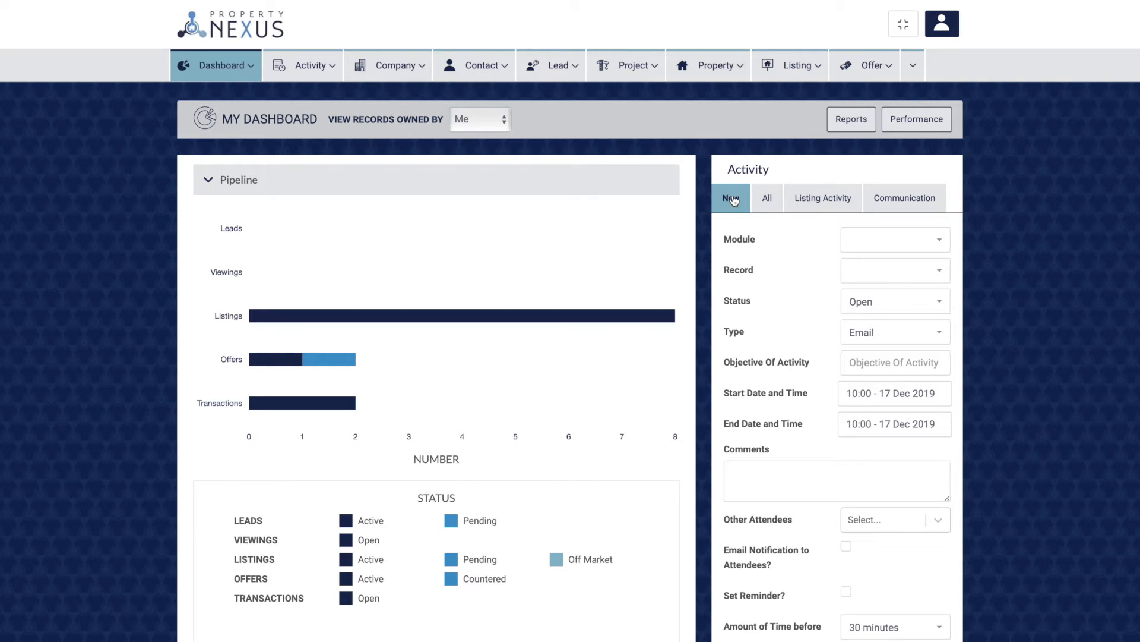
pyautogui.moveTo(312, 70)
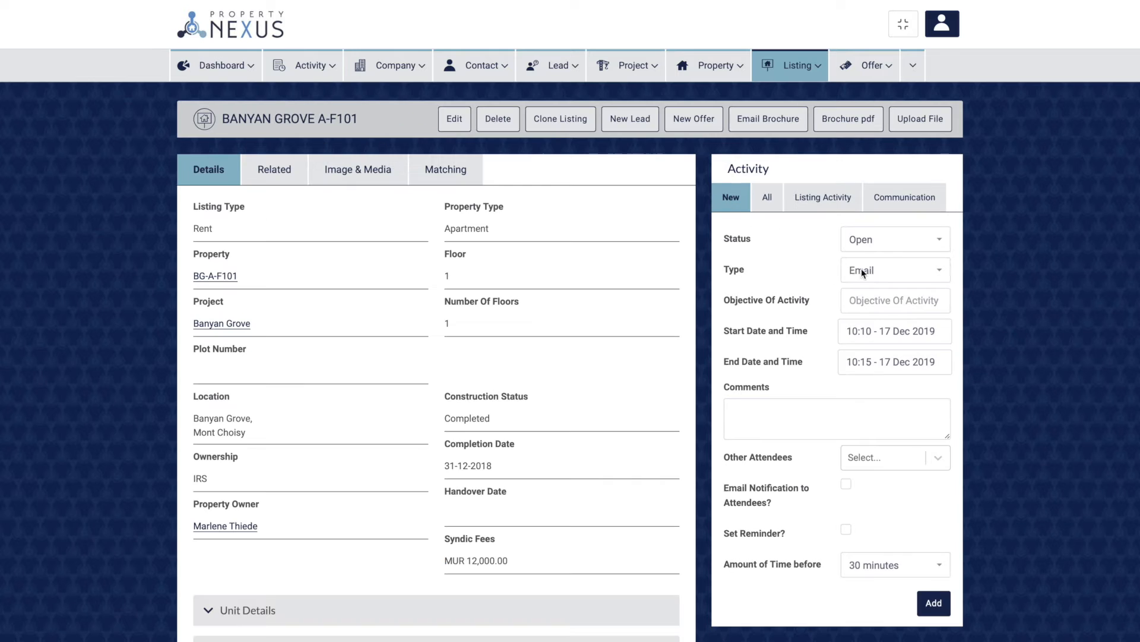
# - Keep Email as the type of the new activity on the Banyan Grove A-F101 listing and set its start date to 17 Dec 2019
pyautogui.click(861, 268)
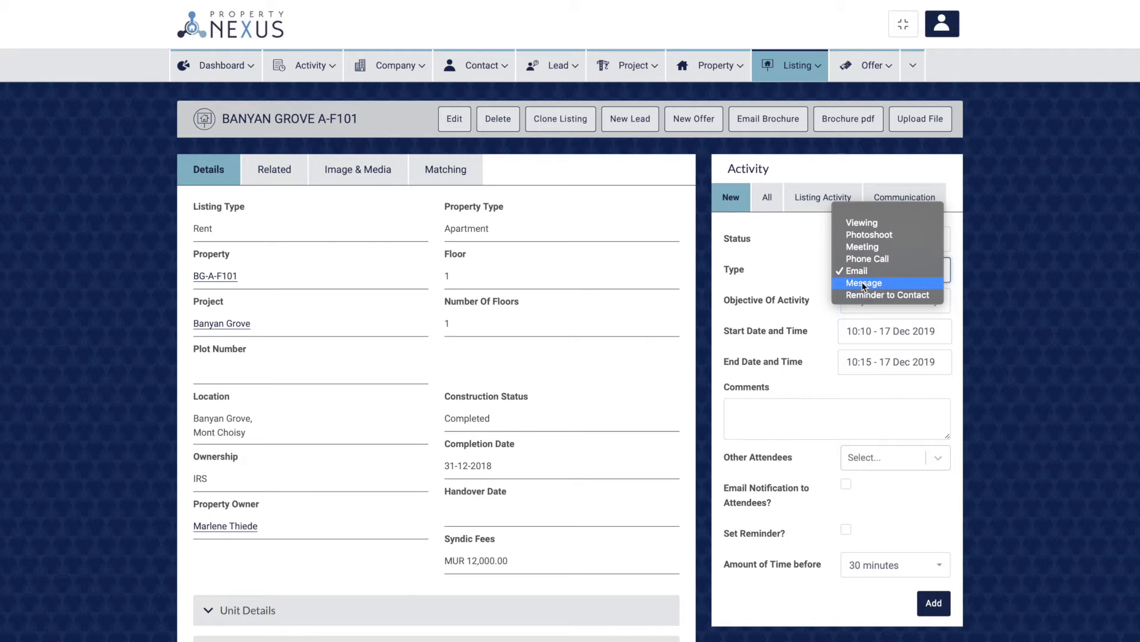
pyautogui.click(865, 332)
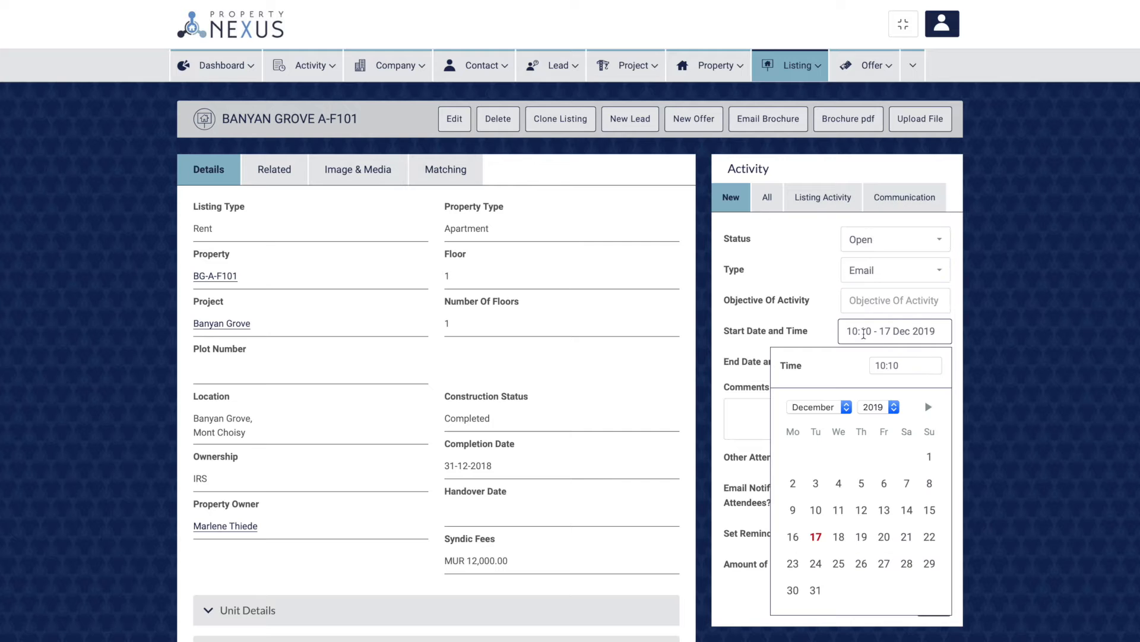
pyautogui.click(817, 537)
pyautogui.click(878, 363)
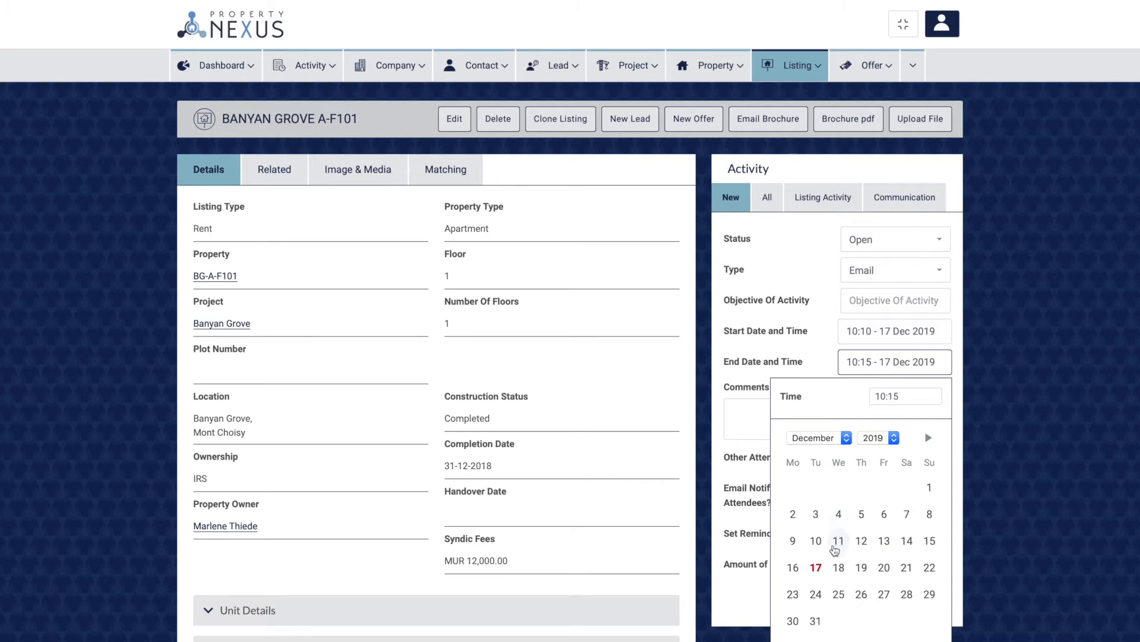
# - Enter the activity objective "Understand the requirements" and the comment "Client did not respond", and look through the available other attendees
pyautogui.click(879, 300)
pyautogui.write('Understand th')
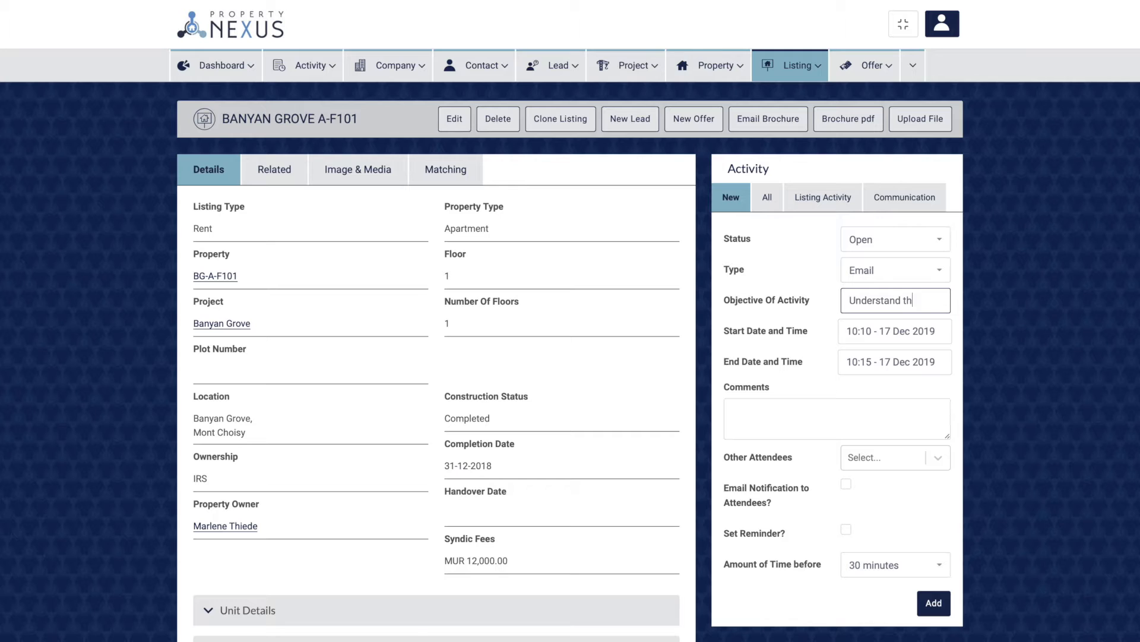
pyautogui.write('e requirements')
pyautogui.click(756, 409)
pyautogui.write('C')
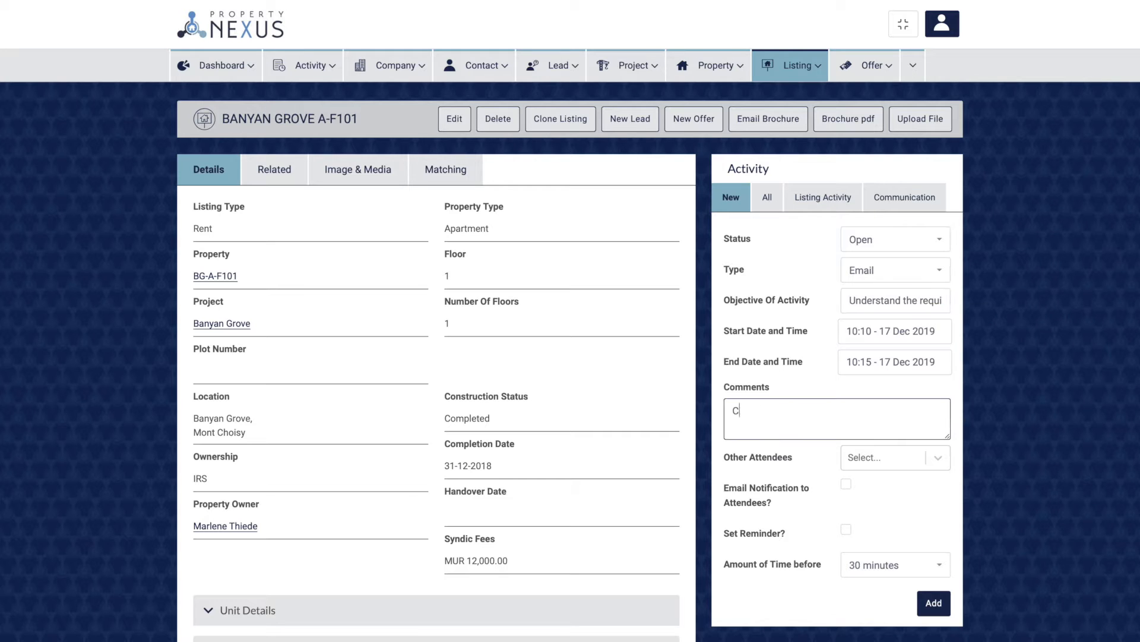
pyautogui.write('lient did not respond')
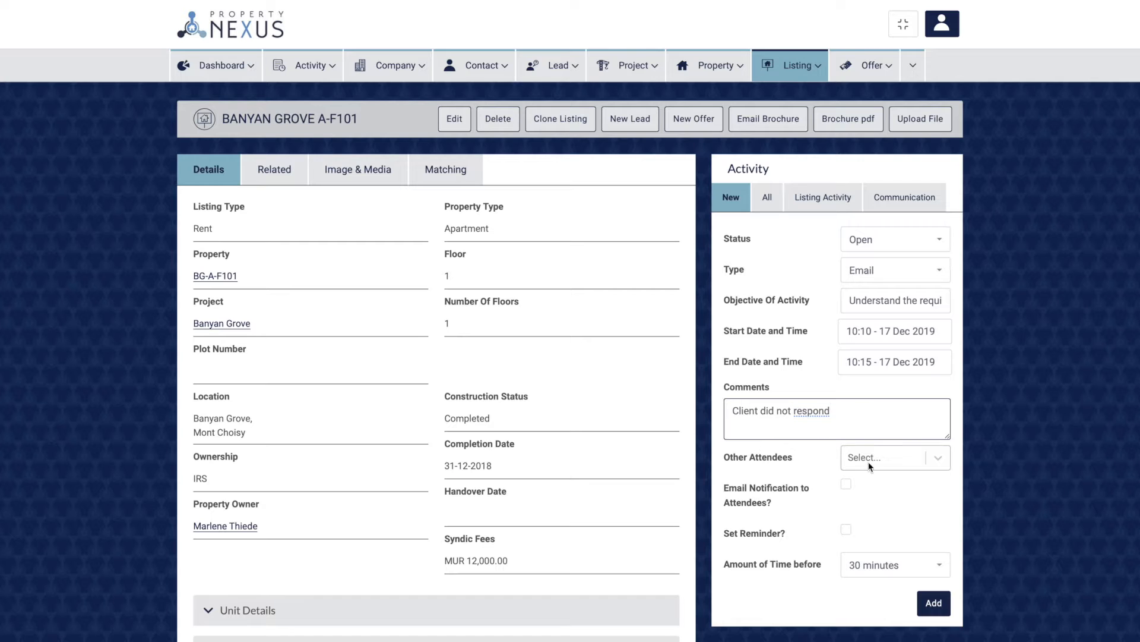
pyautogui.click(869, 466)
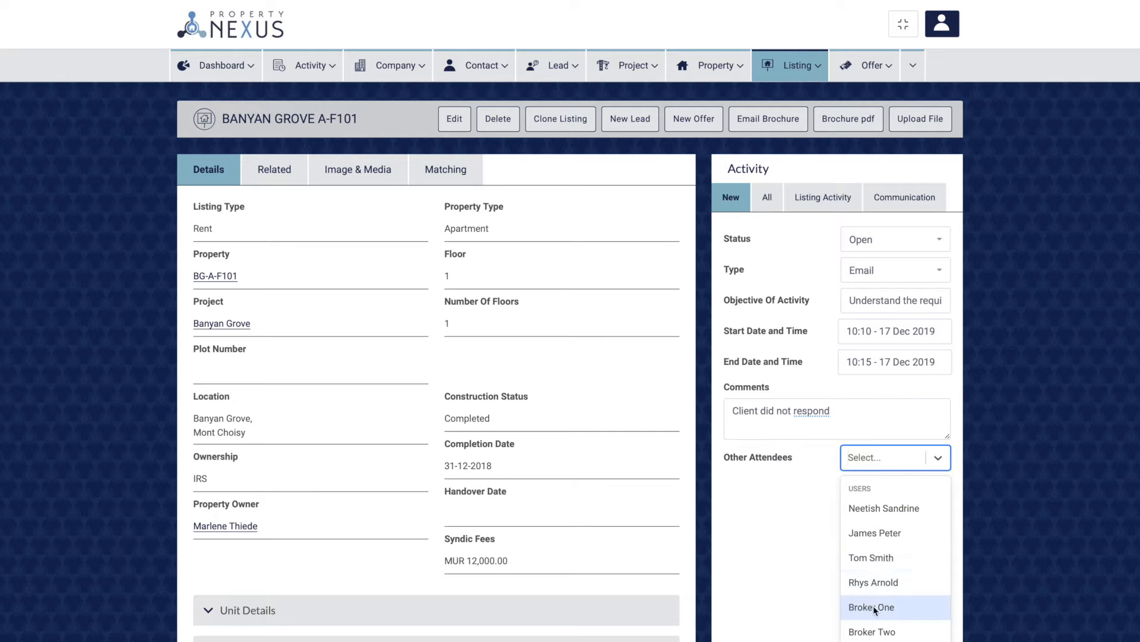
pyautogui.scroll(-1, 876, 618)
pyautogui.scroll(-5, 876, 609)
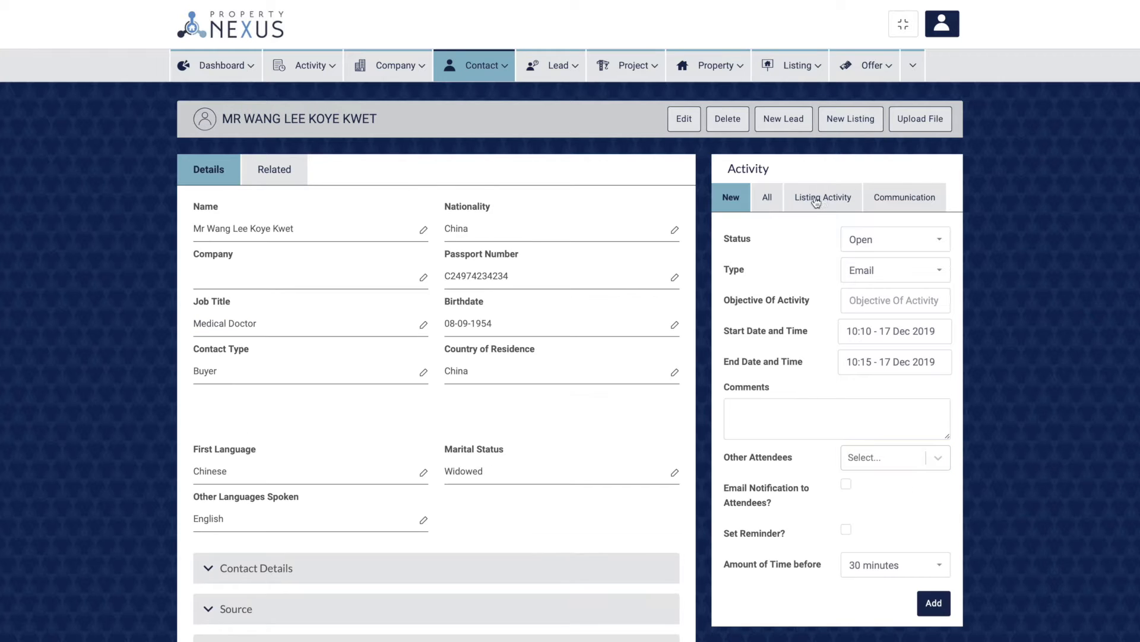
# - Show the listing activity on the buyer contact's record
pyautogui.click(812, 200)
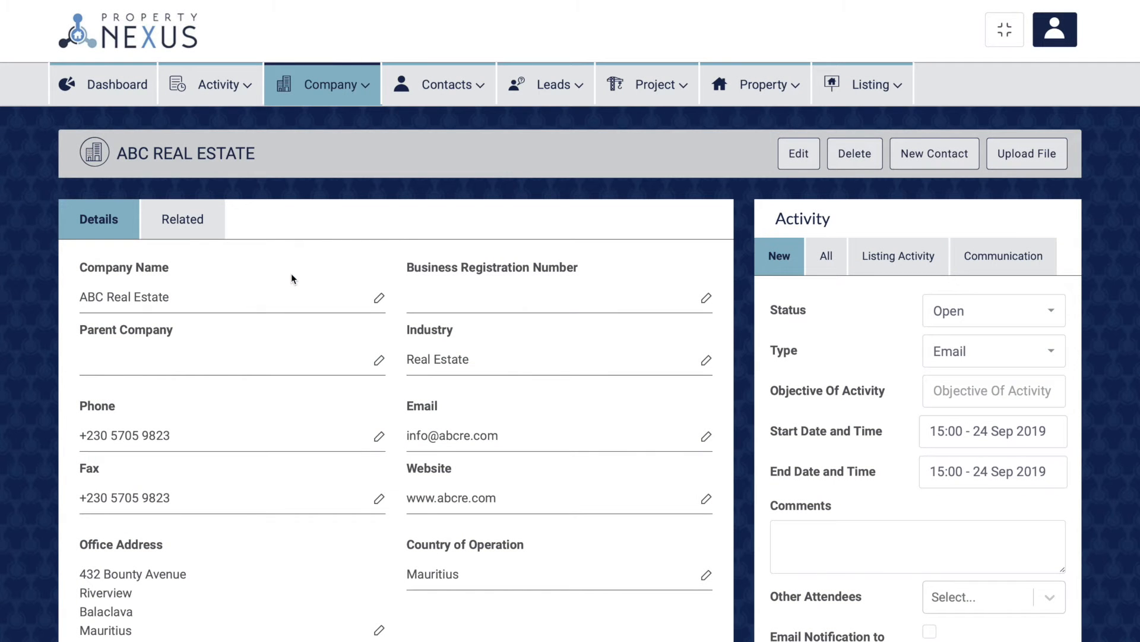
# - Show the contacts related to the ABC Real Estate company
pyautogui.click(175, 224)
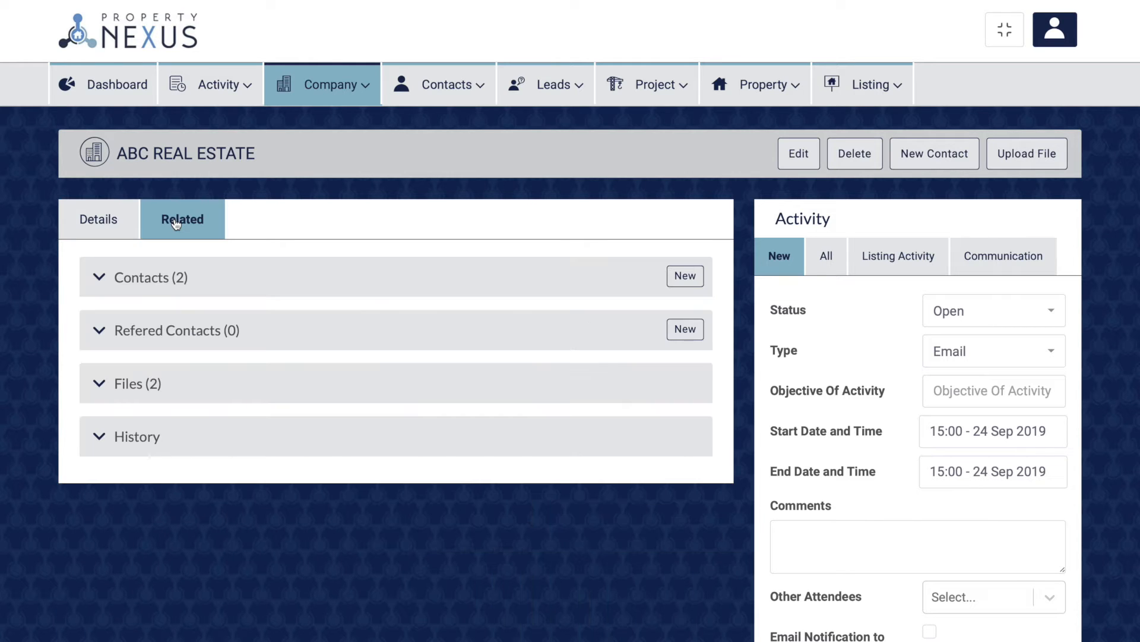
pyautogui.click(100, 279)
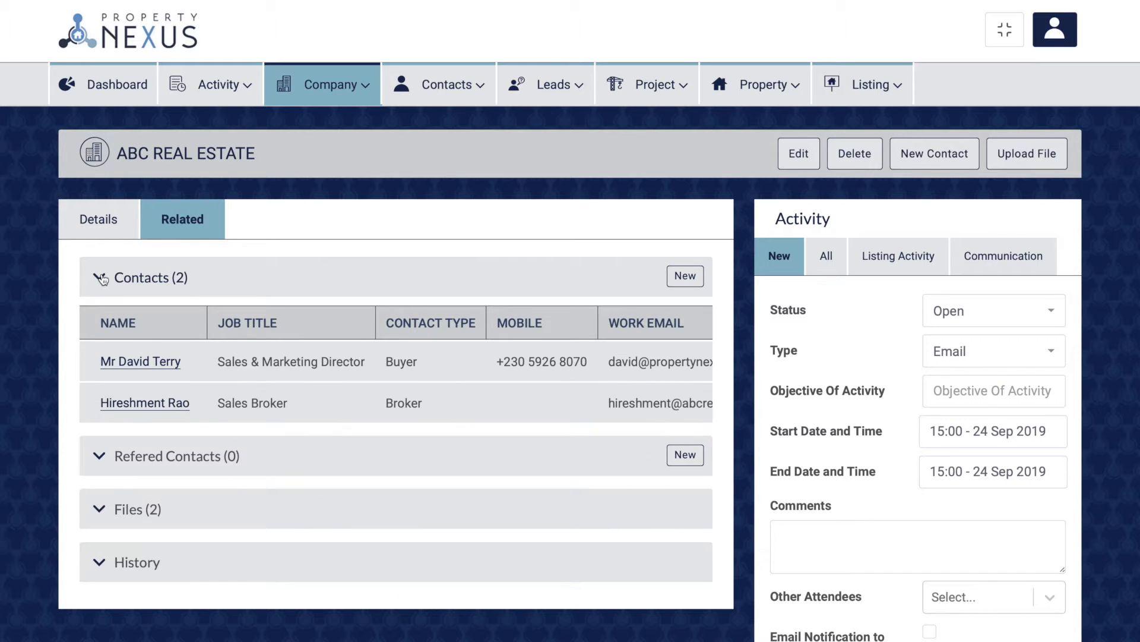
# - Show the ABC Real Estate company's details down to its agreement information
pyautogui.click(99, 221)
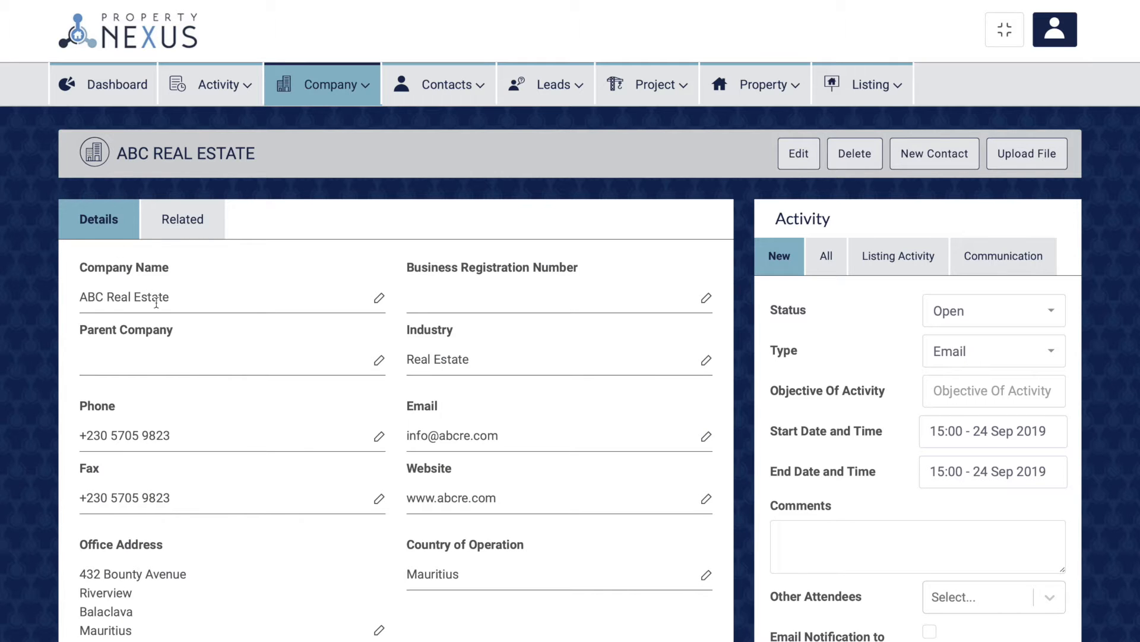
pyautogui.scroll(-4, 157, 303)
pyautogui.scroll(-1, 156, 302)
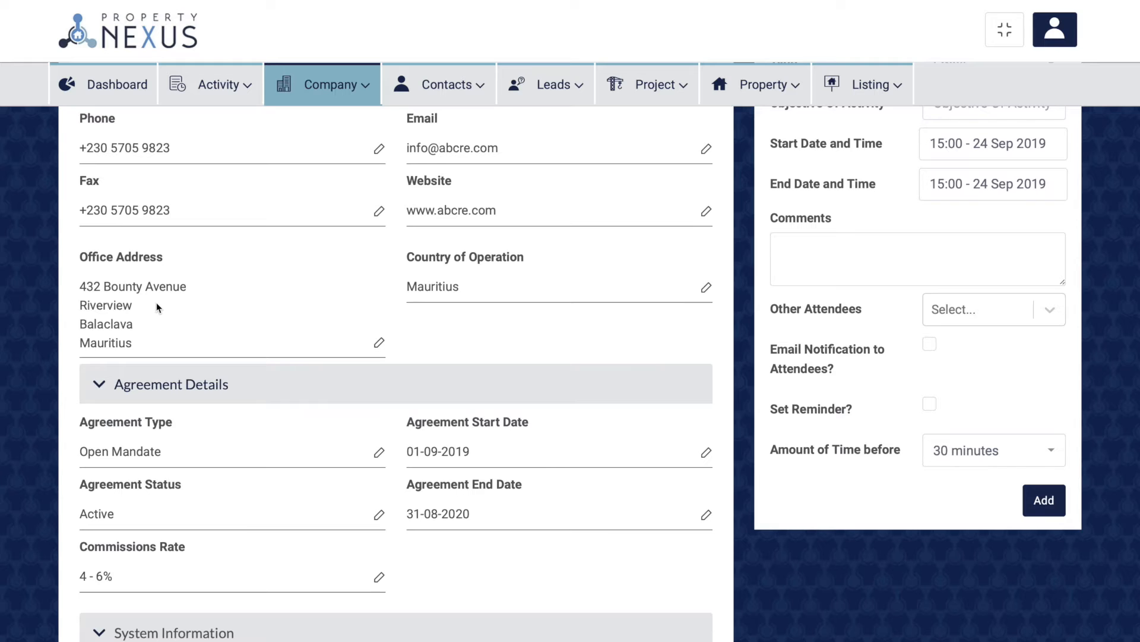
# - Open the company's details for editing and look through the agreement type and status options, keeping Open Mandate and Active
pyautogui.doubleClick(155, 302)
pyautogui.click(164, 497)
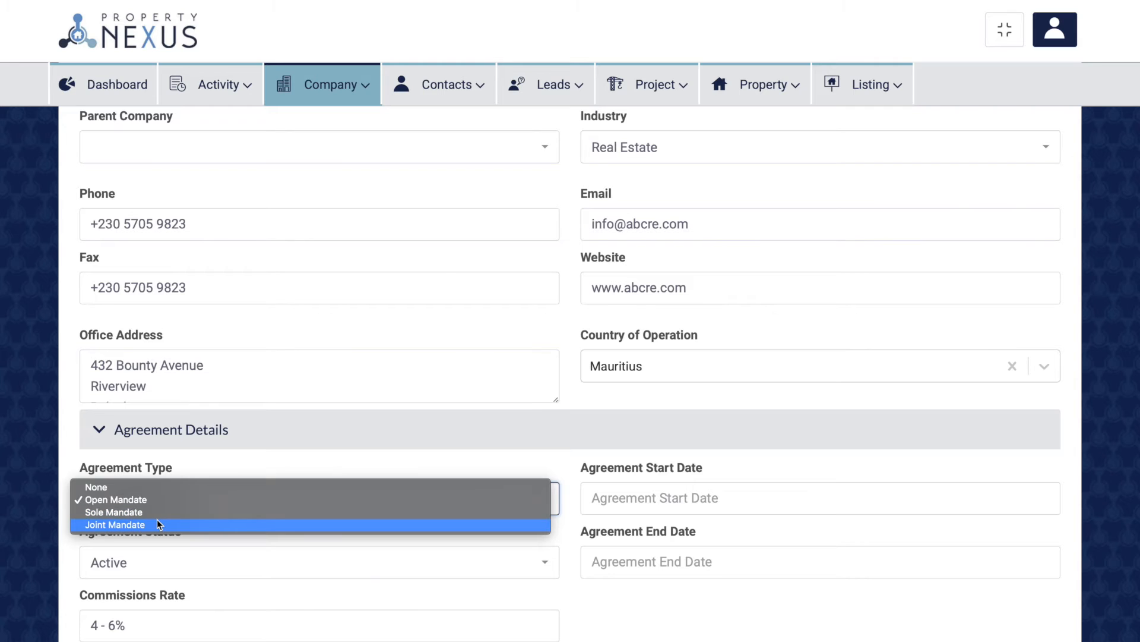
pyautogui.click(183, 556)
pyautogui.click(183, 558)
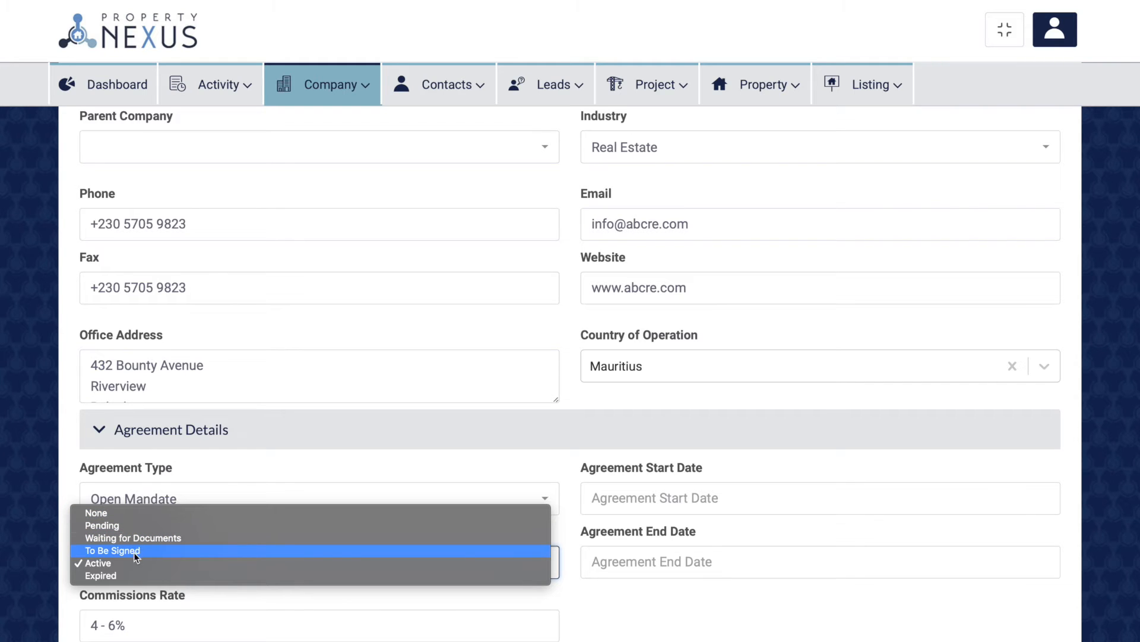
pyautogui.click(208, 600)
# - Set the company's commissions rate to 4%
pyautogui.click(138, 625)
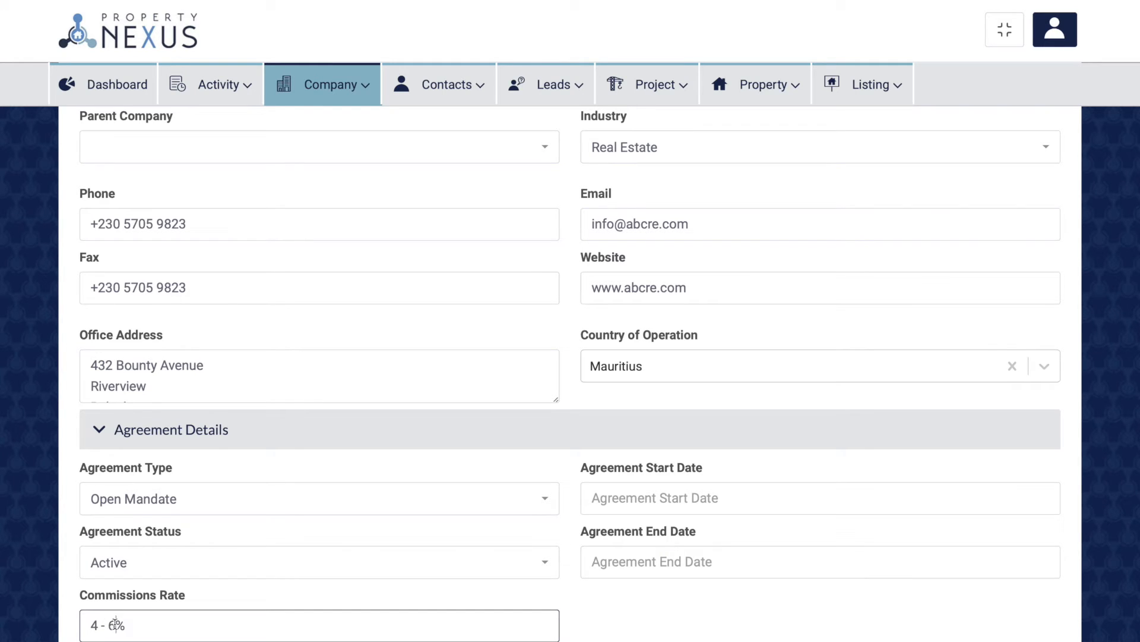
pyautogui.click(116, 624)
pyautogui.press('BackSpace')
pyautogui.press('BackSpace')
pyautogui.press('BackSpace')
pyautogui.press('BackSpace')
# - Set the agreement start date to 01-09-2019, choose an end date in August 2020 and save the company record
pyautogui.click(631, 496)
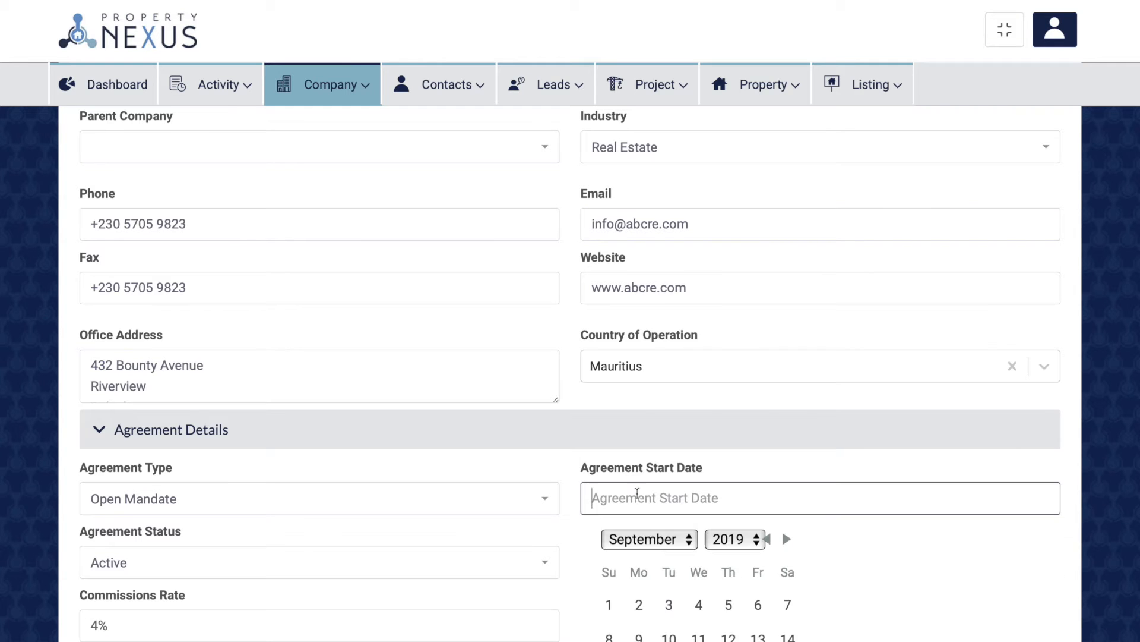
pyautogui.click(610, 606)
pyautogui.click(609, 562)
pyautogui.click(737, 606)
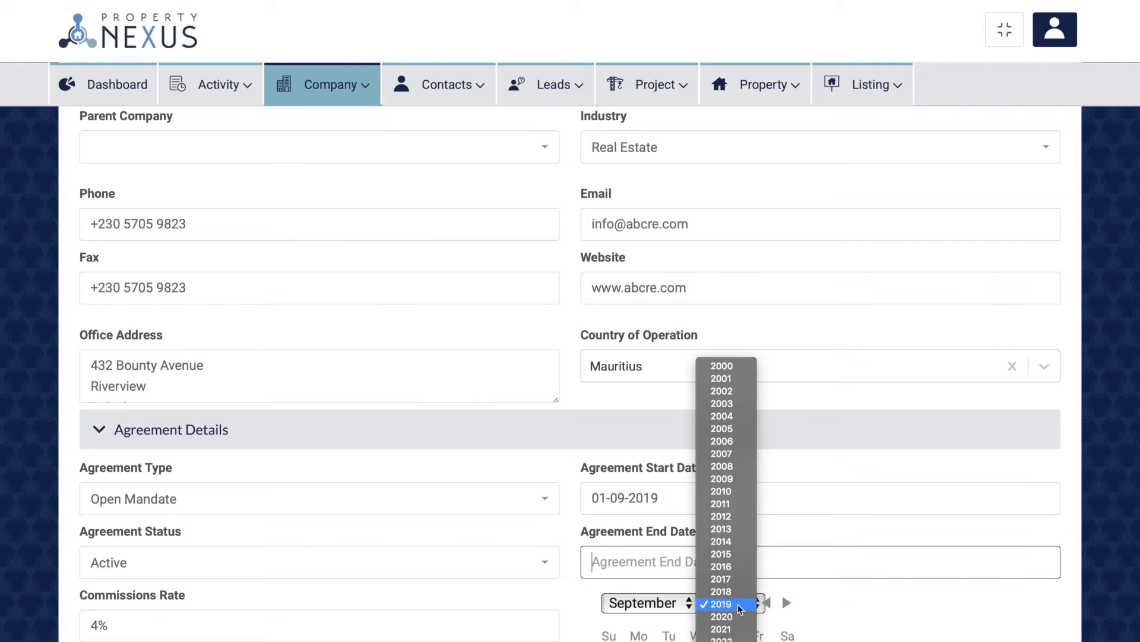
pyautogui.click(736, 617)
pyautogui.click(767, 605)
pyautogui.scroll(-2, 766, 610)
pyautogui.scroll(-1, 728, 639)
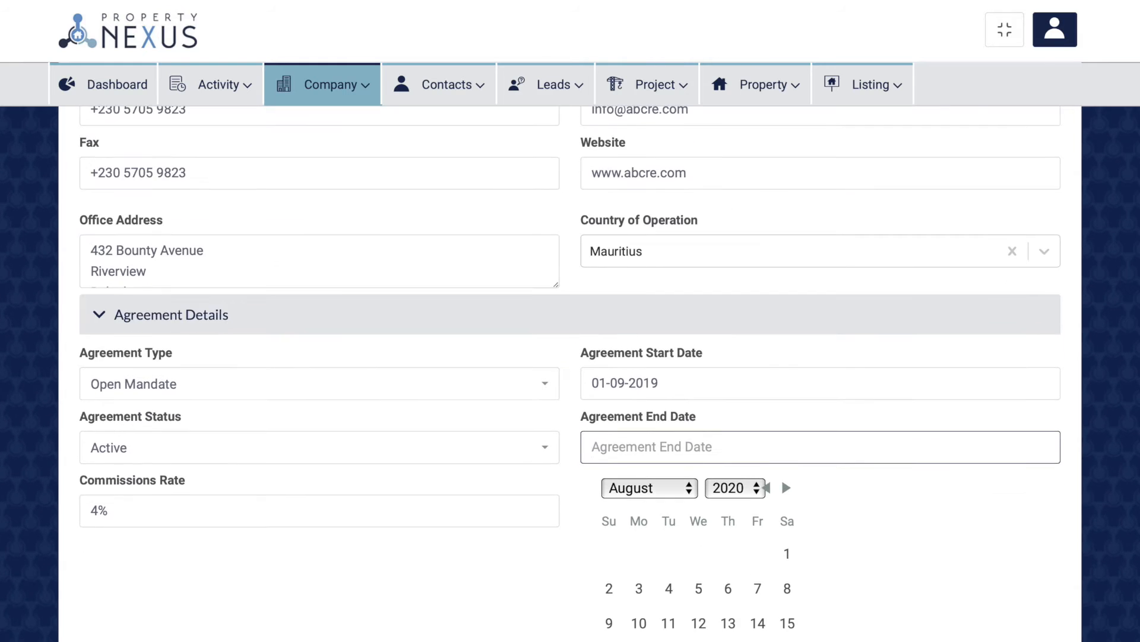
pyautogui.click(637, 641)
pyautogui.click(1028, 638)
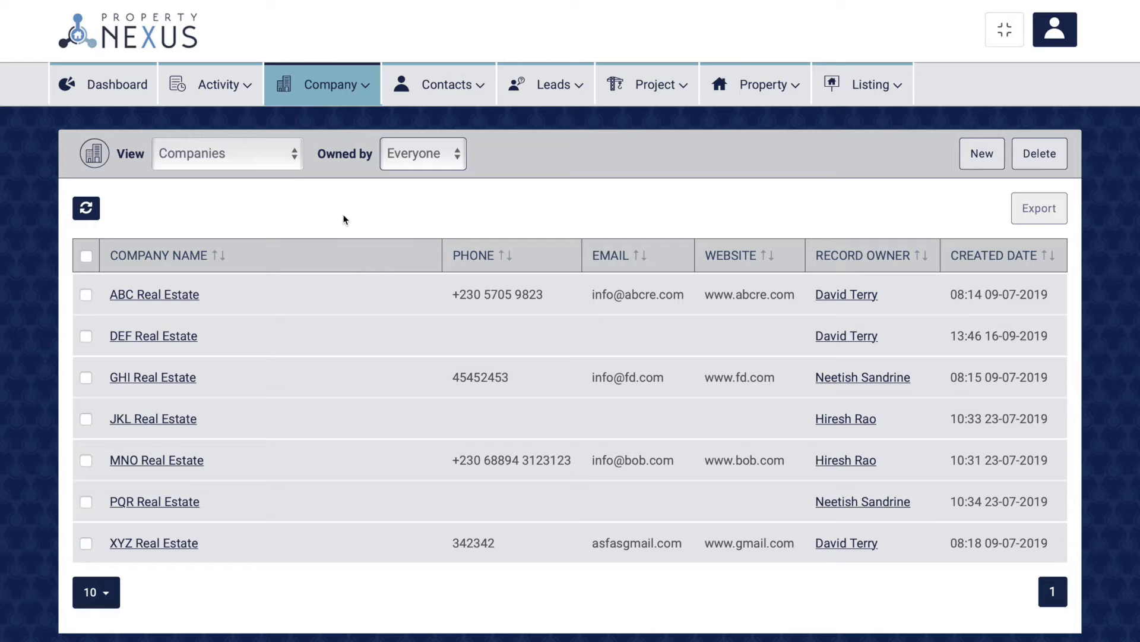
# - Look through the available views of the company list, keeping the Companies view
pyautogui.click(233, 154)
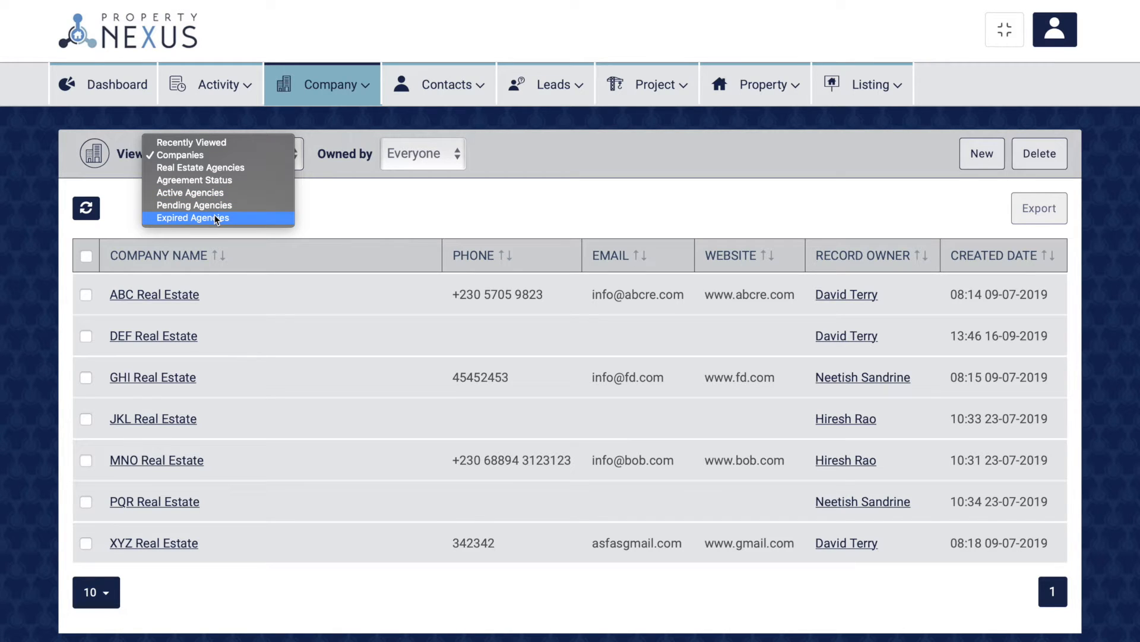
pyautogui.click(383, 231)
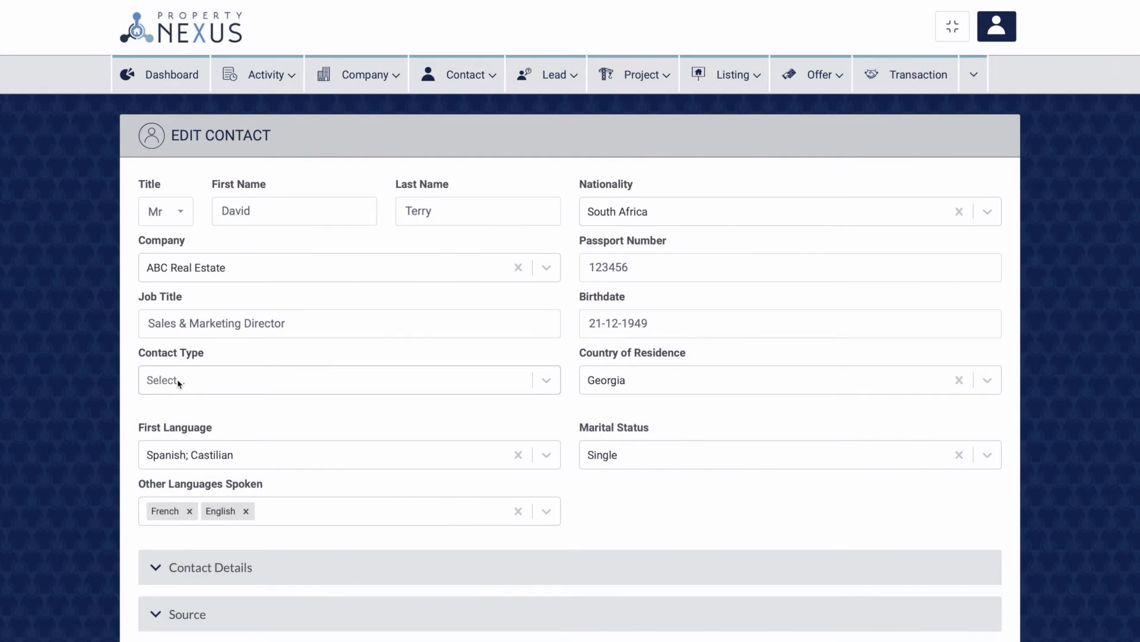
# - Look through the contact type options on the contact's edit form and the available views of the contact list
pyautogui.click(177, 380)
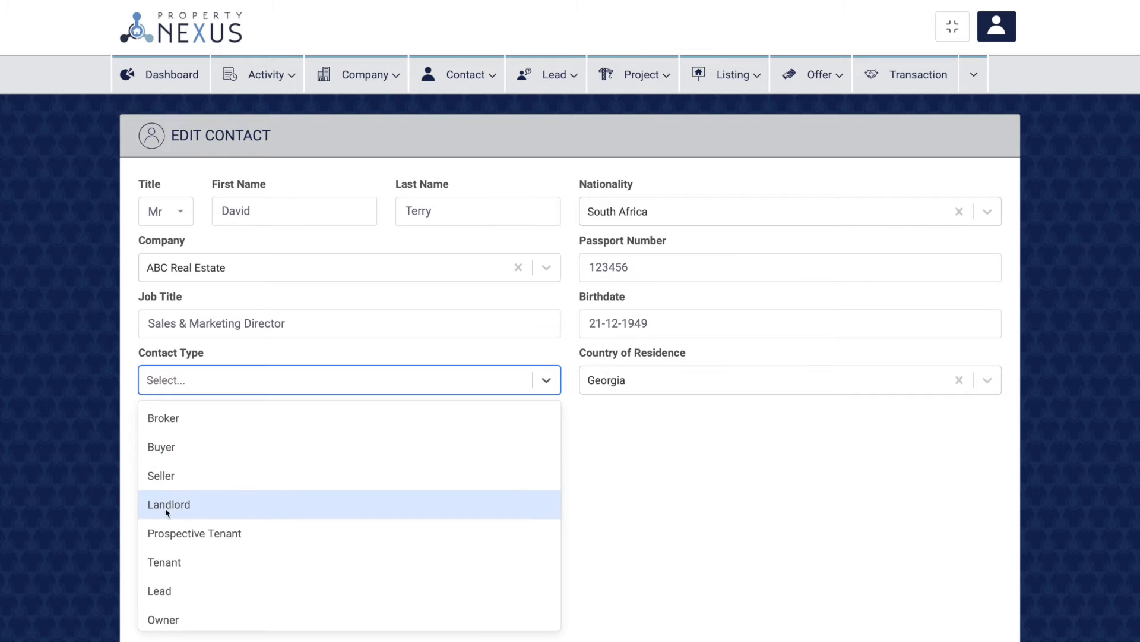
pyautogui.scroll(-1, 167, 530)
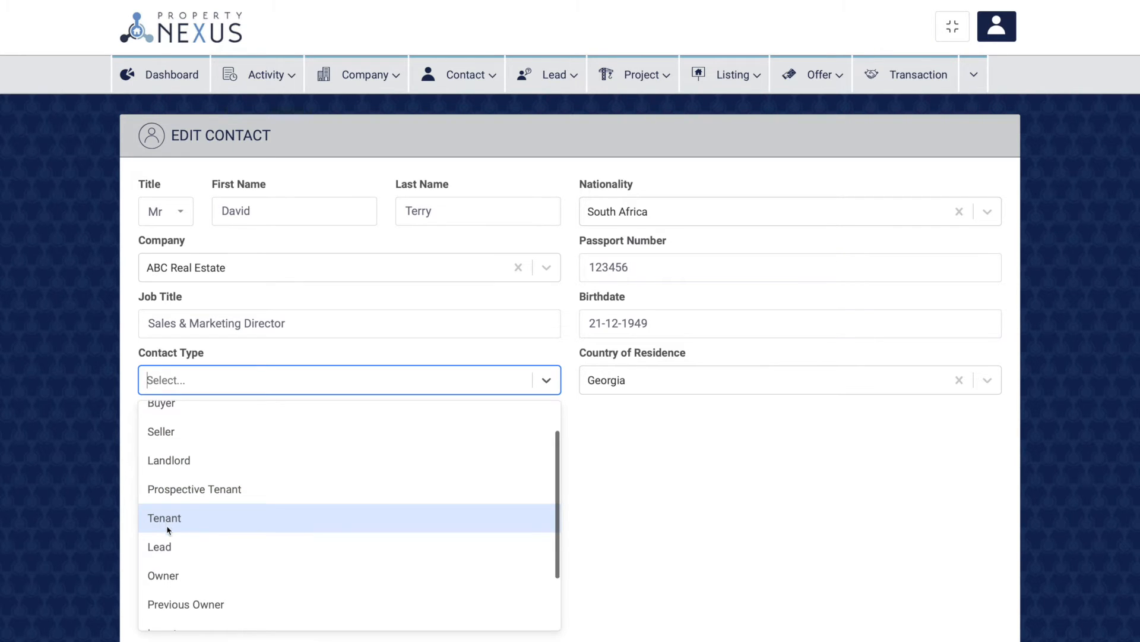
pyautogui.scroll(-1, 167, 529)
pyautogui.scroll(-1, 168, 528)
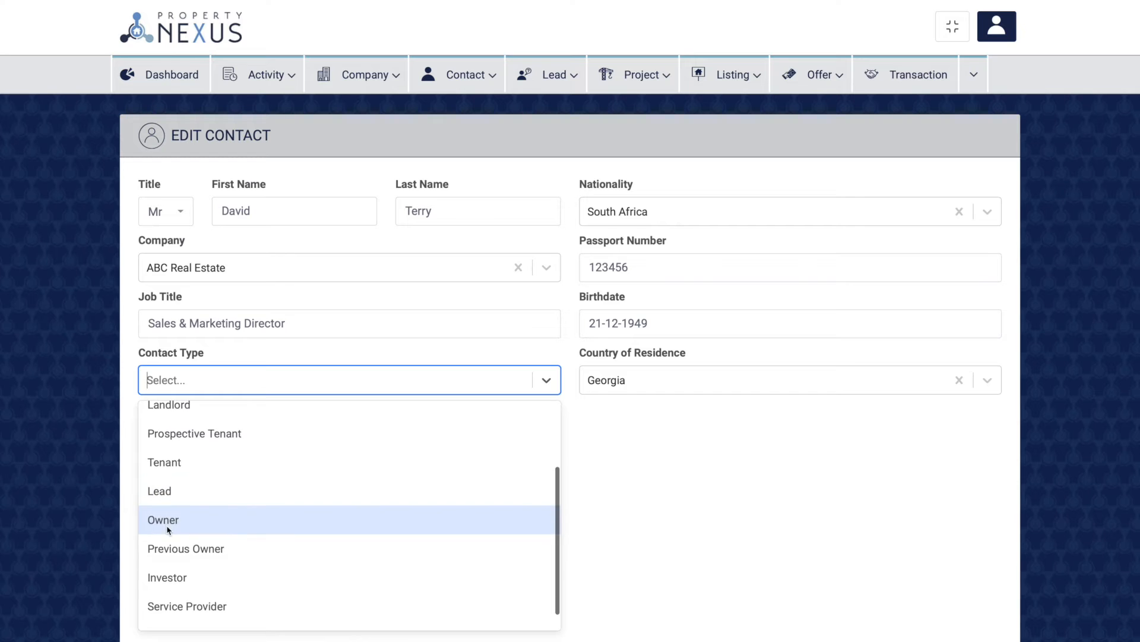
pyautogui.scroll(-1, 168, 573)
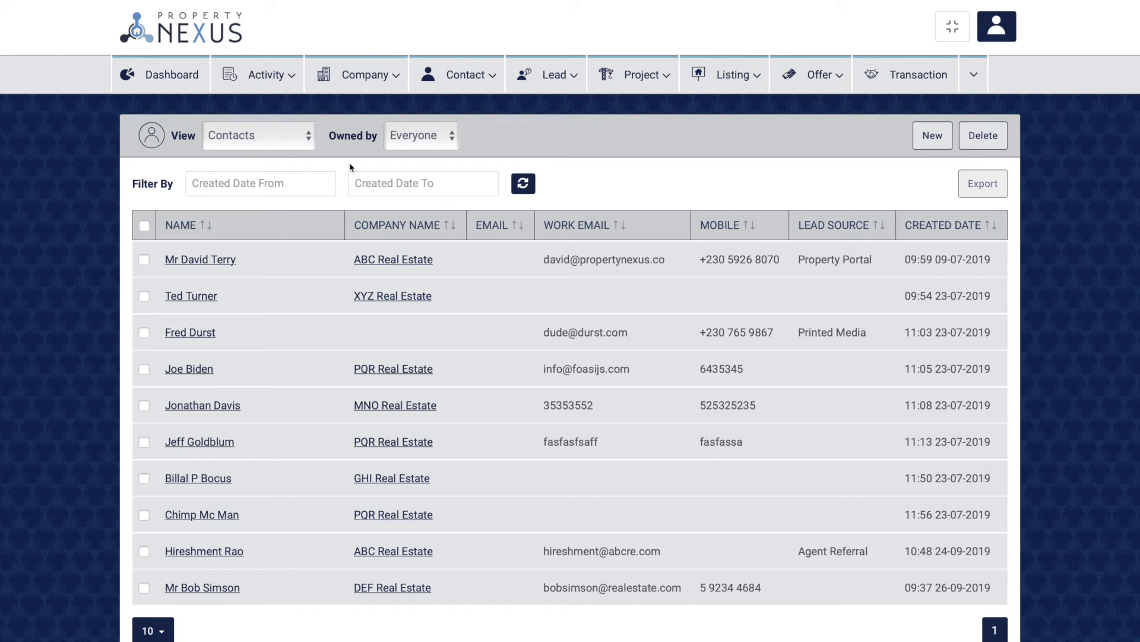
pyautogui.click(265, 138)
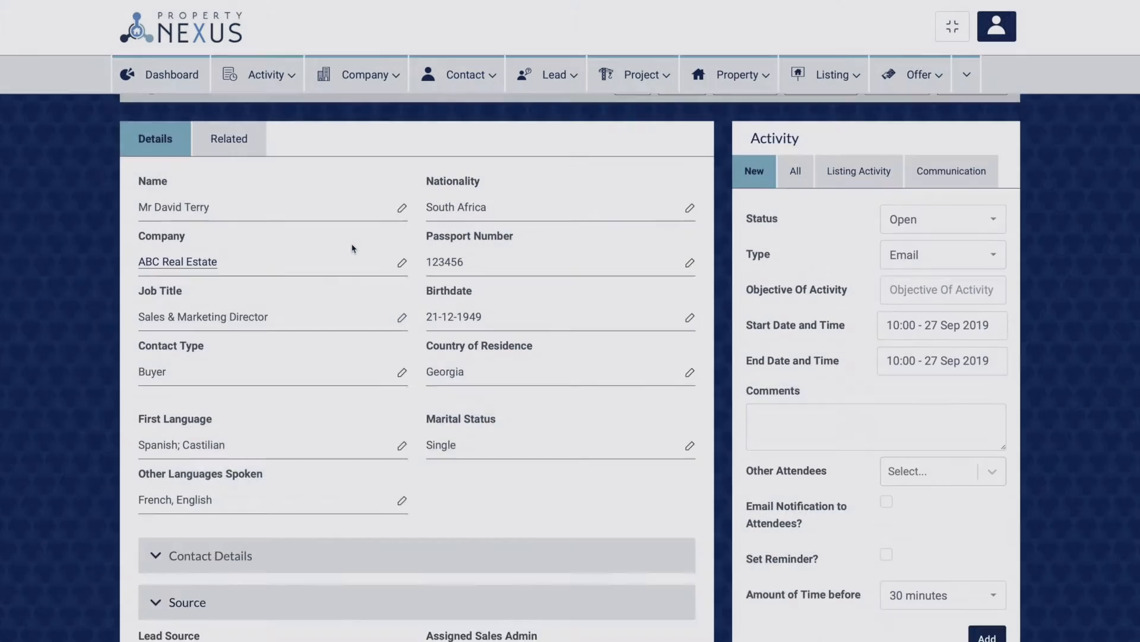
# - Review the buyer contact's details down to the source section and look through the lead source options
pyautogui.scroll(-3, 353, 248)
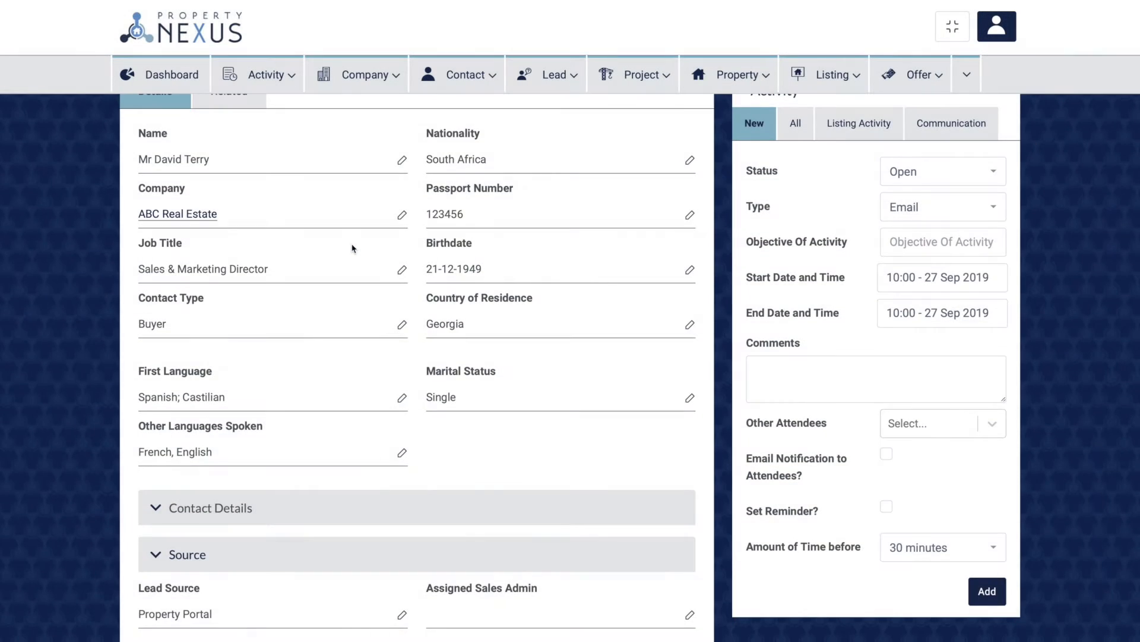
pyautogui.scroll(-4, 352, 248)
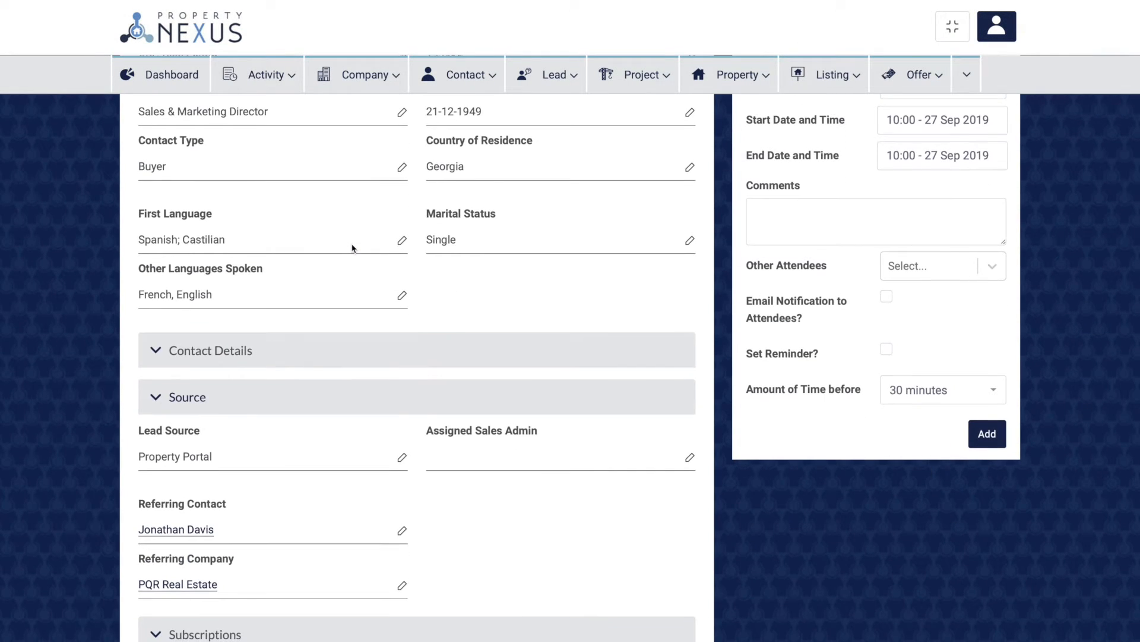
pyautogui.scroll(-1, 352, 248)
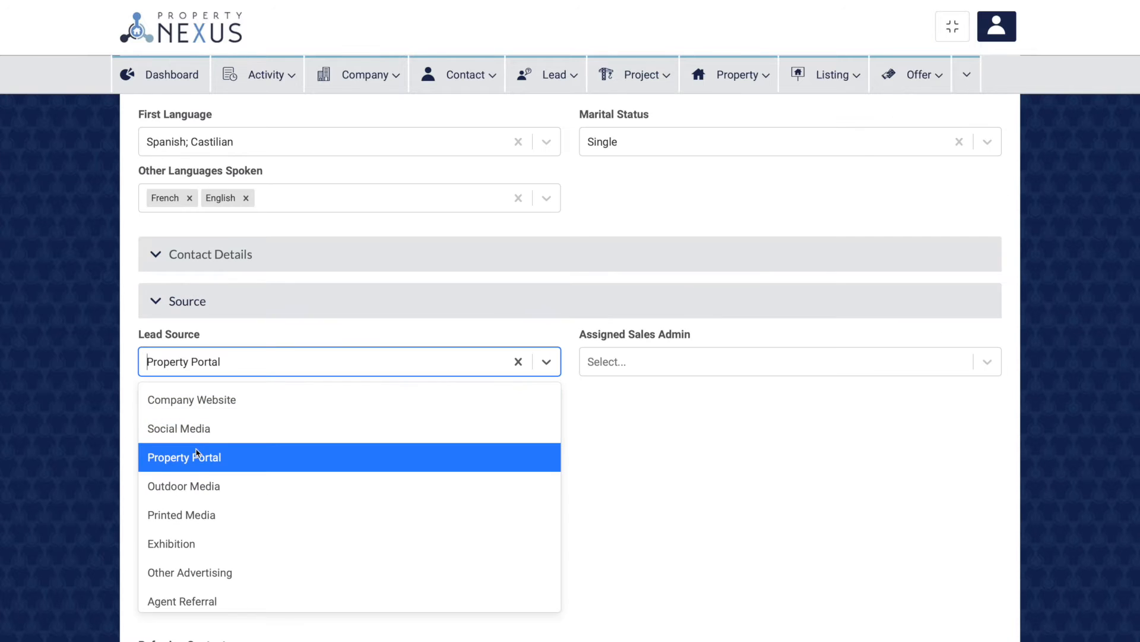
pyautogui.scroll(-1, 199, 513)
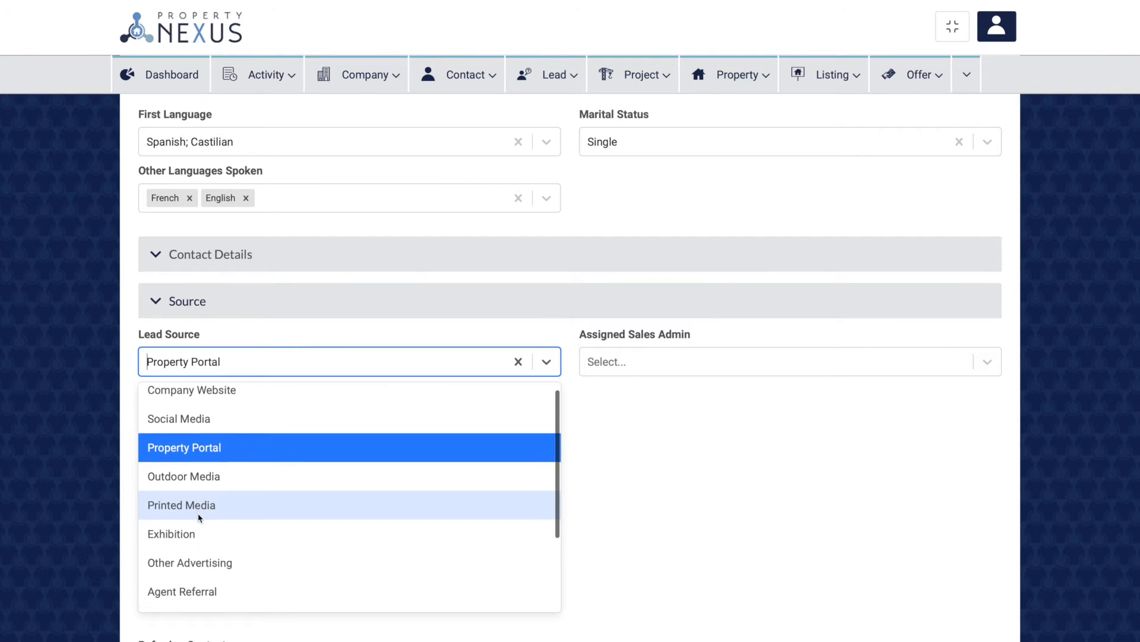
pyautogui.scroll(-2, 199, 518)
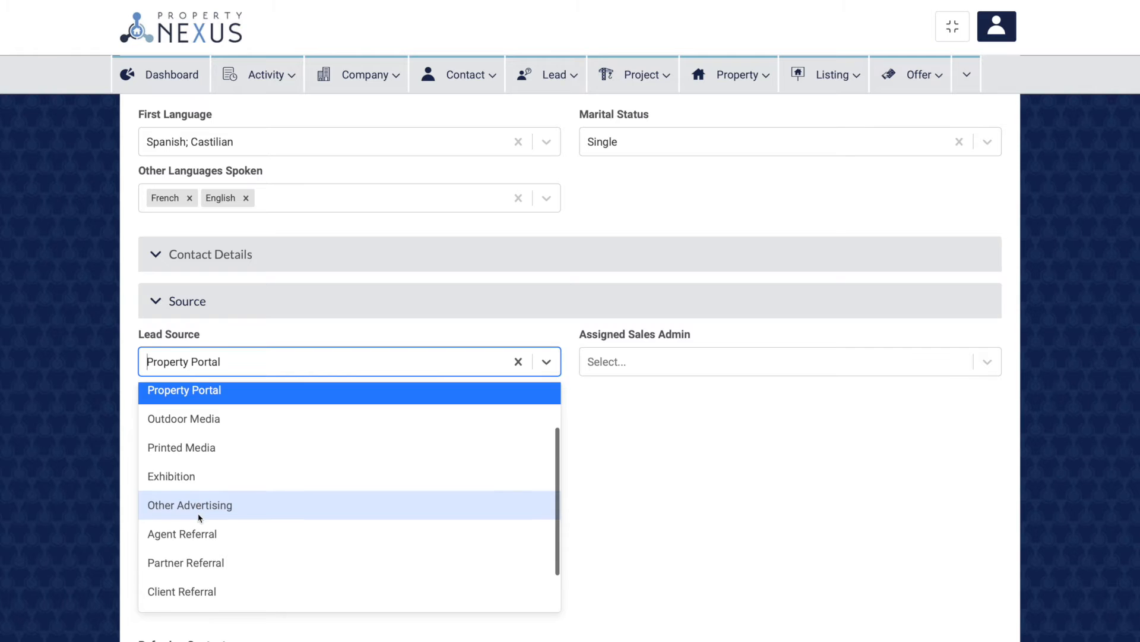
pyautogui.scroll(-1, 199, 518)
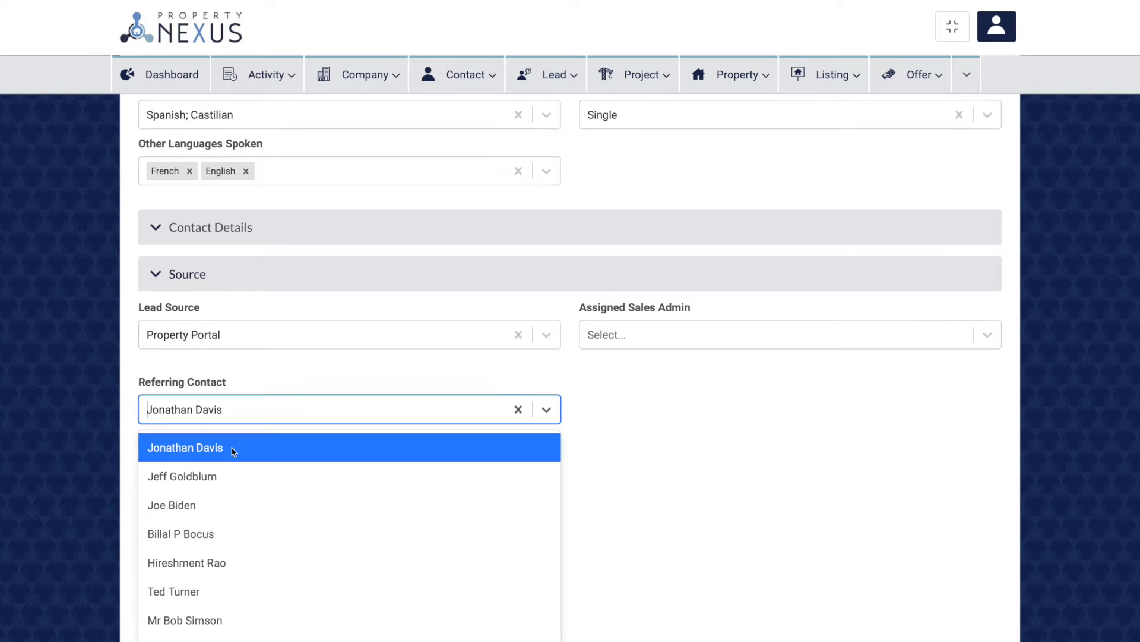
# - Select the contact's referring contact, PQR Real Estate as referring company, and the available person as assigned sales admin
pyautogui.click(233, 451)
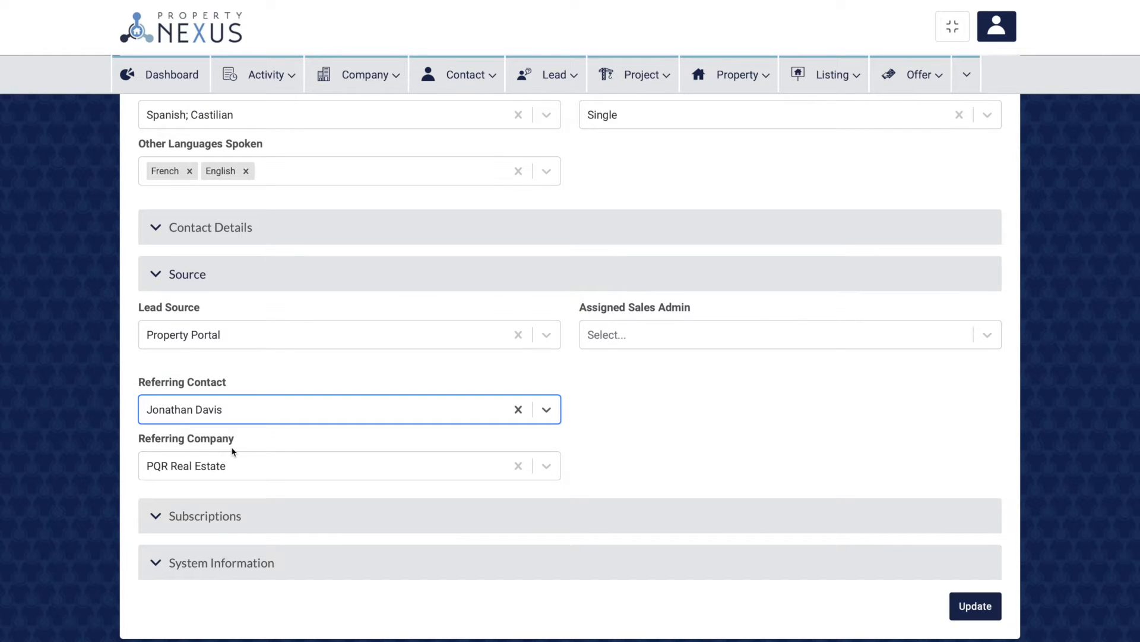
pyautogui.click(232, 465)
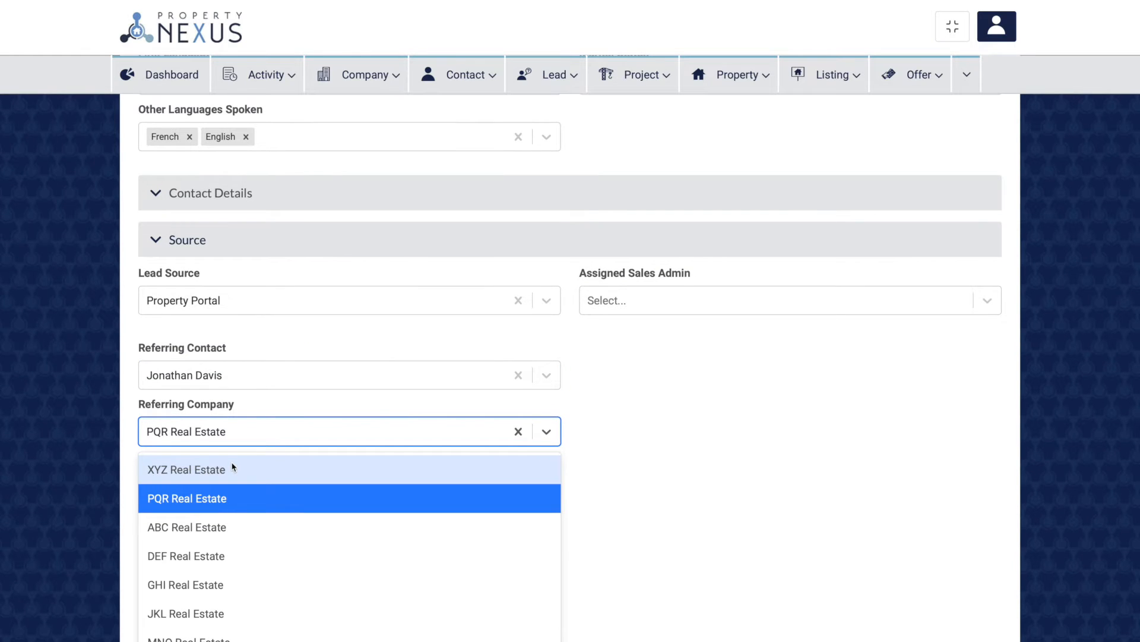
pyautogui.click(216, 500)
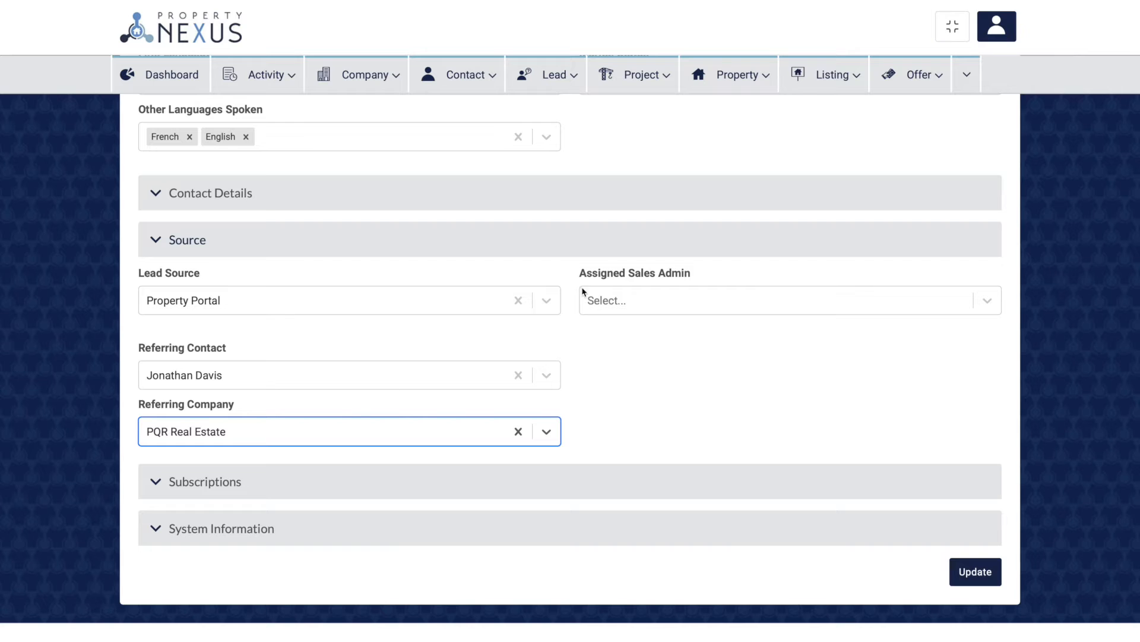
pyautogui.click(628, 301)
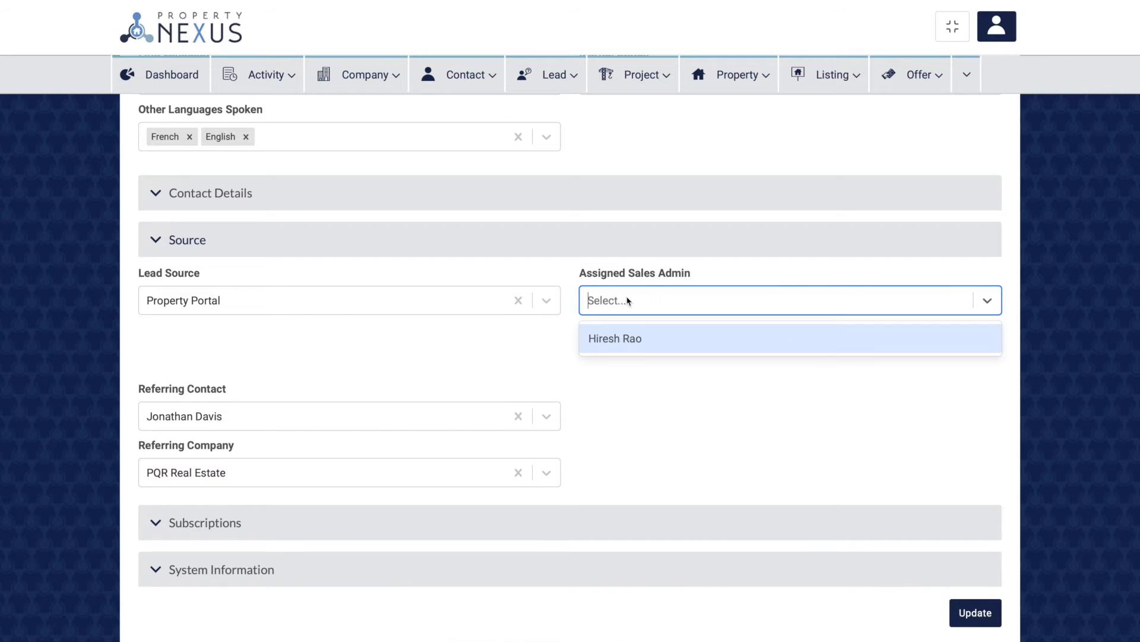
pyautogui.click(606, 337)
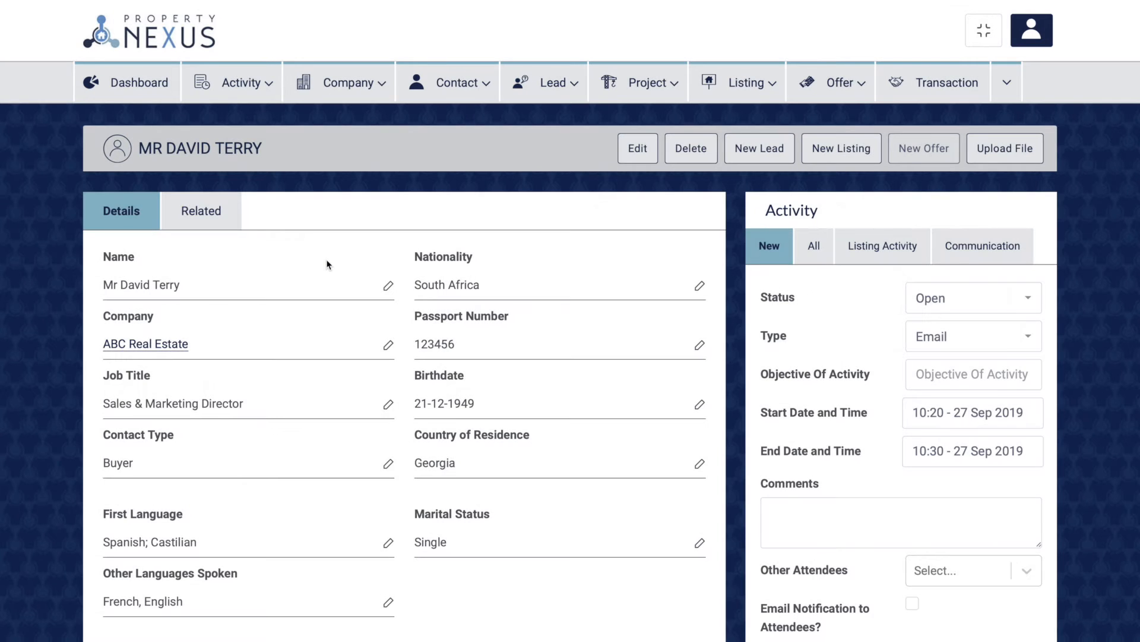
# - Examine the referring contact and referring company in the source section of the contact's details
pyautogui.scroll(-3, 327, 263)
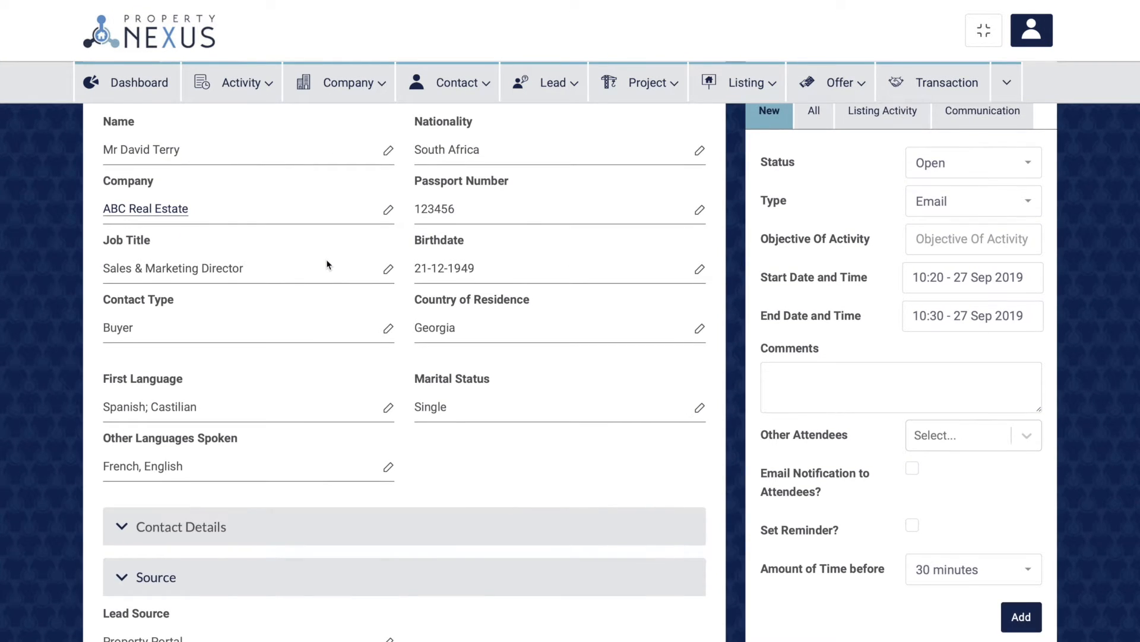
pyautogui.scroll(-3, 327, 261)
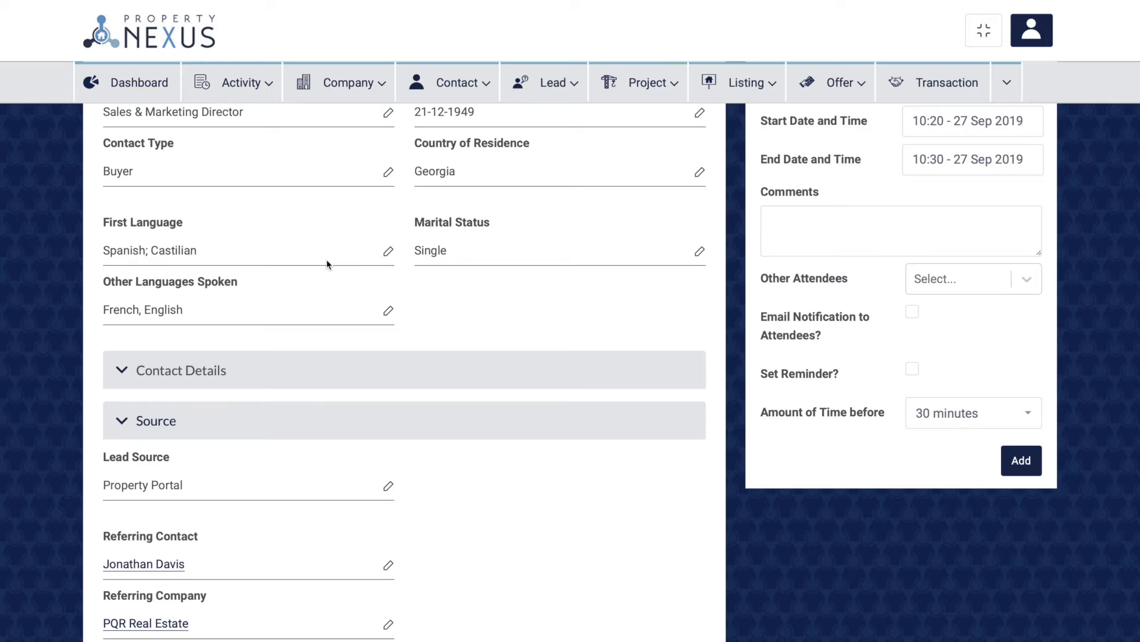
pyautogui.scroll(-1, 326, 261)
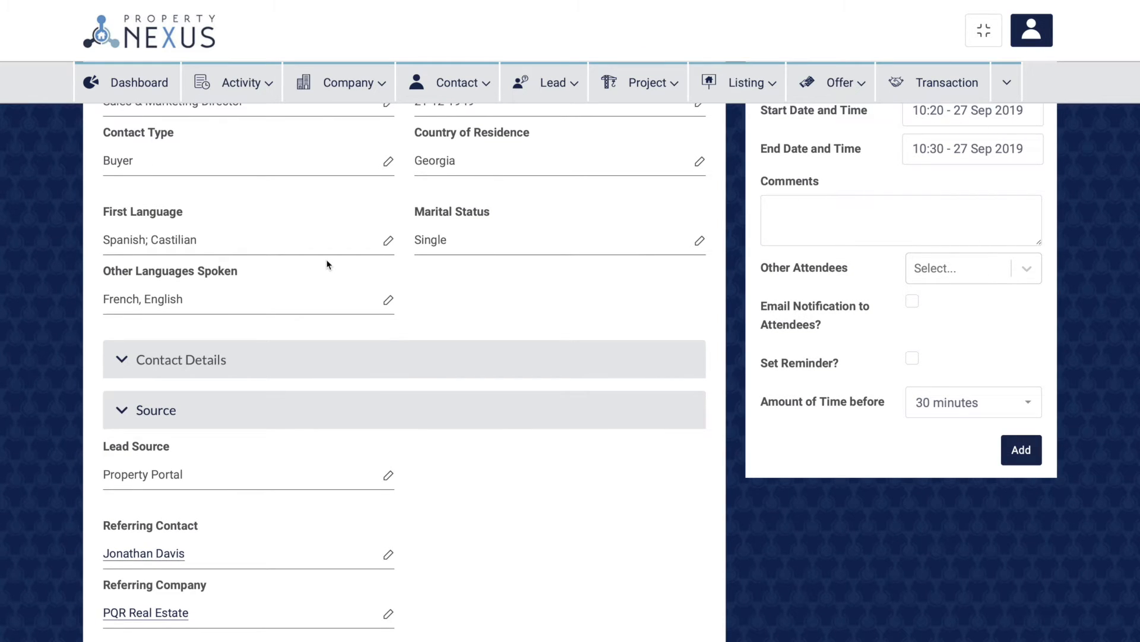
pyautogui.click(104, 527)
pyautogui.moveTo(104, 527); pyautogui.dragTo(202, 531)
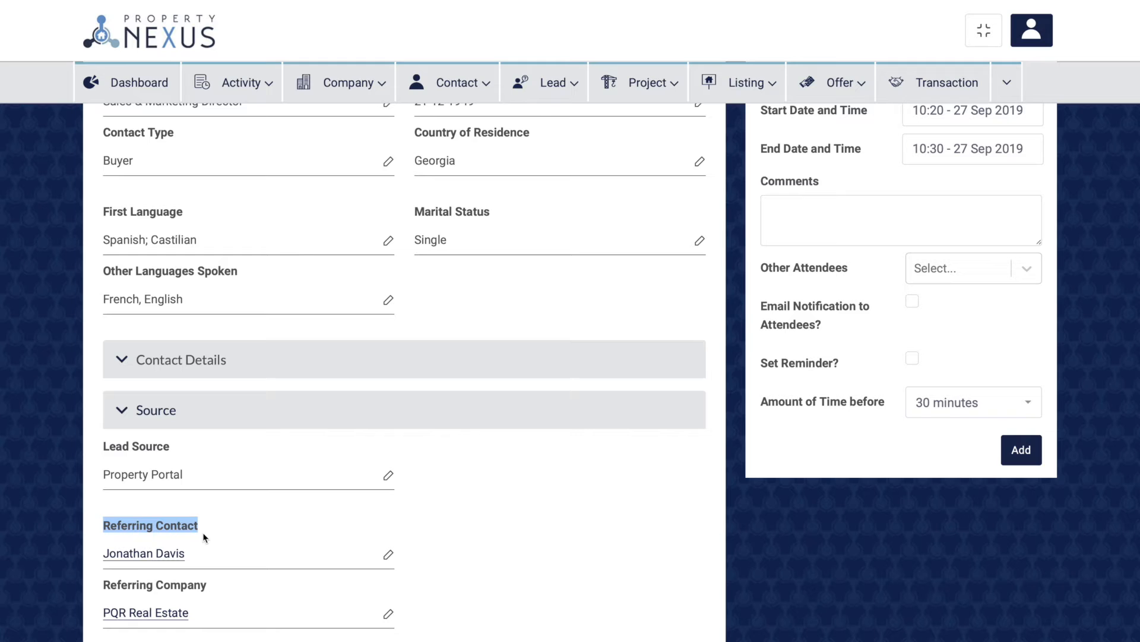
pyautogui.click(204, 537)
pyautogui.moveTo(103, 587); pyautogui.dragTo(212, 591)
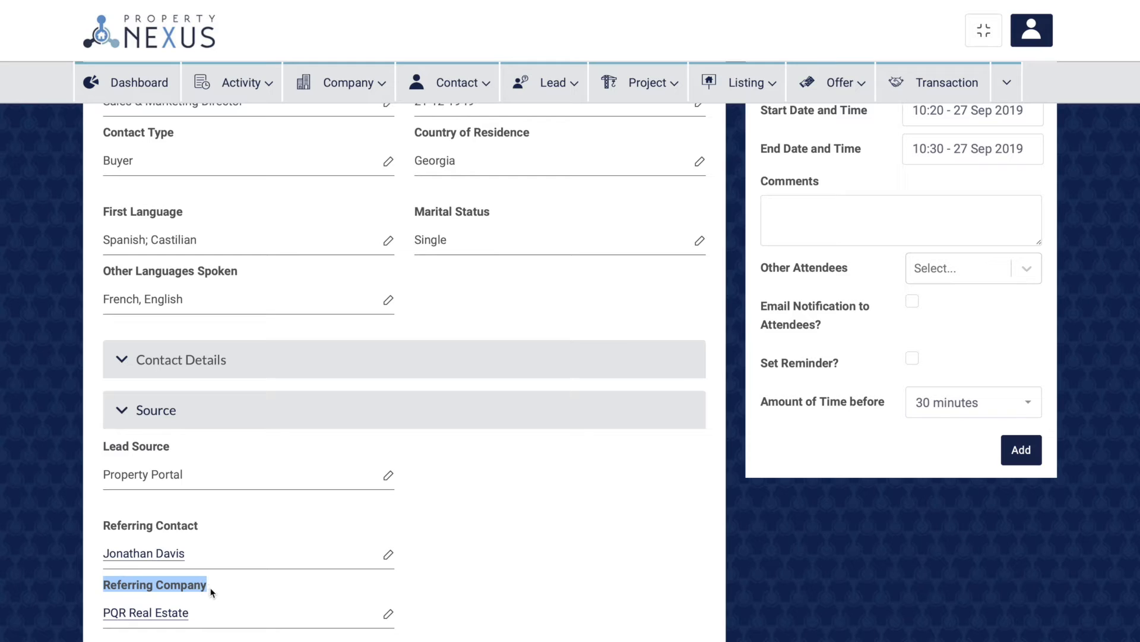
pyautogui.click(211, 591)
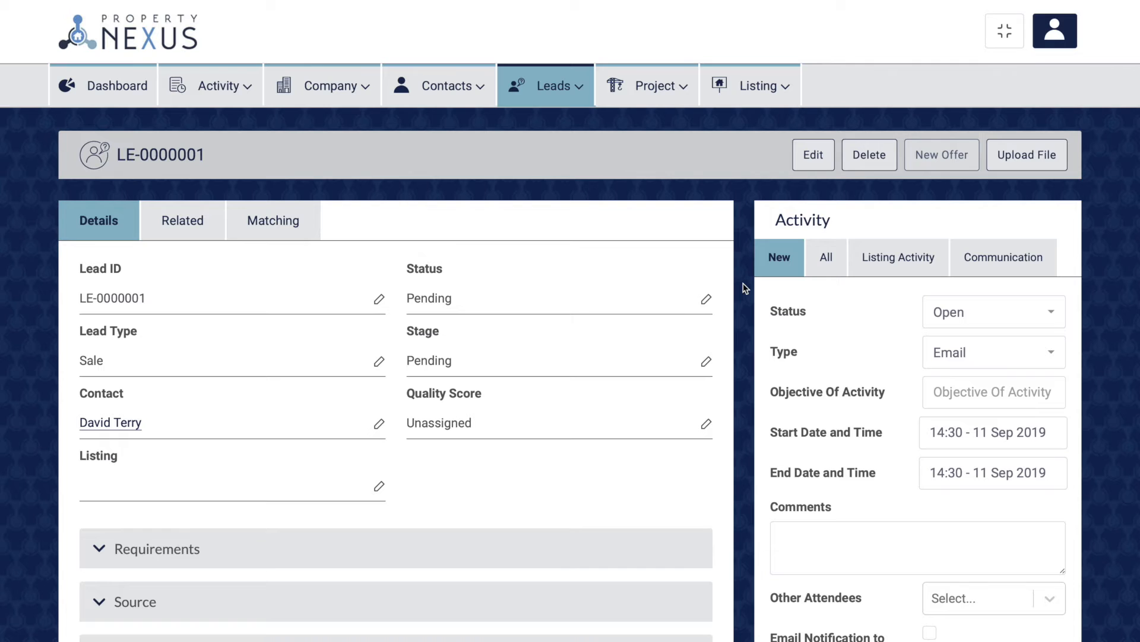
# - Open the pending sale lead for editing and look through its status and stage options
pyautogui.click(825, 157)
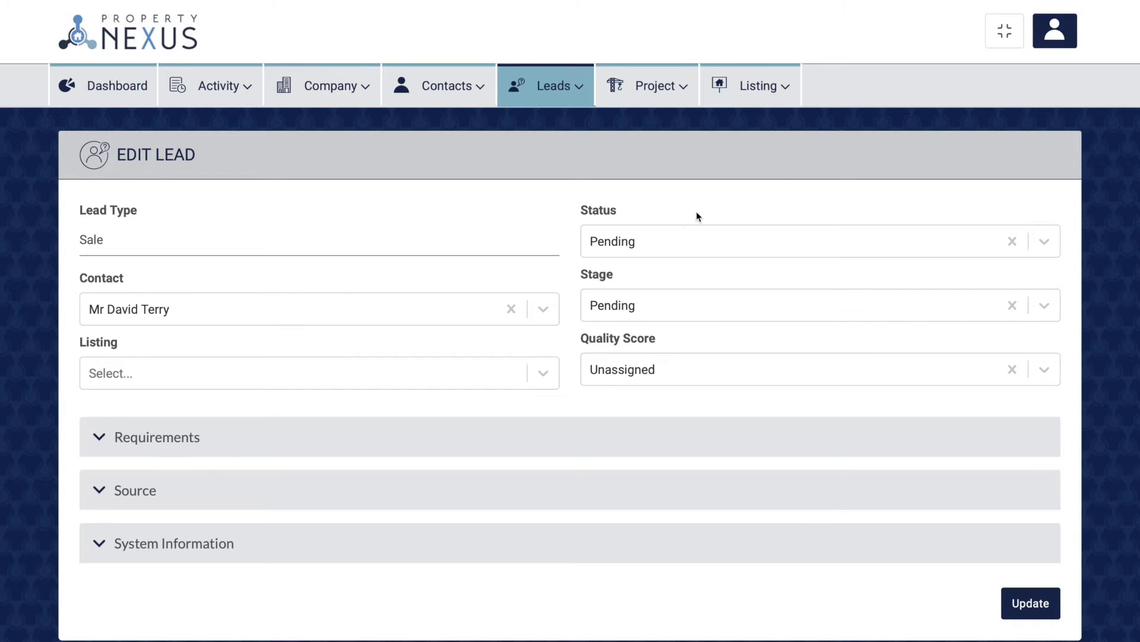
pyautogui.click(663, 240)
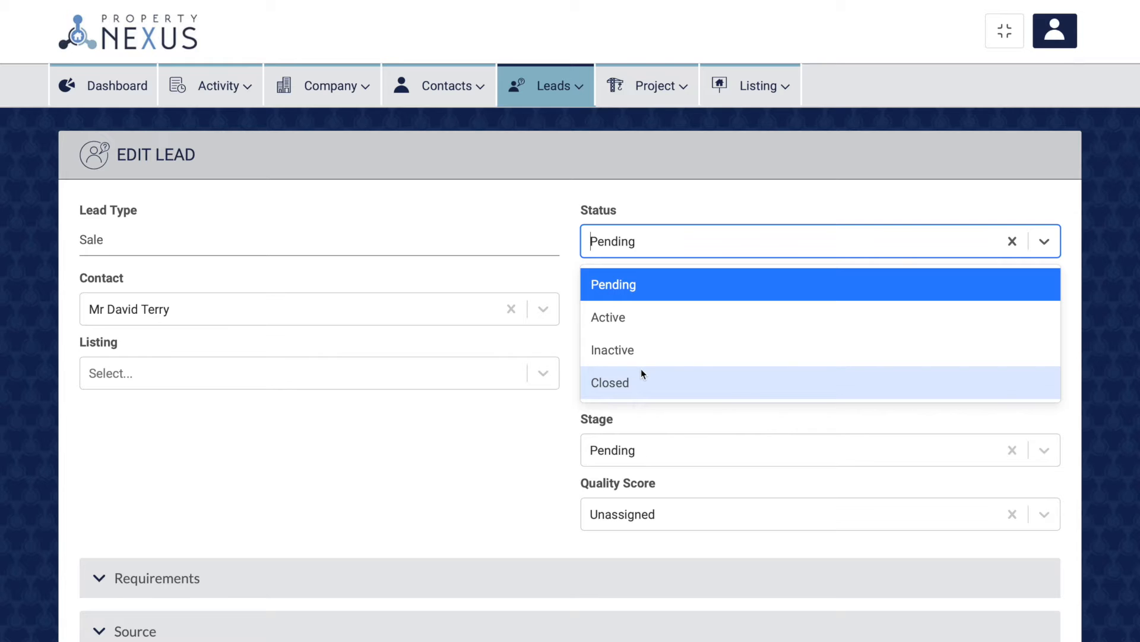
pyautogui.press('Escape')
pyautogui.click(617, 304)
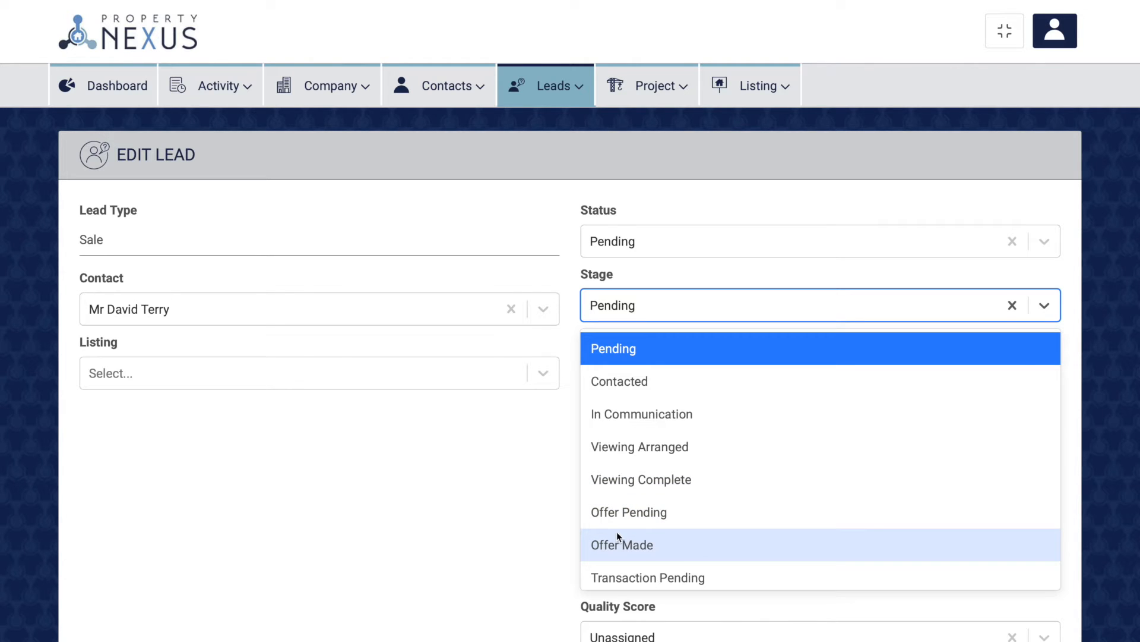
pyautogui.click(638, 378)
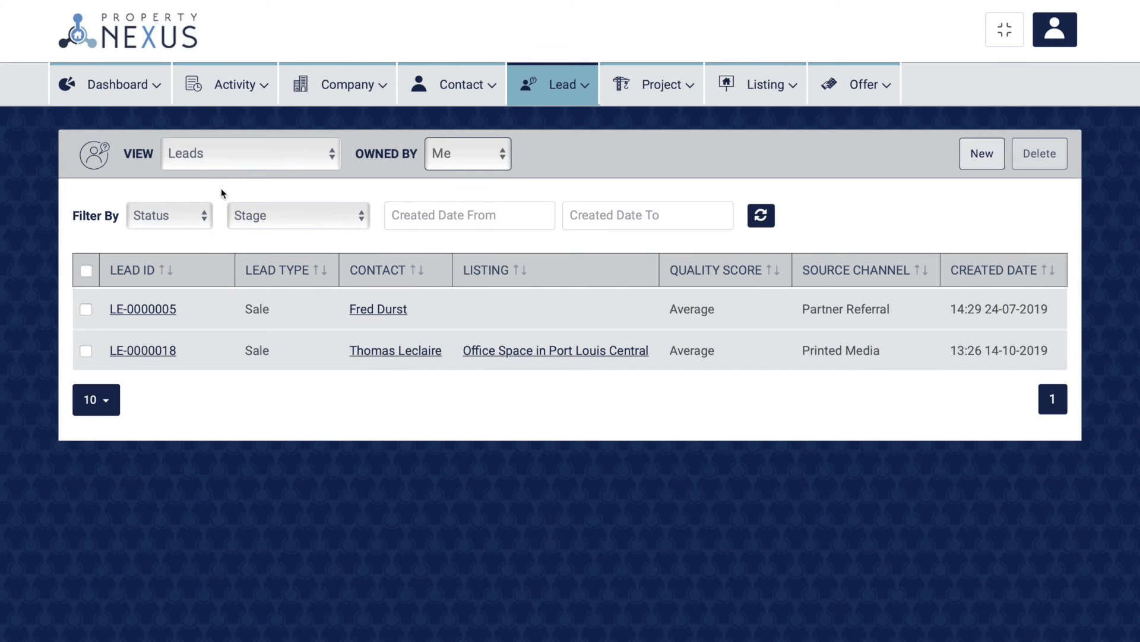
# - Open the lead for Office Space in Port Louis Central and choose Sunny office in downtown as the listing on its edit form
pyautogui.click(146, 350)
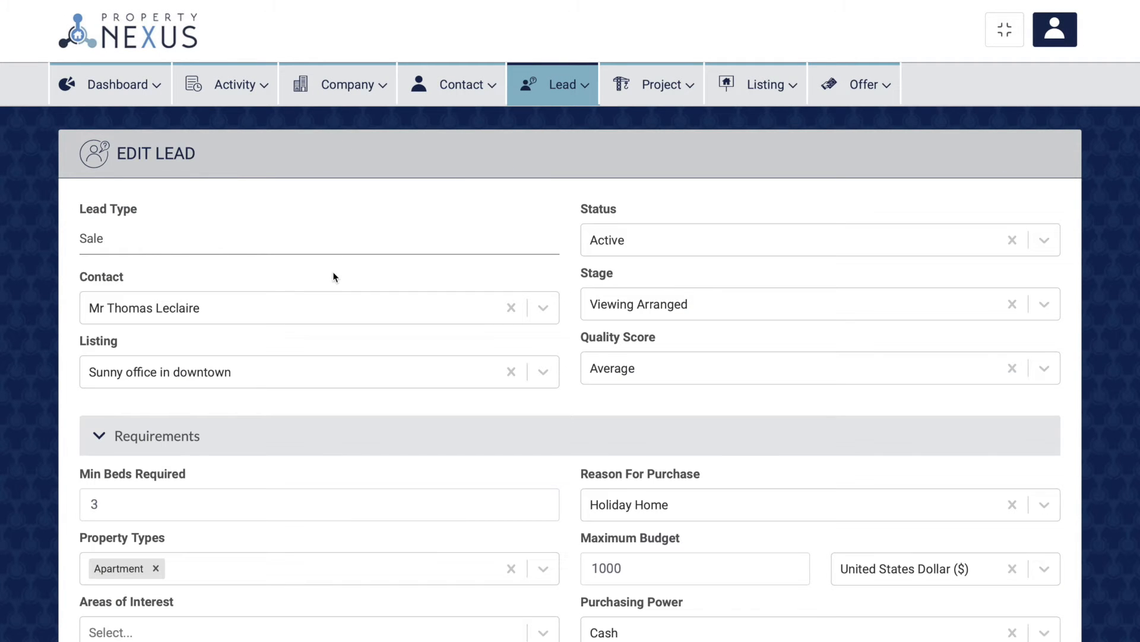
pyautogui.click(542, 372)
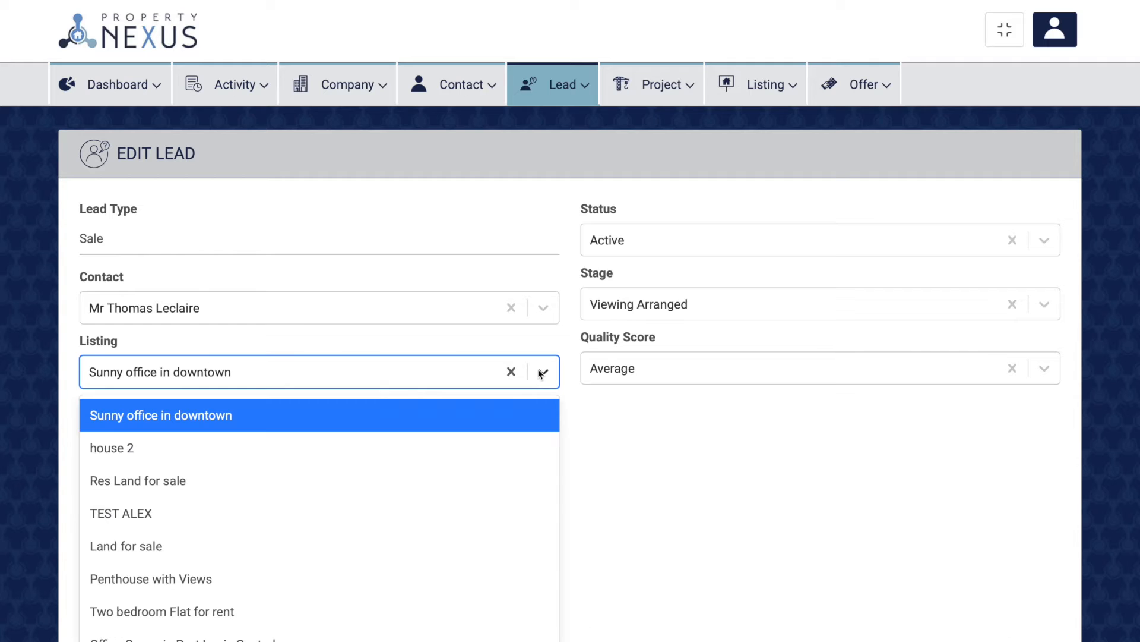
pyautogui.click(240, 417)
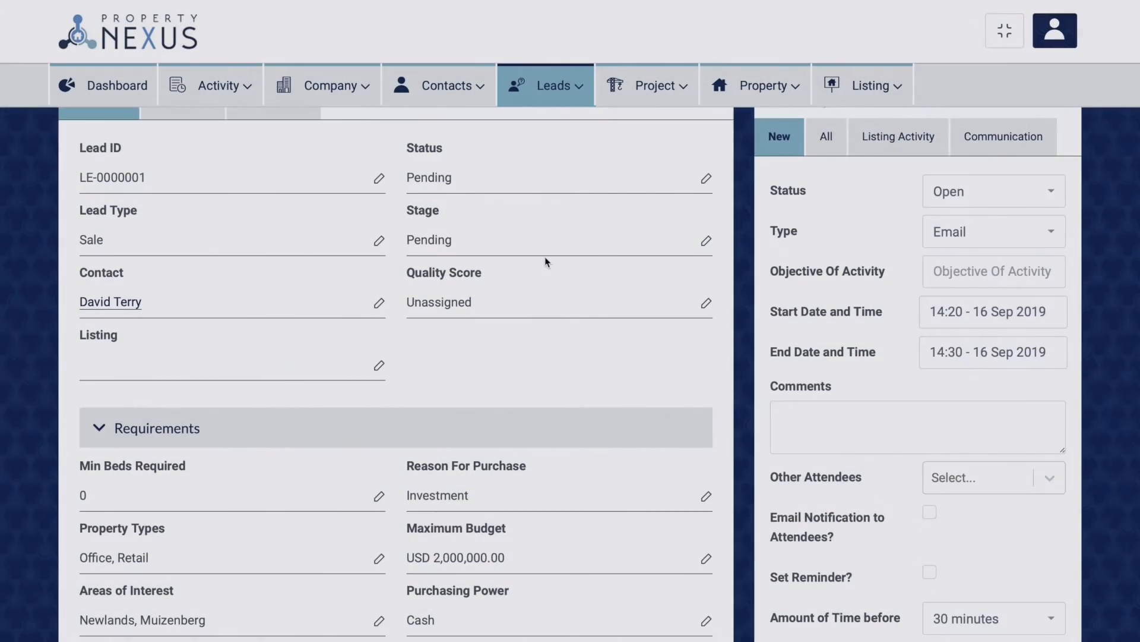
# - Review the pending lead's requirements and the source, referring contact and referring company fields of the lead for Sunny House in Balaclava
pyautogui.scroll(-5, 546, 262)
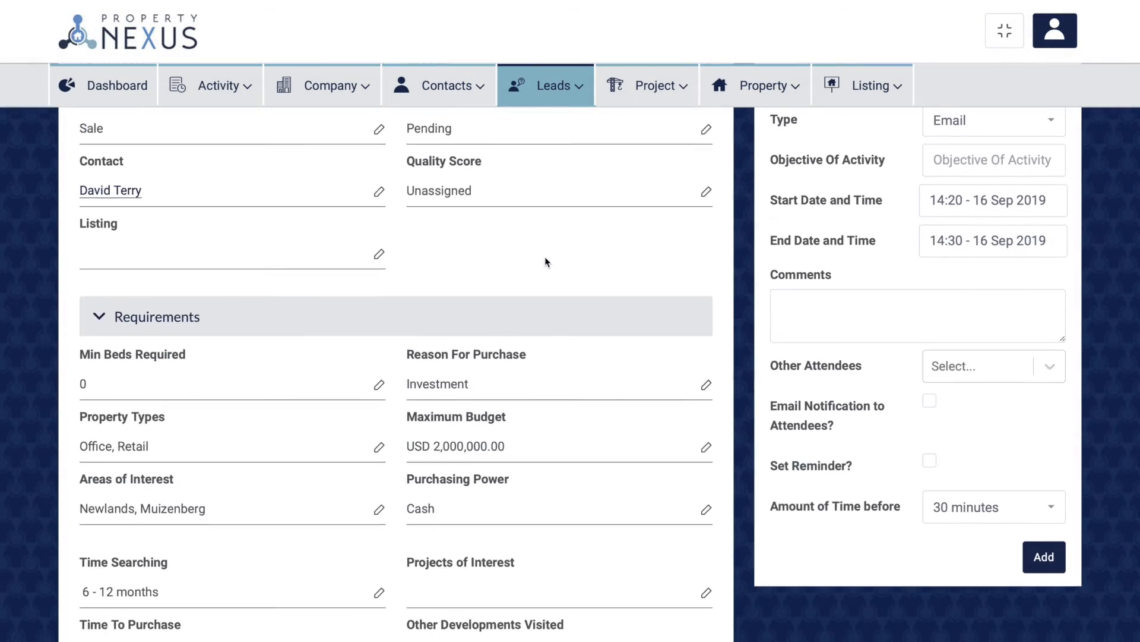
pyautogui.scroll(-2, 545, 262)
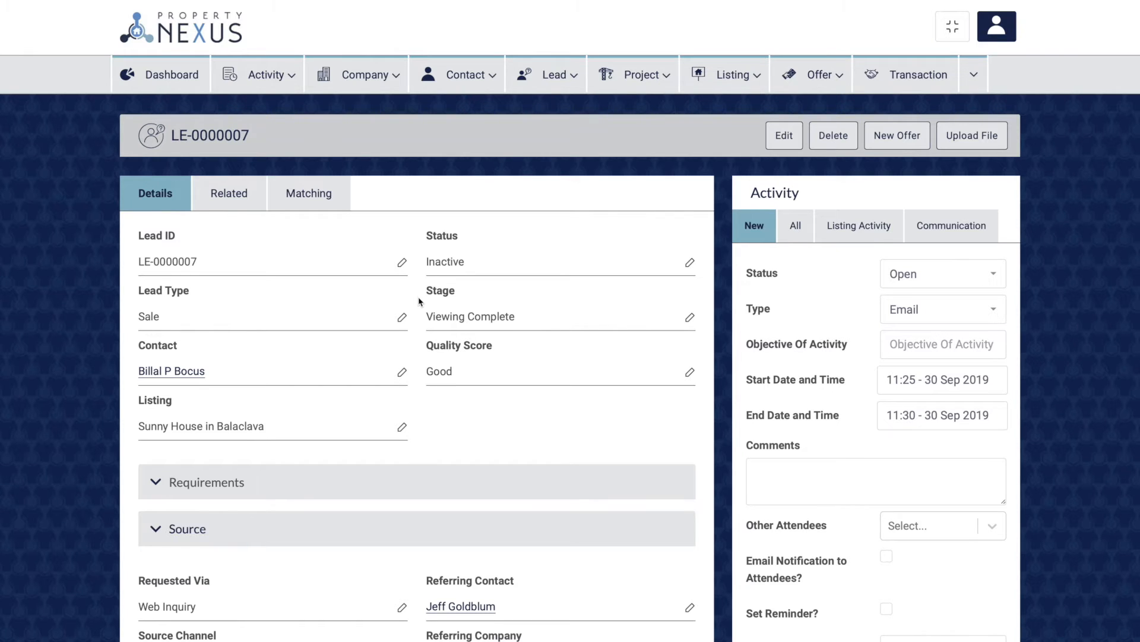
pyautogui.scroll(-3, 419, 301)
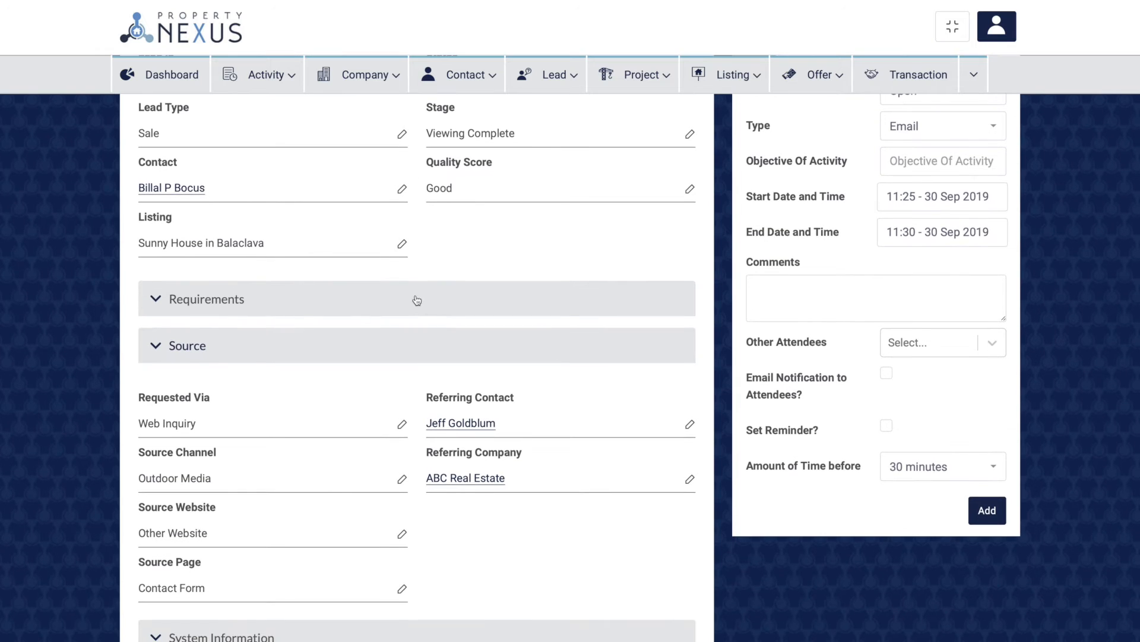
pyautogui.moveTo(137, 397); pyautogui.dragTo(212, 401)
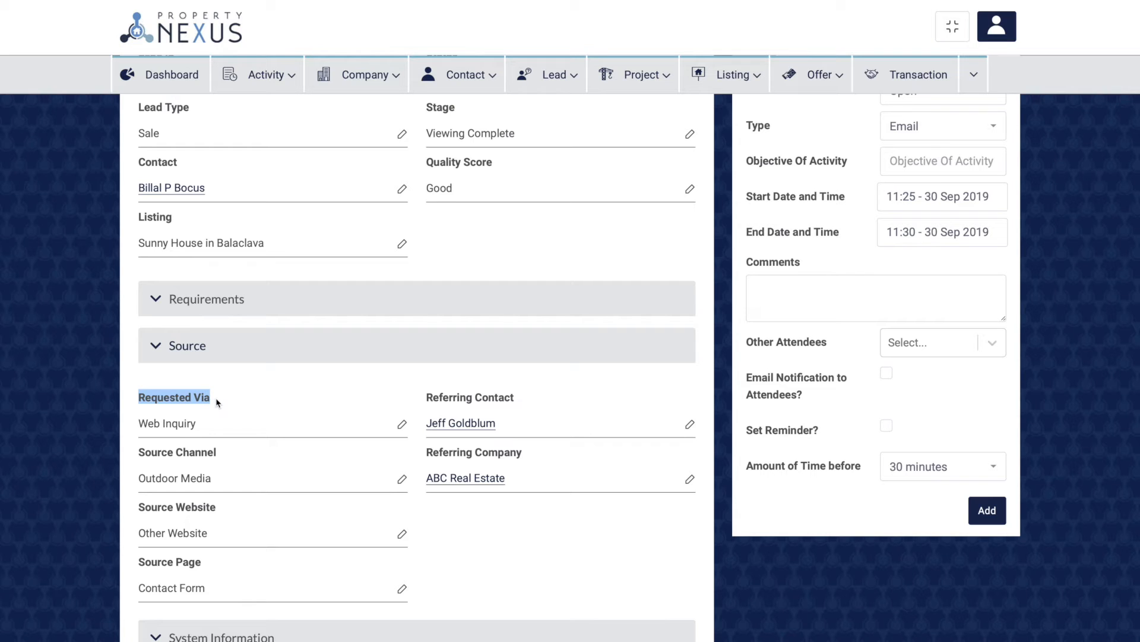
pyautogui.click(218, 403)
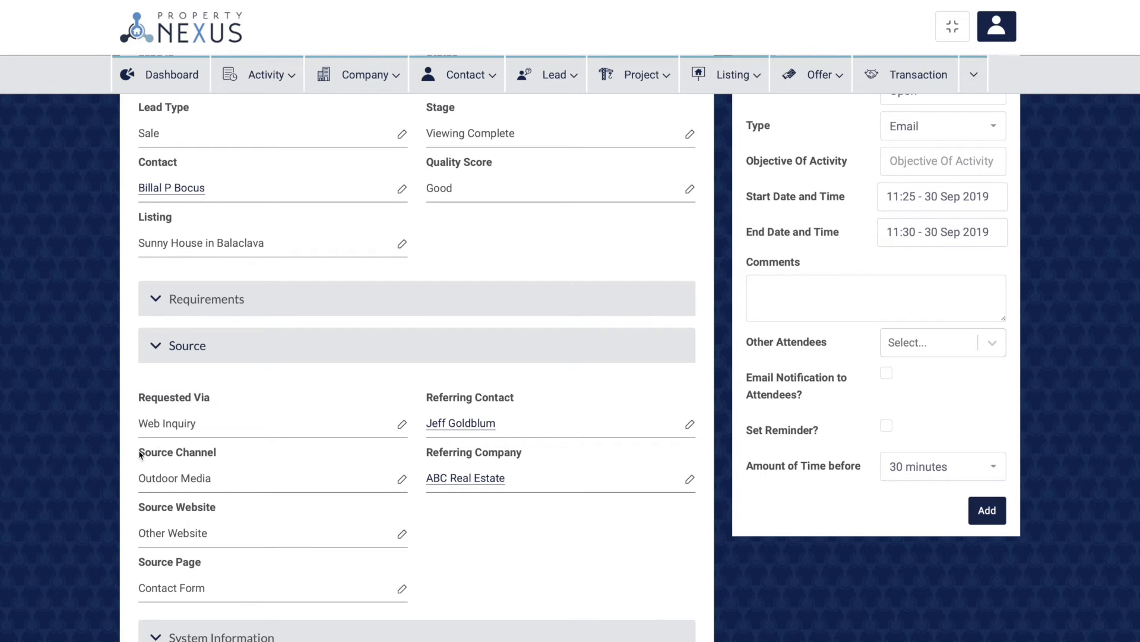
pyautogui.moveTo(140, 454); pyautogui.dragTo(223, 458)
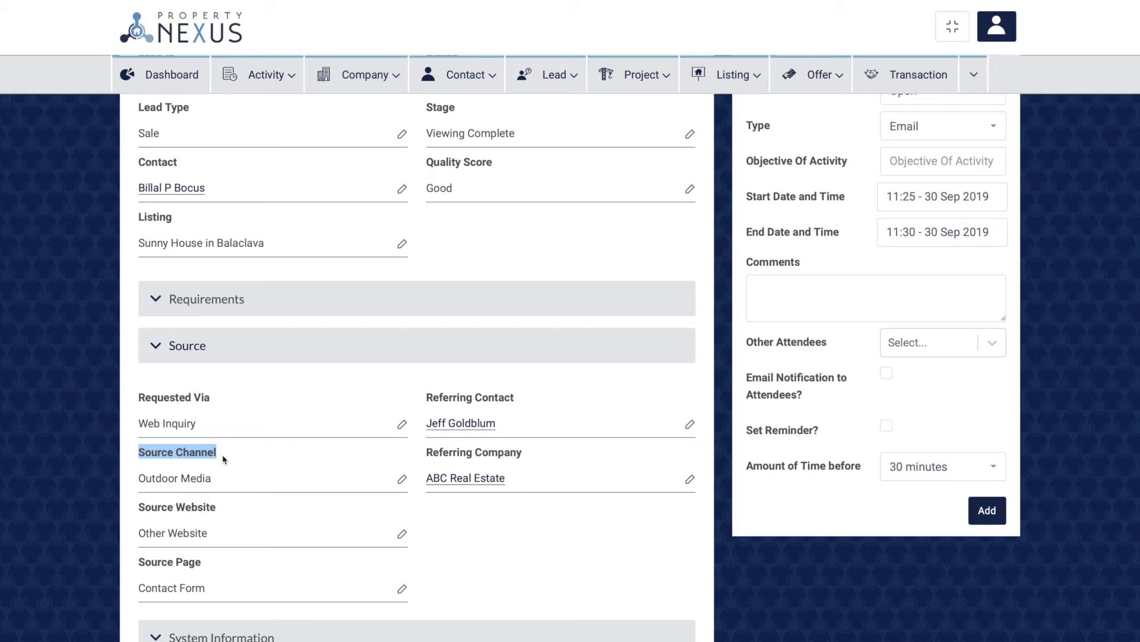
pyautogui.click(222, 455)
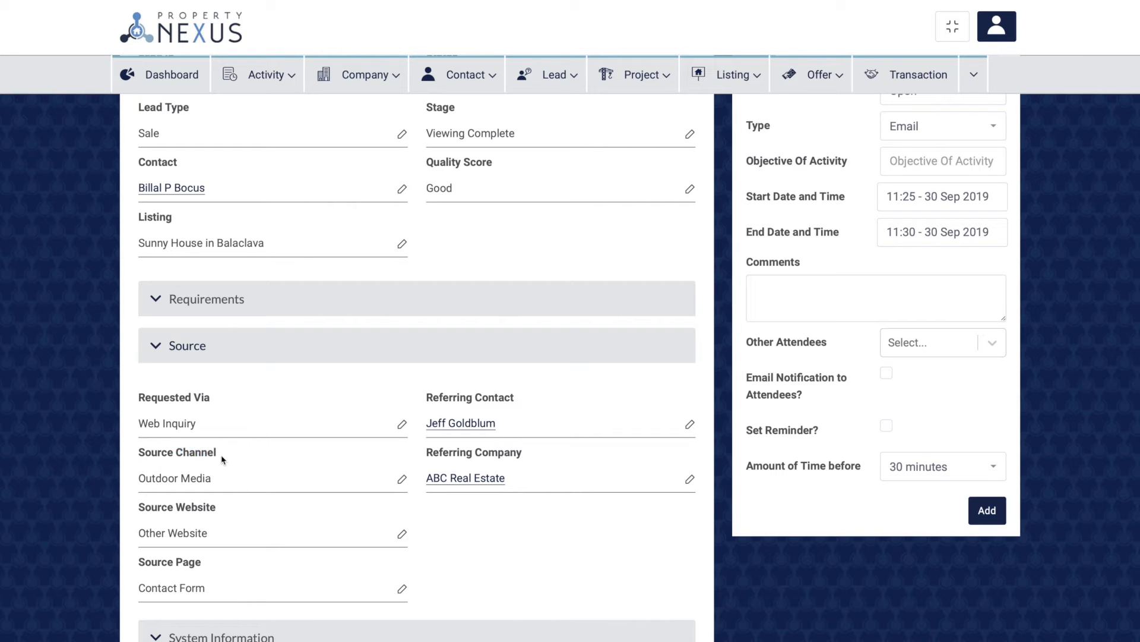
pyautogui.click(145, 506)
pyautogui.moveTo(145, 506); pyautogui.dragTo(220, 507)
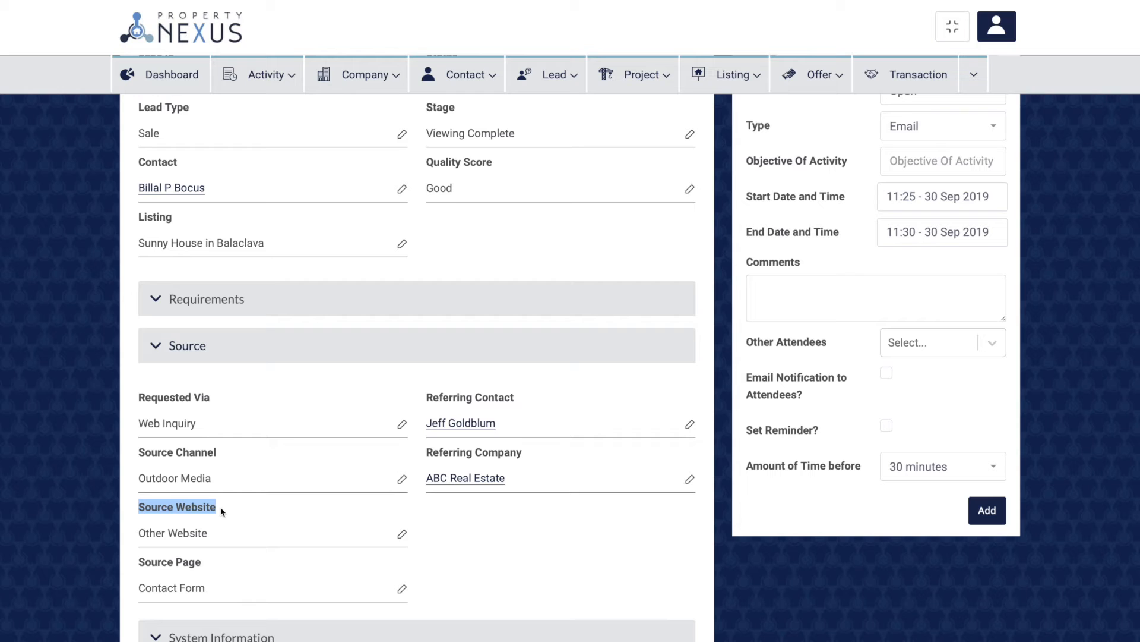
pyautogui.click(221, 510)
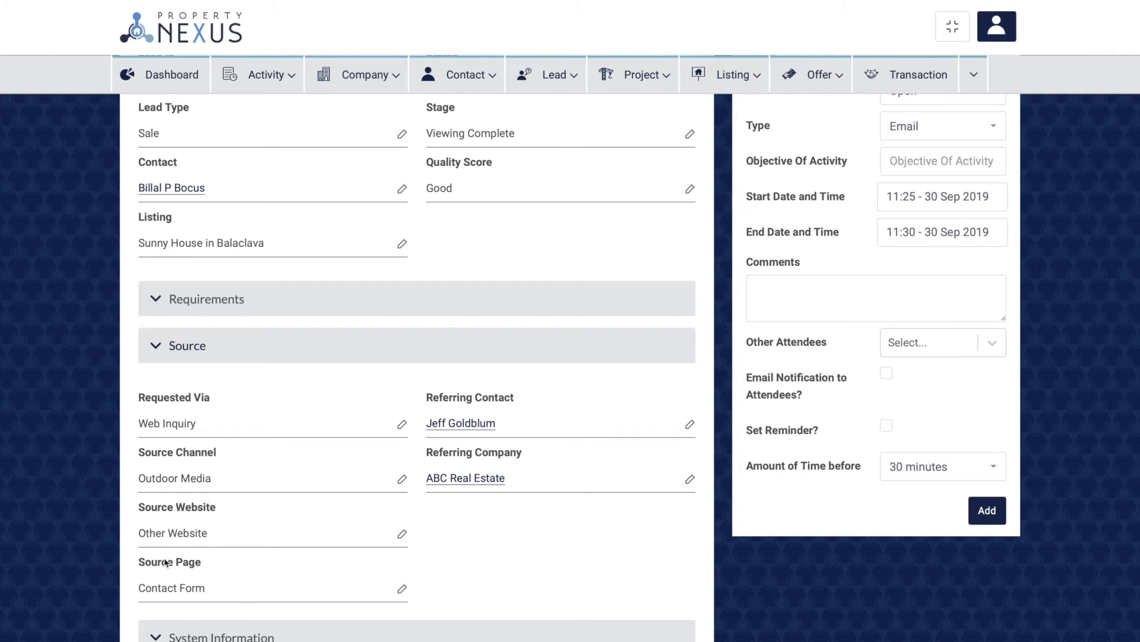
pyautogui.moveTo(138, 562); pyautogui.dragTo(205, 563)
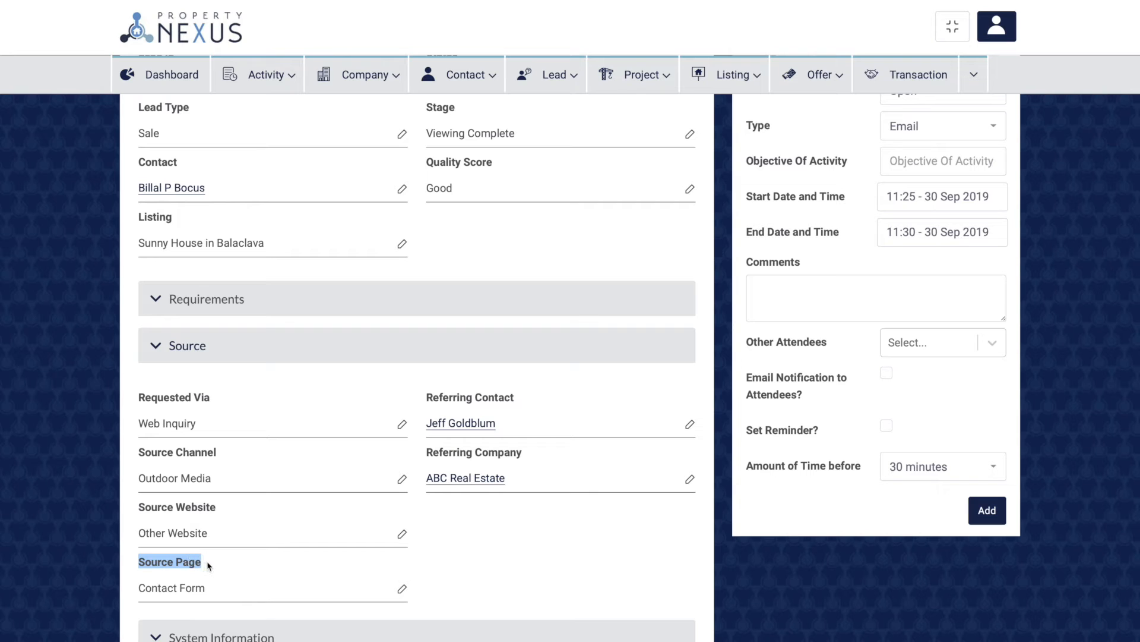
pyautogui.click(209, 565)
pyautogui.moveTo(425, 452); pyautogui.dragTo(523, 453)
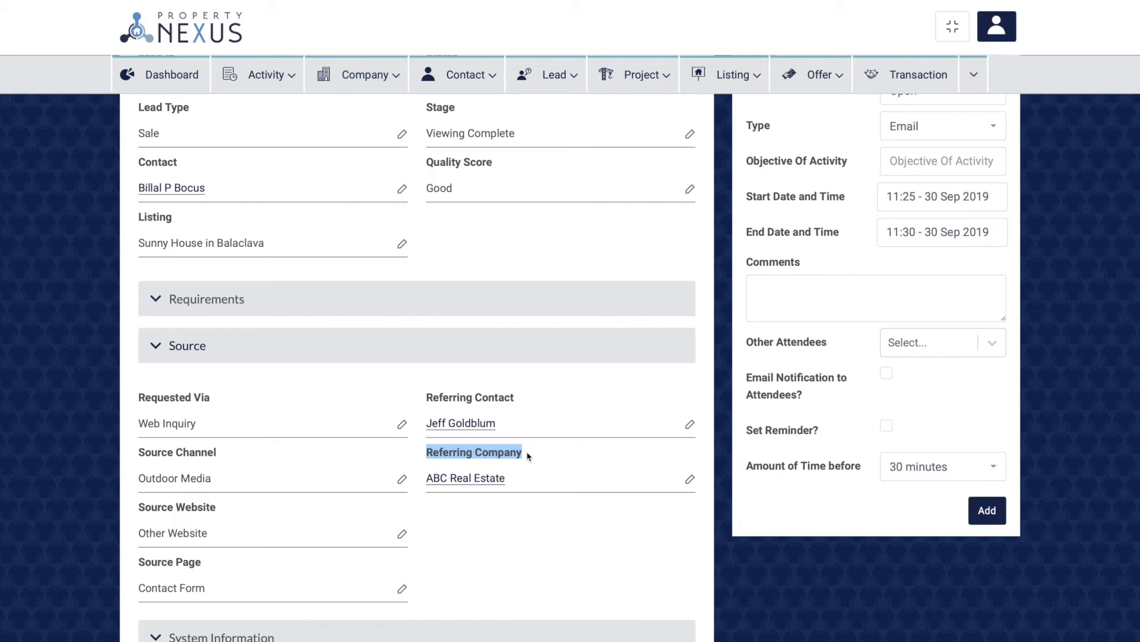
pyautogui.moveTo(427, 397); pyautogui.dragTo(516, 399)
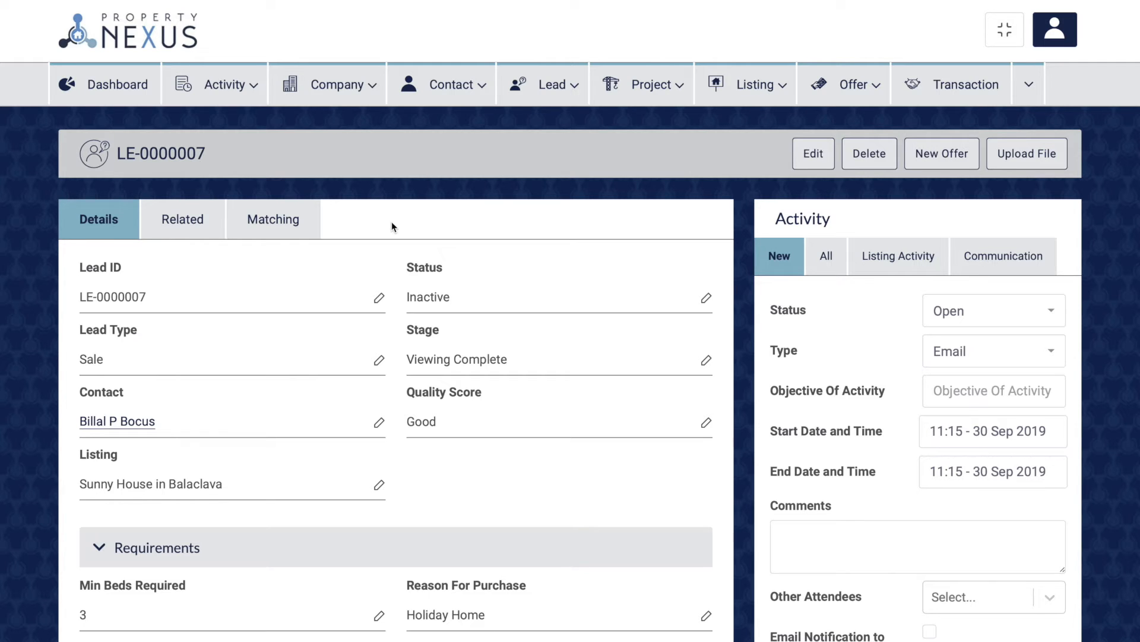
# - Examine the minimum beds, property types, areas of interest and maximum budget in the requirements of the Sunny House in Balaclava lead
pyautogui.scroll(-5, 391, 223)
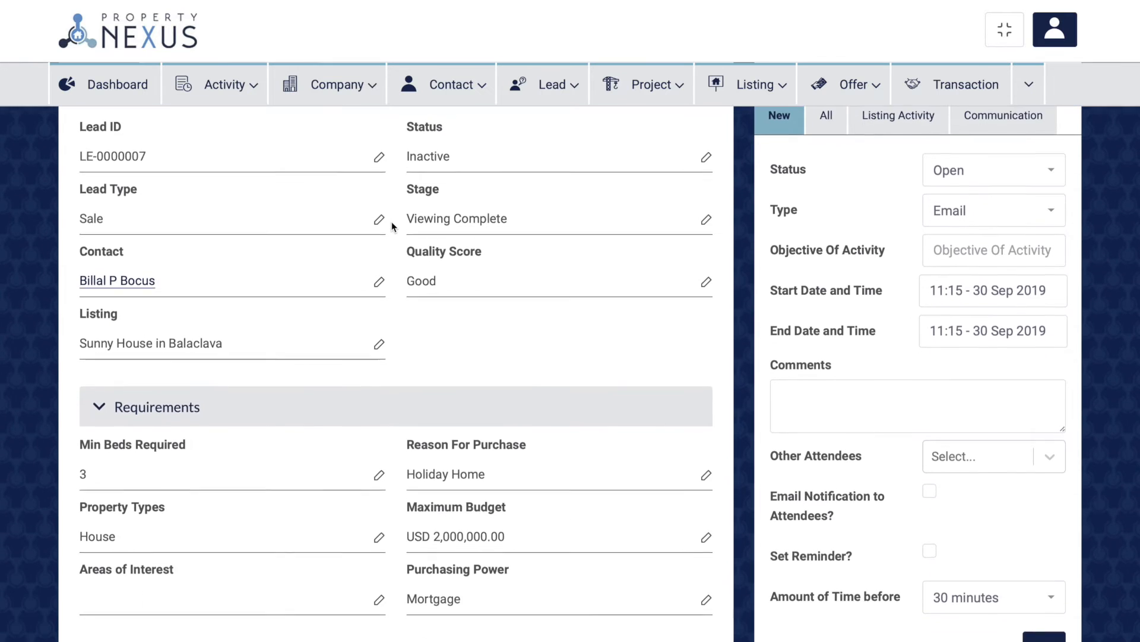
pyautogui.scroll(-1, 392, 222)
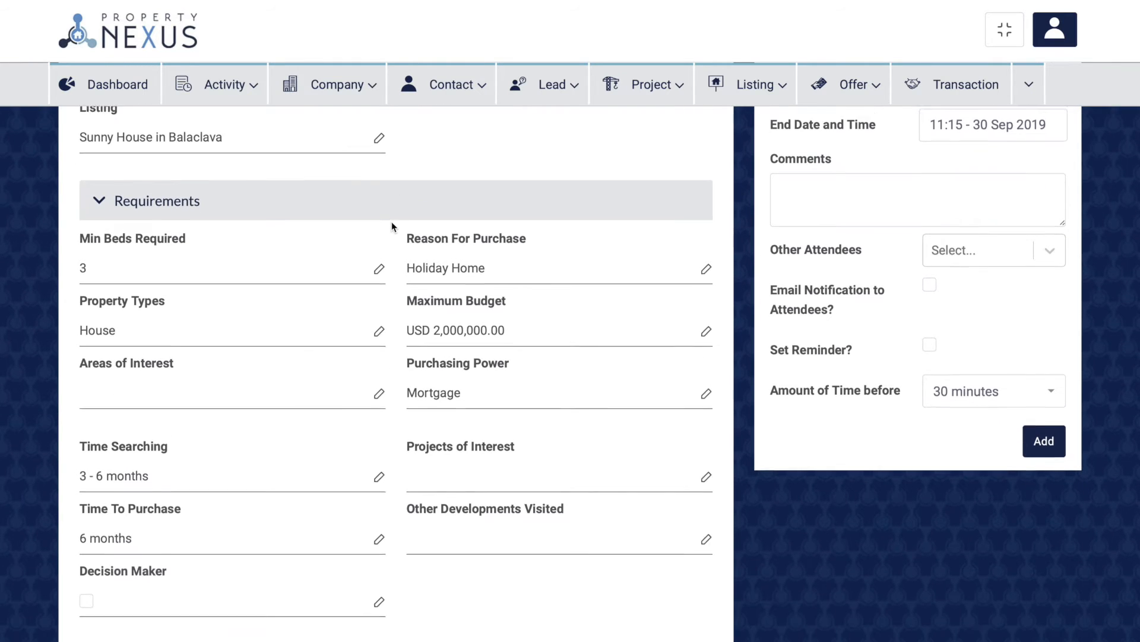
pyautogui.click(77, 228)
pyautogui.moveTo(77, 229); pyautogui.dragTo(186, 230)
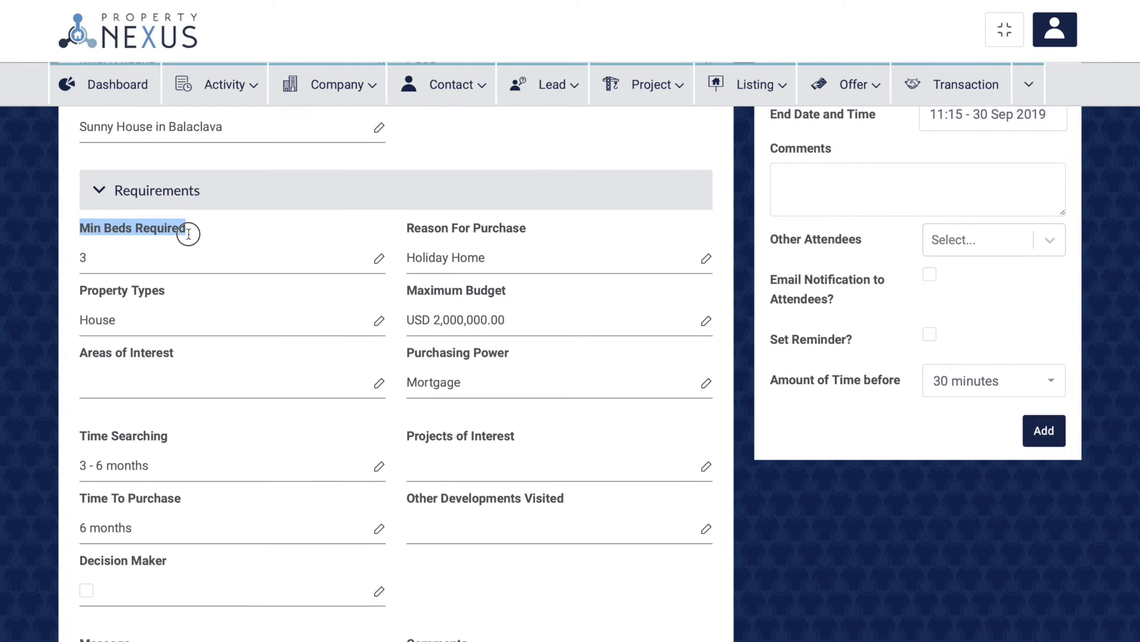
pyautogui.moveTo(81, 290); pyautogui.dragTo(166, 293)
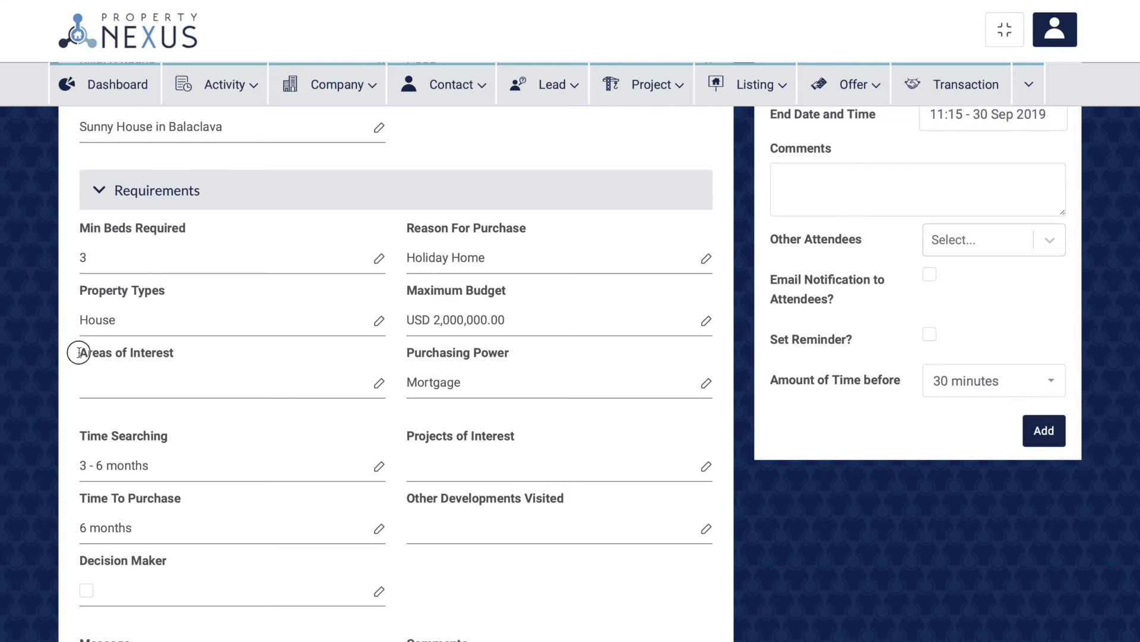
pyautogui.moveTo(78, 353); pyautogui.dragTo(175, 357)
pyautogui.moveTo(407, 291); pyautogui.dragTo(509, 292)
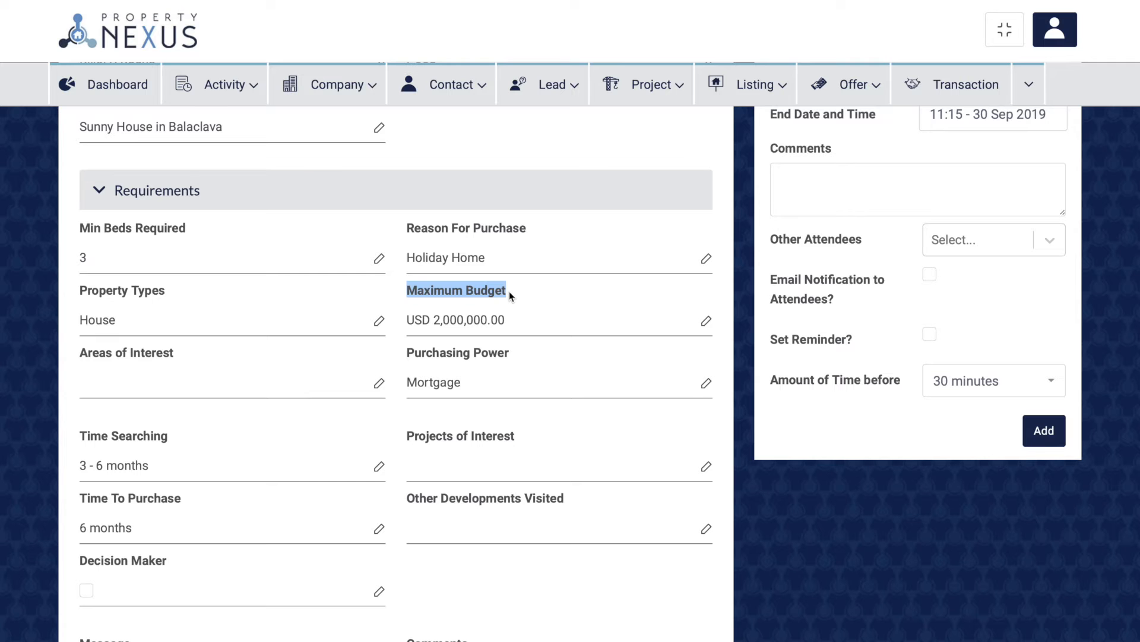
pyautogui.click(508, 291)
pyautogui.scroll(5, 508, 291)
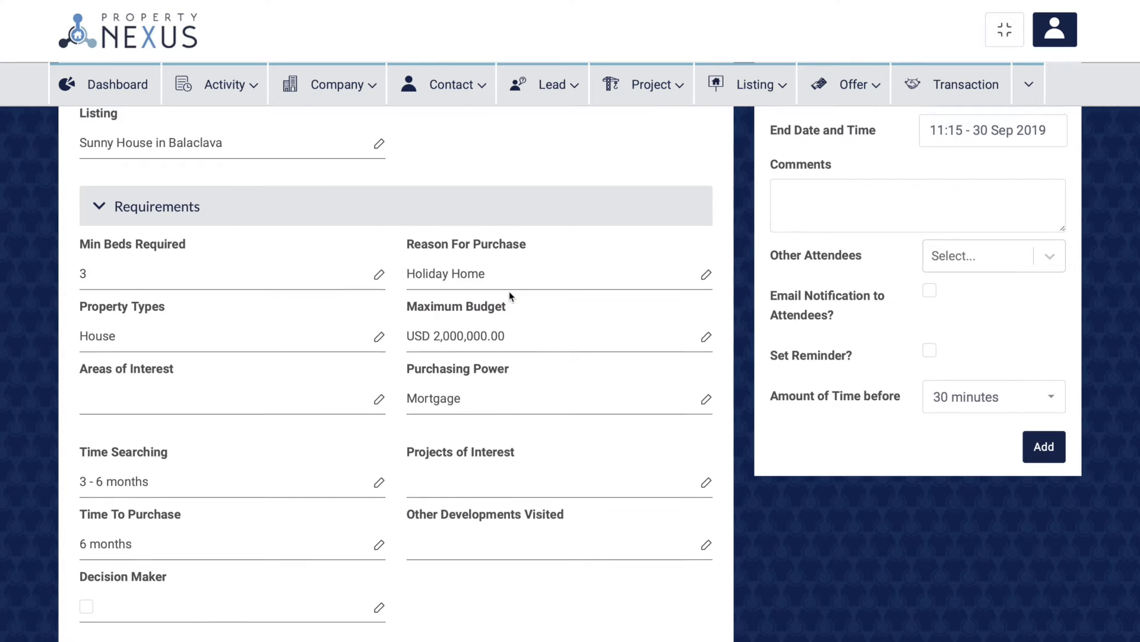
pyautogui.scroll(1, 508, 291)
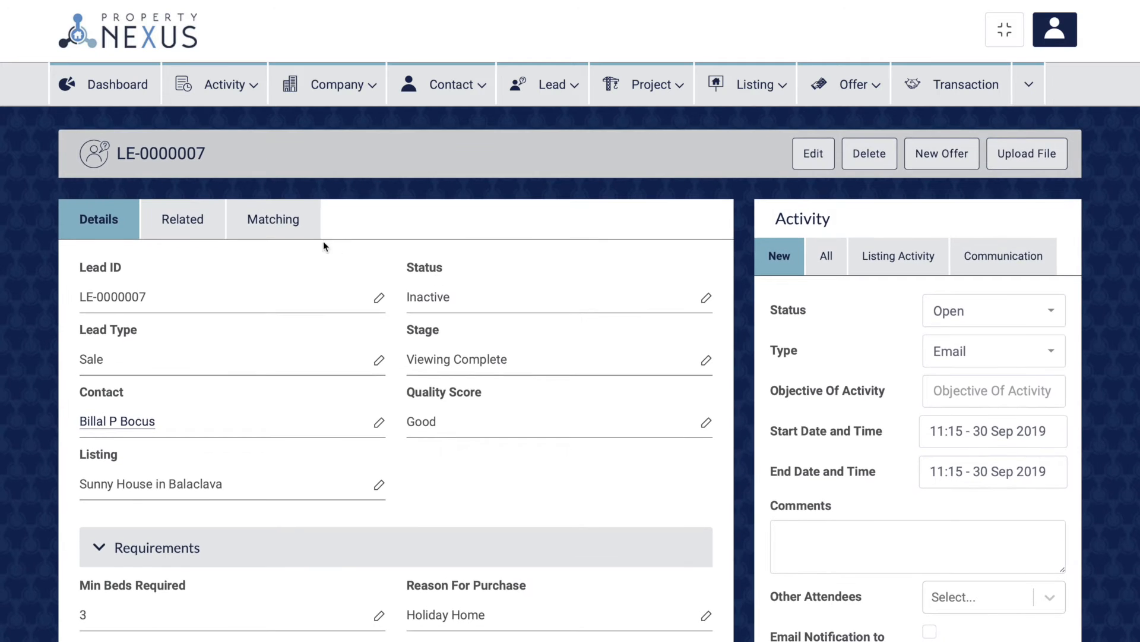
# - View the listings matching the lead's requirements and examine the first match's listing ID and owner
pyautogui.click(278, 223)
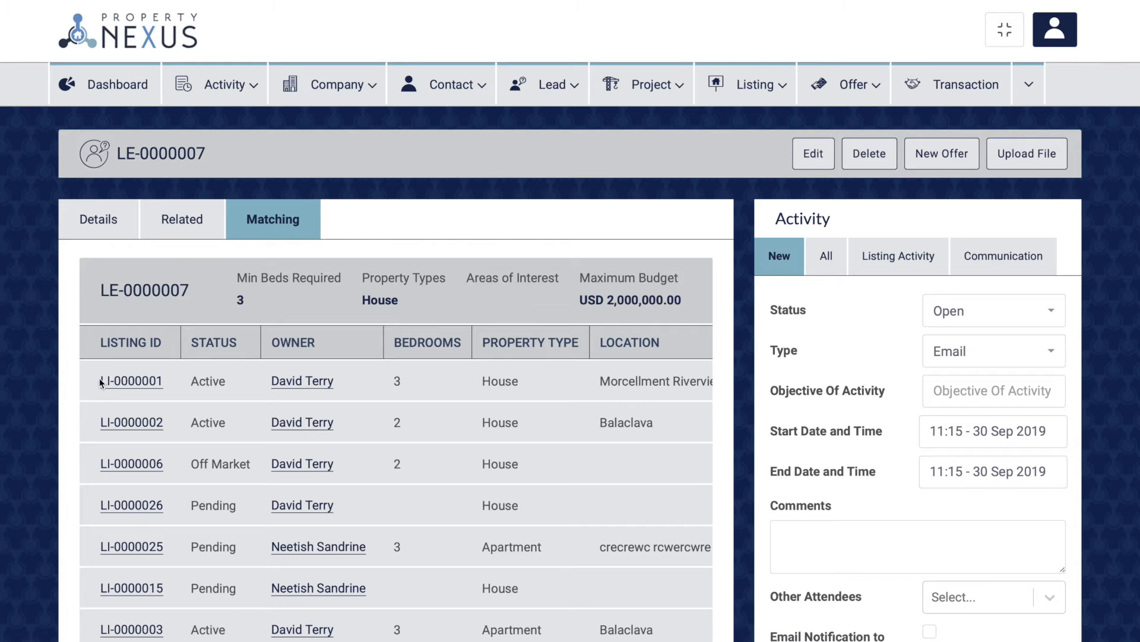
pyautogui.moveTo(98, 379); pyautogui.dragTo(170, 388)
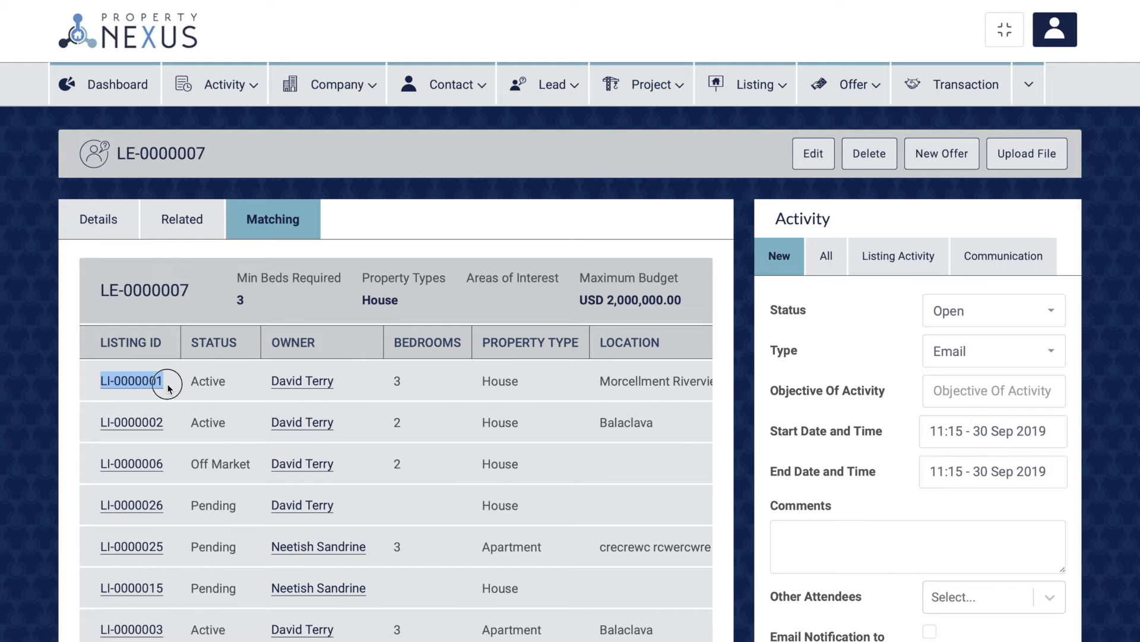
pyautogui.click(133, 383)
pyautogui.click(136, 381)
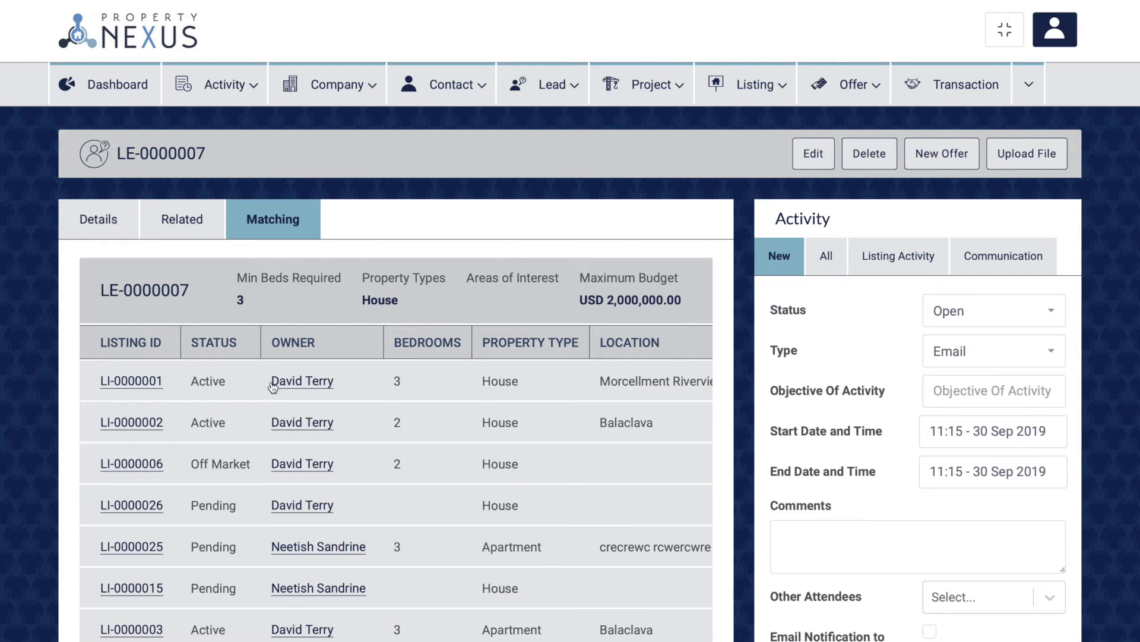
pyautogui.moveTo(271, 381); pyautogui.dragTo(337, 384)
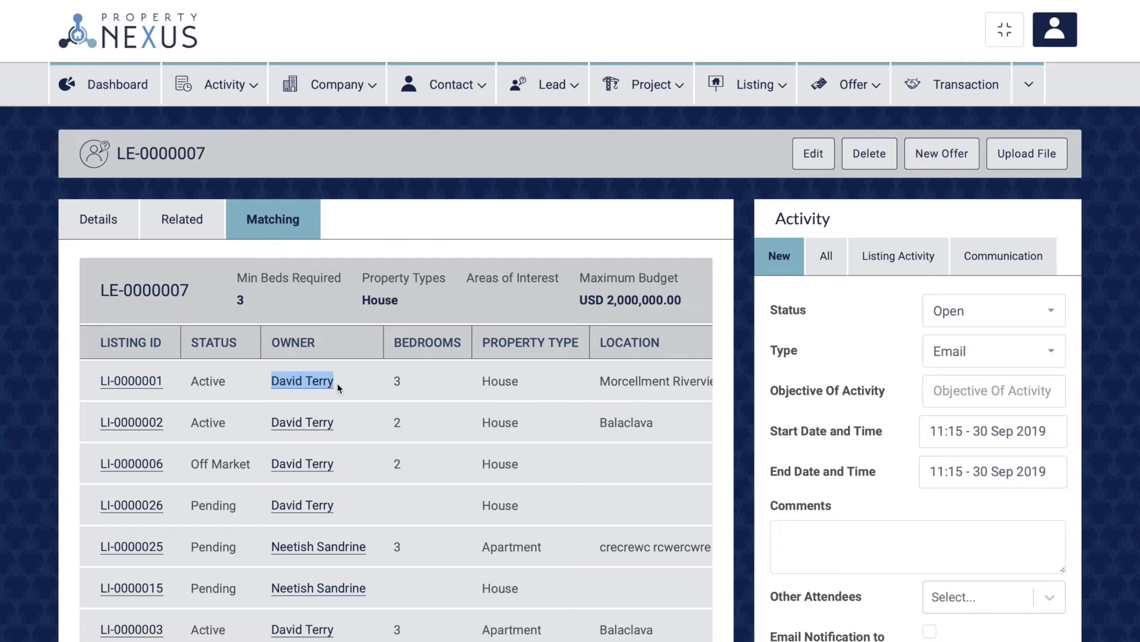
pyautogui.click(339, 388)
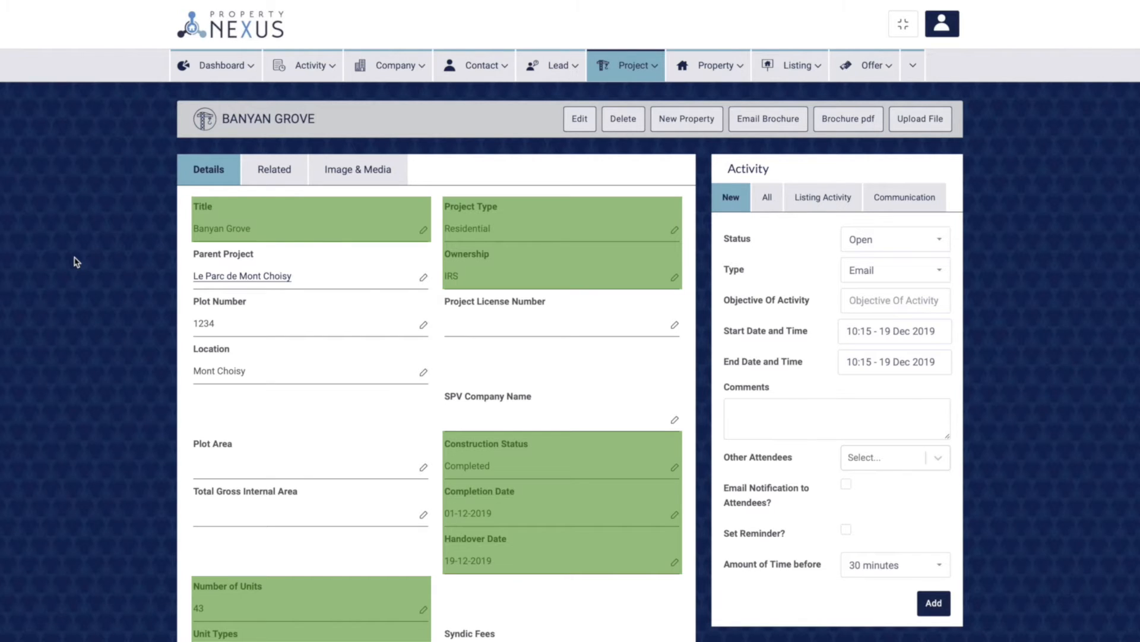
# - Review the Banyan Grove project's details, including its partners, features, communal facilities and marketing sections
pyautogui.scroll(-8, 382, 305)
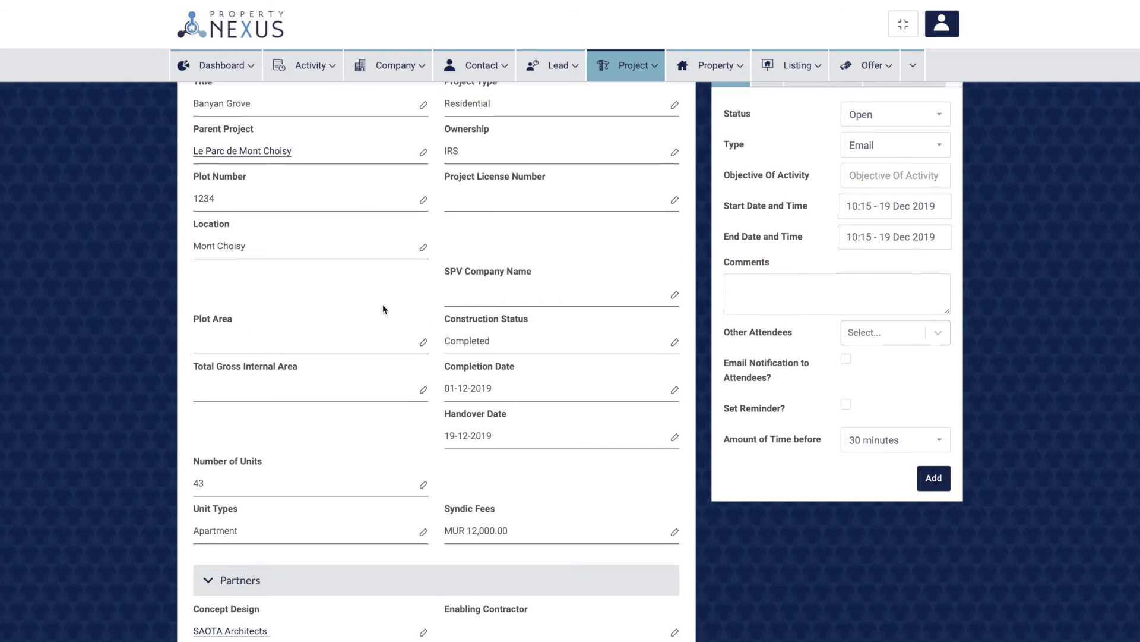
pyautogui.scroll(-3, 383, 306)
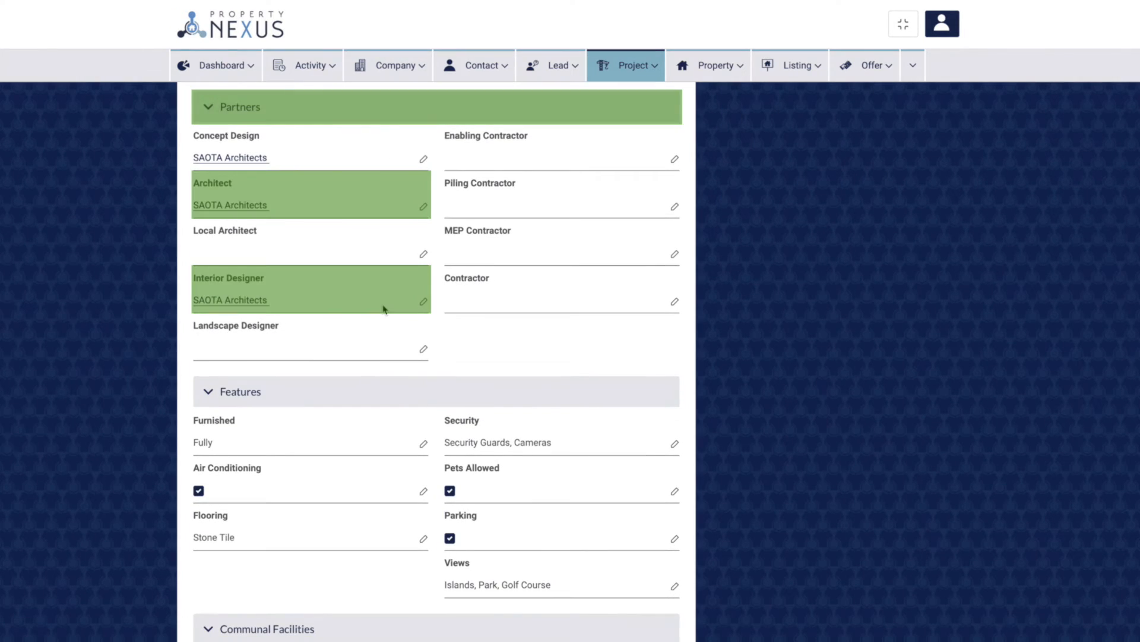
pyautogui.scroll(-5, 383, 309)
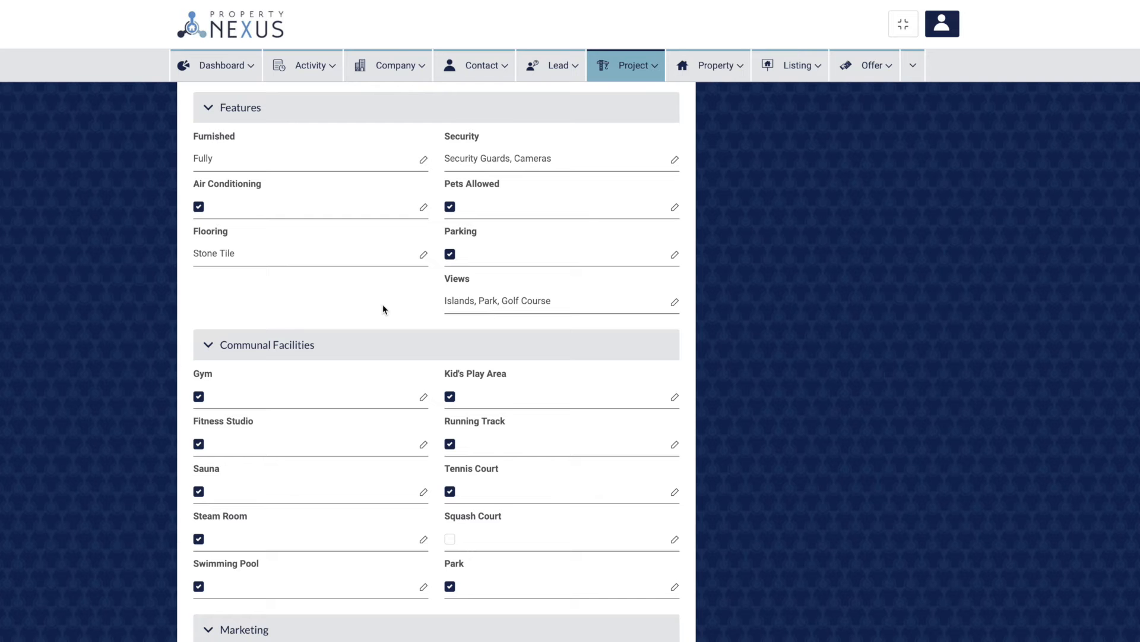
pyautogui.scroll(-4, 383, 309)
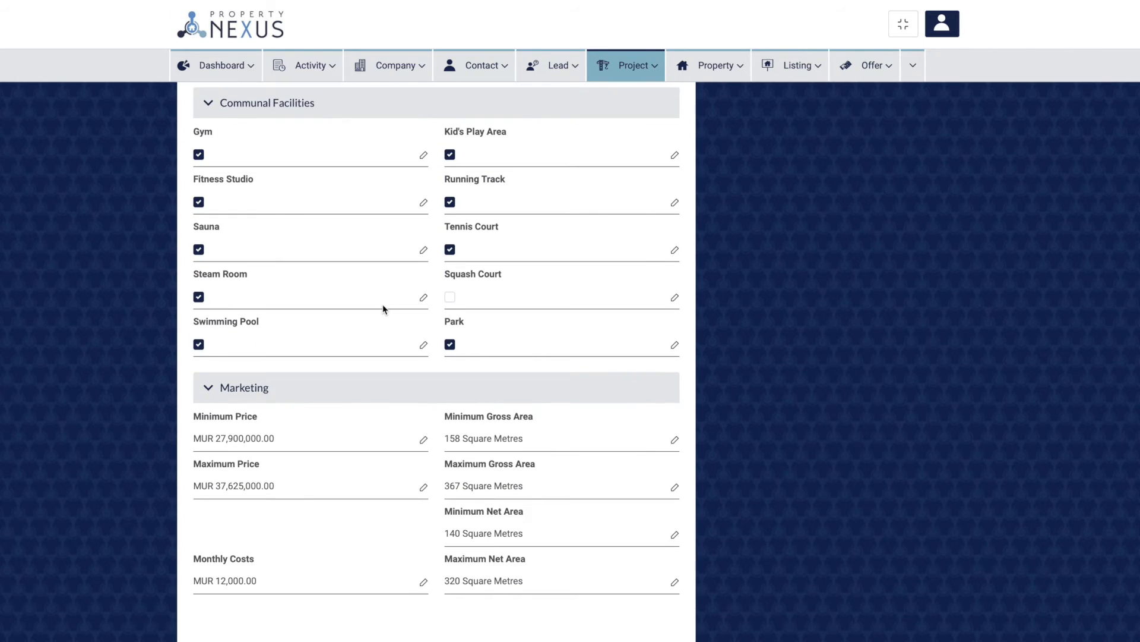
# - Examine the bedroom range, plot areas, description and brokers in the Banyan Grove project's marketing details
pyautogui.scroll(-5, 383, 309)
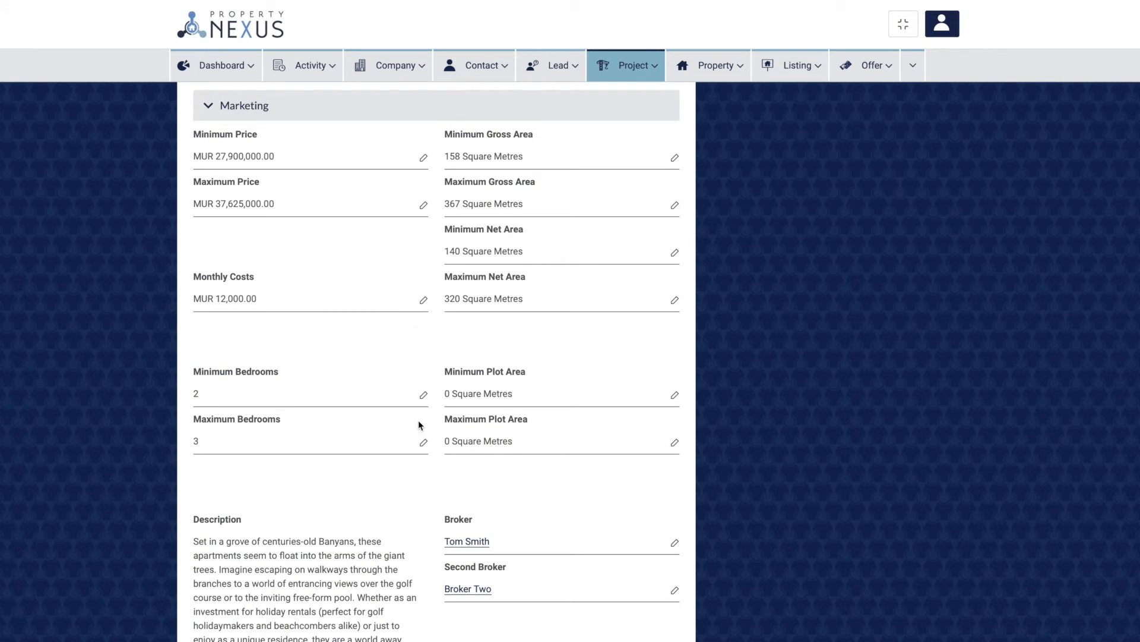
pyautogui.click(457, 544)
pyautogui.scroll(-3, 706, 451)
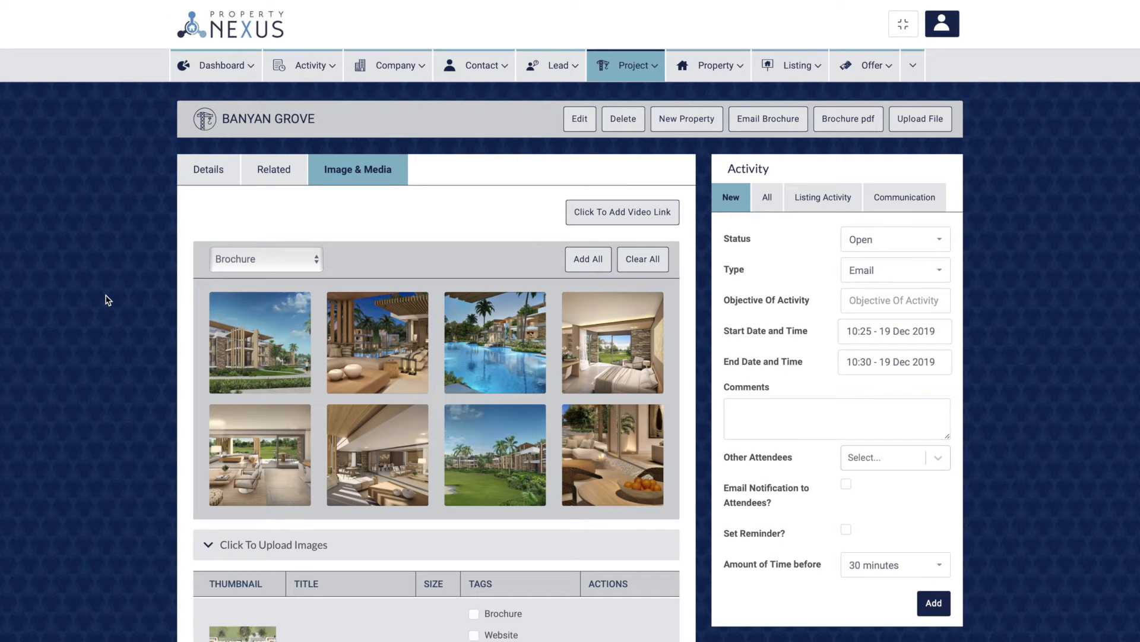
# - Show the Banyan Grove project's Construction Update images, followed by its Floor Plans images
pyautogui.click(253, 257)
pyautogui.click(234, 295)
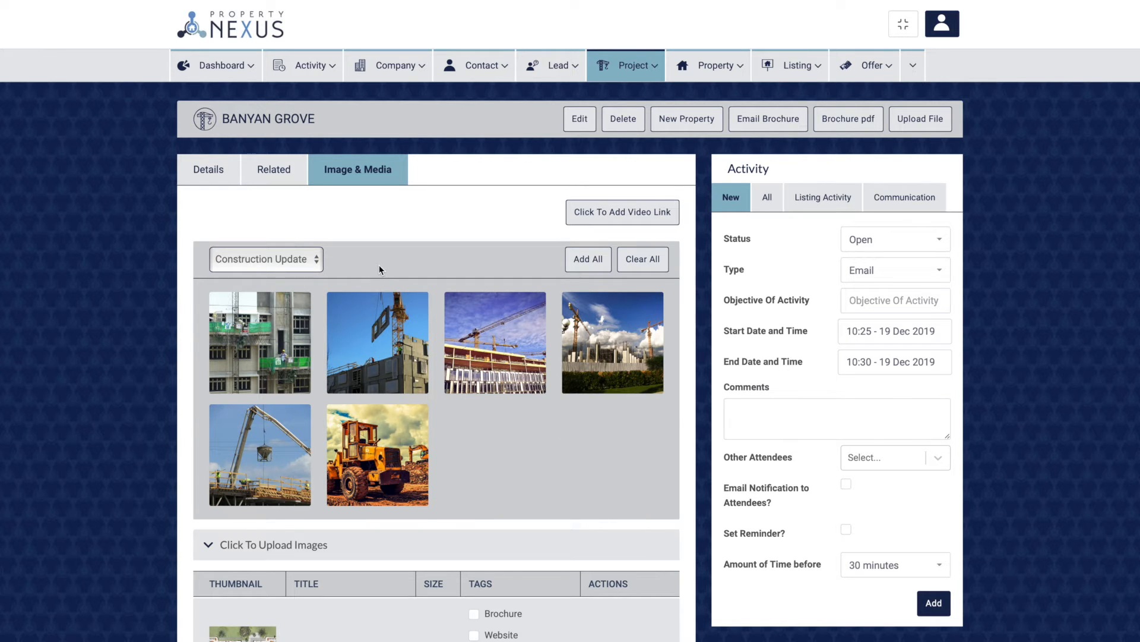
pyautogui.click(274, 265)
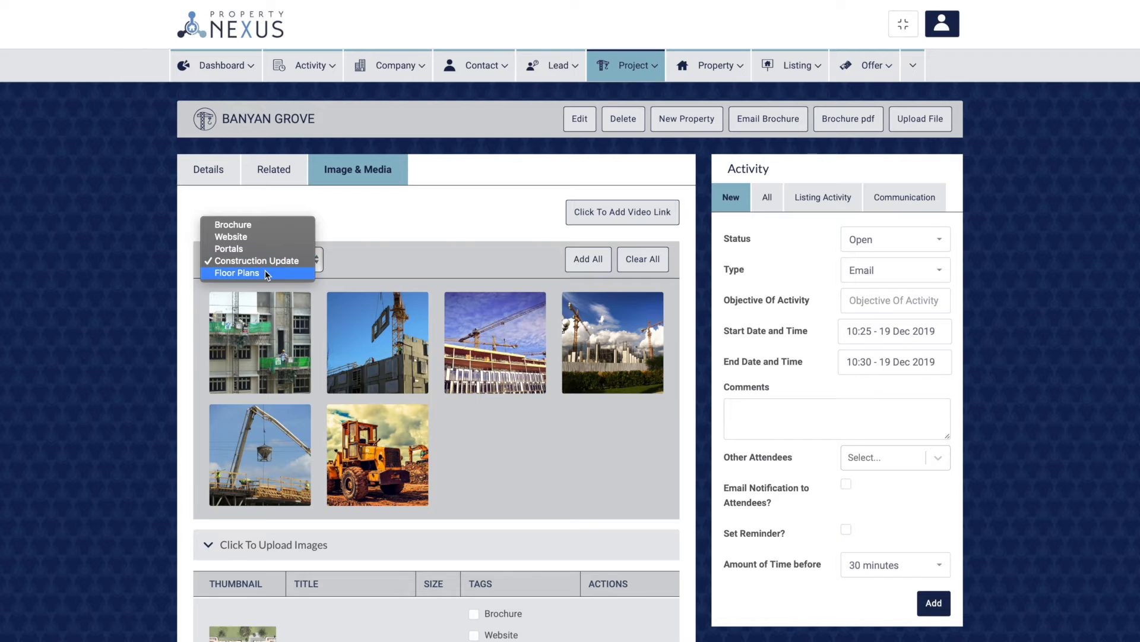
pyautogui.click(265, 271)
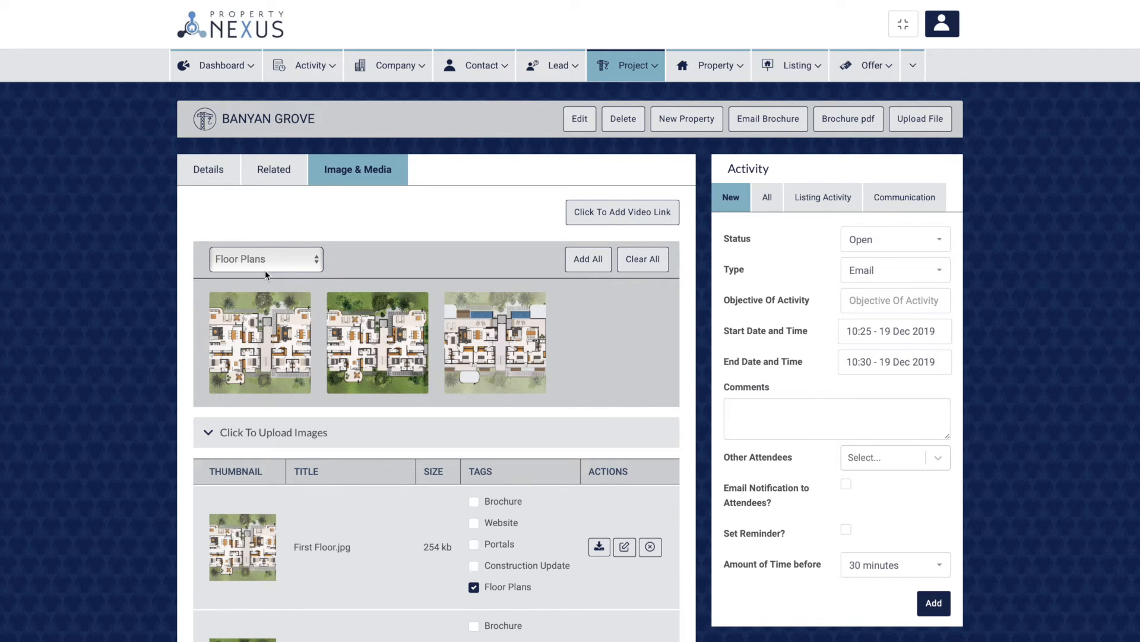
# - Open the PDF brochure and email brochure options for the Banyan Grove project
pyautogui.click(865, 118)
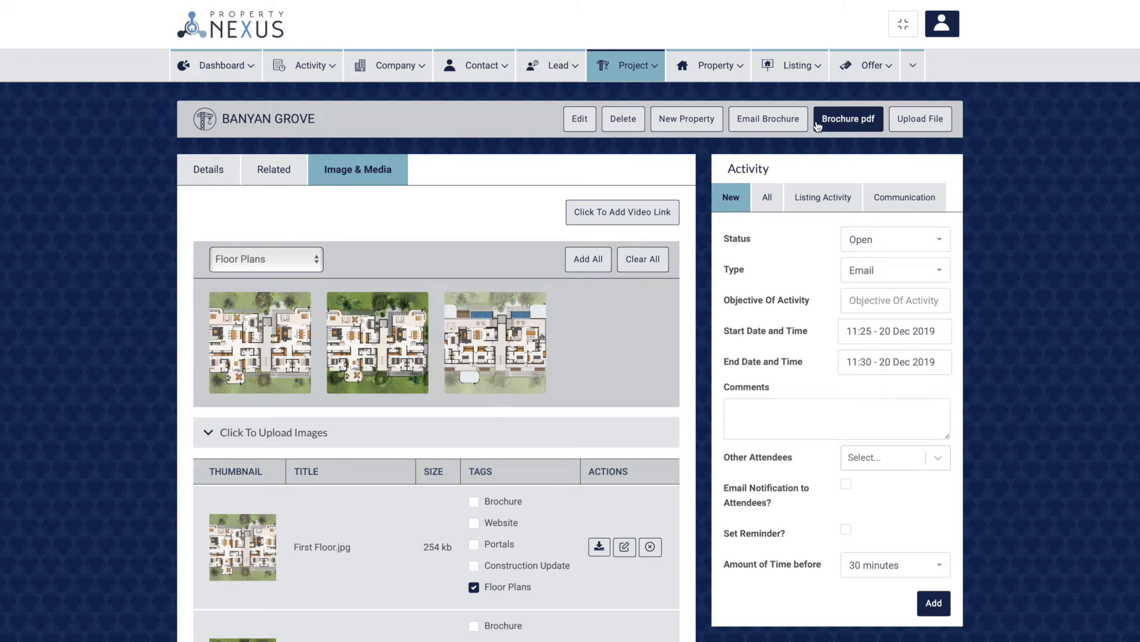
pyautogui.click(780, 124)
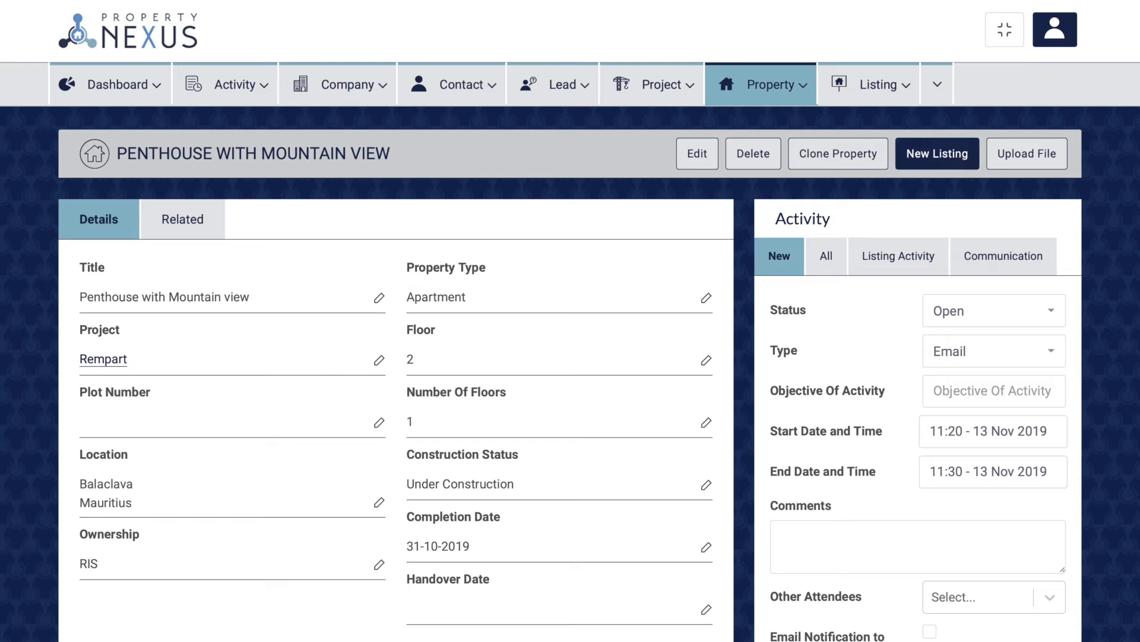
# - Start a new listing from the related listings of the Penthouse with Mountain view property, with Sale as the listing type
pyautogui.click(188, 220)
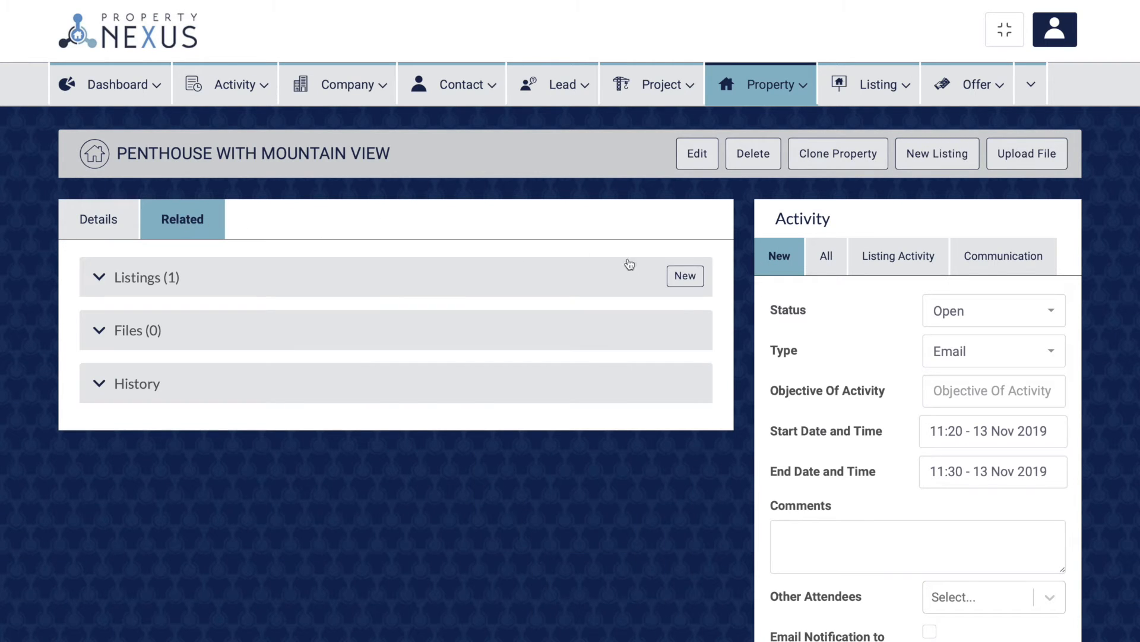
pyautogui.click(683, 275)
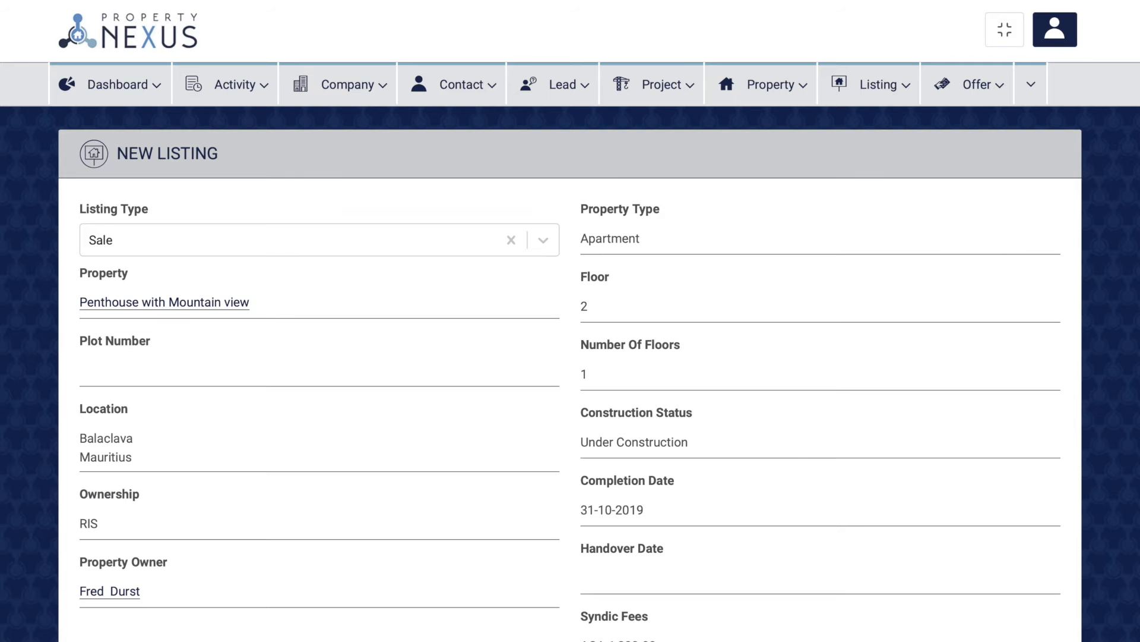
pyautogui.scroll(-5, 372, 288)
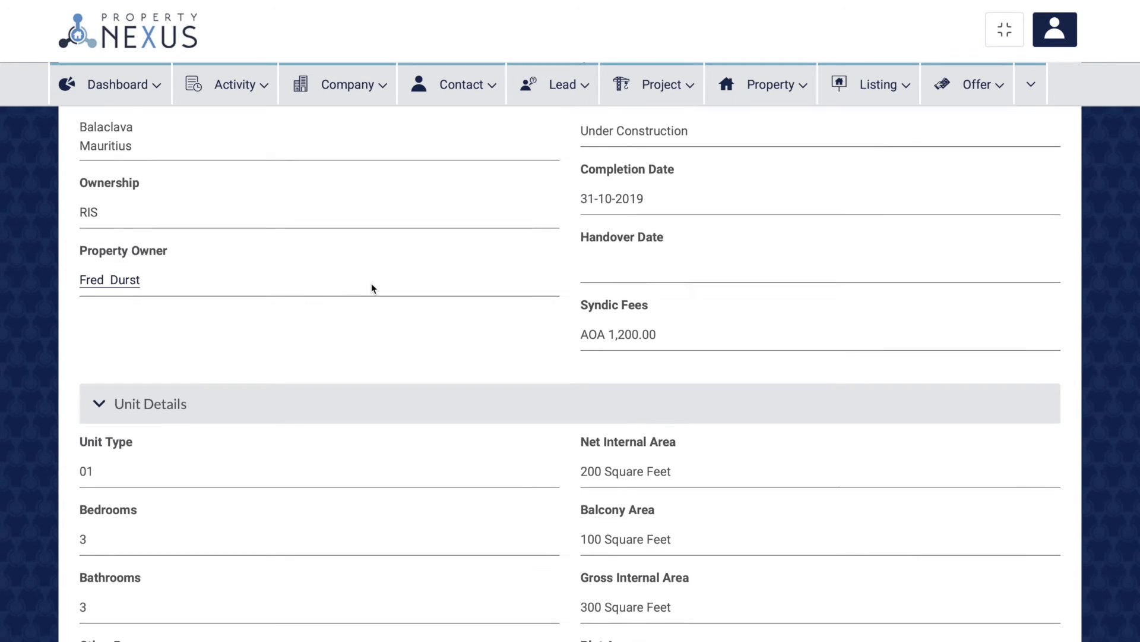
pyautogui.scroll(-4, 372, 288)
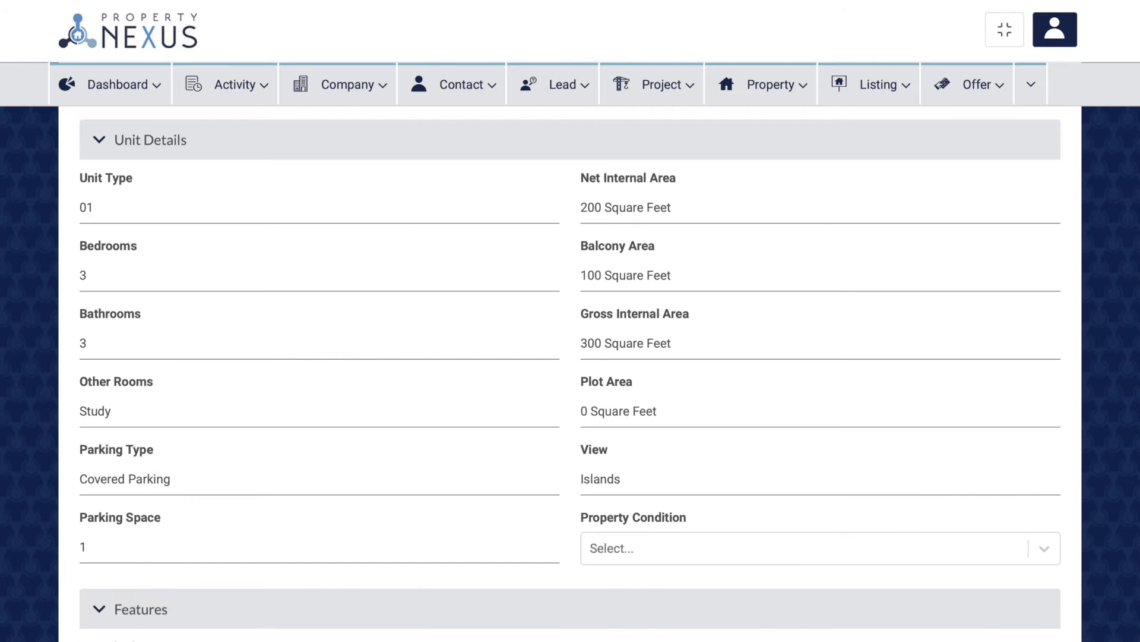
pyautogui.scroll(10, 670, 275)
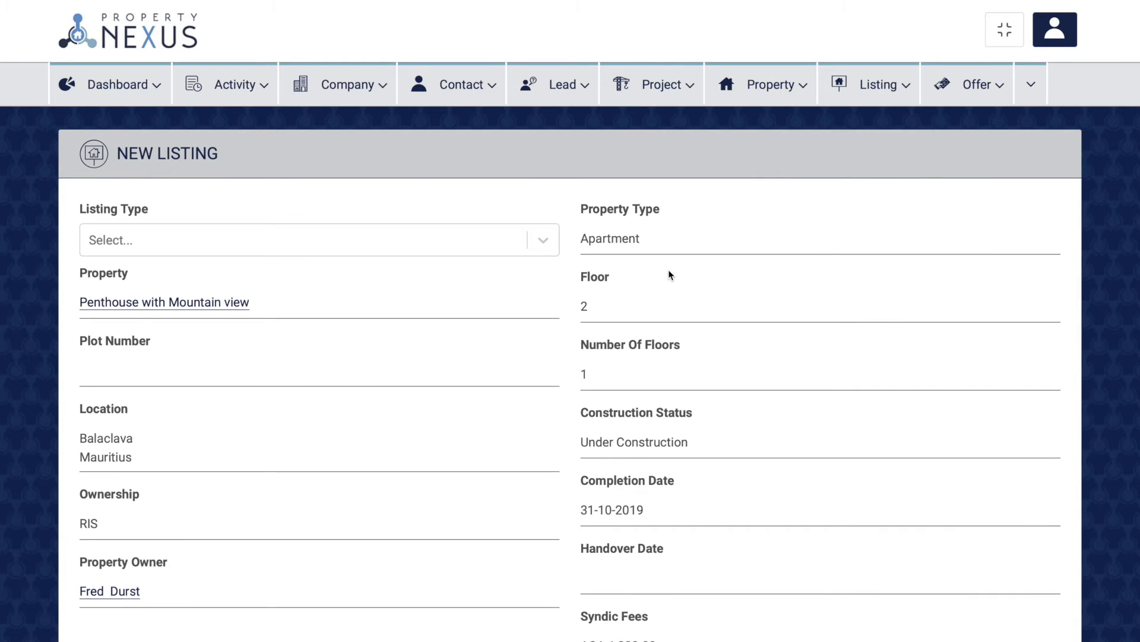
pyautogui.click(547, 243)
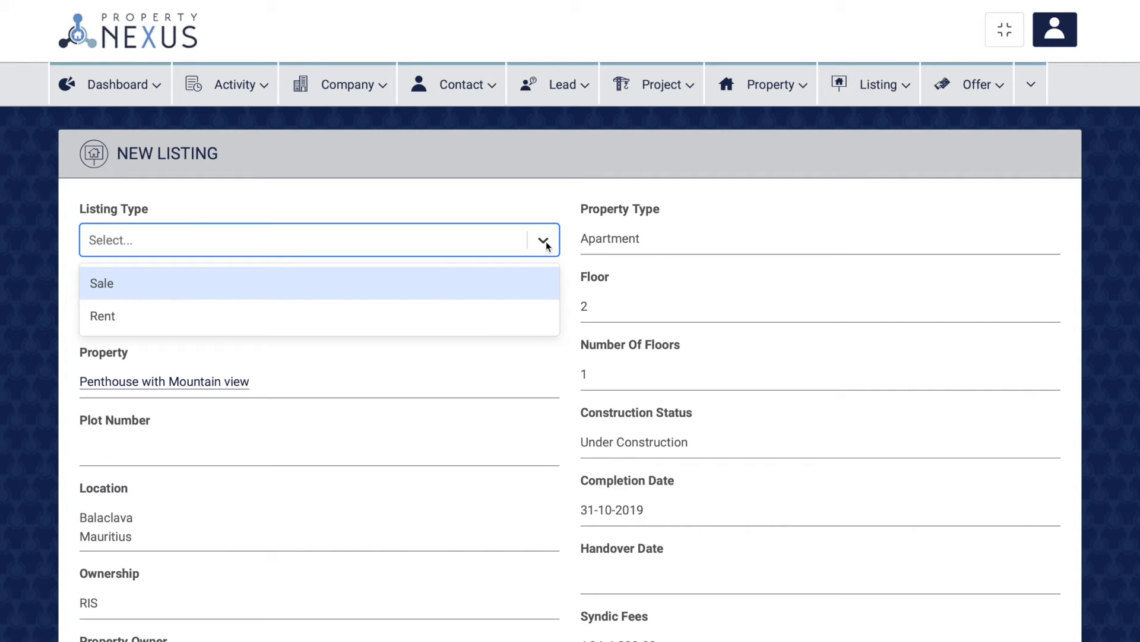
pyautogui.click(373, 289)
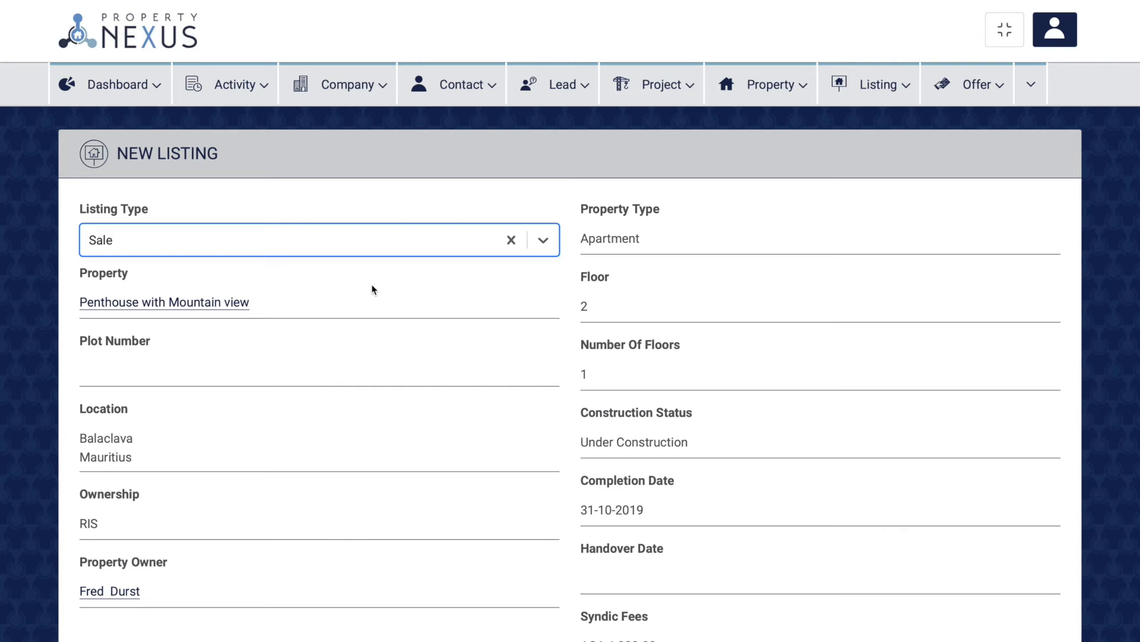
# - Enter "Sunny Apartment" as the title of the new penthouse listing
pyautogui.scroll(-20, 373, 289)
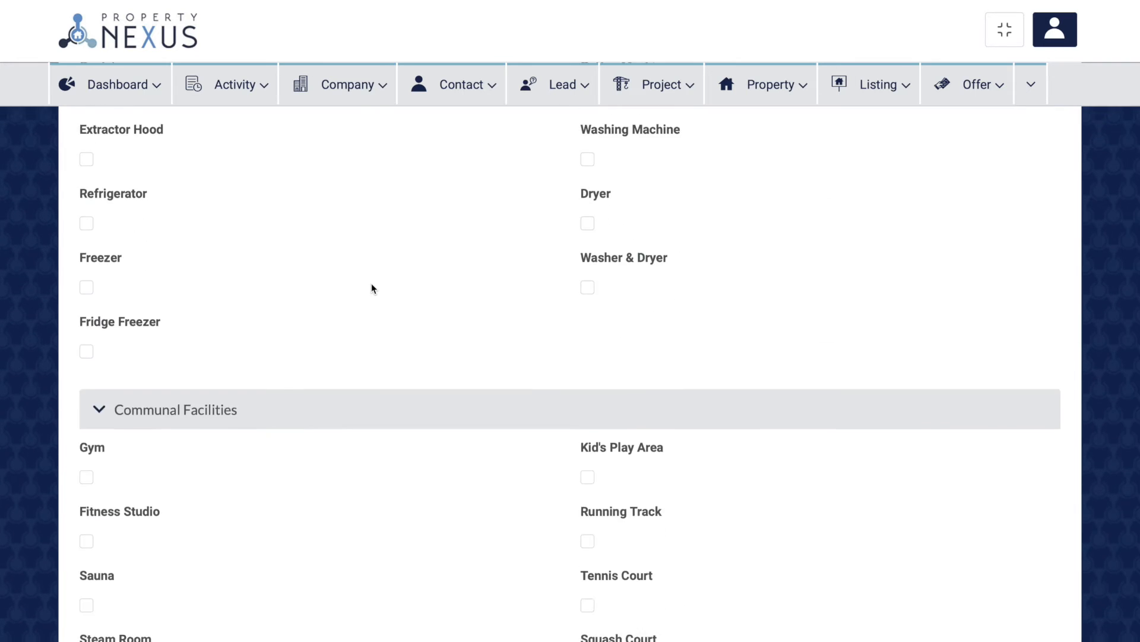
pyautogui.click(374, 409)
pyautogui.write('Sunny Apartment')
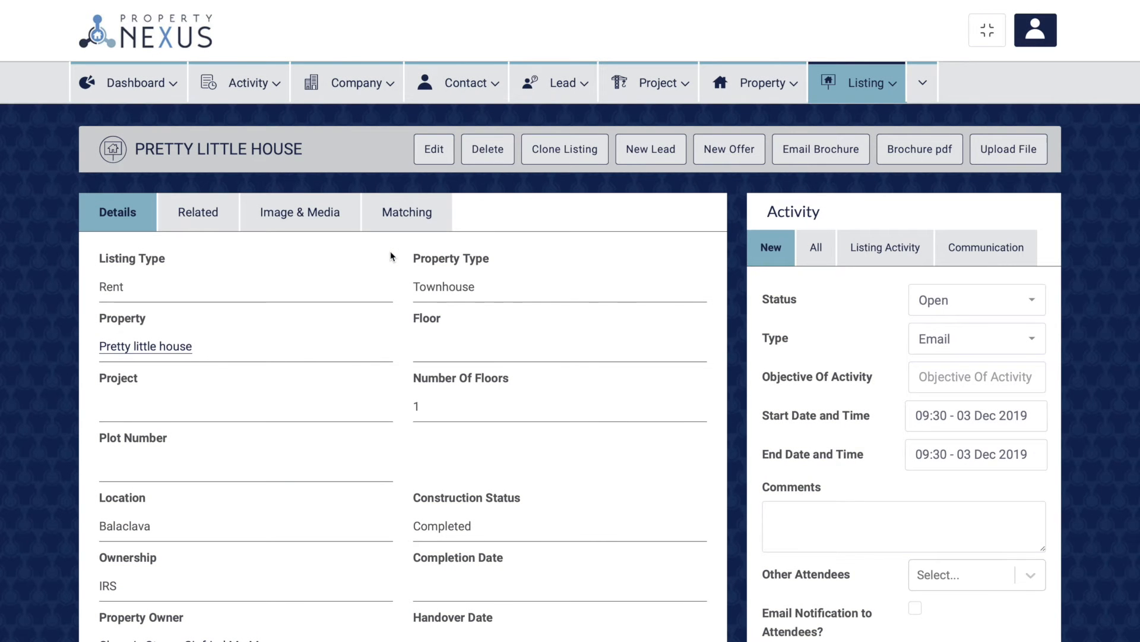
# - Set the availability status of the Pretty Little House listing to Active
pyautogui.scroll(-10, 391, 257)
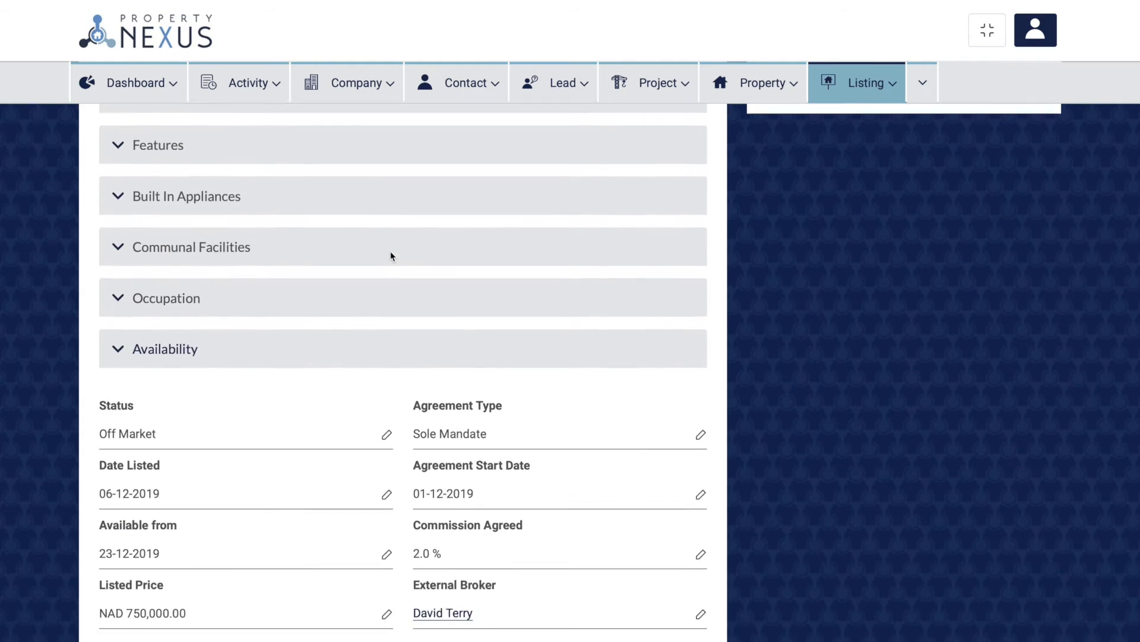
pyautogui.scroll(-1, 391, 257)
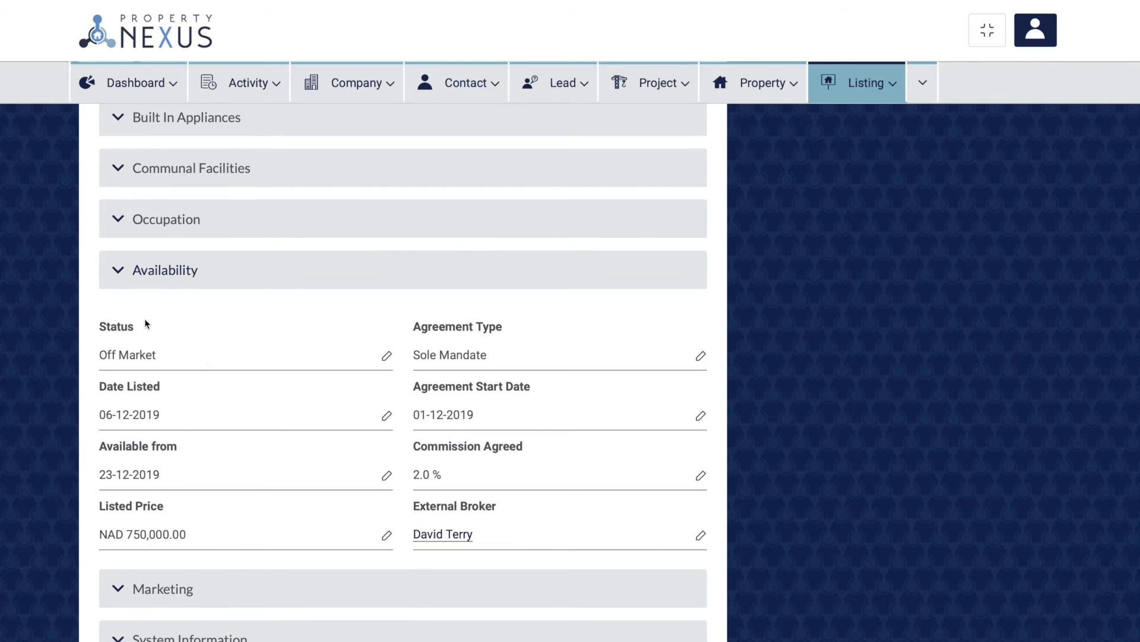
pyautogui.moveTo(98, 326); pyautogui.dragTo(138, 328)
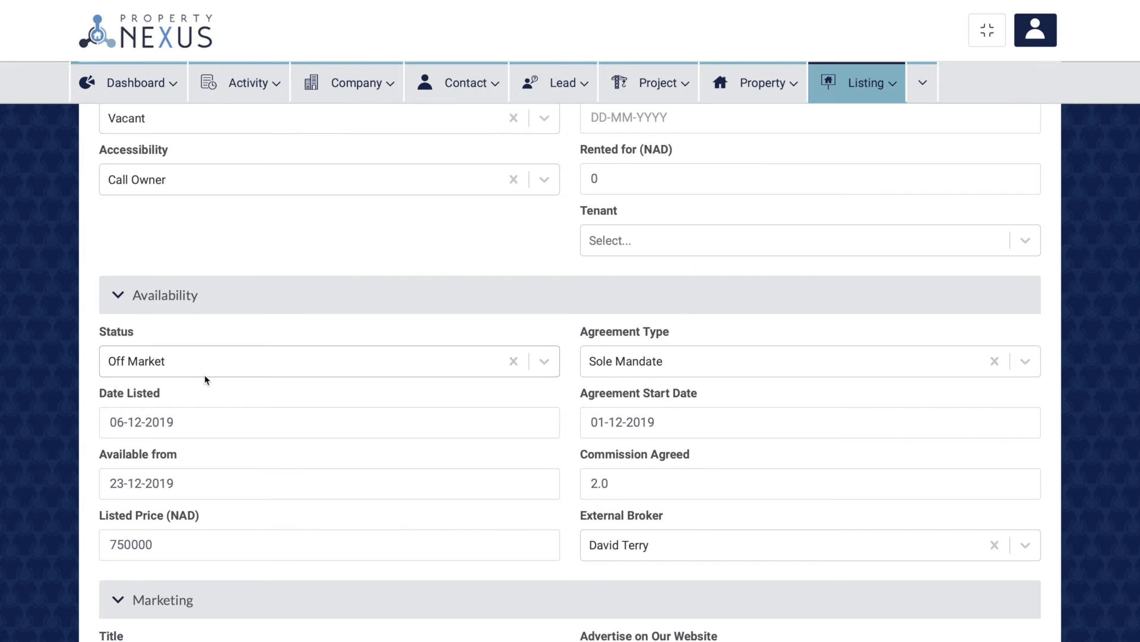
pyautogui.click(204, 375)
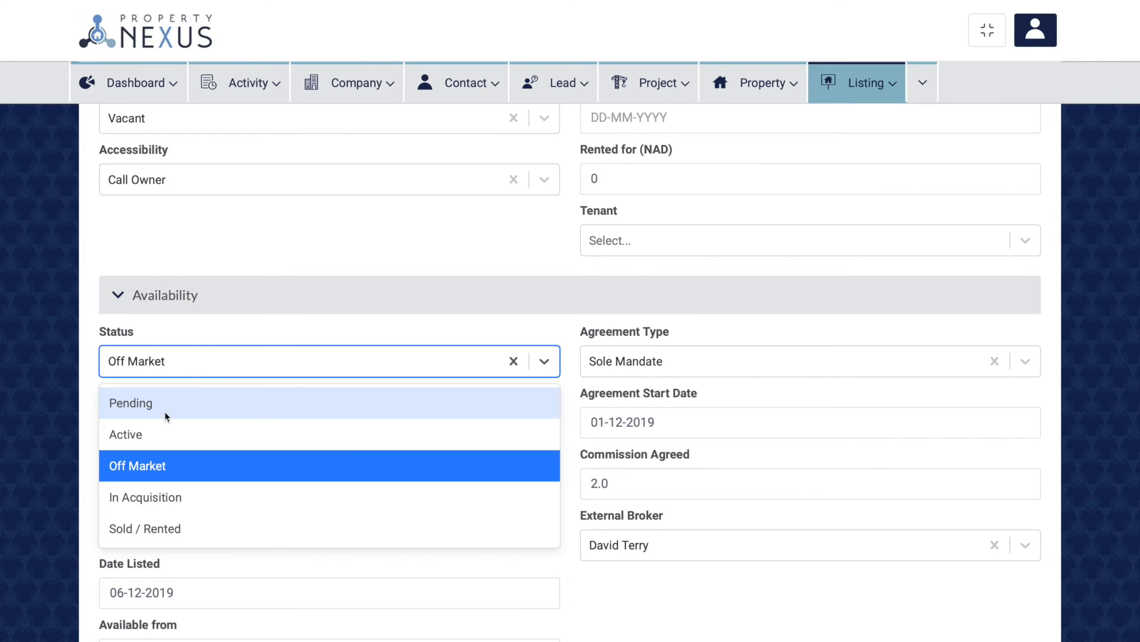
pyautogui.click(150, 429)
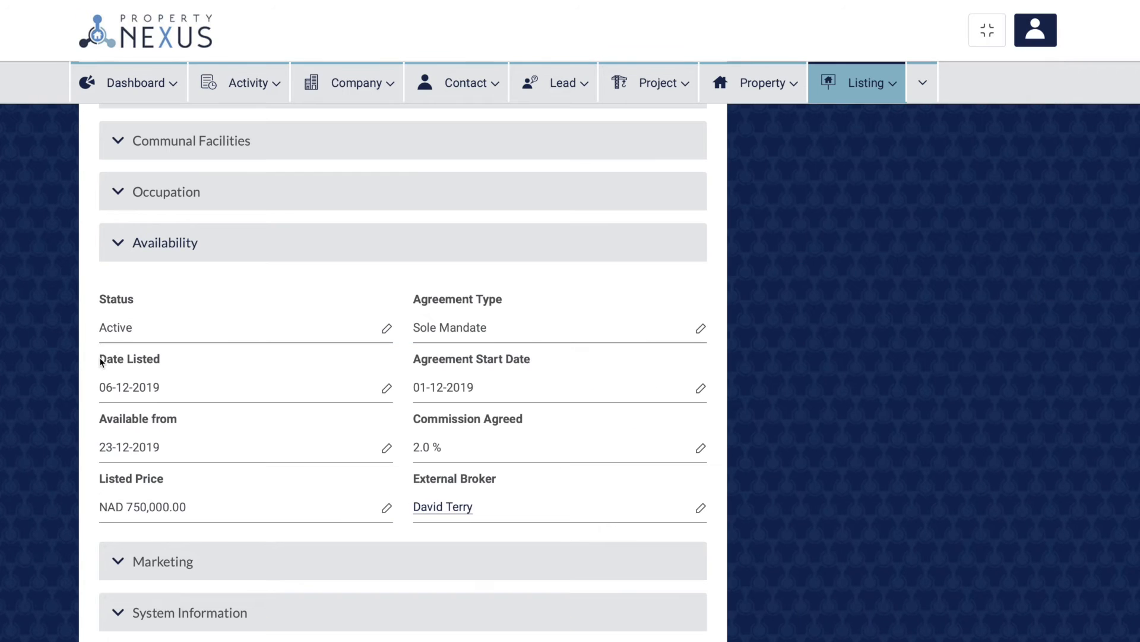
# - Examine the date listed, available from and listed price fields in the Pretty Little House listing's availability details
pyautogui.moveTo(99, 359); pyautogui.dragTo(159, 359)
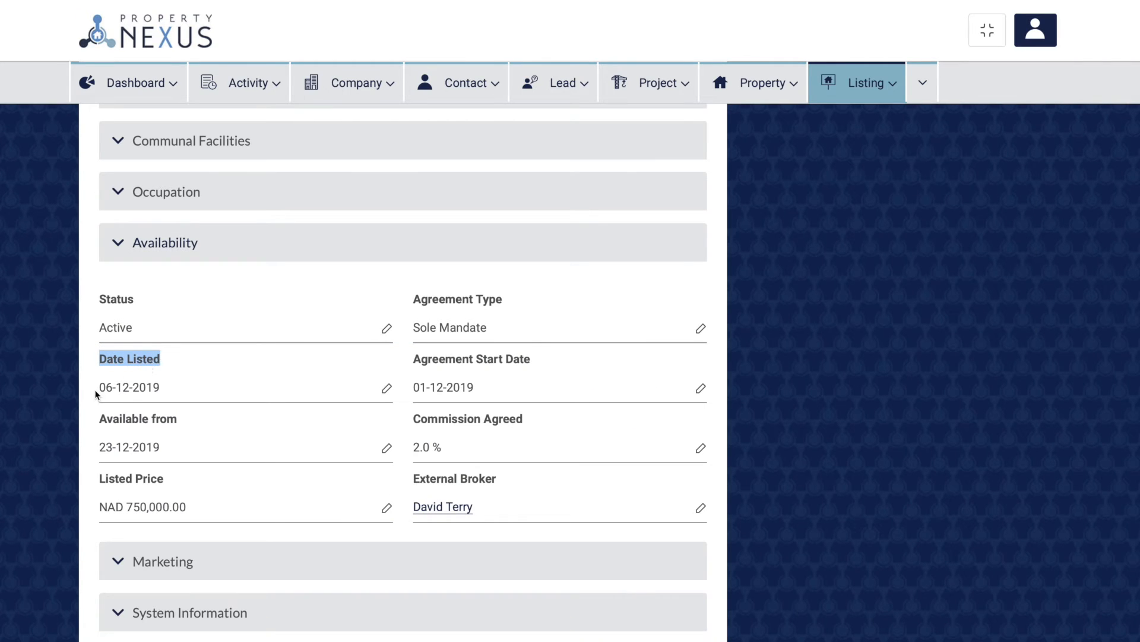
pyautogui.click(172, 365)
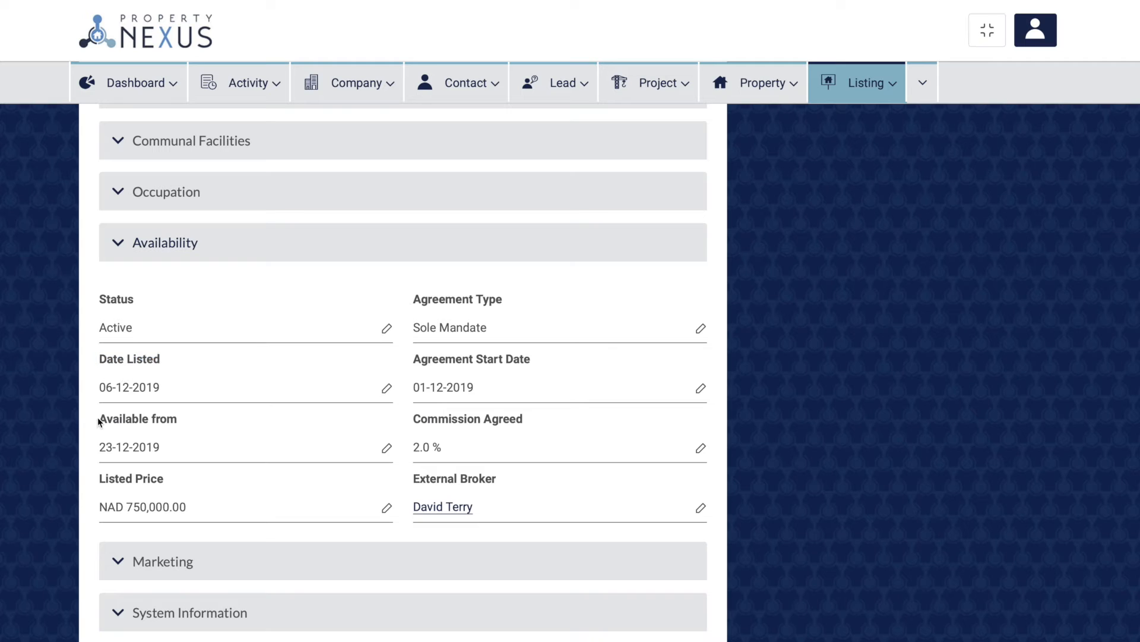
pyautogui.moveTo(98, 419); pyautogui.dragTo(181, 422)
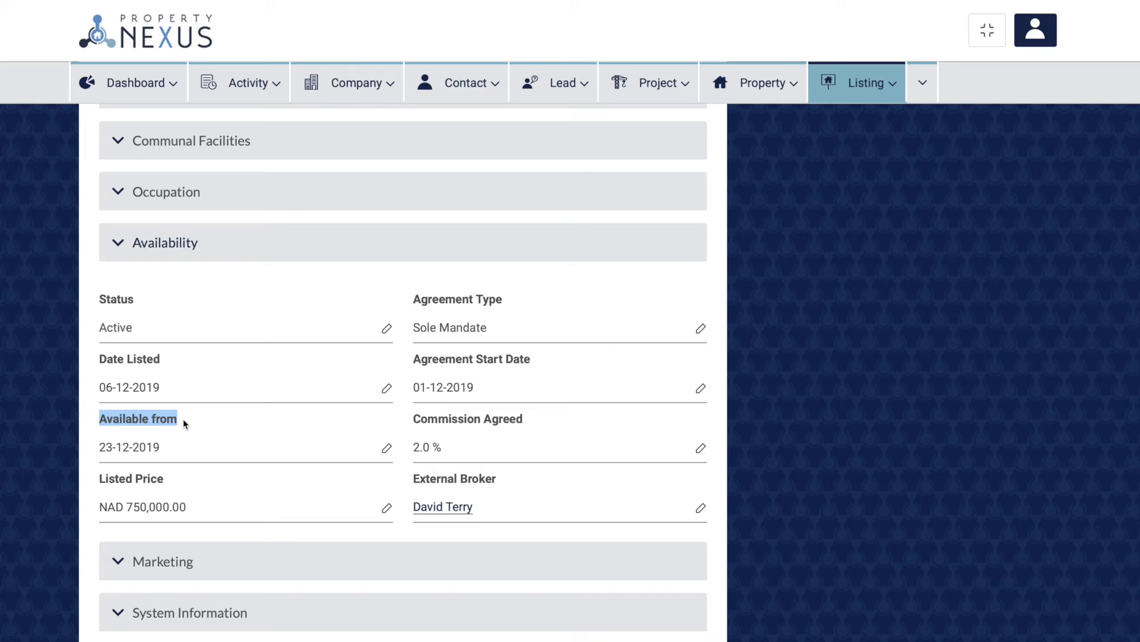
pyautogui.click(184, 424)
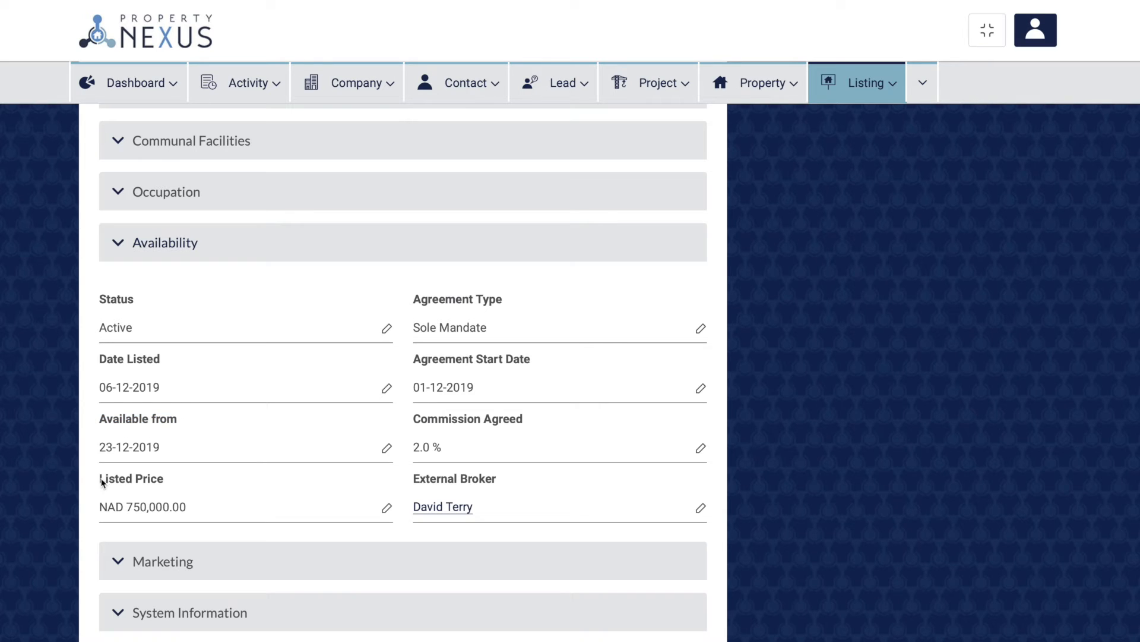
pyautogui.moveTo(100, 478); pyautogui.dragTo(167, 482)
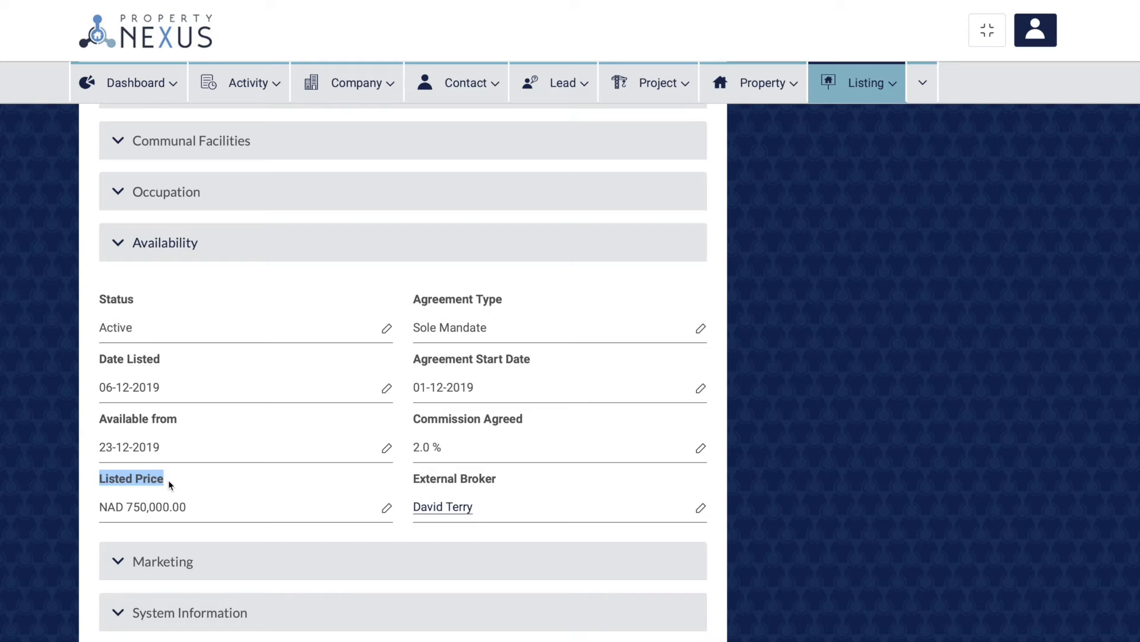
pyautogui.click(169, 479)
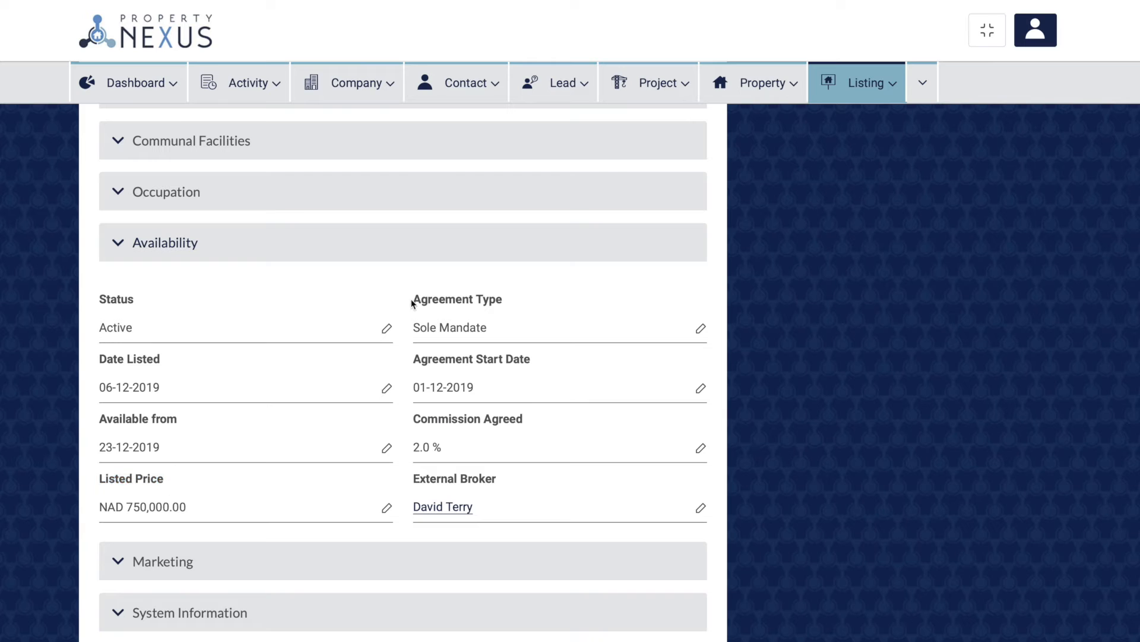
# - Examine the agreement type, agreement start date, commission agreed and external broker fields of the Pretty Little House listing
pyautogui.moveTo(412, 302); pyautogui.dragTo(505, 304)
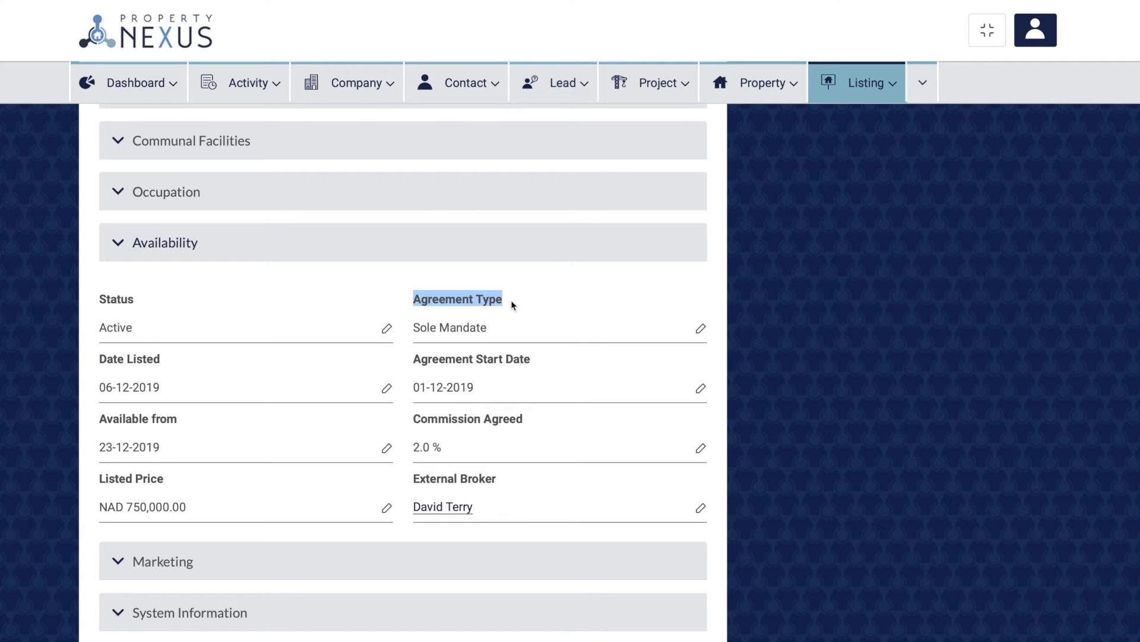
pyautogui.click(510, 304)
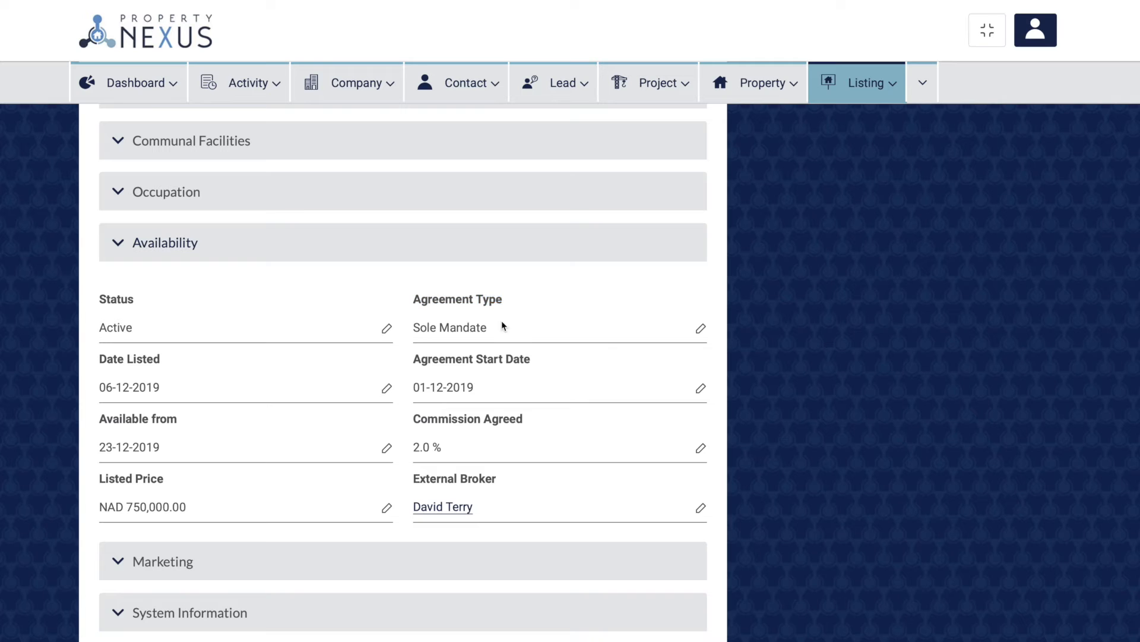
pyautogui.click(421, 360)
pyautogui.moveTo(421, 360); pyautogui.dragTo(532, 363)
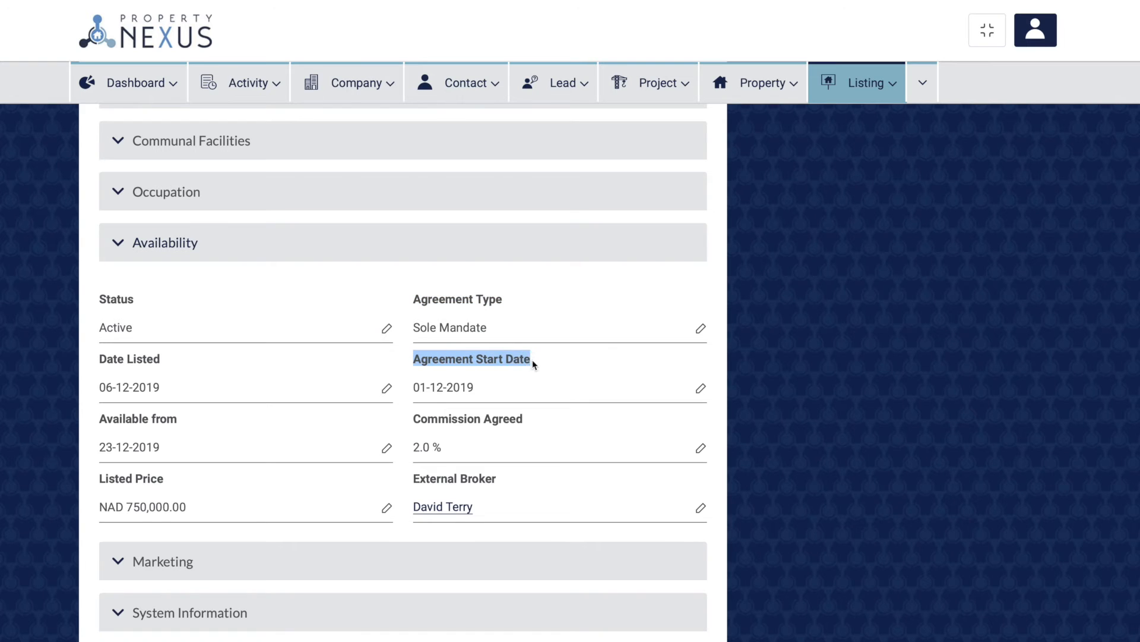
pyautogui.click(534, 363)
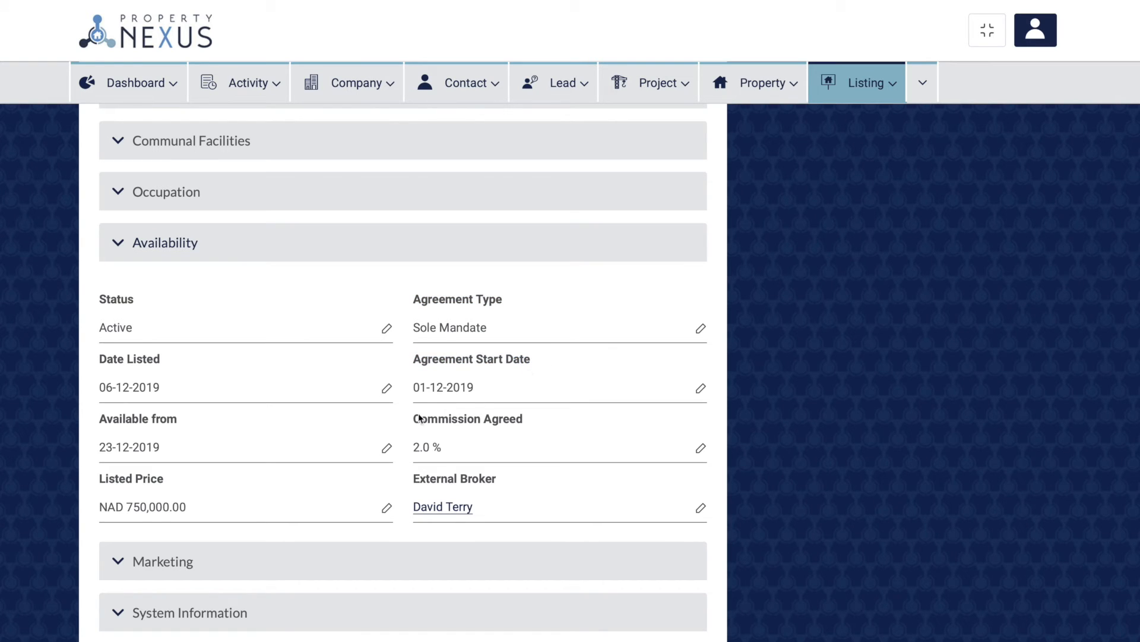
pyautogui.moveTo(414, 419); pyautogui.dragTo(525, 419)
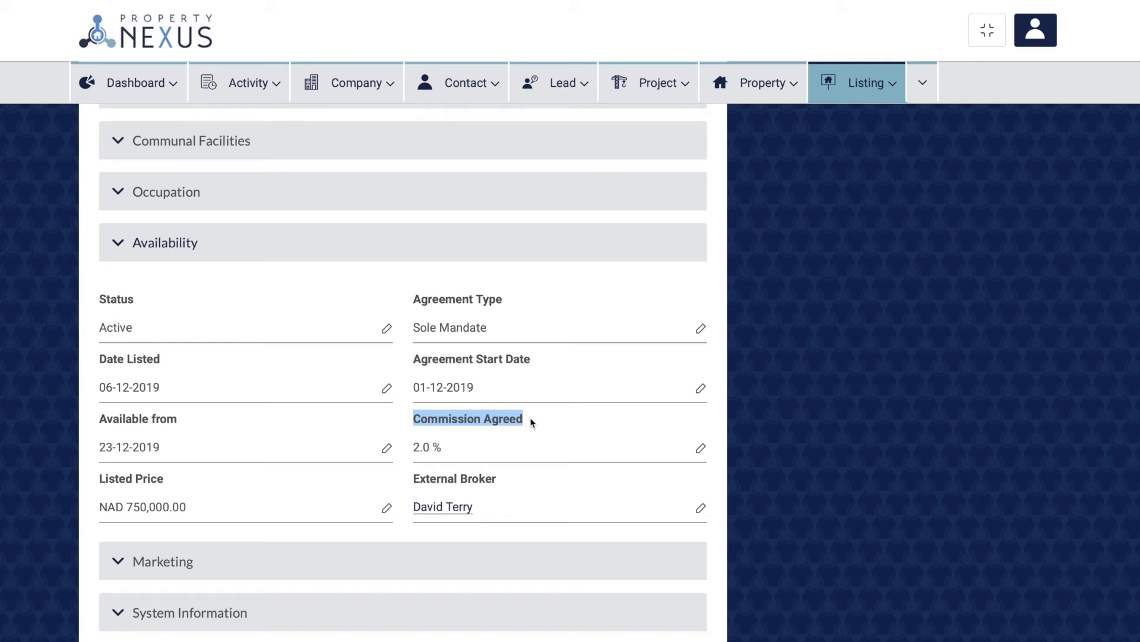
pyautogui.click(532, 422)
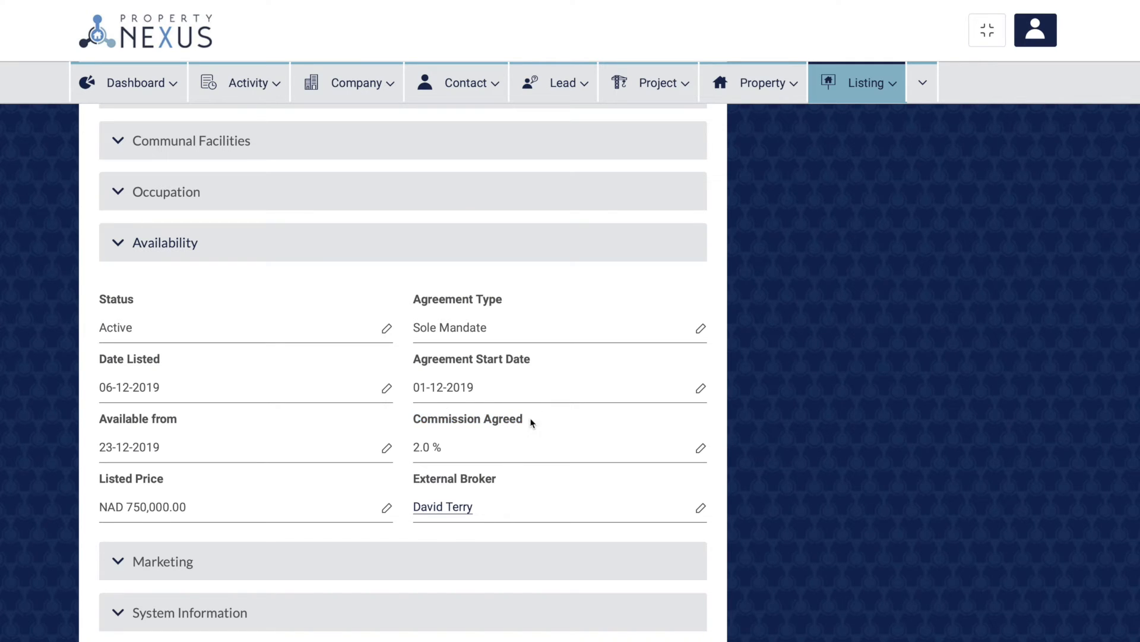
pyautogui.moveTo(414, 479); pyautogui.dragTo(499, 484)
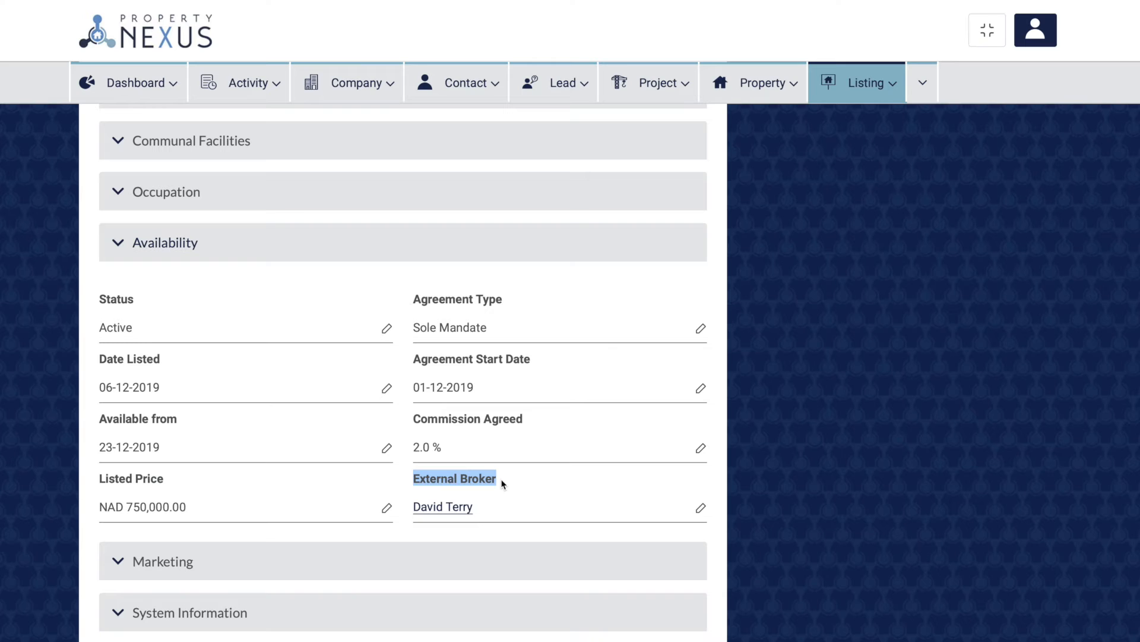
pyautogui.click(502, 483)
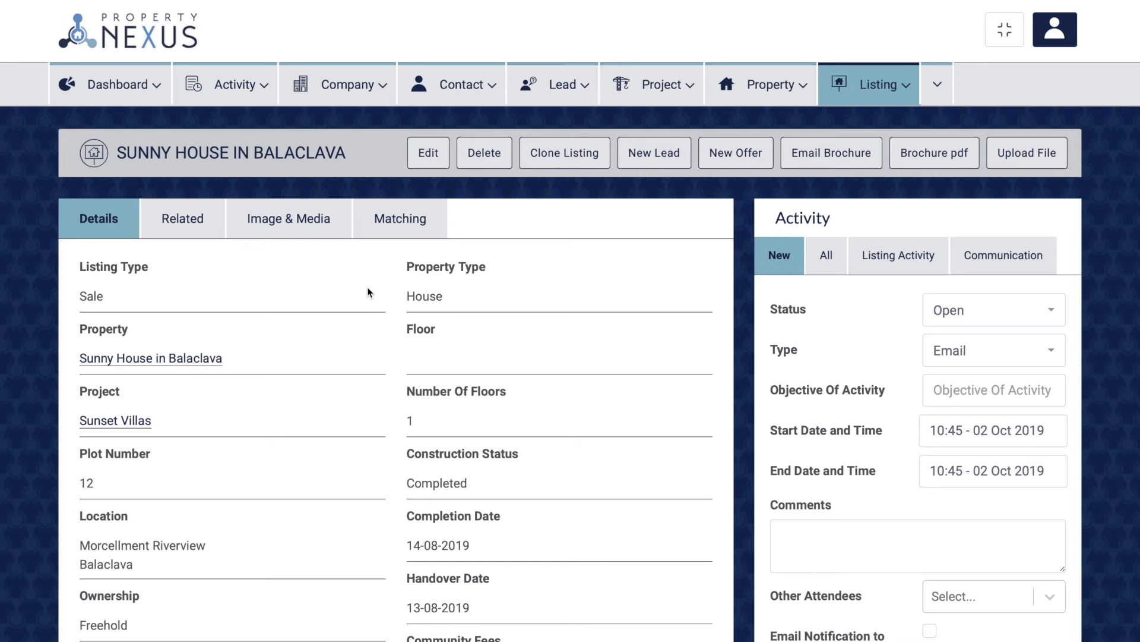
# - Examine the title, description and listing ID fields in the marketing details of the Sunny House in Balaclava listing
pyautogui.scroll(-12, 368, 292)
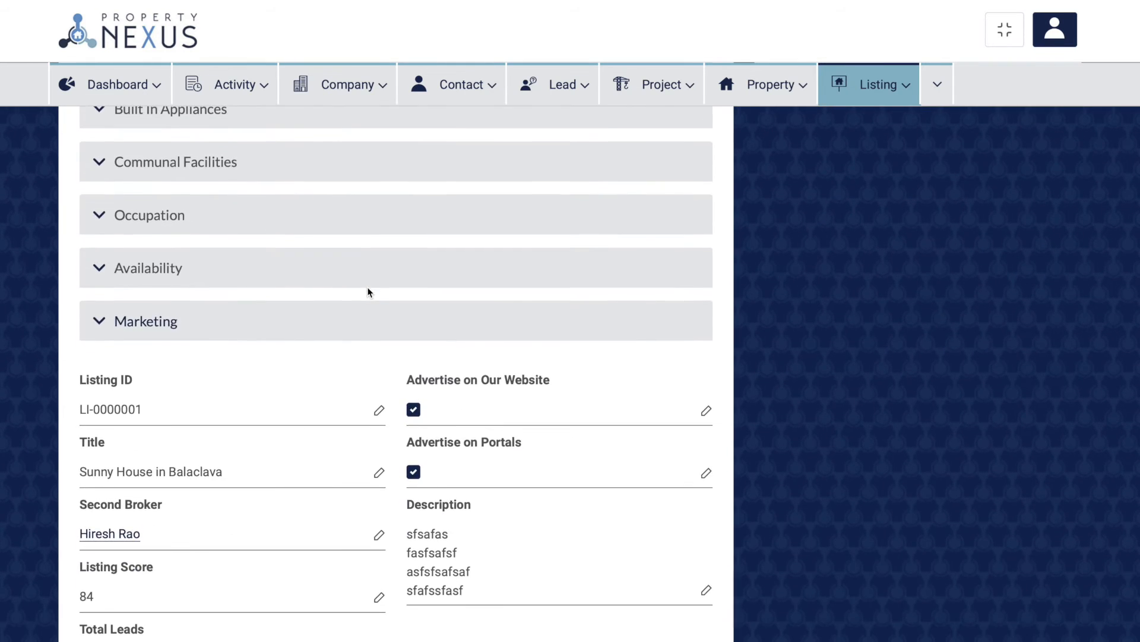
pyautogui.scroll(-2, 368, 293)
pyautogui.moveTo(77, 359); pyautogui.dragTo(107, 357)
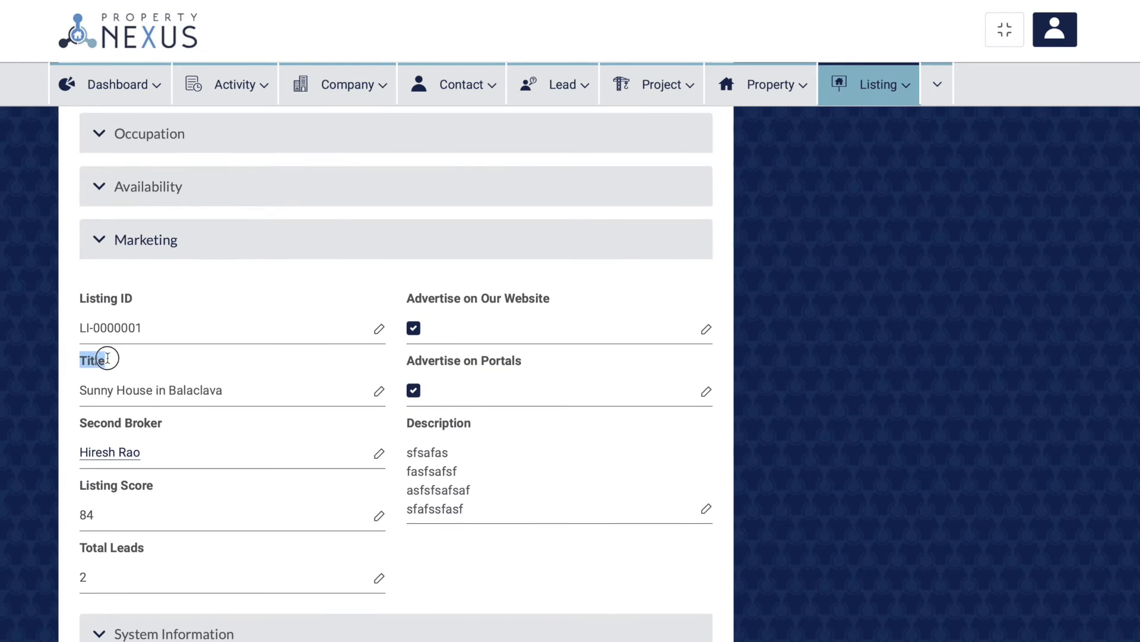
pyautogui.moveTo(407, 423); pyautogui.dragTo(473, 427)
pyautogui.click(81, 301)
pyautogui.moveTo(83, 301); pyautogui.dragTo(135, 302)
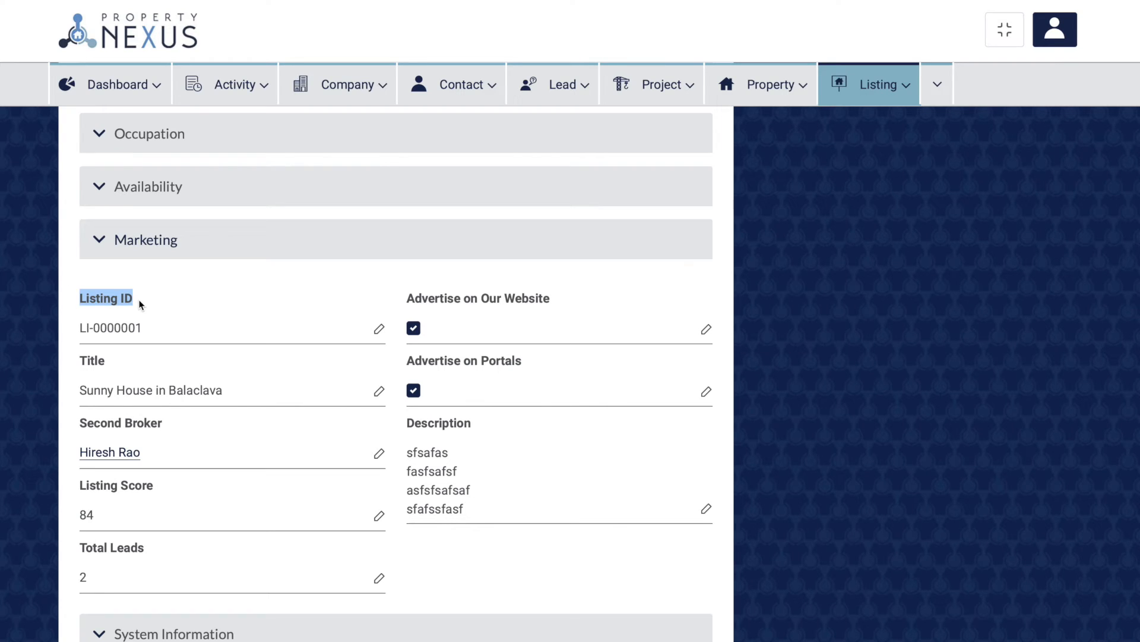
pyautogui.click(140, 304)
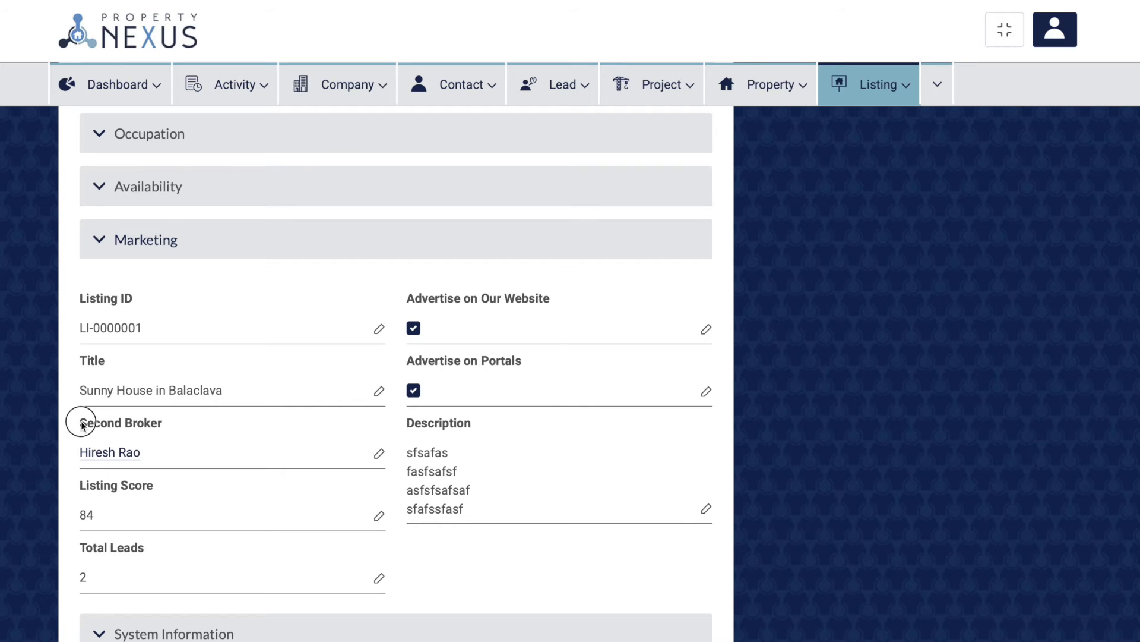
# - Examine the second broker, listing score and total leads fields in the Sunny House in Balaclava listing's marketing details
pyautogui.moveTo(82, 424); pyautogui.dragTo(165, 425)
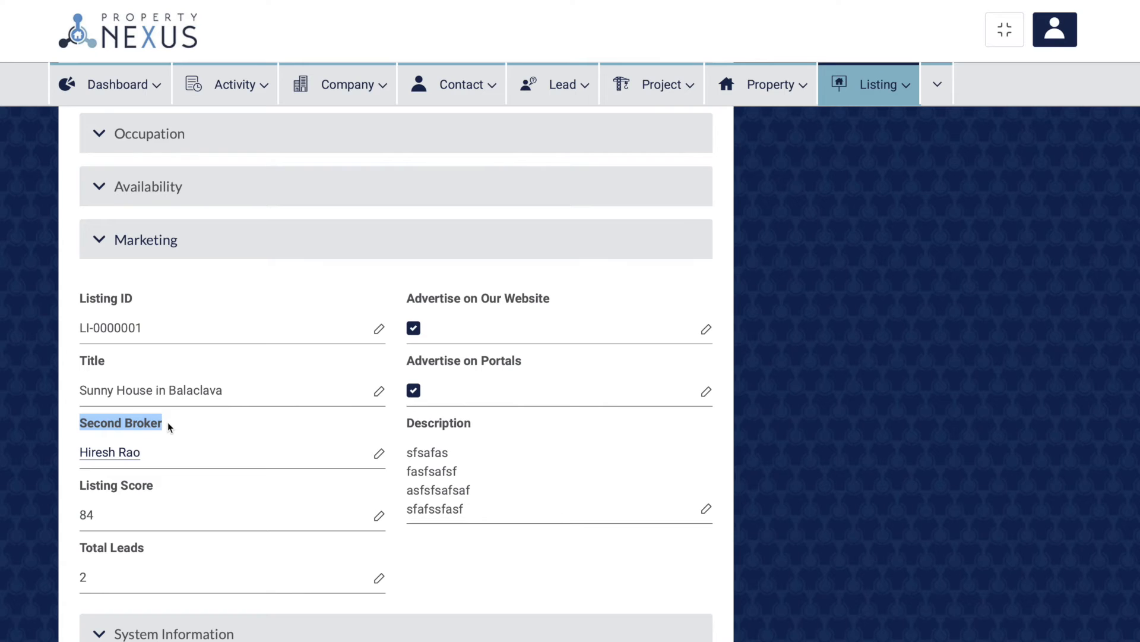
pyautogui.click(168, 423)
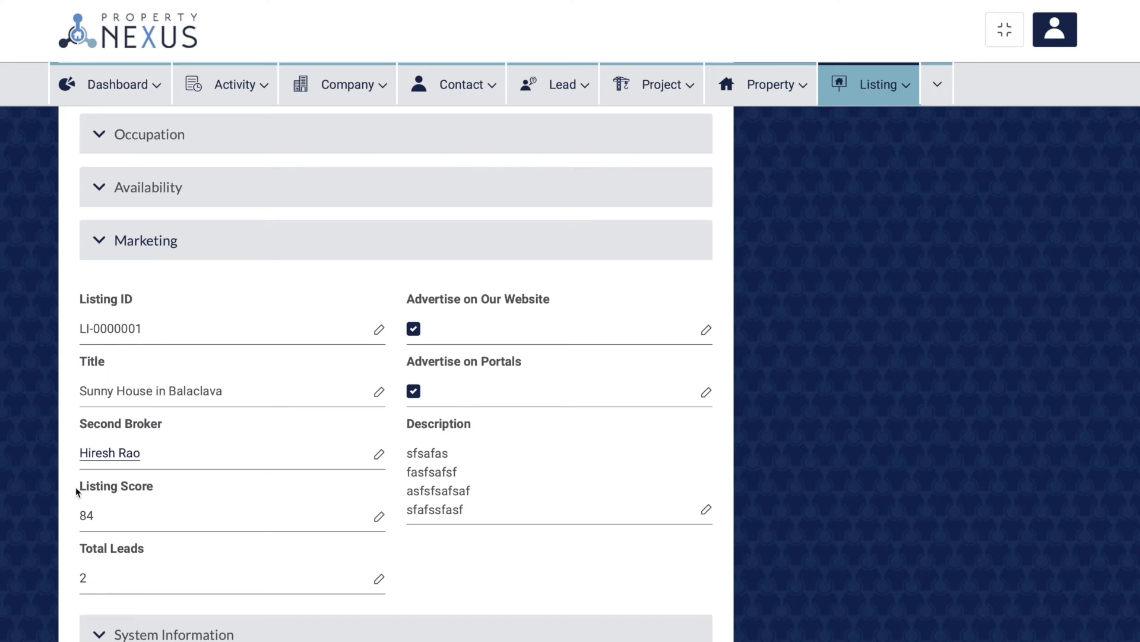
pyautogui.moveTo(79, 490); pyautogui.dragTo(155, 489)
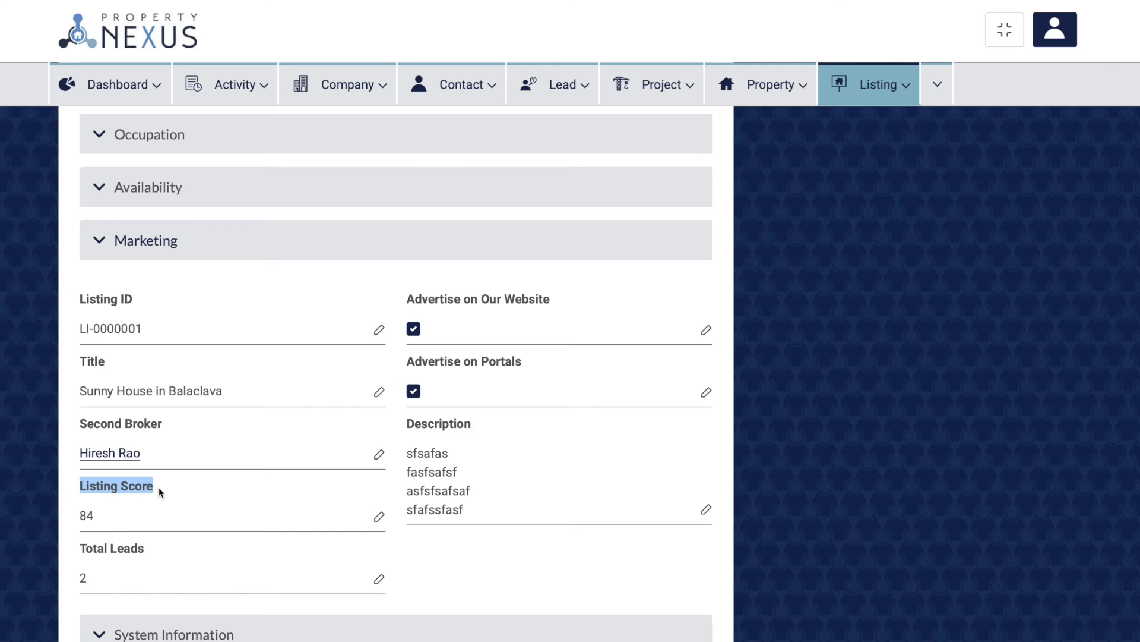
pyautogui.click(159, 487)
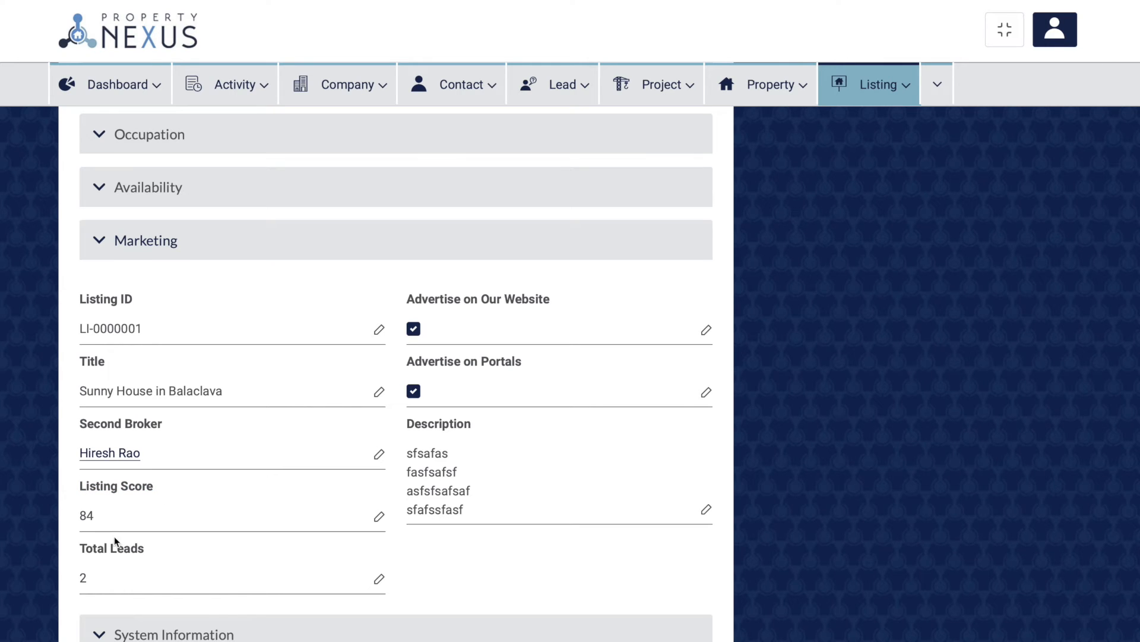
pyautogui.moveTo(82, 549); pyautogui.dragTo(144, 552)
pyautogui.click(153, 554)
# - Examine the Advertise on Our Website and Advertise on Portals options of the Sunny House in Balaclava listing
pyautogui.moveTo(407, 299); pyautogui.dragTo(559, 305)
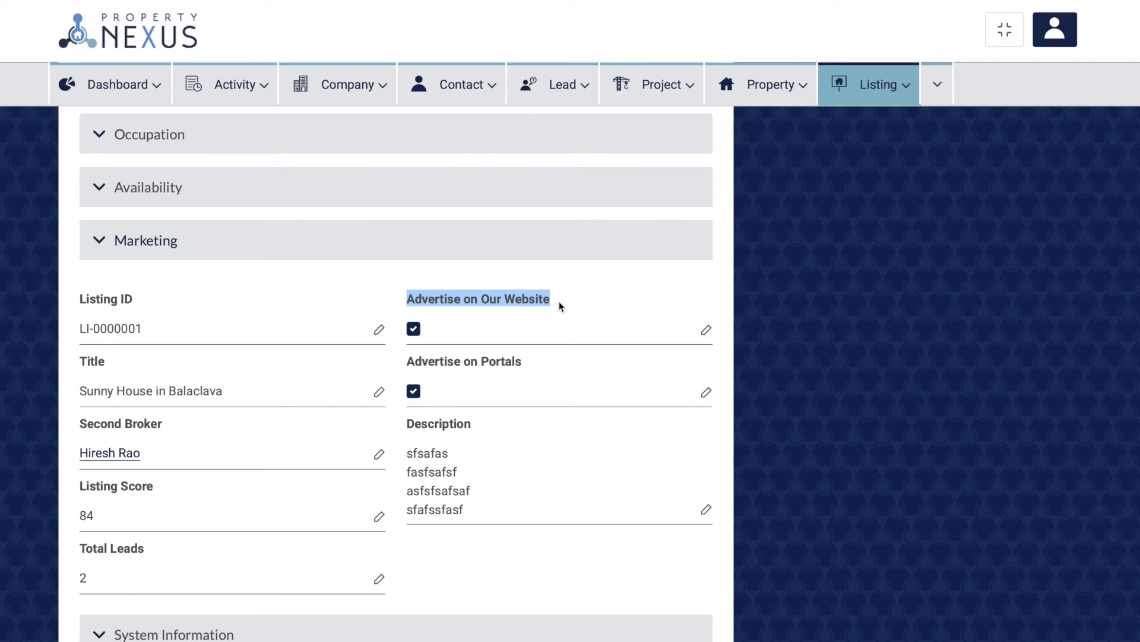
pyautogui.click(558, 301)
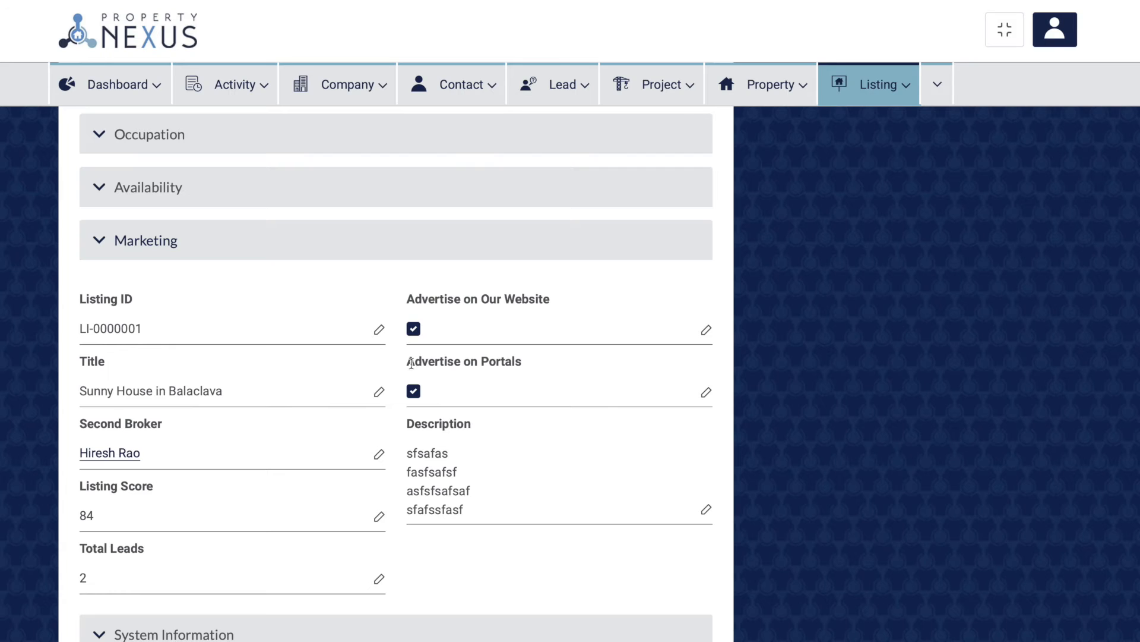
pyautogui.moveTo(408, 363); pyautogui.dragTo(527, 371)
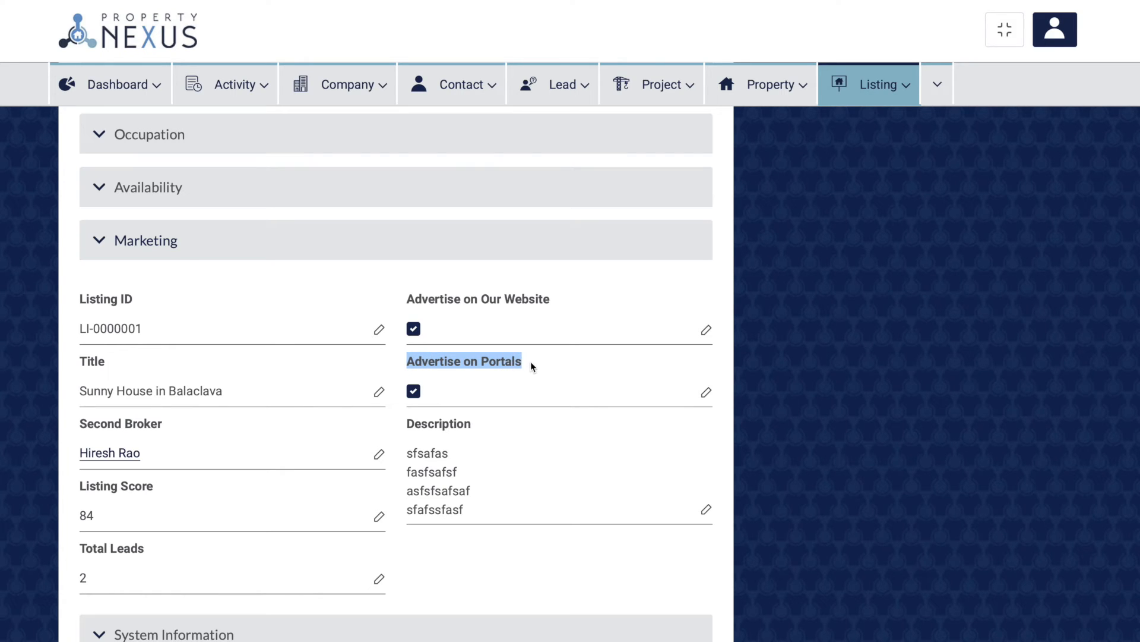
pyautogui.click(531, 362)
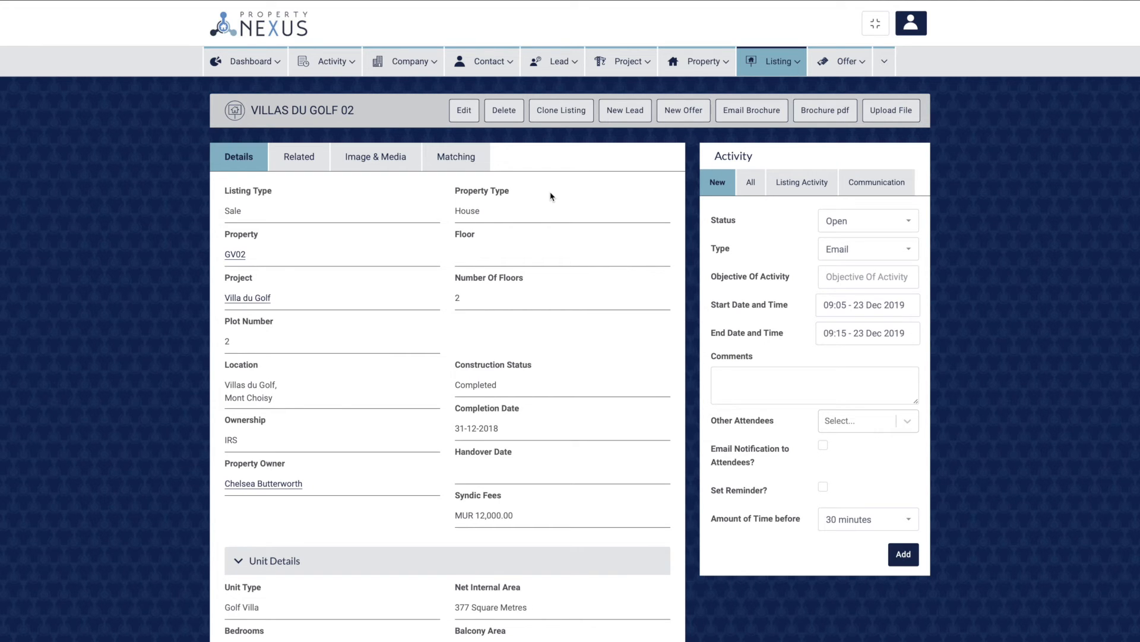
# - Review the Villas du Golf 02 listing's details, from unit details and features through availability, marketing and system information
pyautogui.scroll(-14, 551, 197)
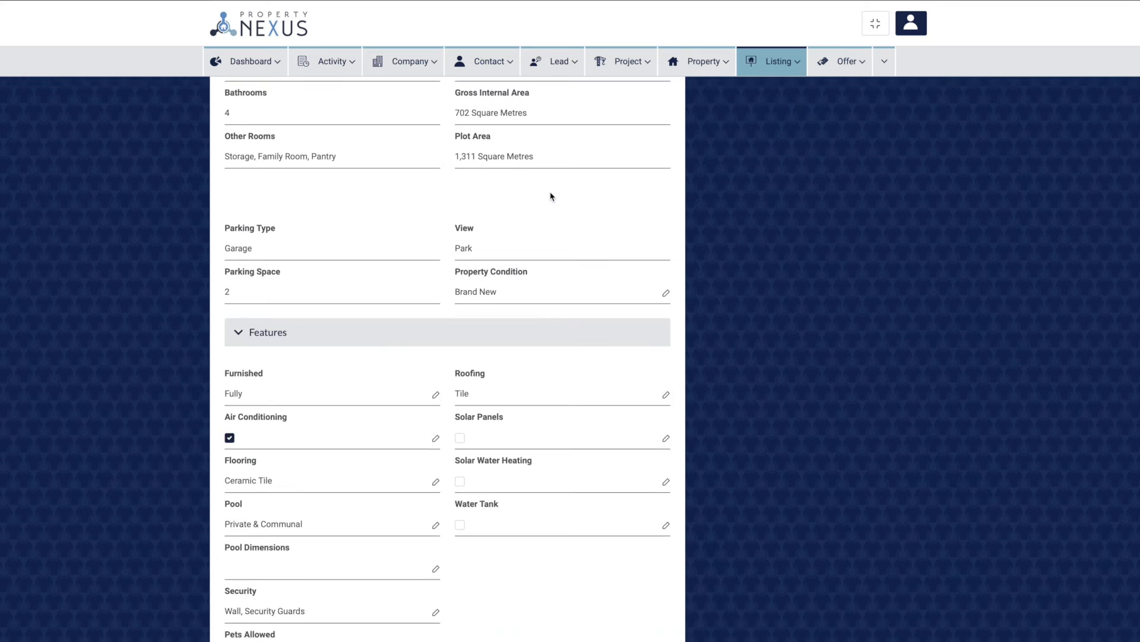
pyautogui.scroll(-19, 552, 196)
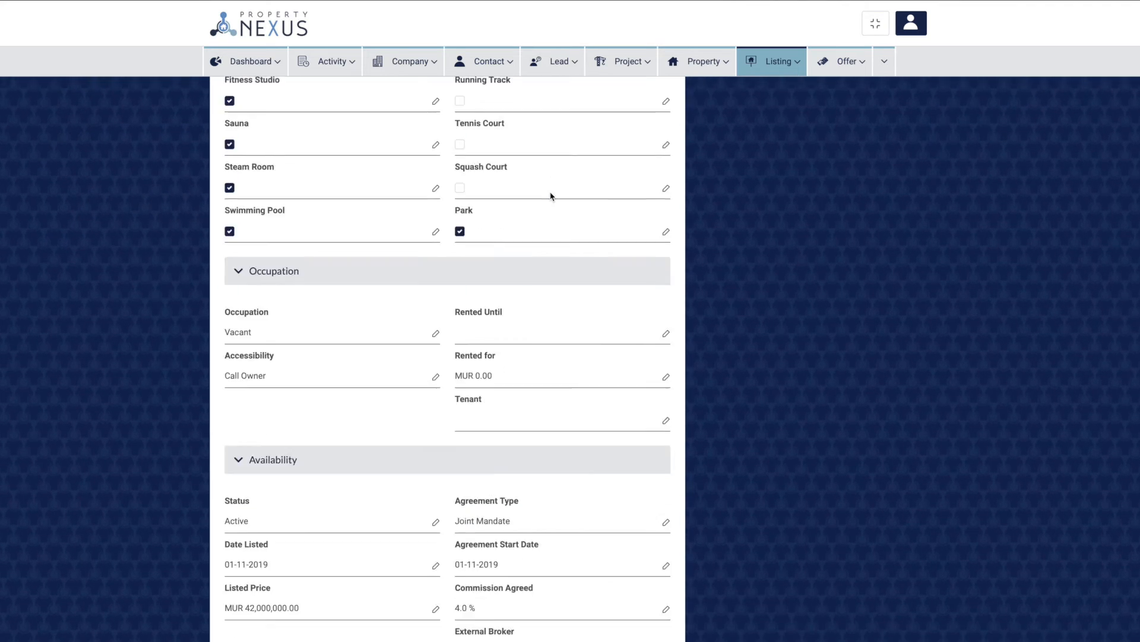
pyautogui.scroll(-4, 551, 197)
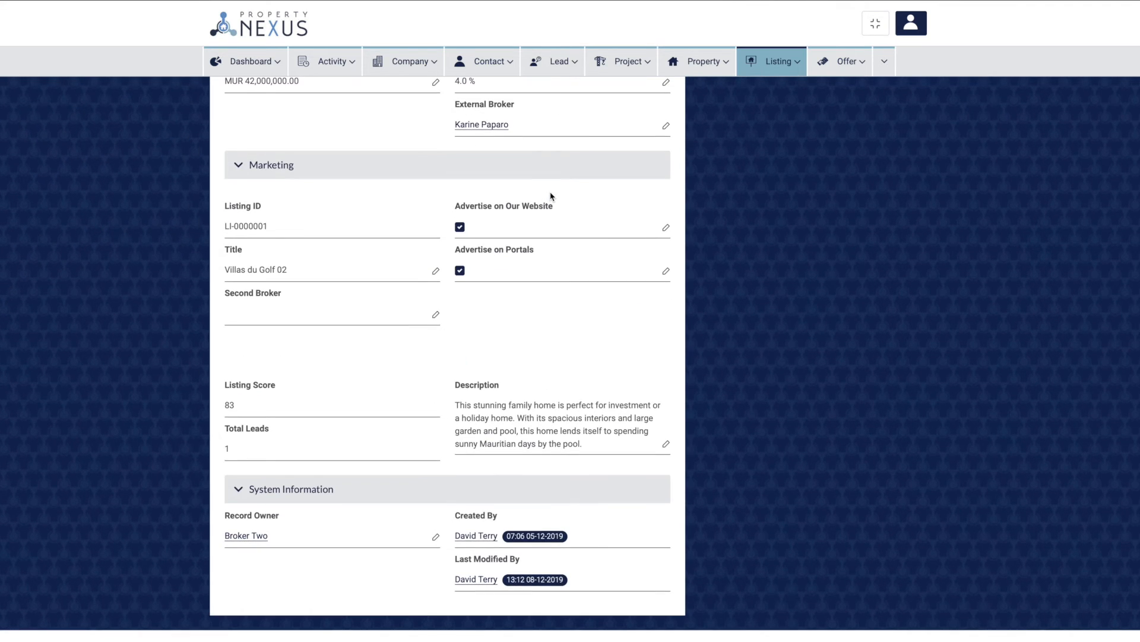
pyautogui.scroll(20, 551, 196)
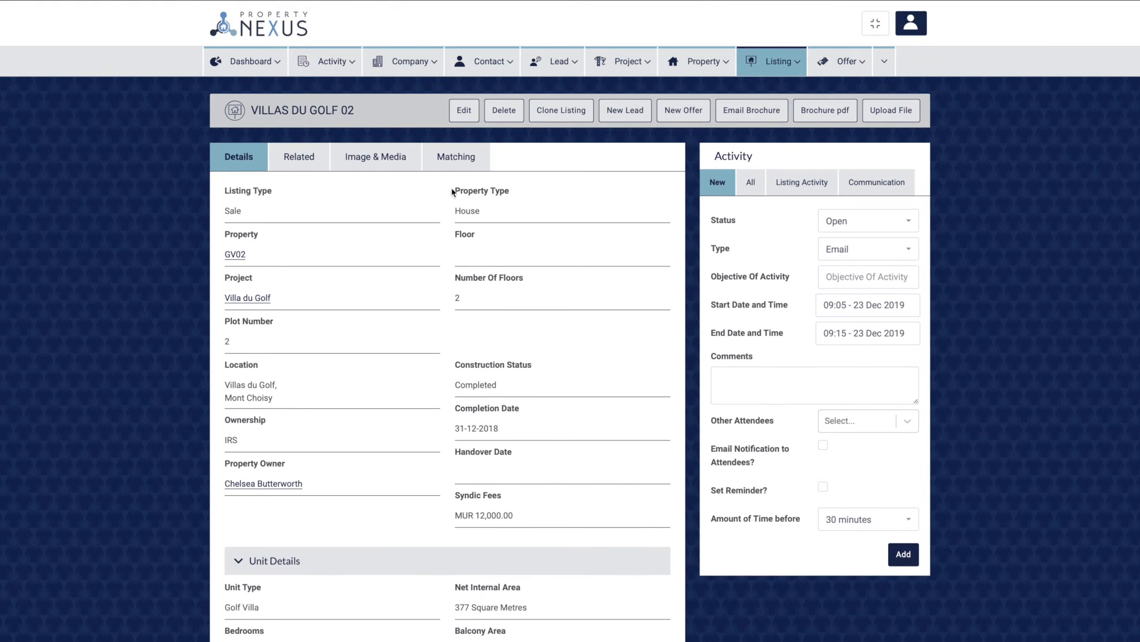
# - View the Villas du Golf 02 listing's images, switch the gallery from Brochure to another tag, and return to the listing details
pyautogui.click(353, 160)
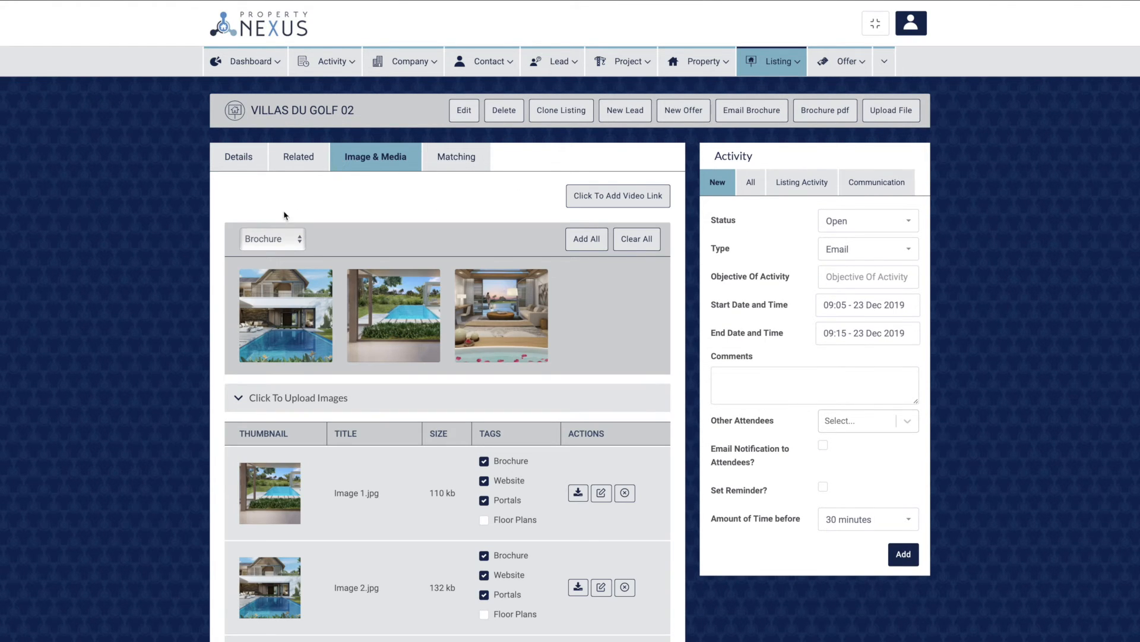
pyautogui.click(270, 238)
pyautogui.click(257, 276)
pyautogui.click(238, 157)
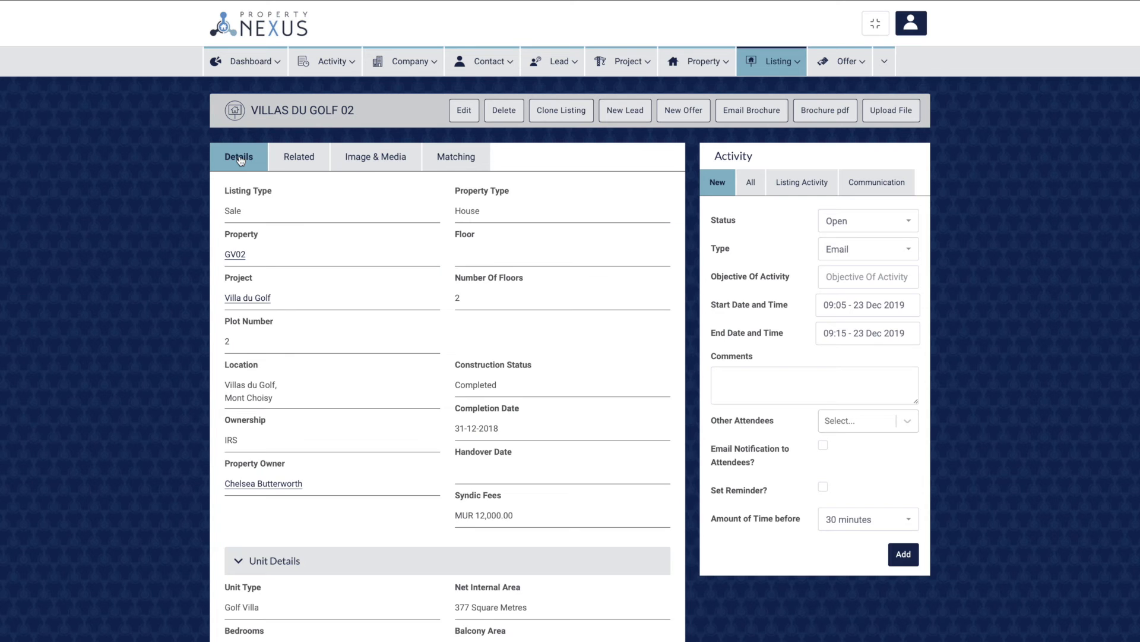
# - Examine the listing score field in the Villas du Golf 02 listing's marketing details
pyautogui.scroll(-12, 349, 257)
pyautogui.scroll(-10, 349, 258)
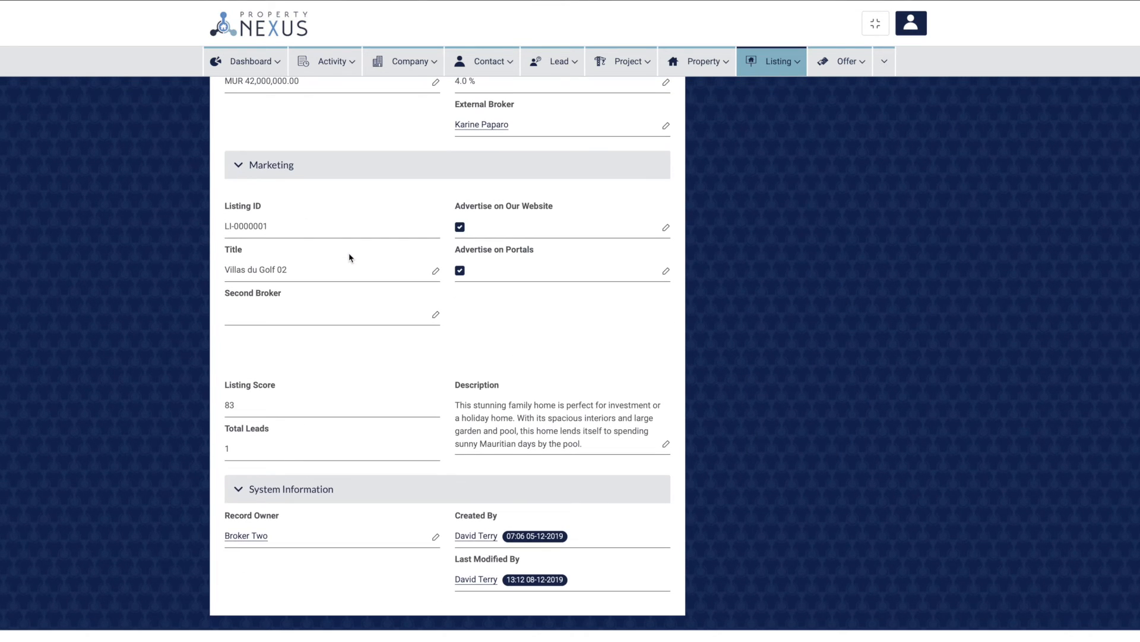
pyautogui.moveTo(223, 385); pyautogui.dragTo(279, 389)
# - Edit the Villas du Golf 02 listing to set its status to Active and enable advertising on the website and portals
pyautogui.click(435, 272)
pyautogui.scroll(-15, 434, 278)
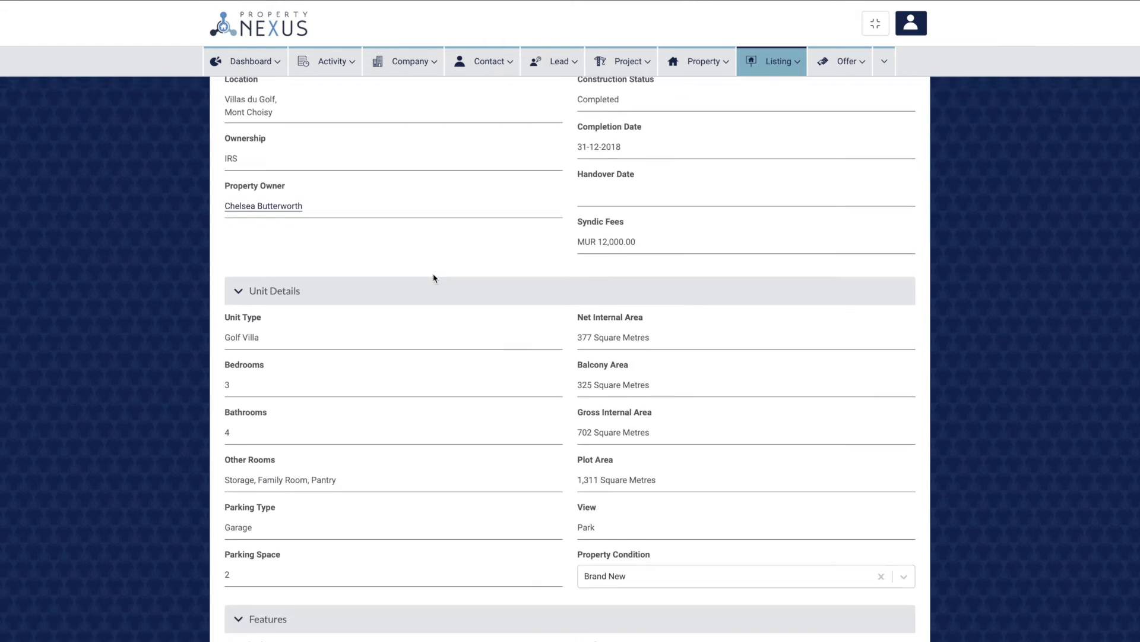
pyautogui.scroll(-15, 433, 278)
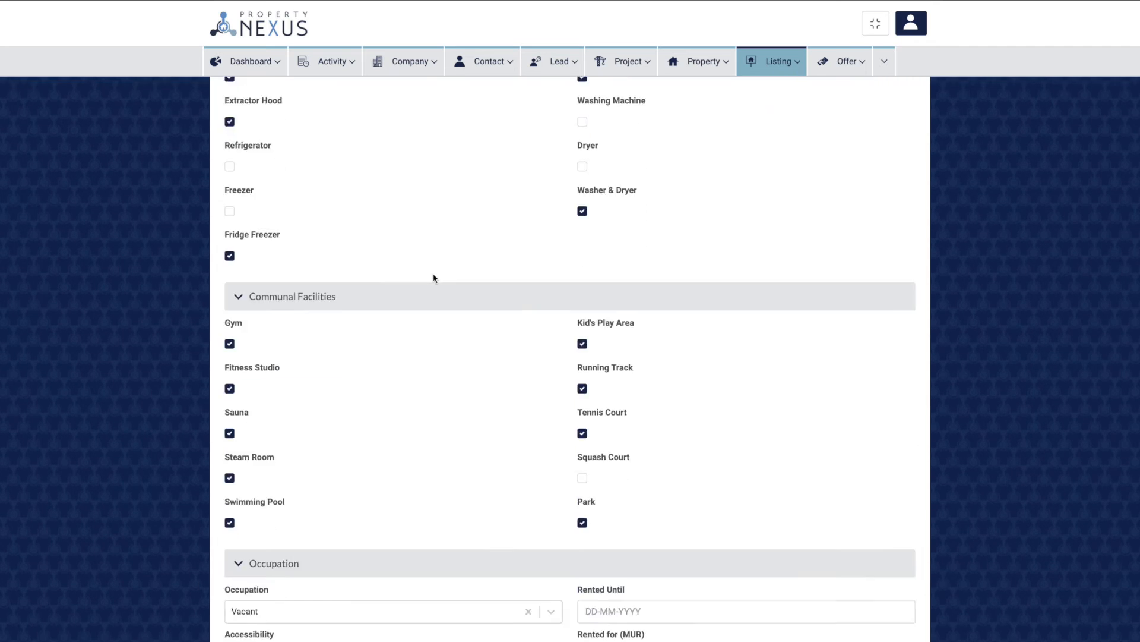
pyautogui.click(325, 152)
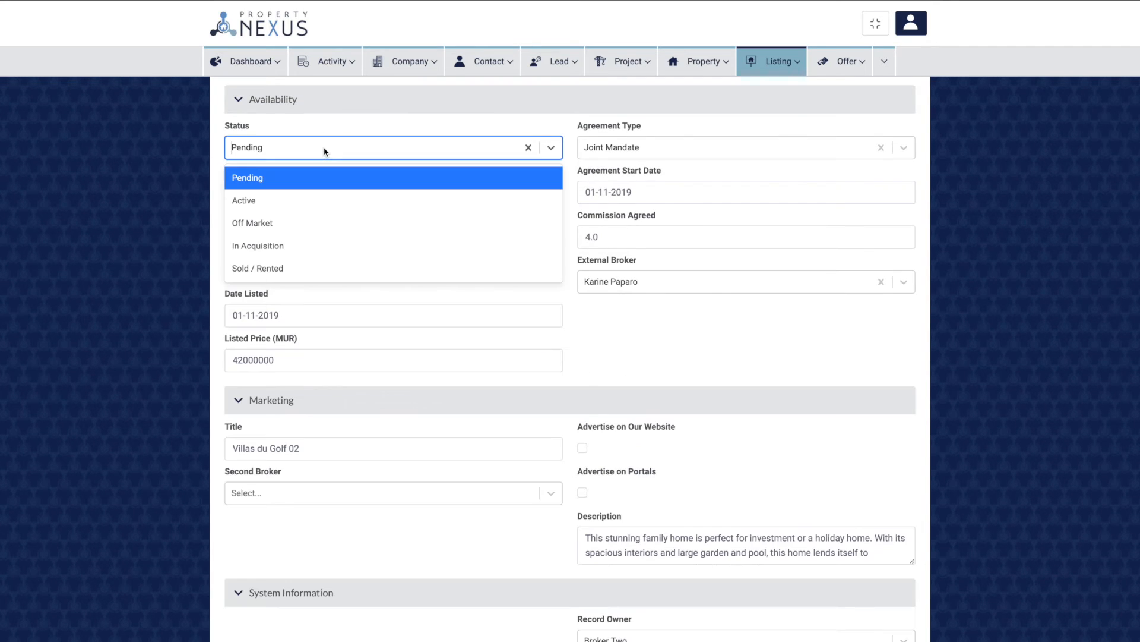
pyautogui.click(298, 202)
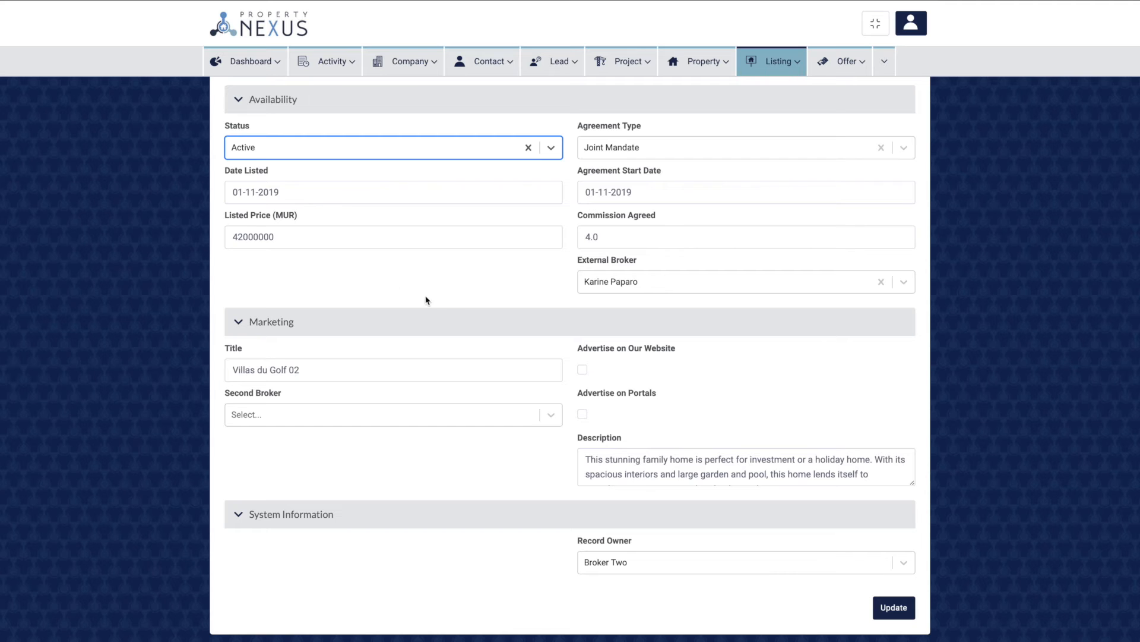
pyautogui.click(583, 371)
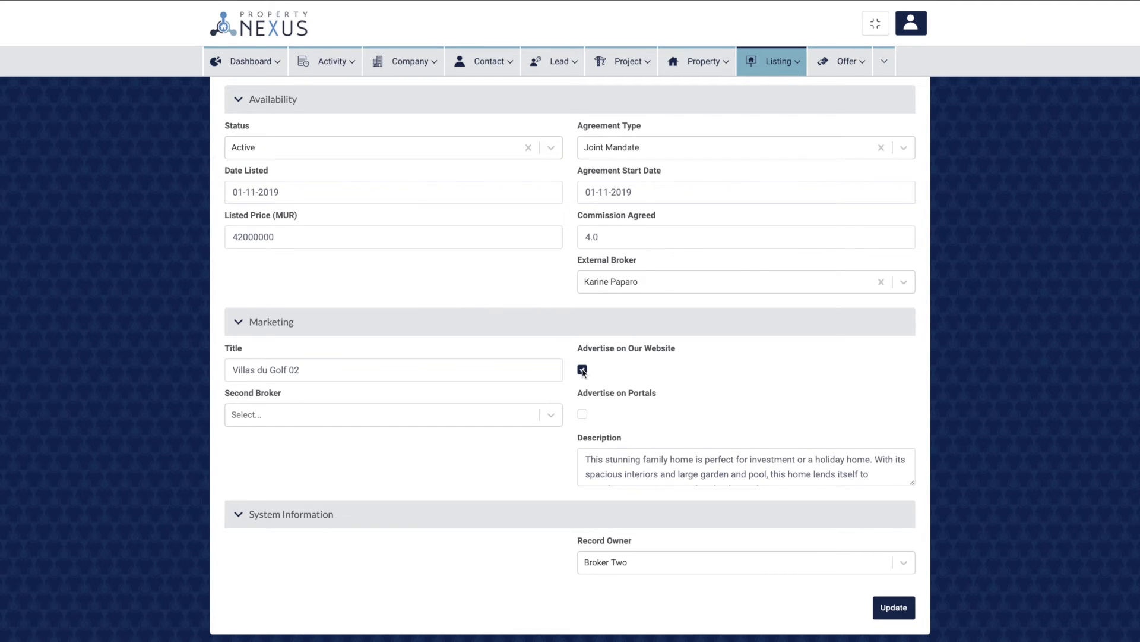
pyautogui.click(583, 414)
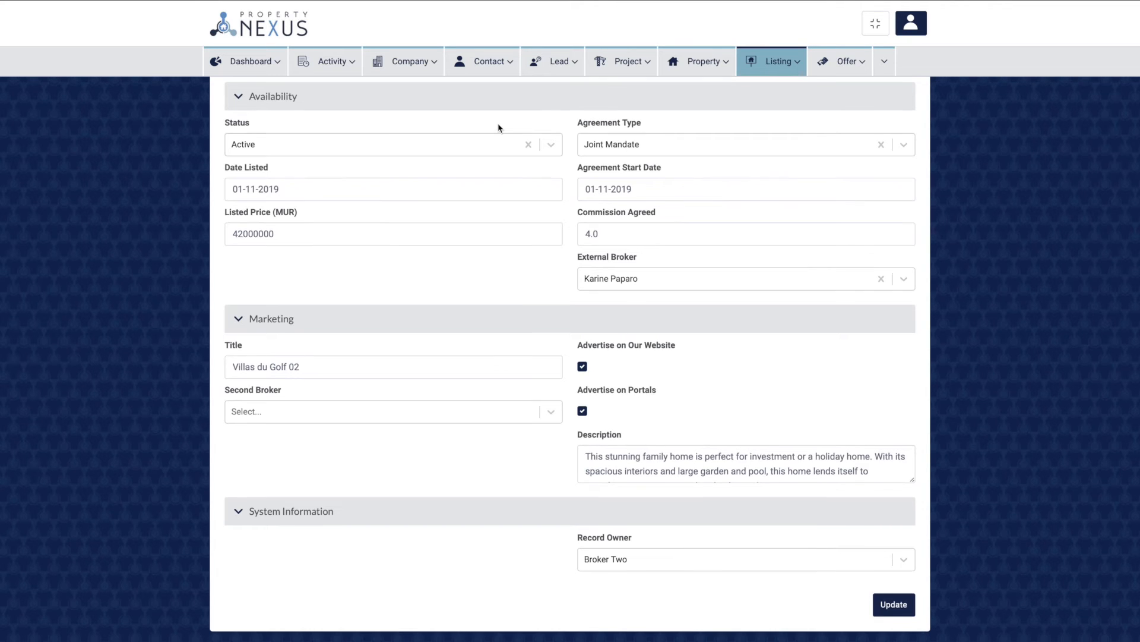
# - Set the Villas du Golf 02 listing's status to Off Market and disable advertising on the website and portals
pyautogui.click(376, 142)
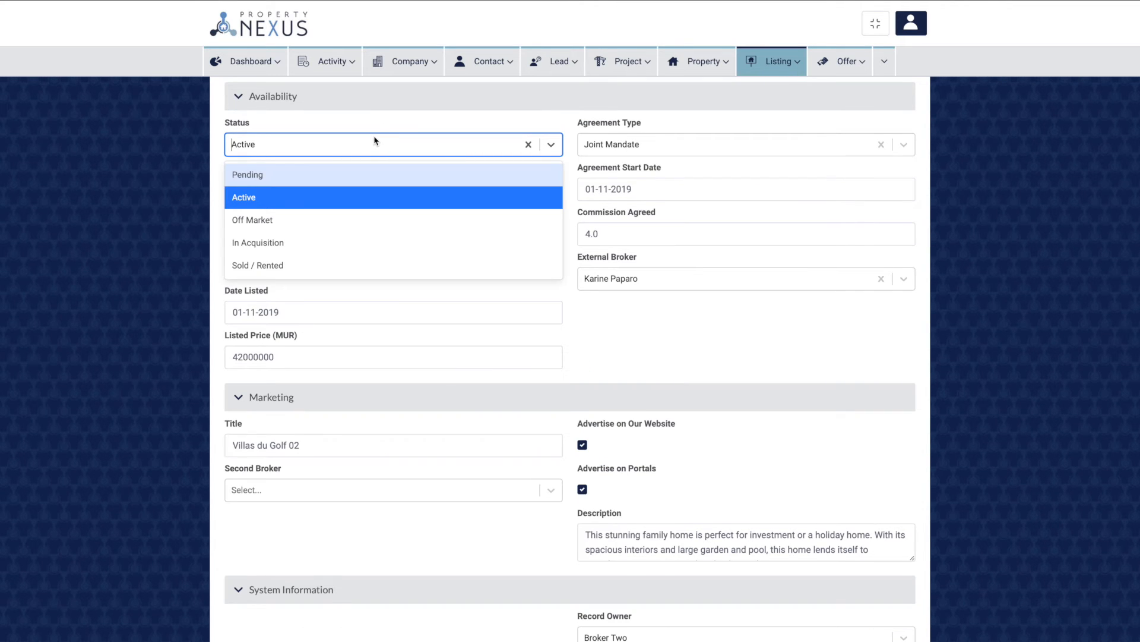
pyautogui.click(284, 220)
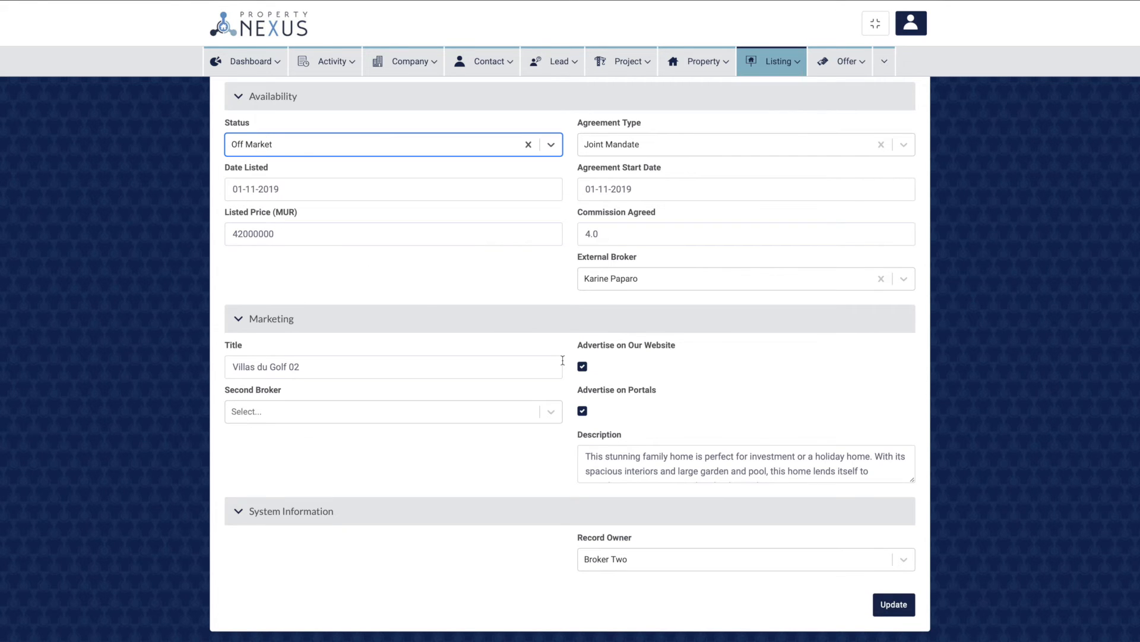
pyautogui.click(583, 366)
pyautogui.click(582, 410)
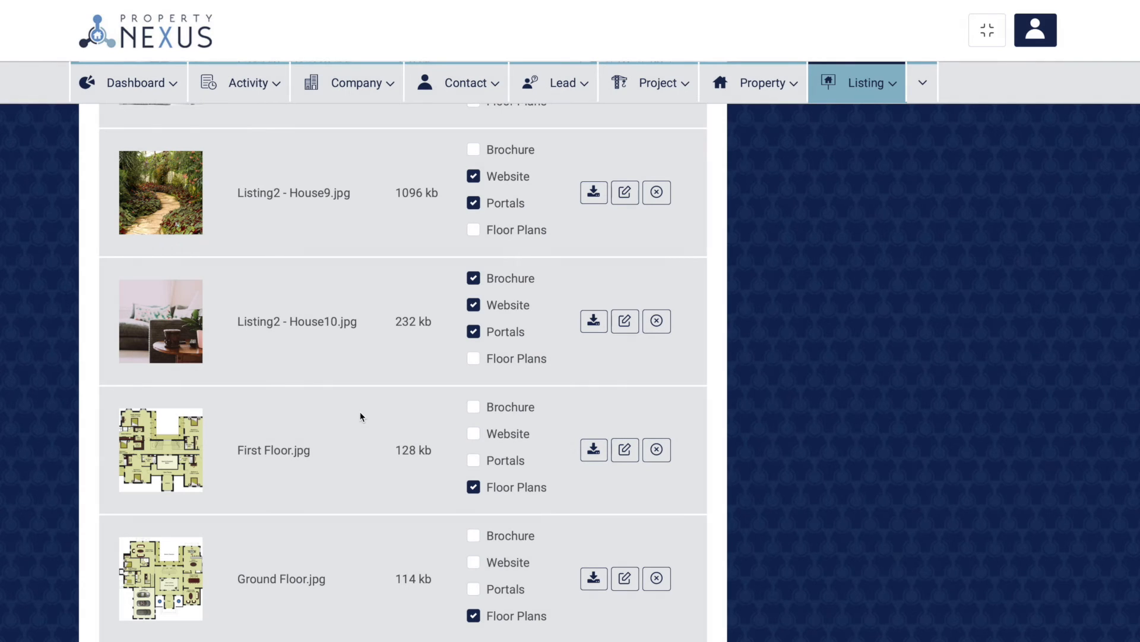
# - Examine the titles of the First Floor.jpg and Ground Floor.jpg floor plan images in the Sunny House in Balaclava listing
pyautogui.moveTo(239, 450); pyautogui.dragTo(312, 452)
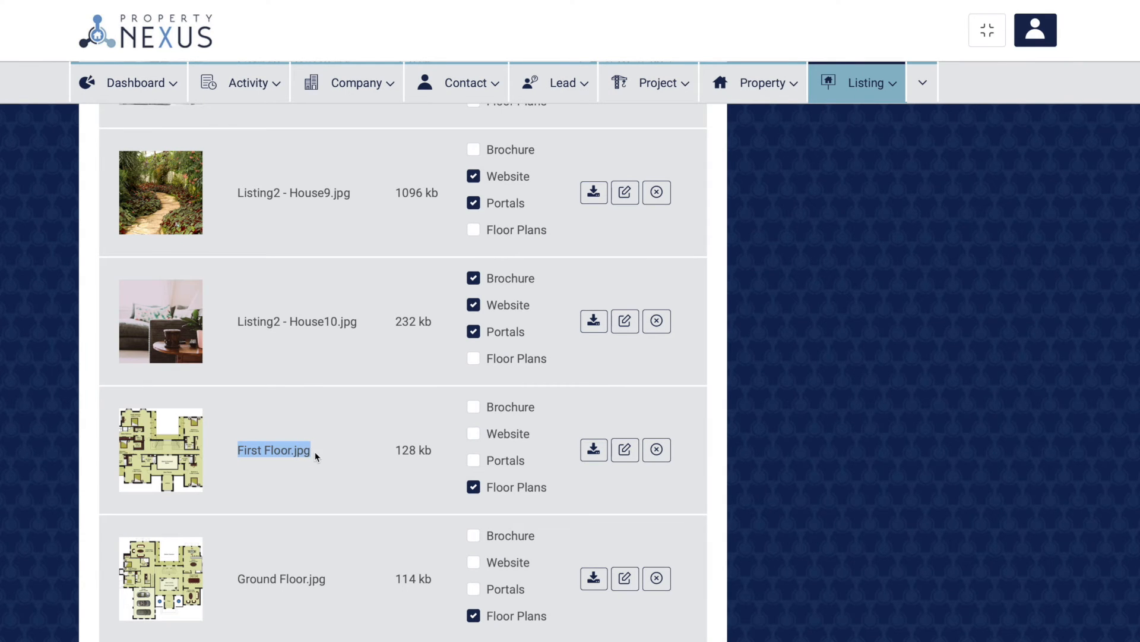
pyautogui.click(315, 451)
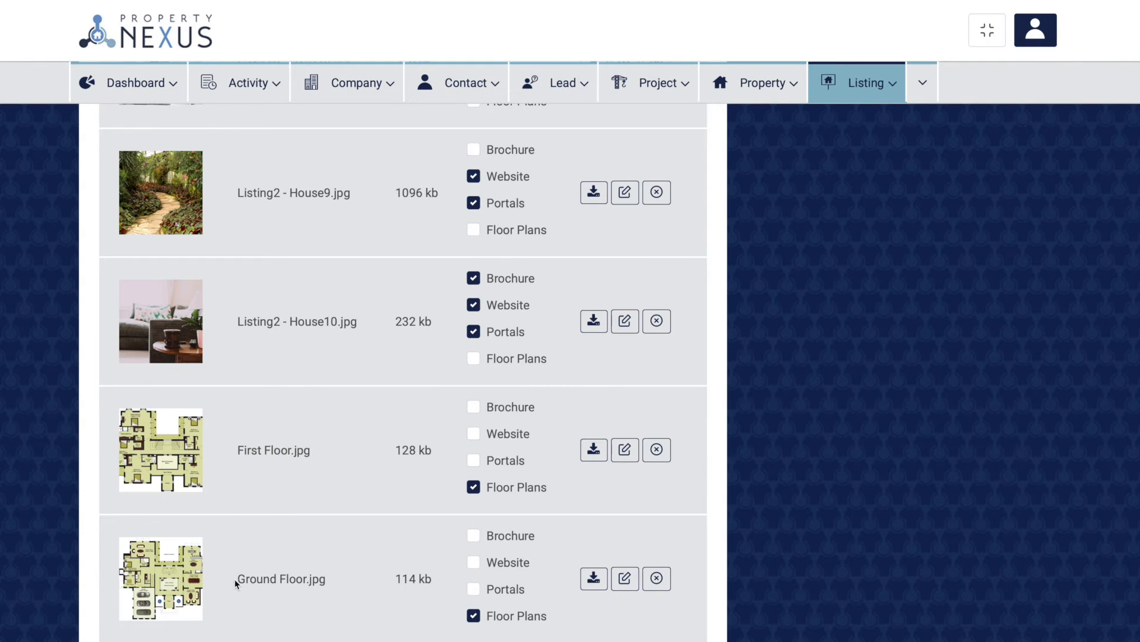
pyautogui.moveTo(235, 582); pyautogui.dragTo(326, 580)
pyautogui.click(329, 579)
# - Generate the PDF brochure for the Sunny House in Balaclava listing and check the First Floor caption on its floor plan page
pyautogui.scroll(20, 329, 579)
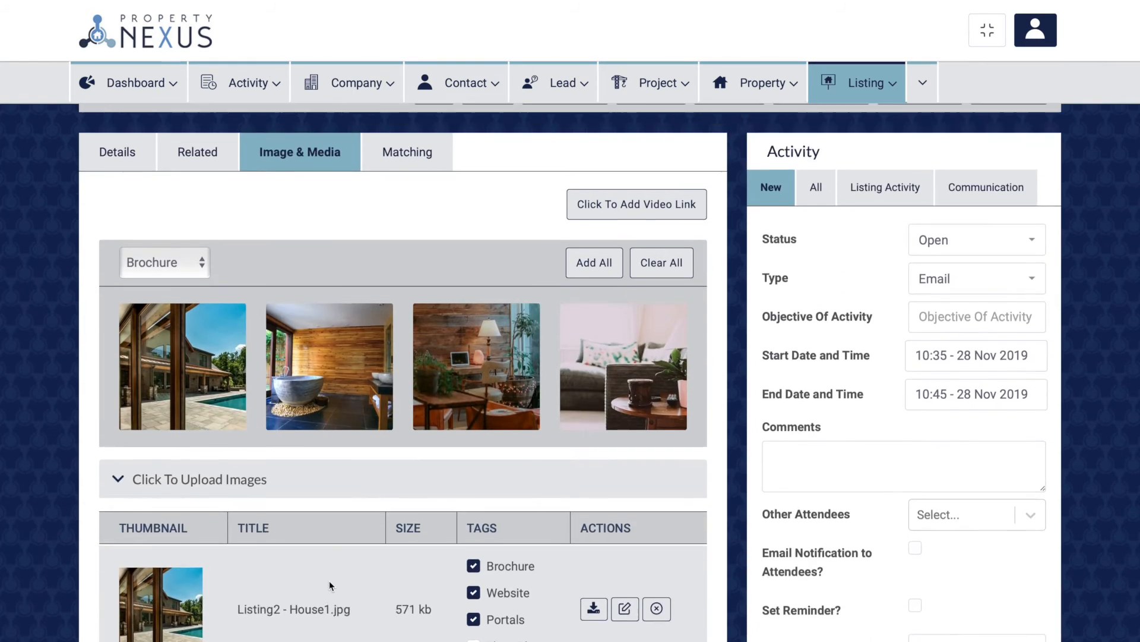
pyautogui.scroll(1, 329, 580)
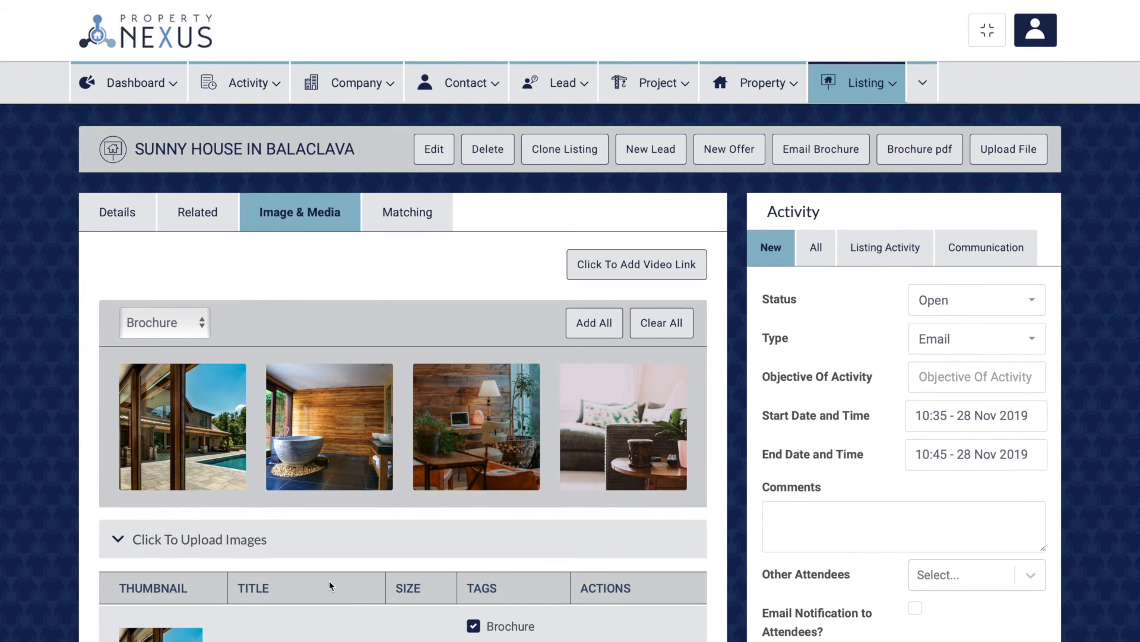
pyautogui.click(908, 152)
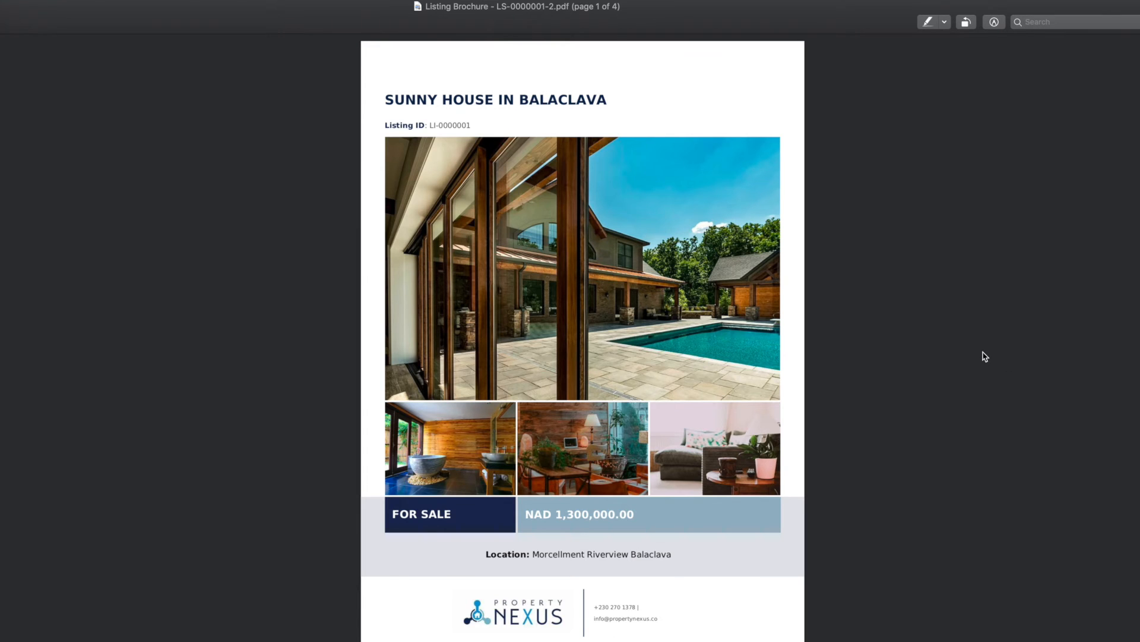
pyautogui.press('Down')
pyautogui.press('Down')
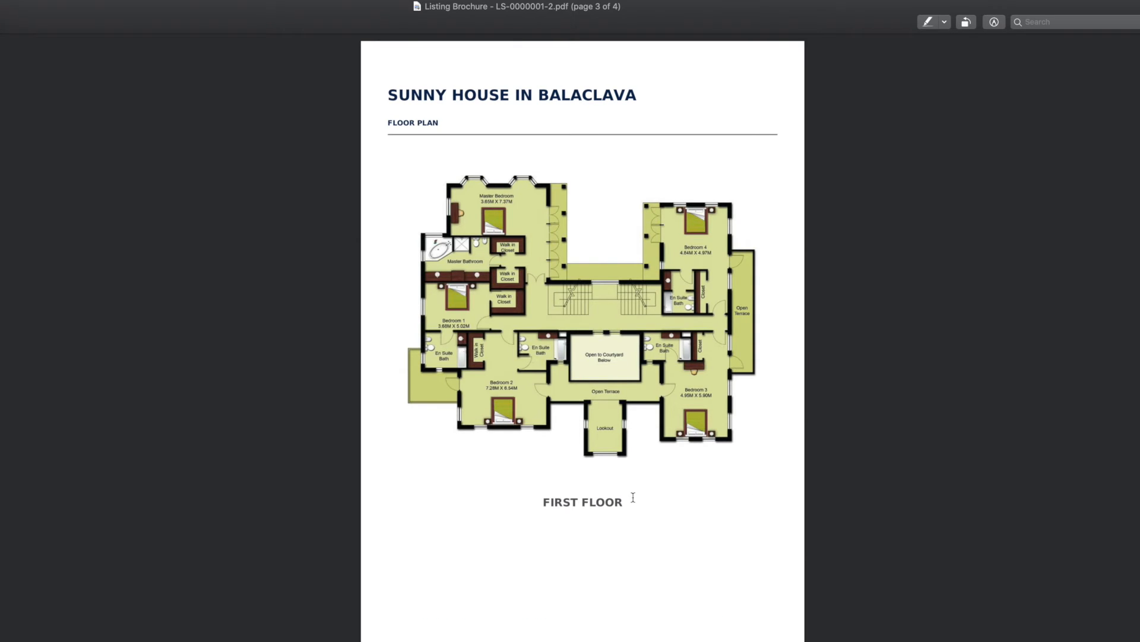
pyautogui.moveTo(543, 502); pyautogui.dragTo(627, 502)
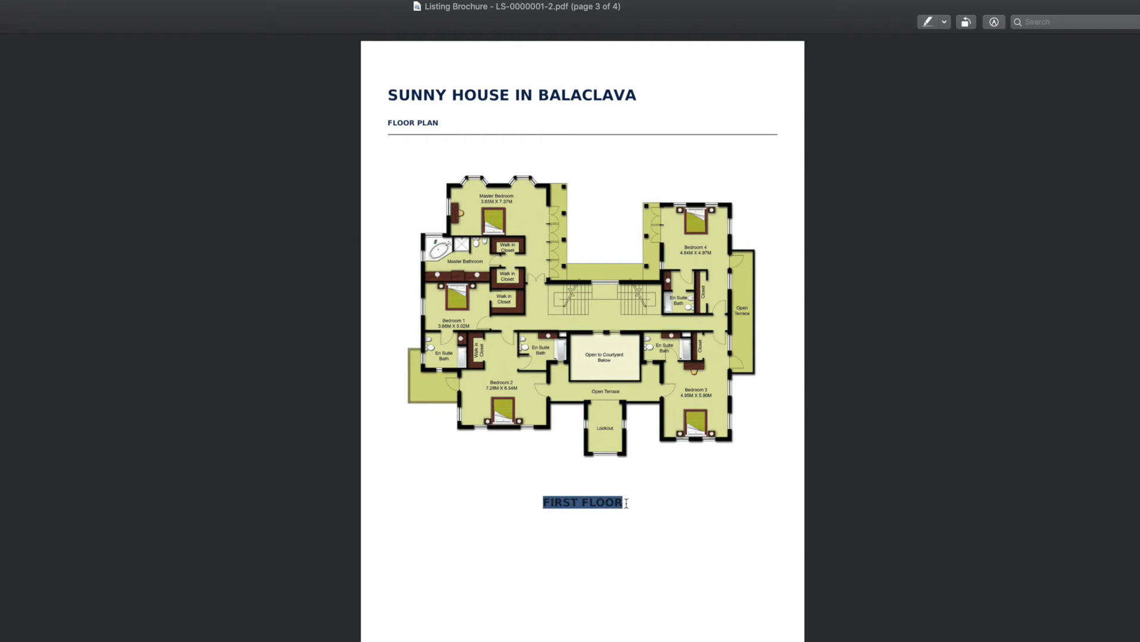
# - Check the Ground Floor caption on the last floor plan page of the Sunny House in Balaclava brochure
pyautogui.click(629, 502)
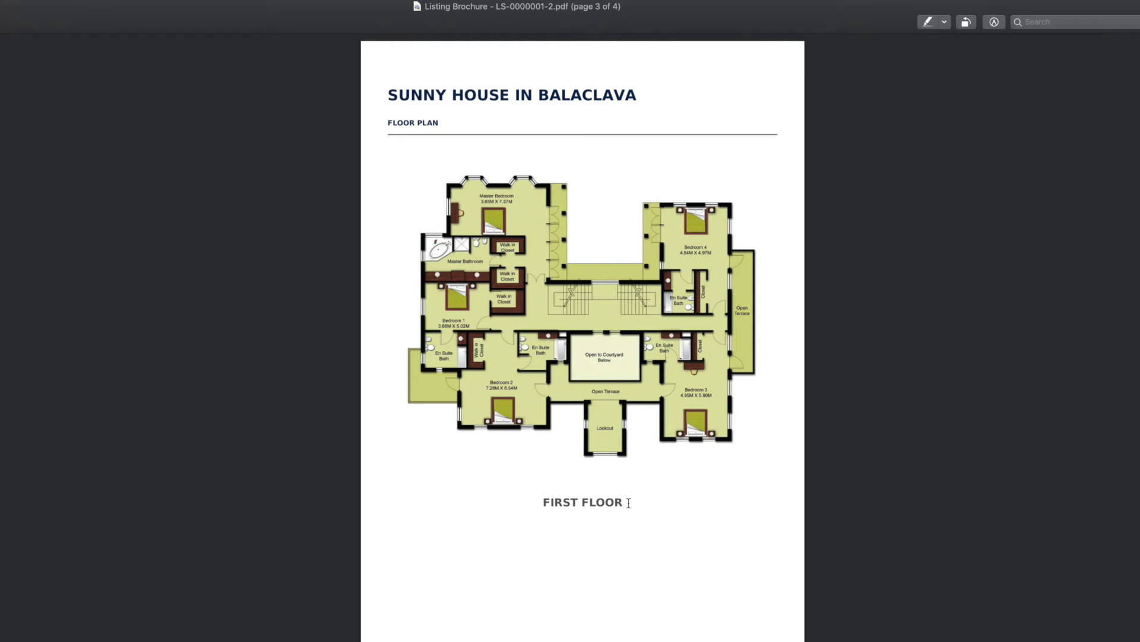
pyautogui.scroll(-2, 628, 503)
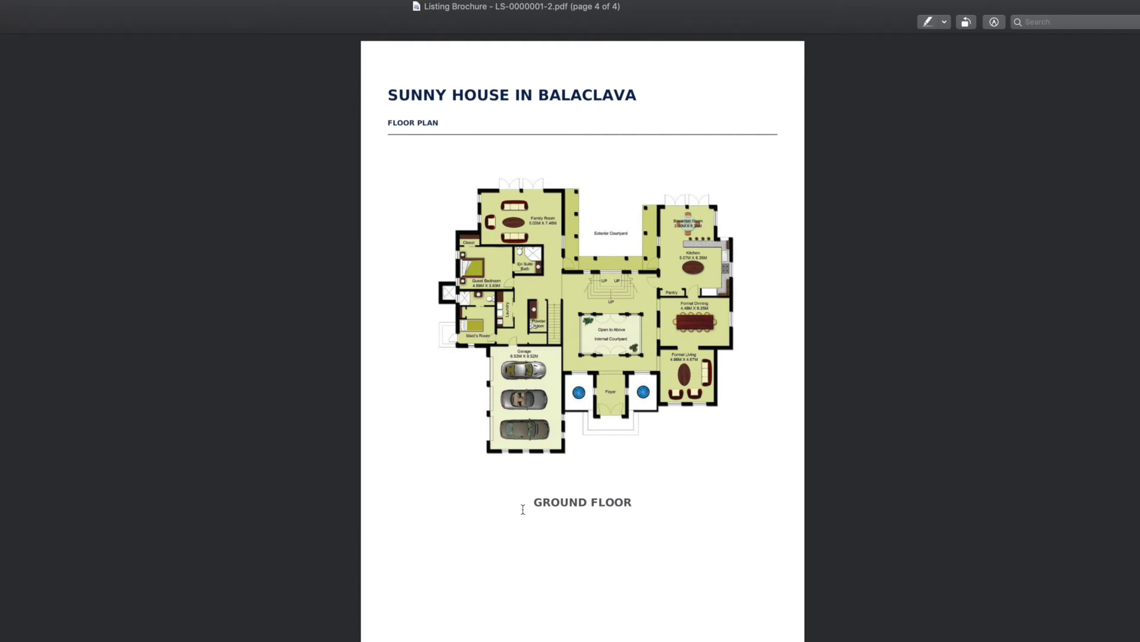
pyautogui.moveTo(533, 502); pyautogui.dragTo(640, 503)
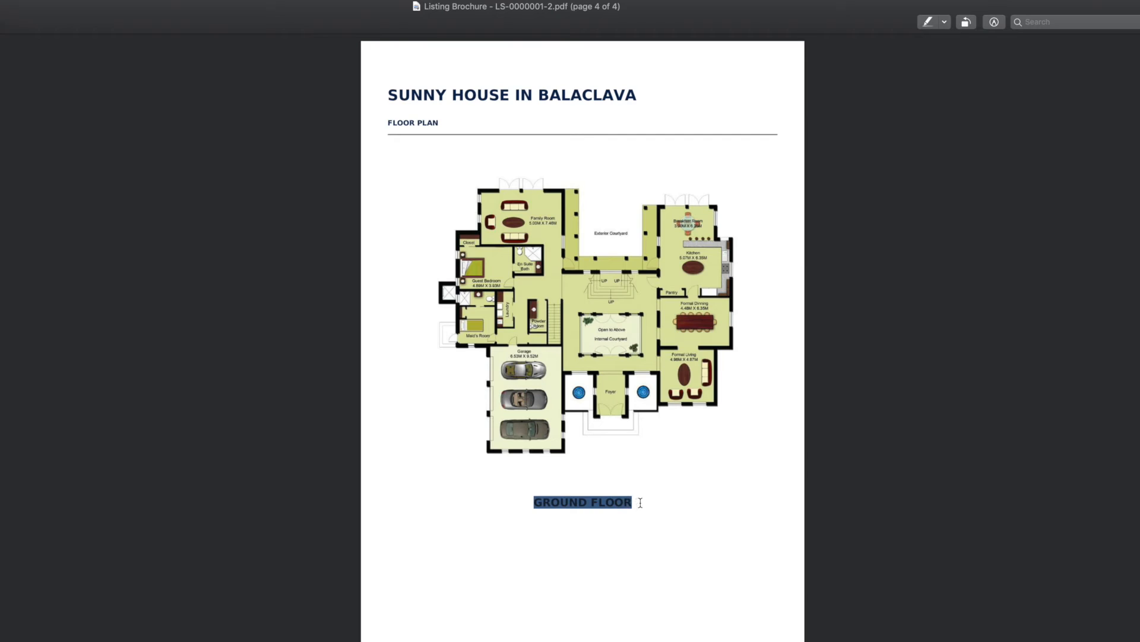
pyautogui.click(641, 503)
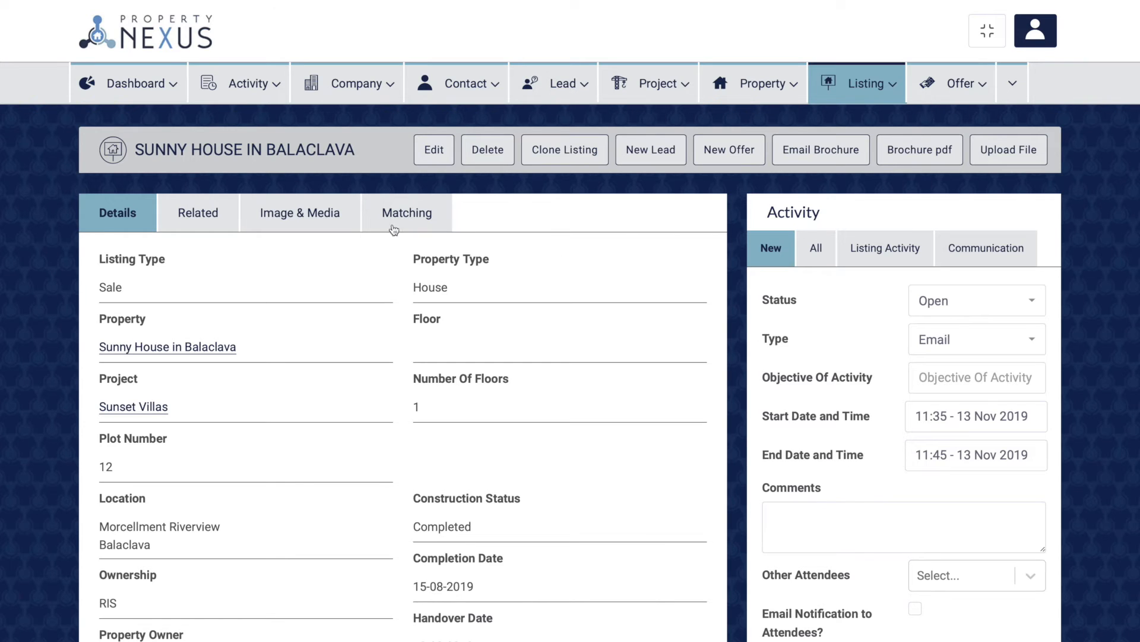
# - Upload all twelve images from the Listing 2 - House folder to the Sunny House in Balaclava listing's media
pyautogui.click(273, 212)
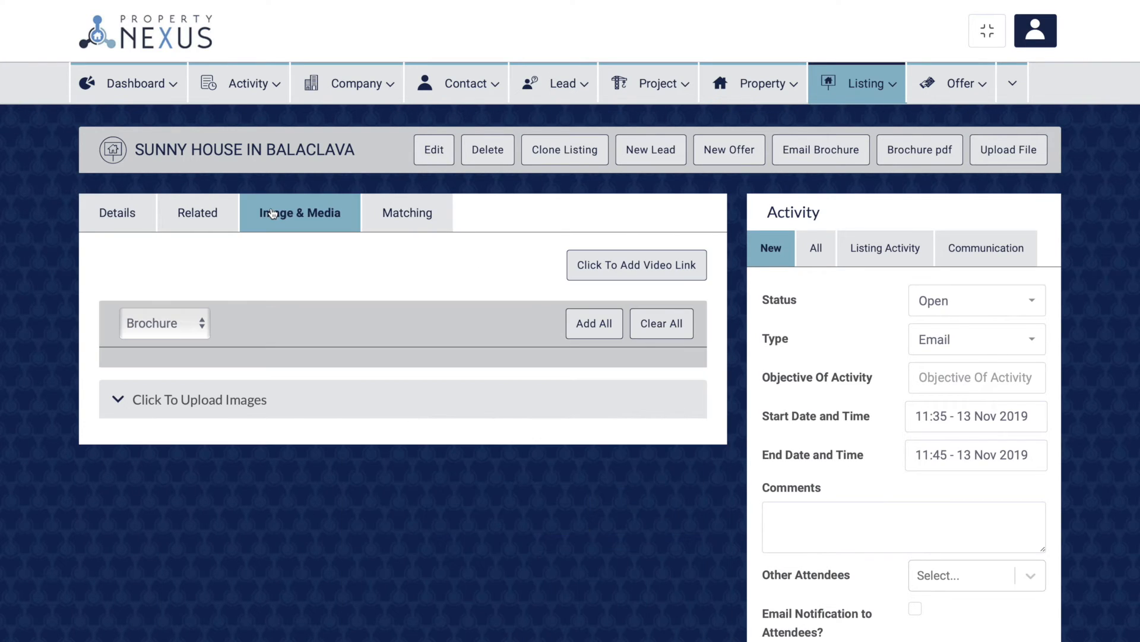
pyautogui.click(294, 404)
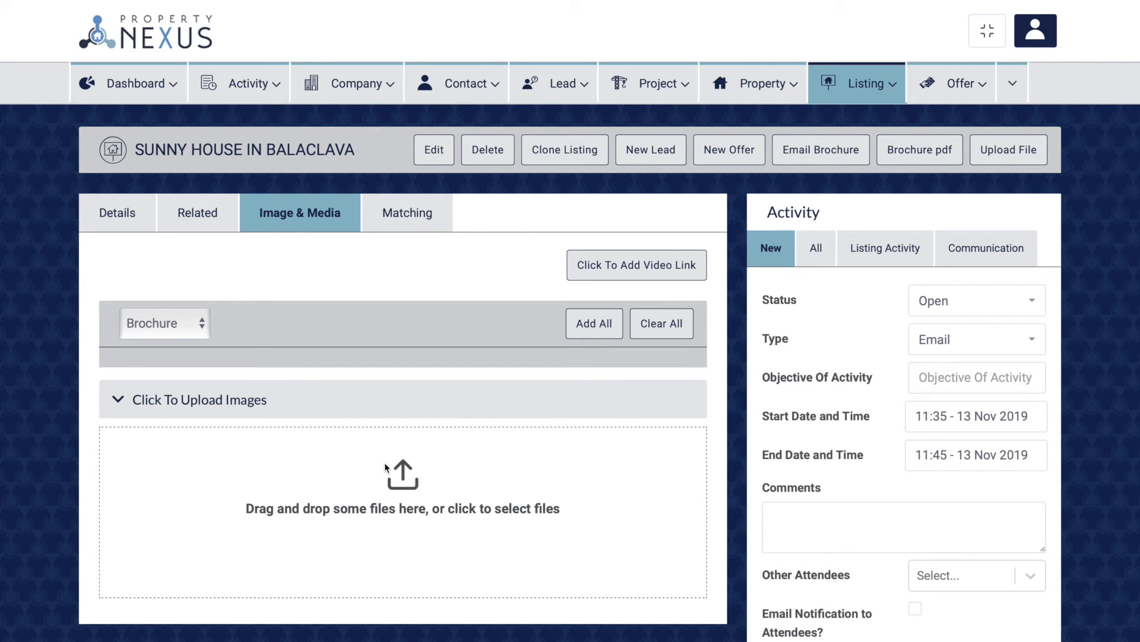
pyautogui.click(394, 469)
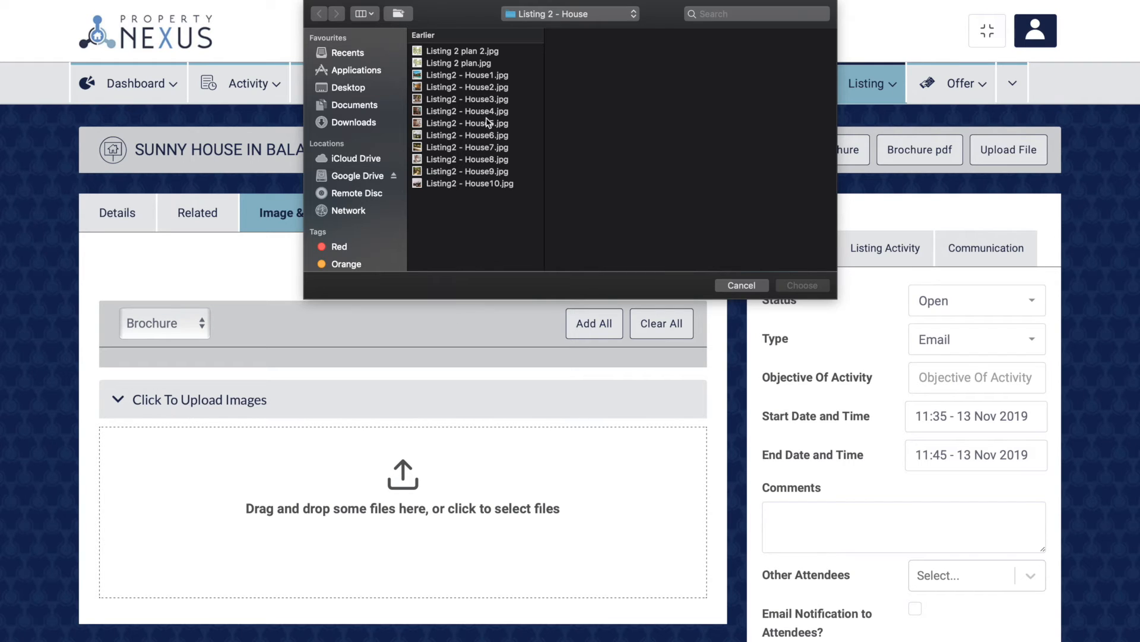
pyautogui.moveTo(491, 201); pyautogui.dragTo(449, 54)
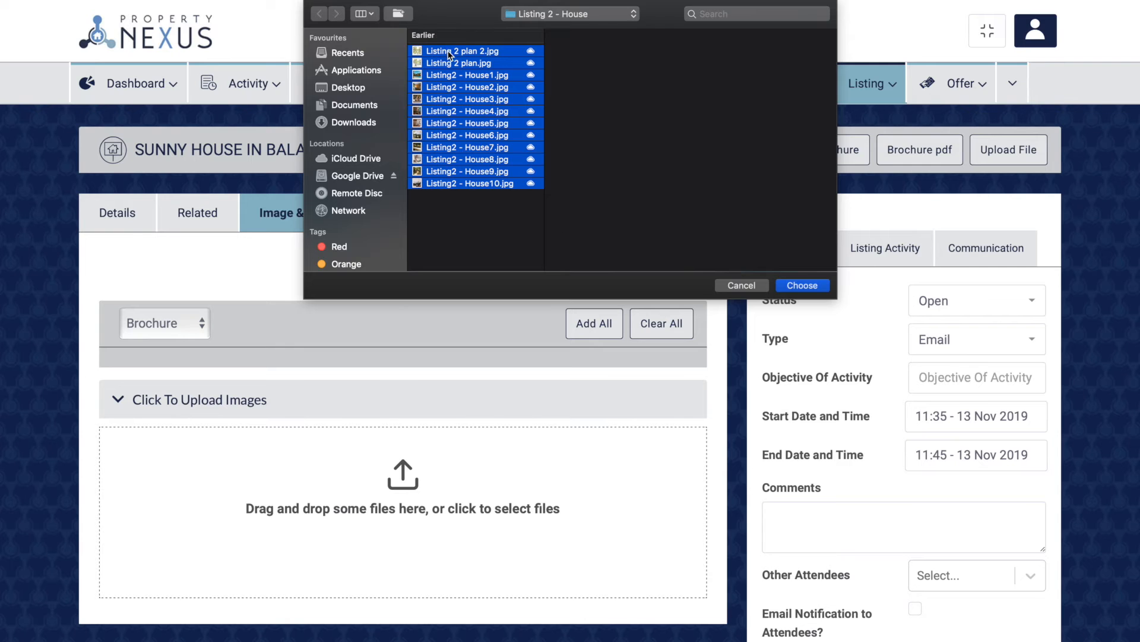
pyautogui.click(805, 287)
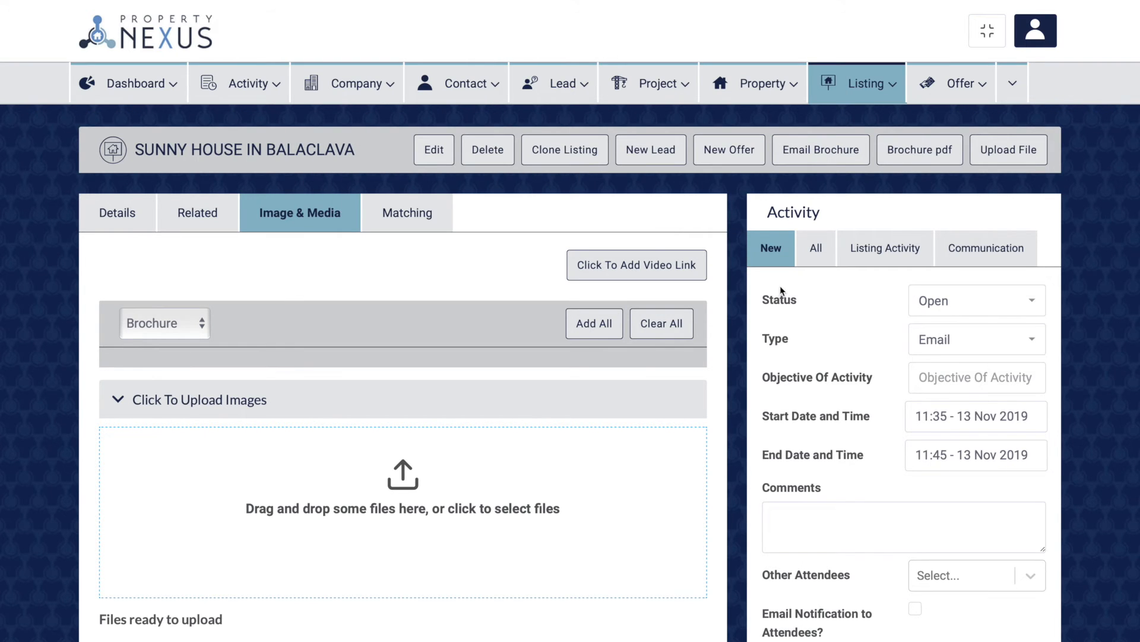
pyautogui.scroll(-1, 343, 455)
pyautogui.scroll(-9, 343, 458)
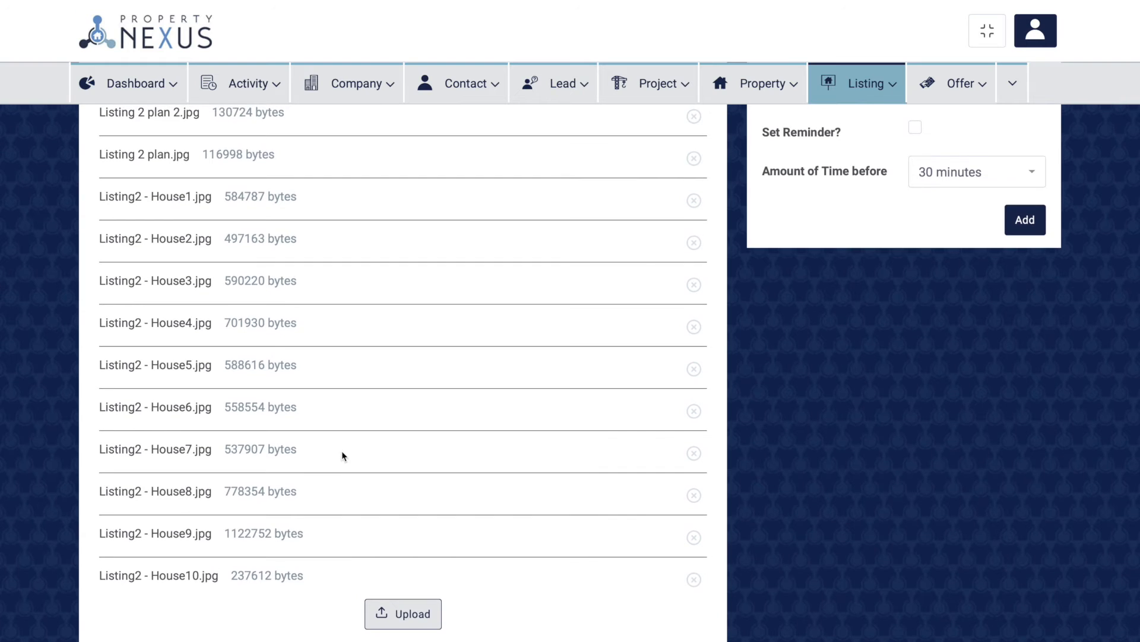
pyautogui.click(404, 613)
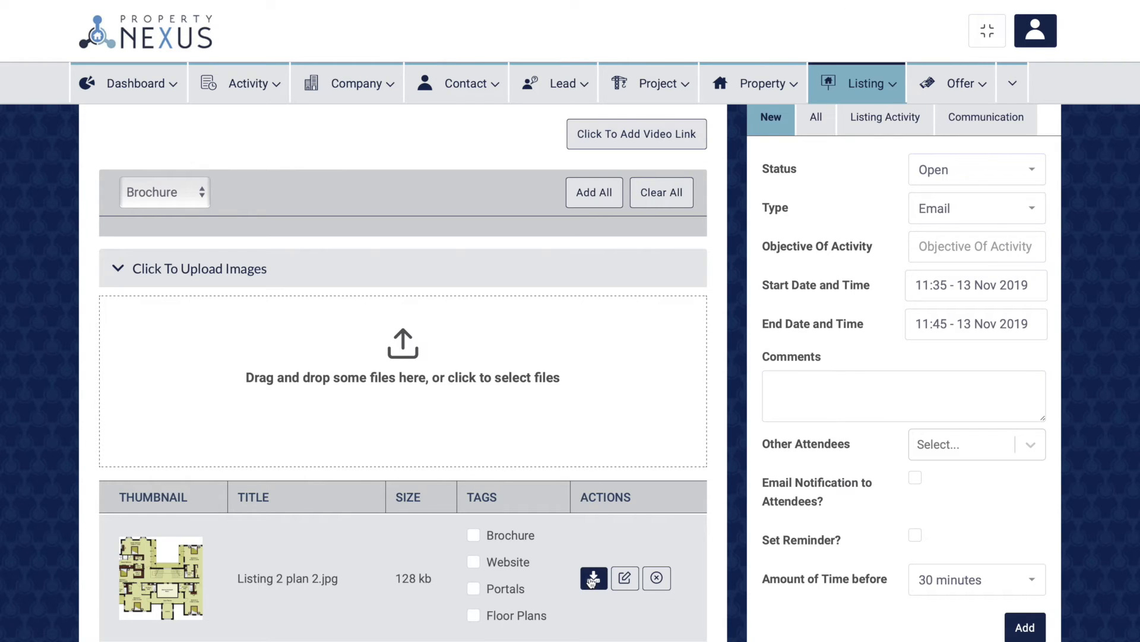
# - Rename the uploaded image Listing 2 plan 2.jpg as Ground Floor
pyautogui.click(627, 580)
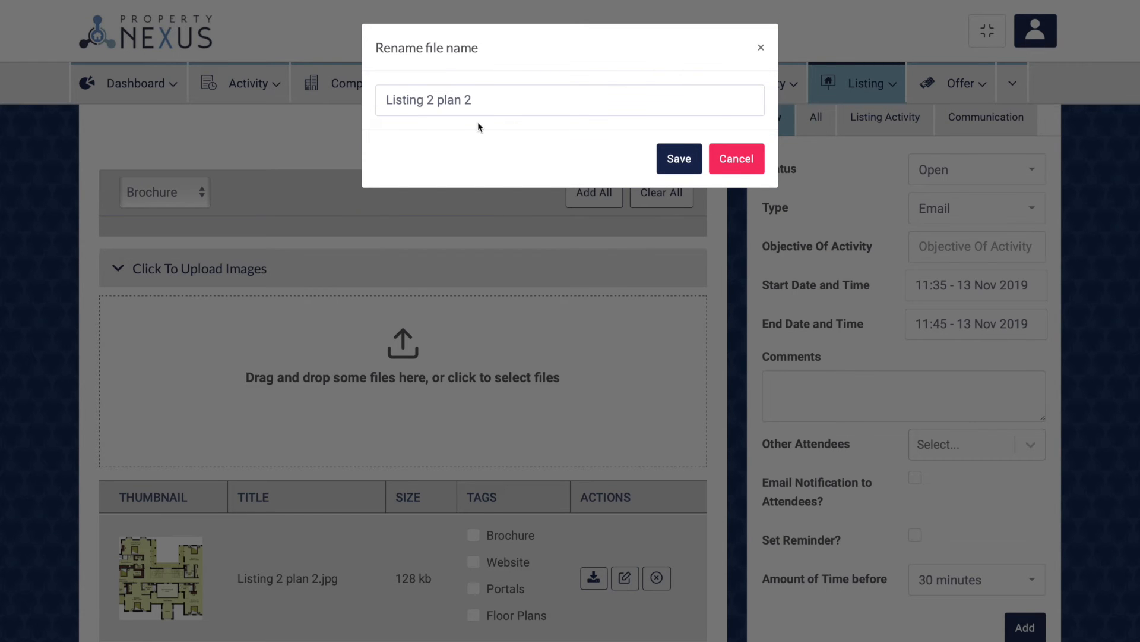
pyautogui.moveTo(421, 92); pyautogui.dragTo(374, 93)
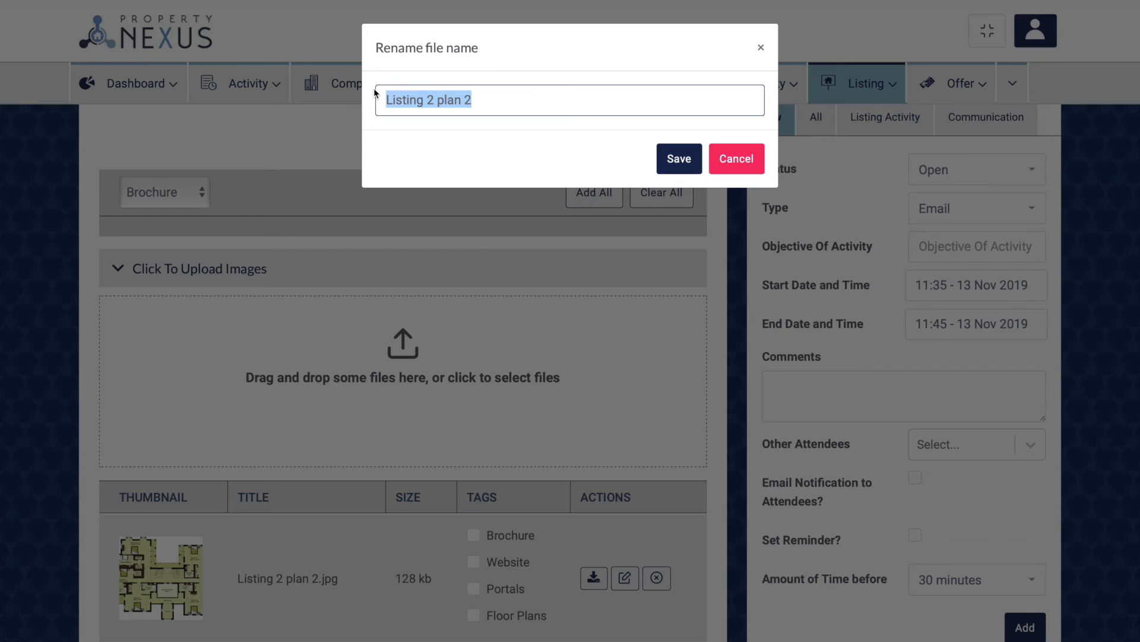
pyautogui.write('Ground')
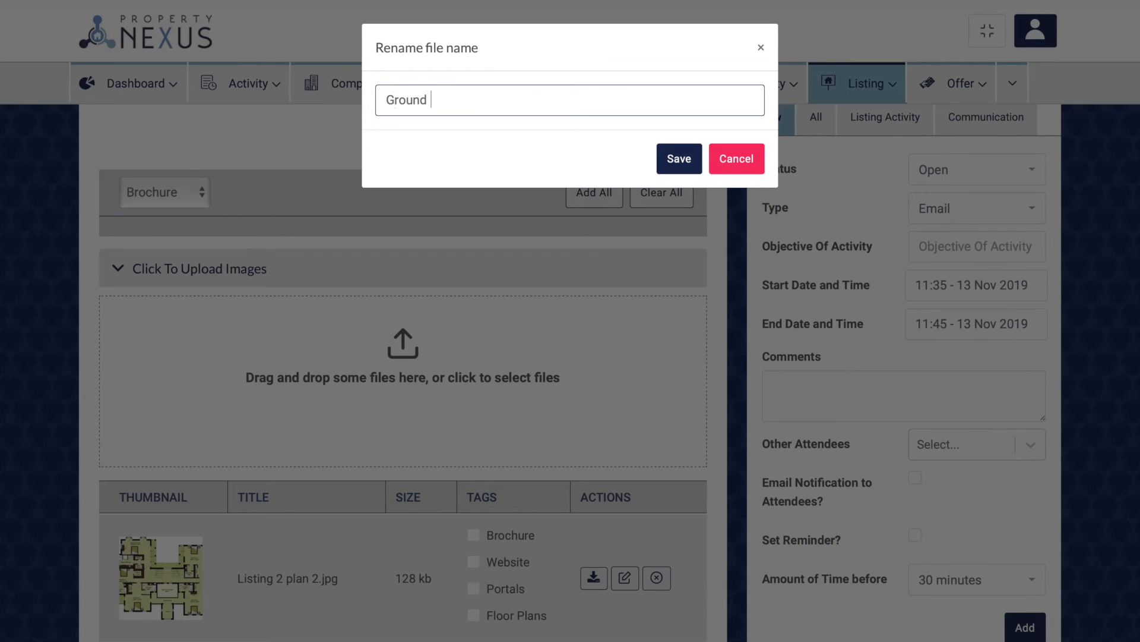
pyautogui.write(' Floor')
pyautogui.click(673, 152)
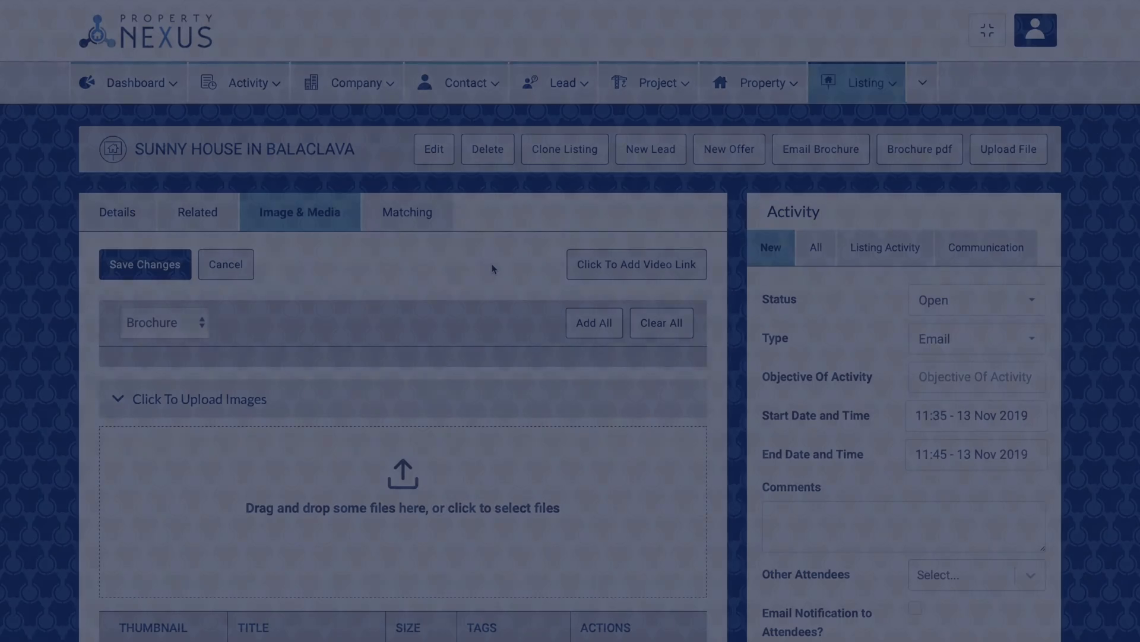
# - Tag the Ground Floor.jpg image for Brochure, Website, Portals and Floor Plans
pyautogui.scroll(-1, 491, 269)
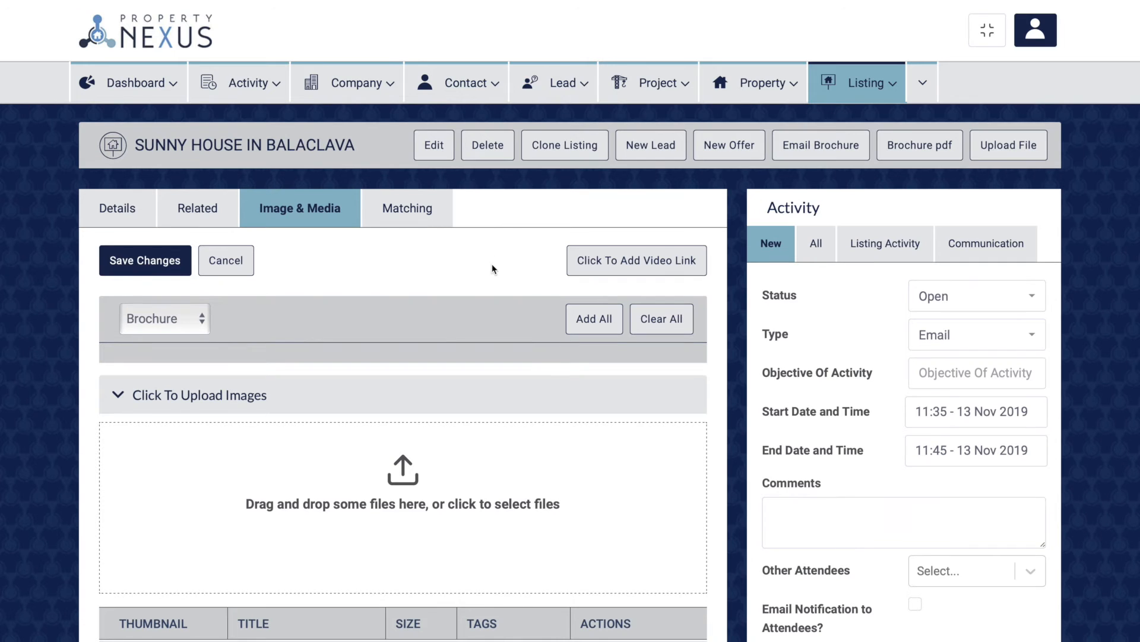
pyautogui.scroll(-3, 492, 269)
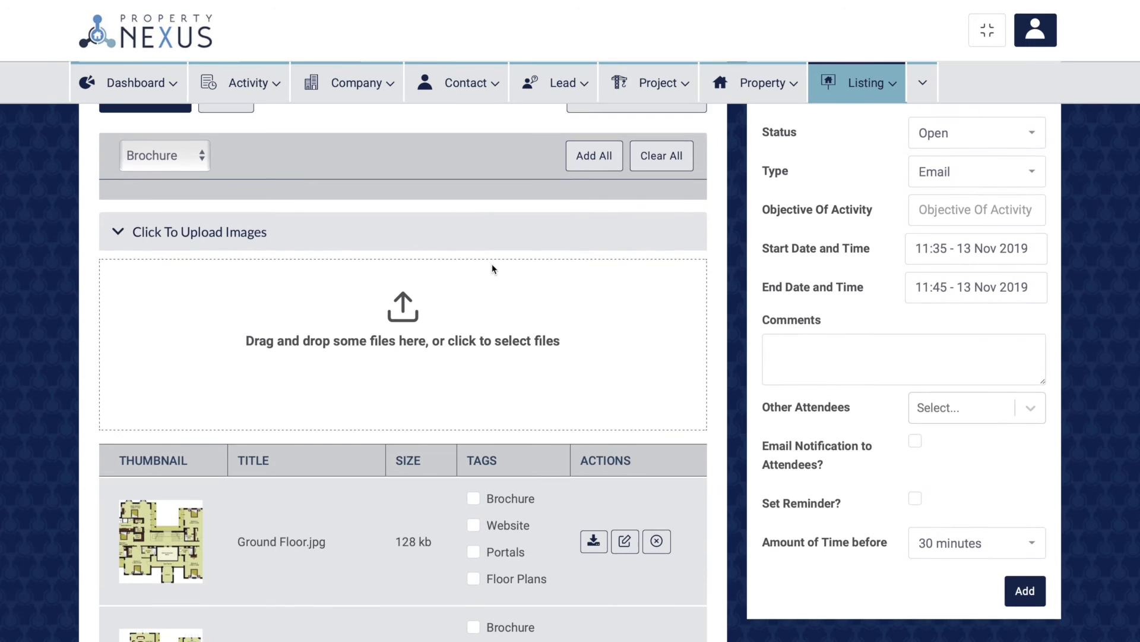
pyautogui.scroll(-2, 492, 268)
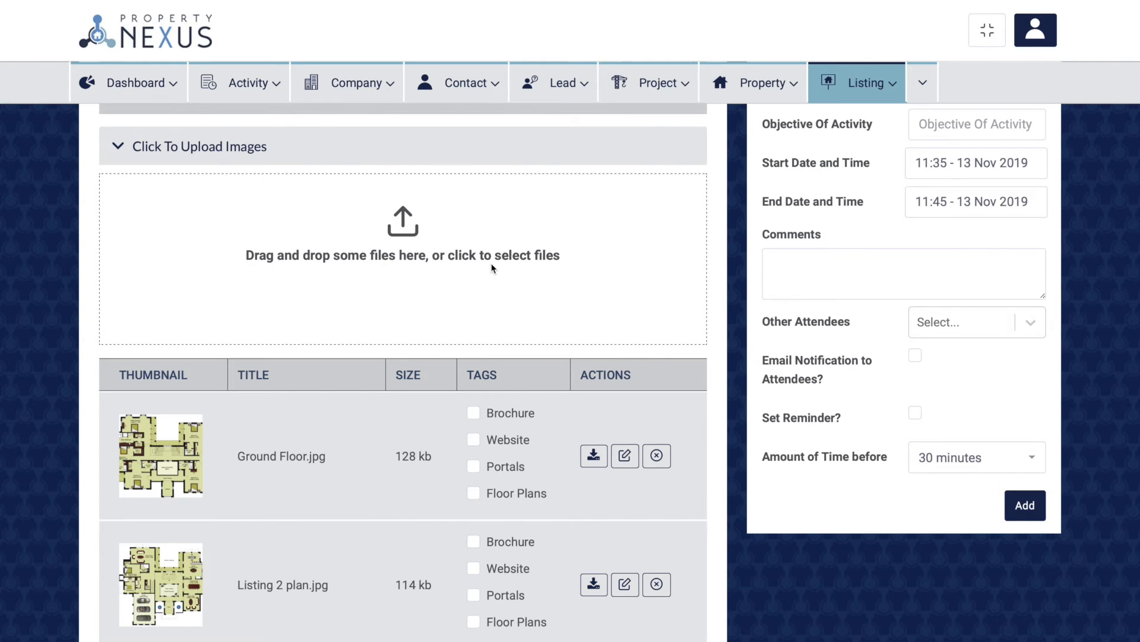
pyautogui.click(472, 413)
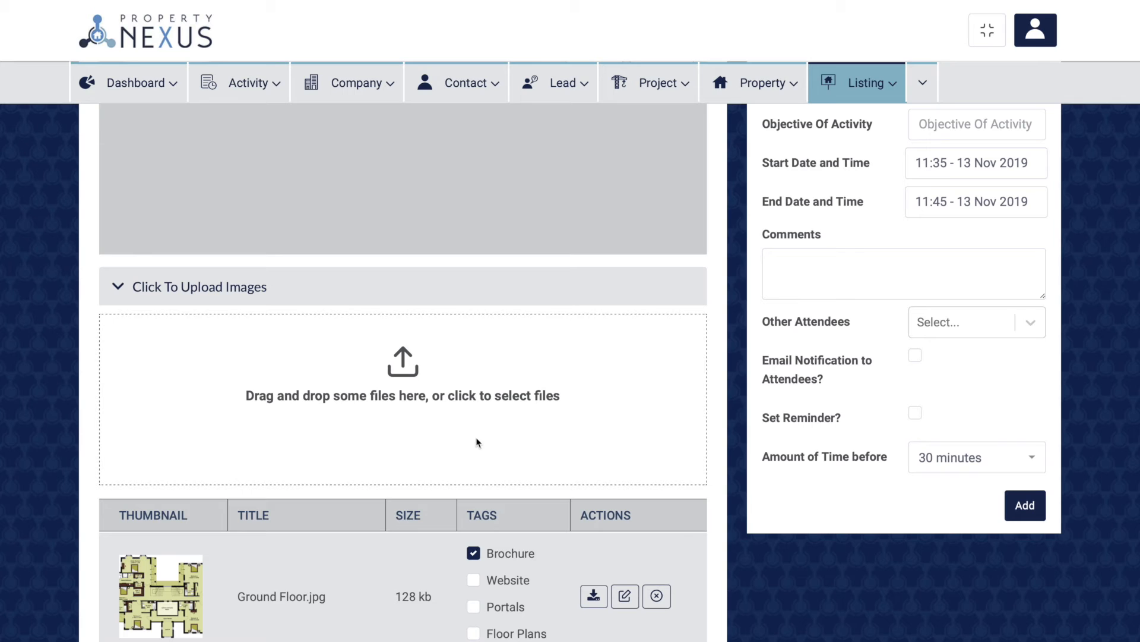
pyautogui.click(474, 580)
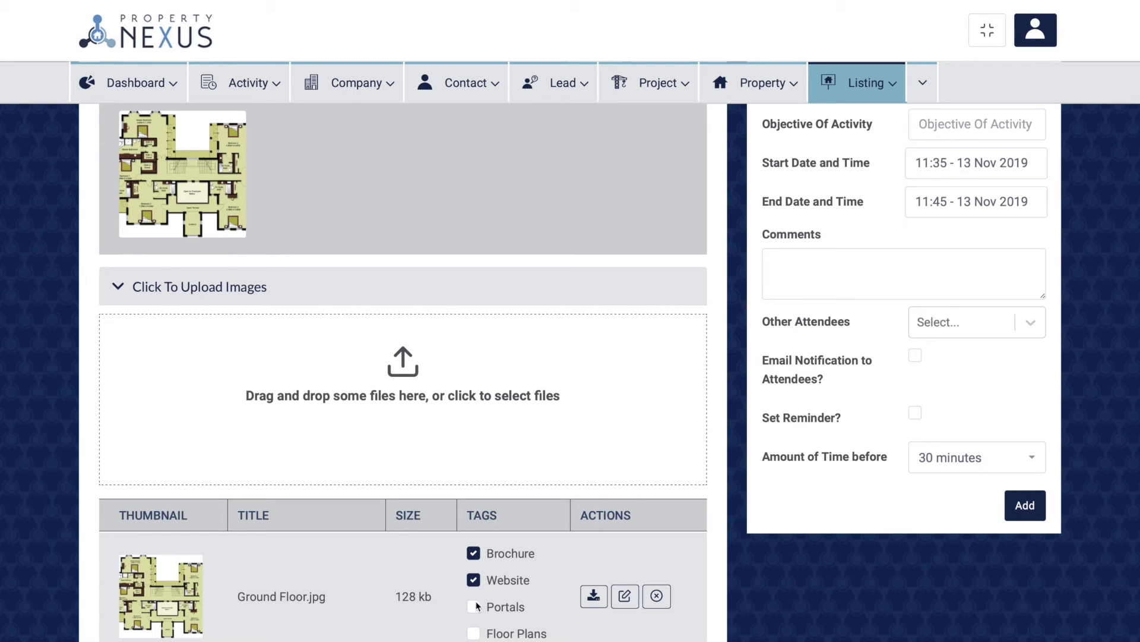
pyautogui.click(473, 606)
pyautogui.click(474, 633)
pyautogui.scroll(5, 475, 636)
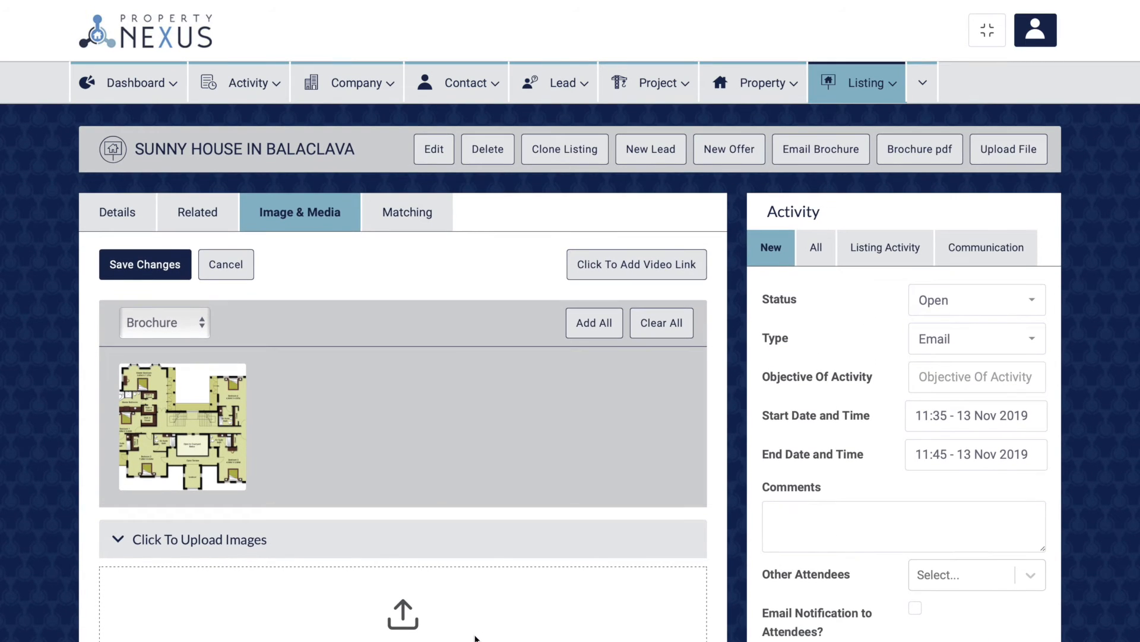
# - Add all uploaded images to the Brochure set and switch the image preview to the Website set
pyautogui.click(595, 323)
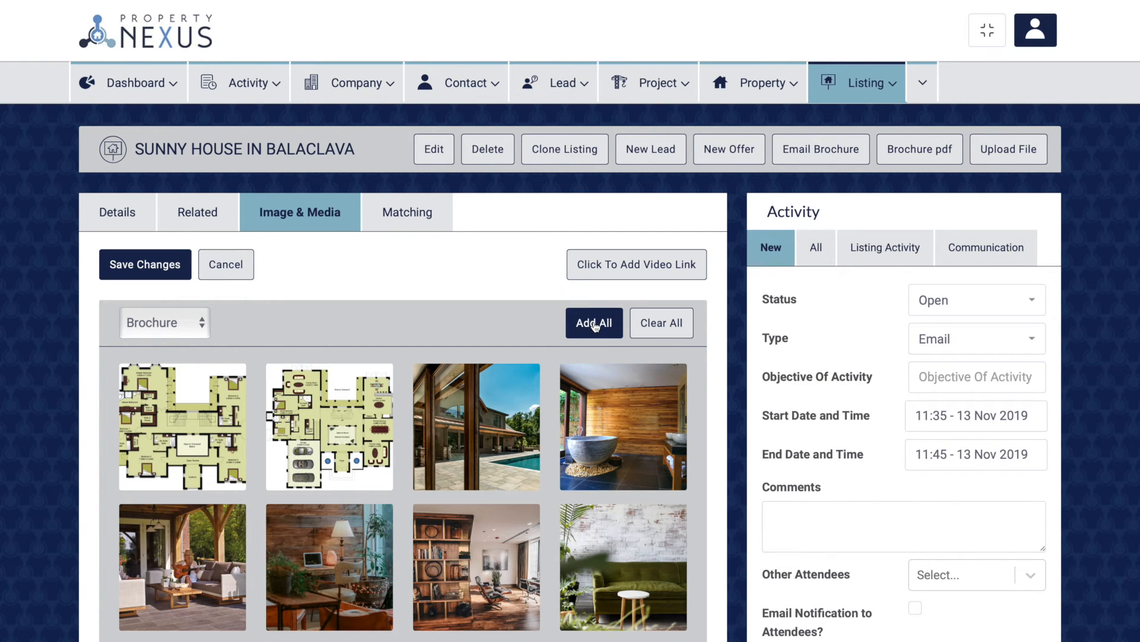
pyautogui.click(187, 322)
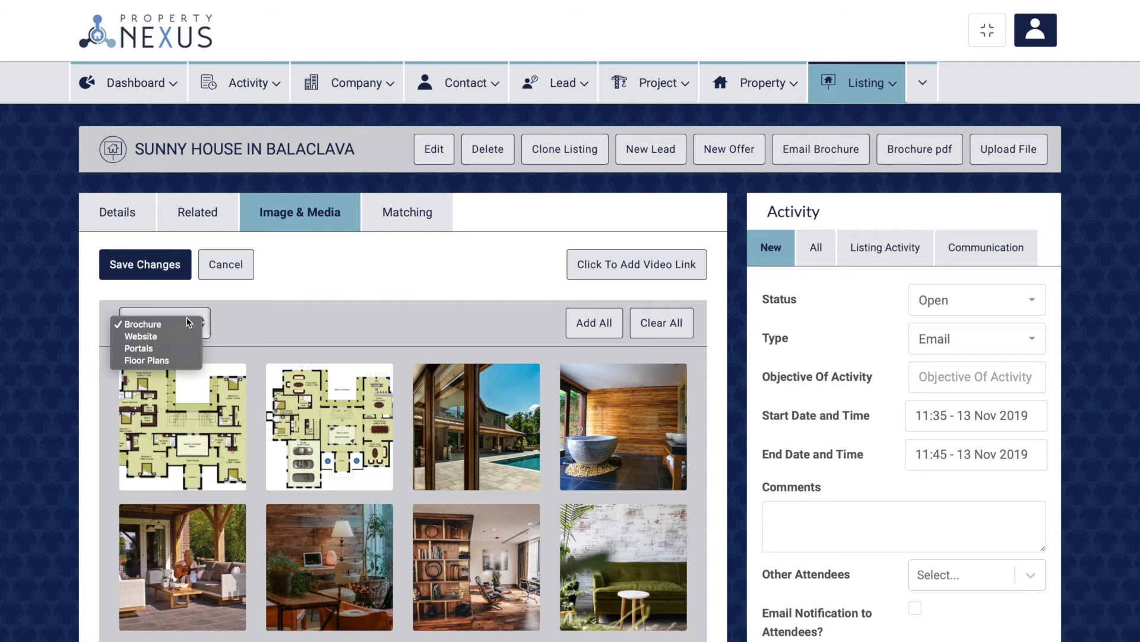
pyautogui.click(181, 336)
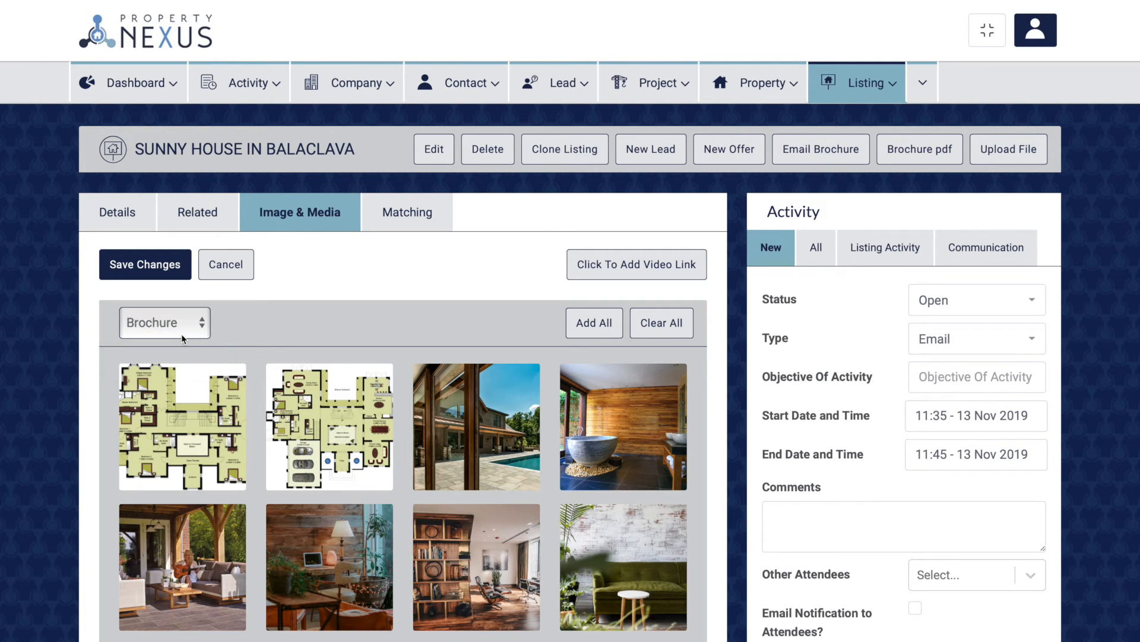
pyautogui.scroll(-5, 181, 334)
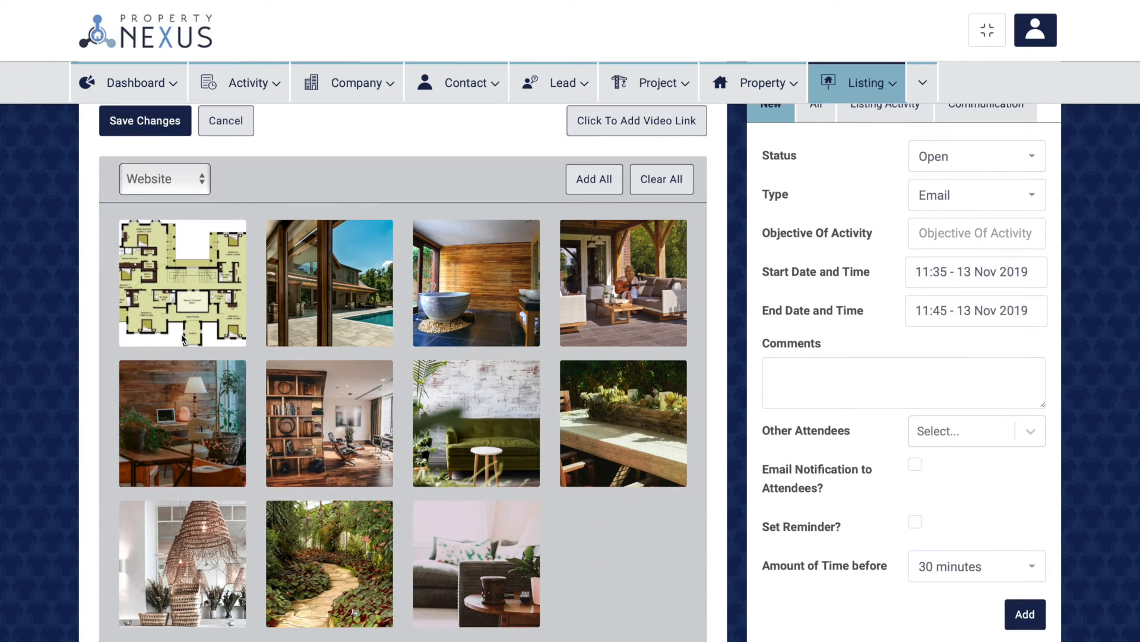
pyautogui.scroll(-6, 180, 334)
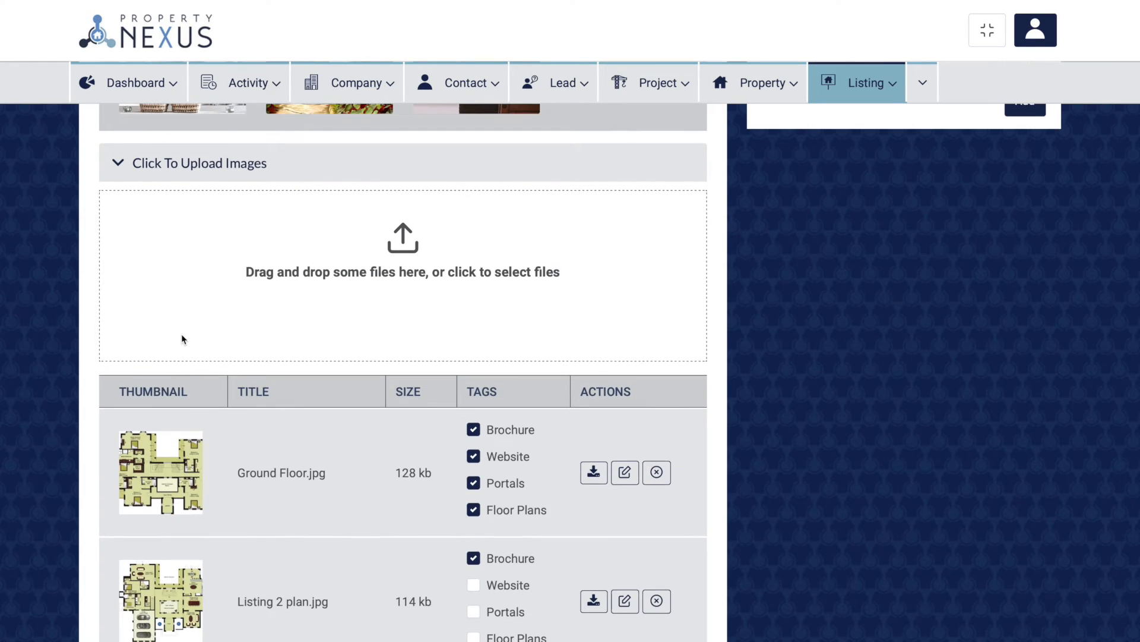
# - Clear the Brochure, Website, Portals and Floor Plans tags from the Ground Floor.jpg image
pyautogui.click(474, 431)
pyautogui.click(474, 456)
pyautogui.click(476, 483)
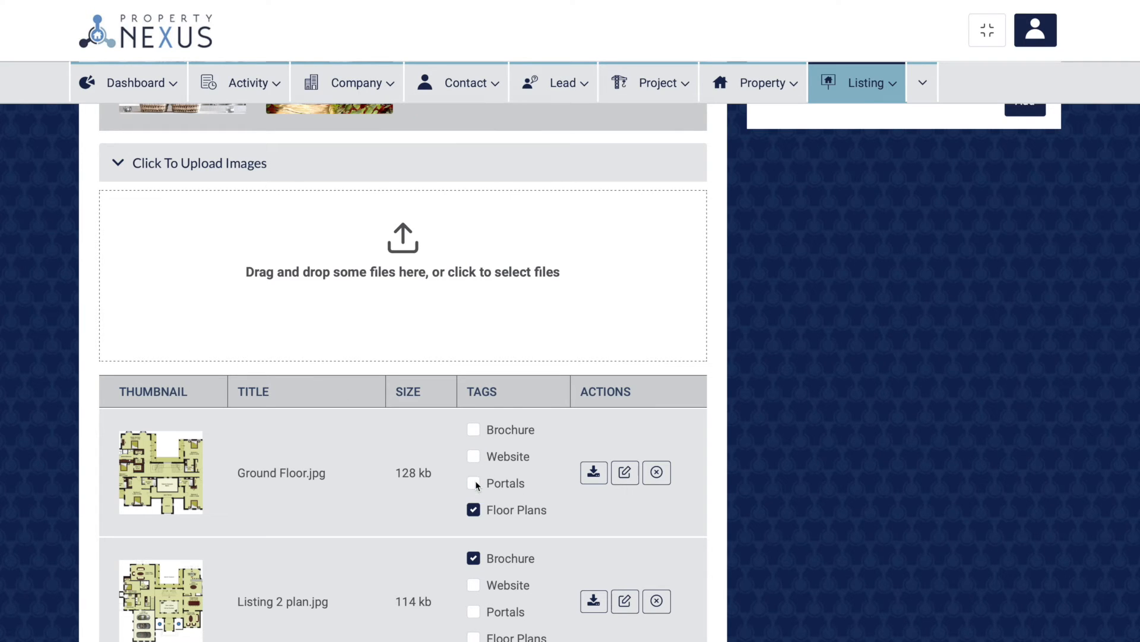
pyautogui.click(475, 509)
pyautogui.scroll(10, 456, 491)
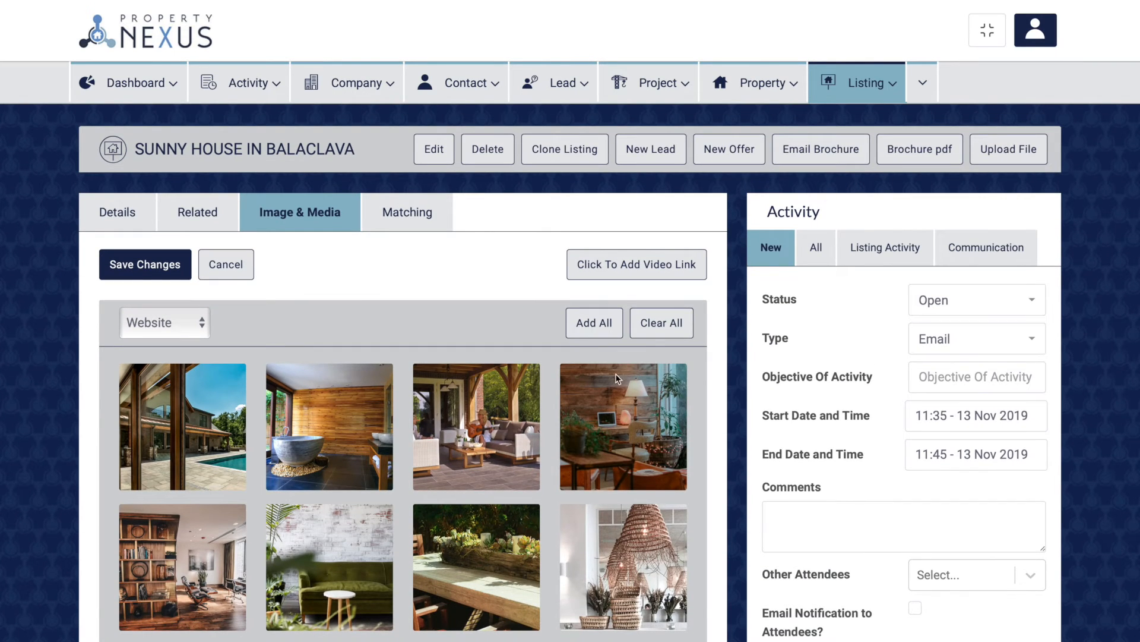
# - Include all images in the Website set, reorder it with the pool photo first and the bathroom photo second, and save the changes
pyautogui.click(663, 325)
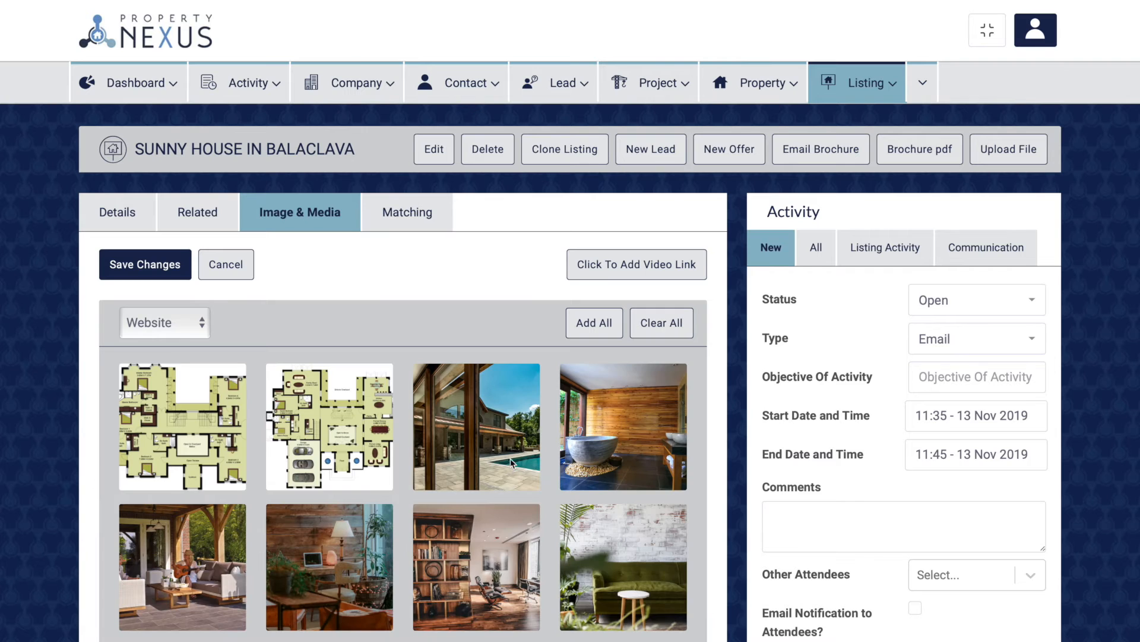
pyautogui.moveTo(511, 463); pyautogui.dragTo(208, 440)
pyautogui.moveTo(618, 437); pyautogui.dragTo(290, 429)
pyautogui.scroll(-2, 295, 433)
pyautogui.scroll(-1, 294, 438)
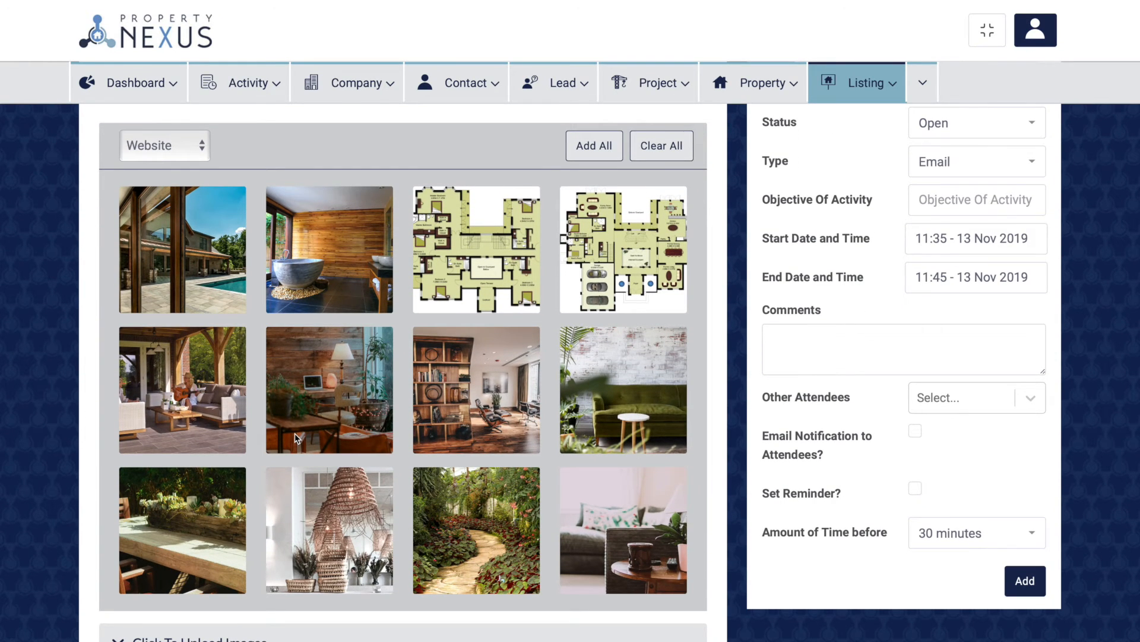
pyautogui.scroll(3, 294, 433)
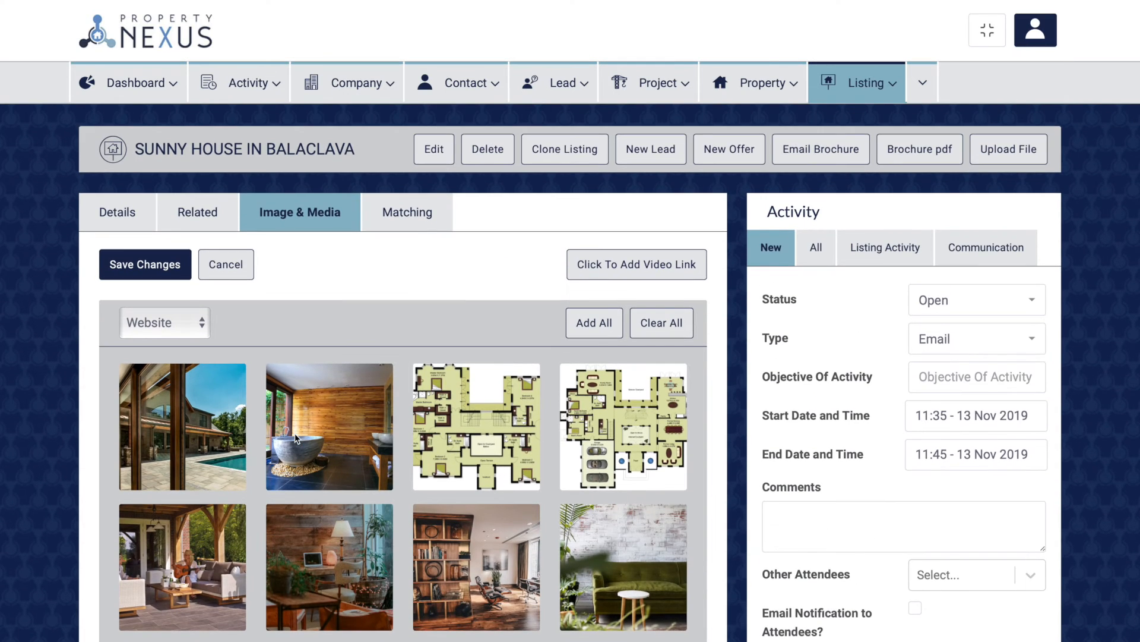
pyautogui.click(152, 266)
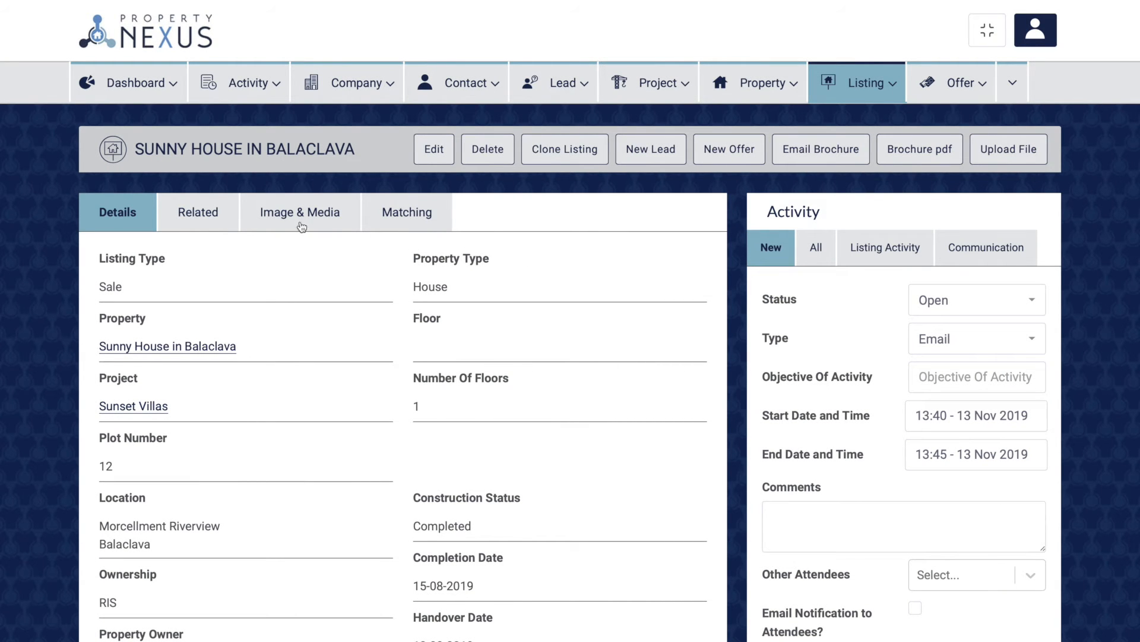
# - Upload all twelve images from the Listing 2 - House folder to the Sunny House in Balaclava listing
pyautogui.click(268, 219)
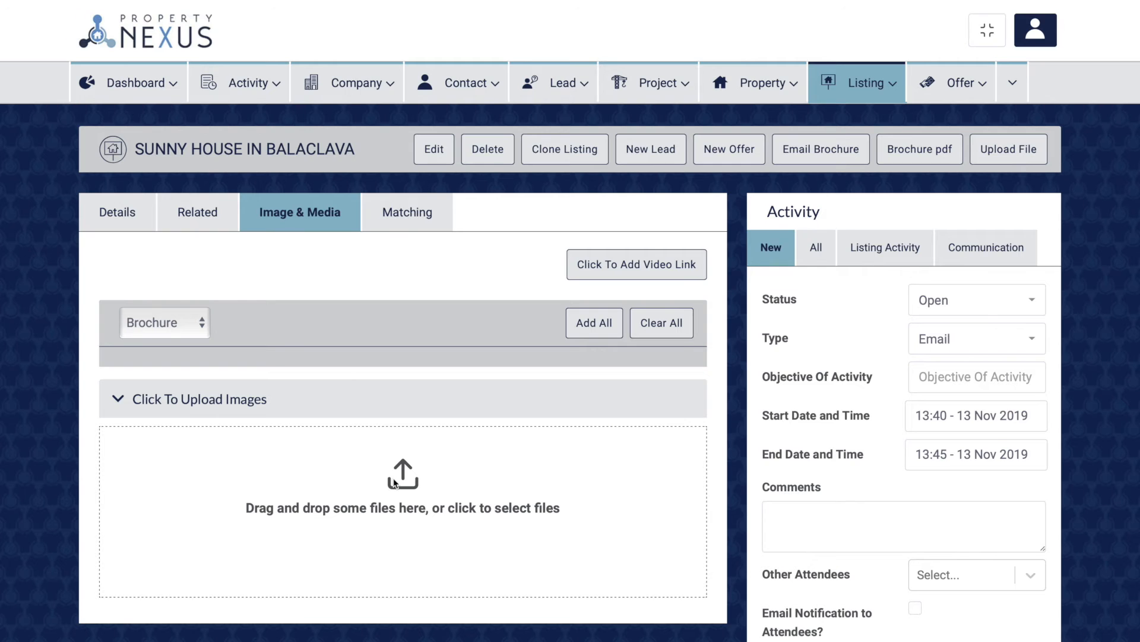
pyautogui.click(400, 460)
pyautogui.press('super+a')
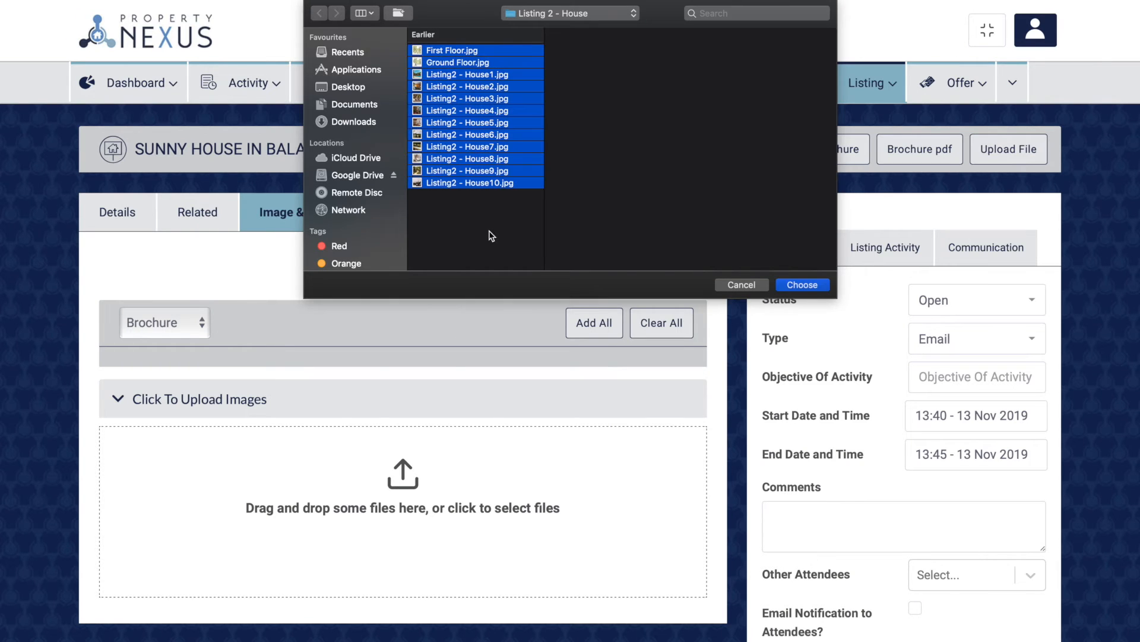
pyautogui.click(809, 285)
pyautogui.scroll(-10, 505, 450)
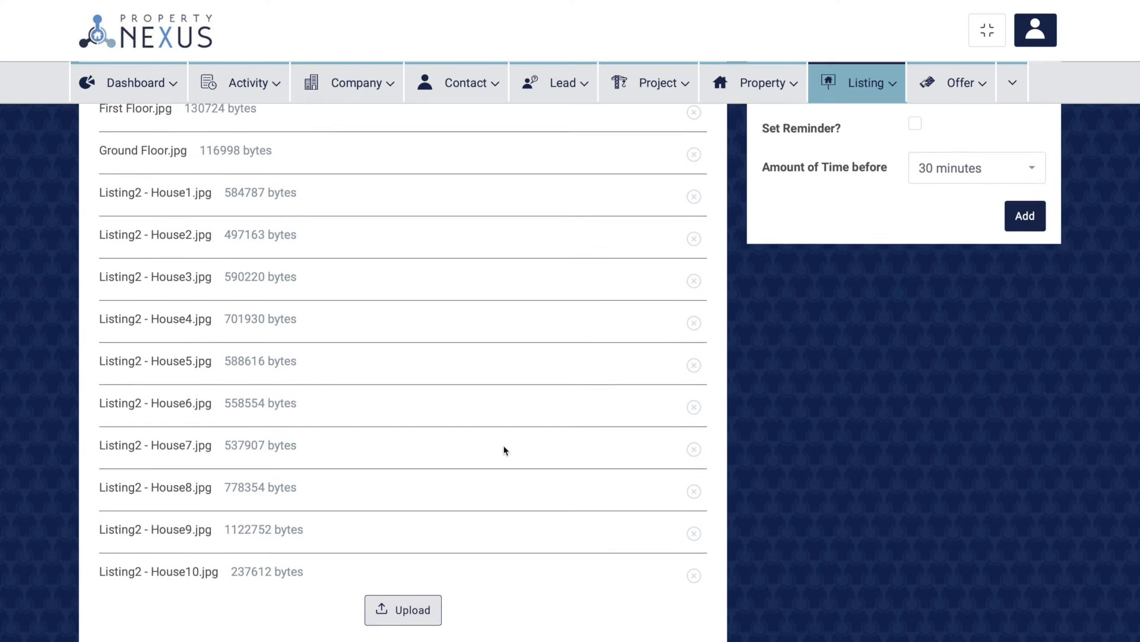
pyautogui.click(407, 609)
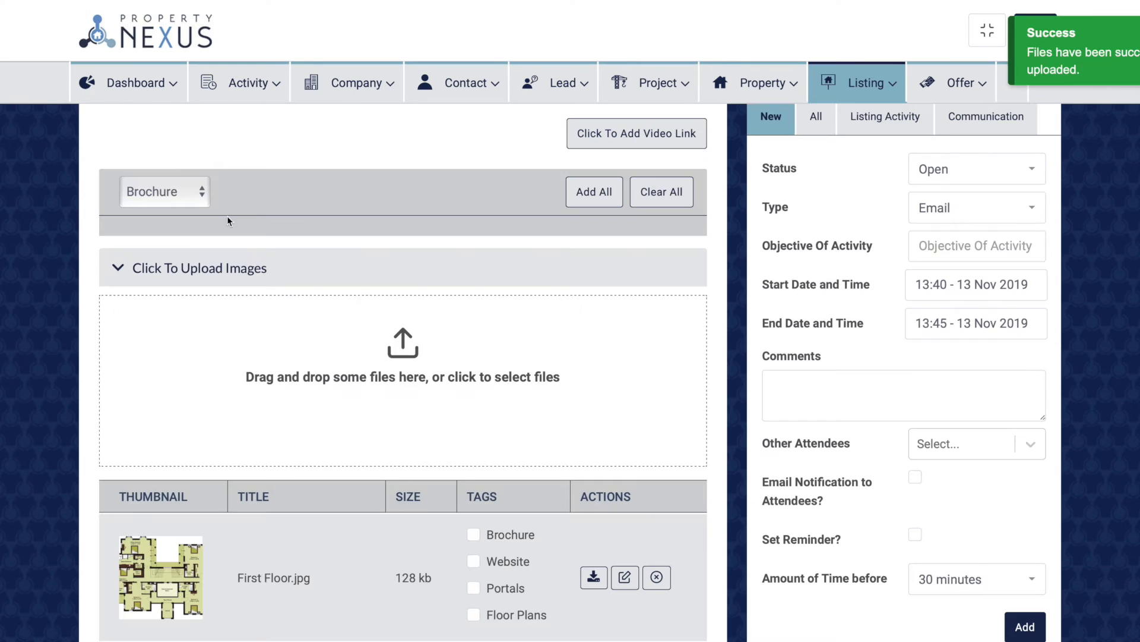
# - Add all uploaded images to both the Website set and the Portals set
pyautogui.click(186, 194)
pyautogui.click(182, 205)
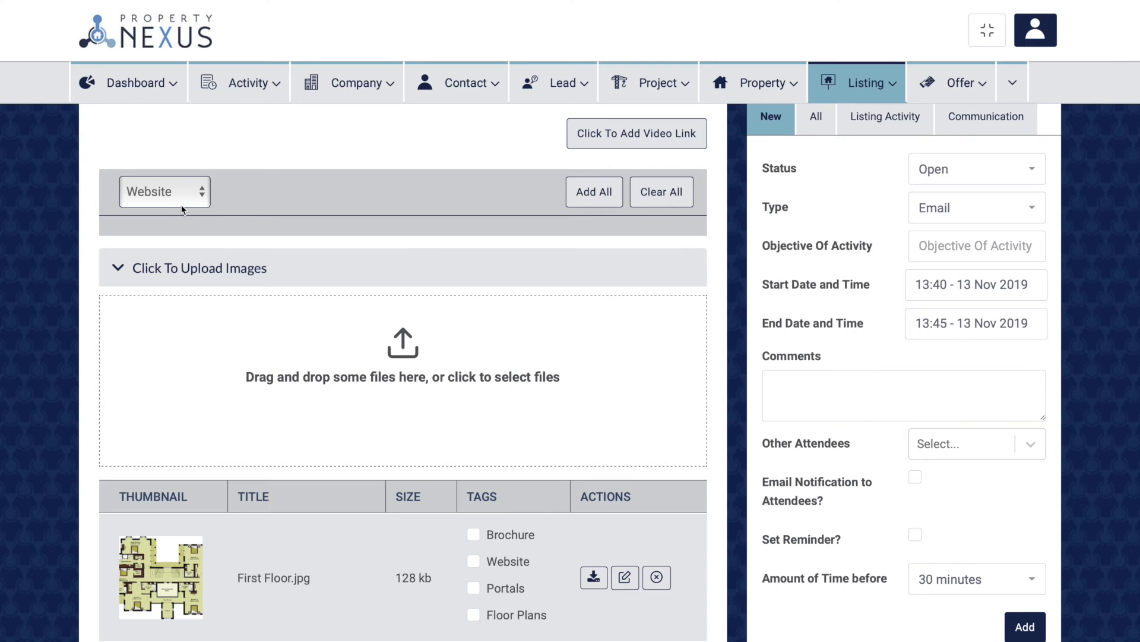
pyautogui.click(581, 194)
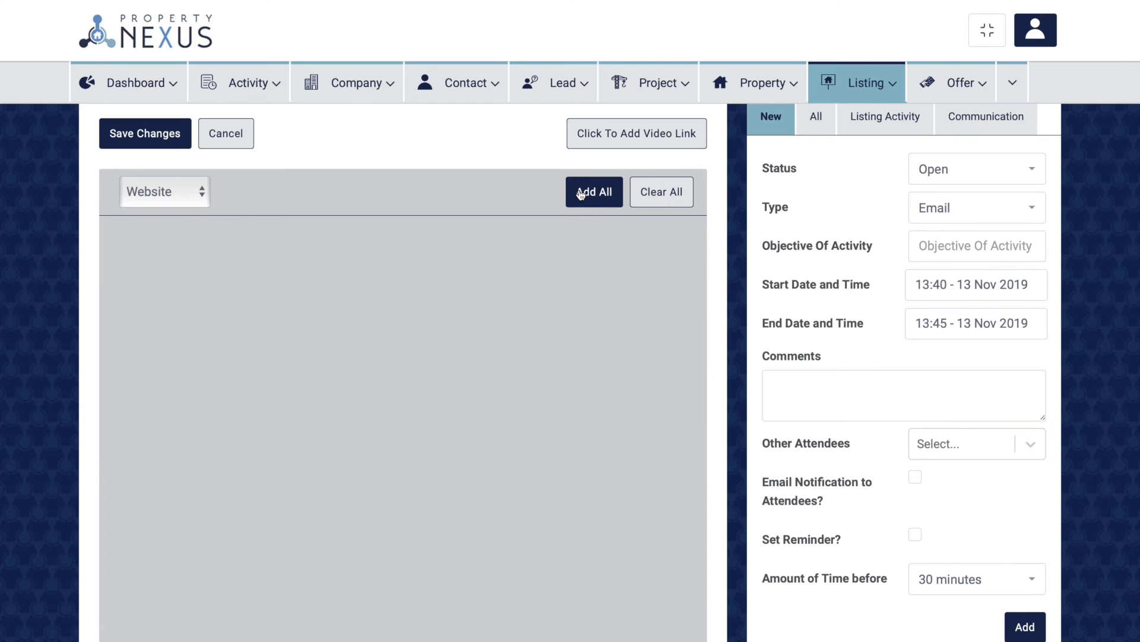
pyautogui.click(158, 191)
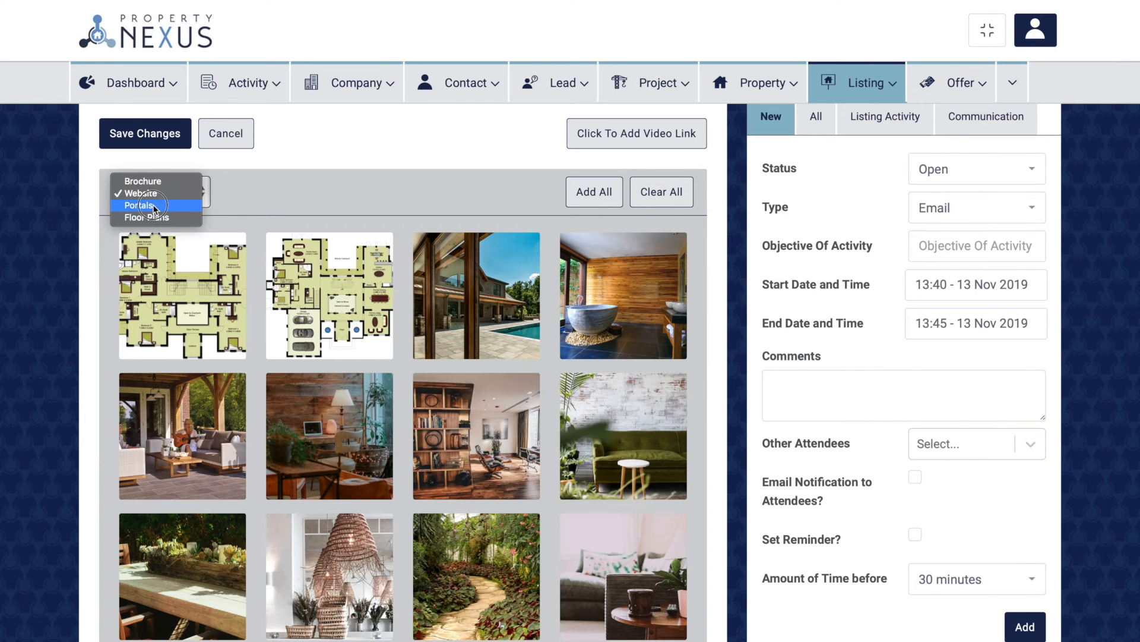
pyautogui.click(153, 206)
pyautogui.click(594, 193)
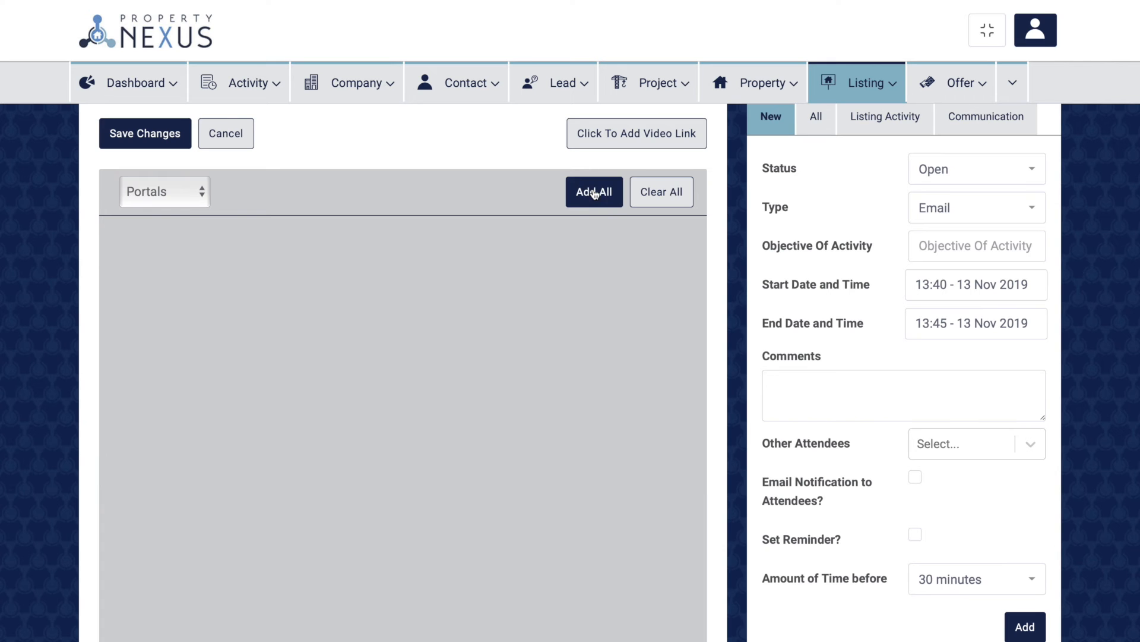
# - Tag First Floor.jpg and Ground Floor.jpg as Floor Plans
pyautogui.scroll(-8, 532, 236)
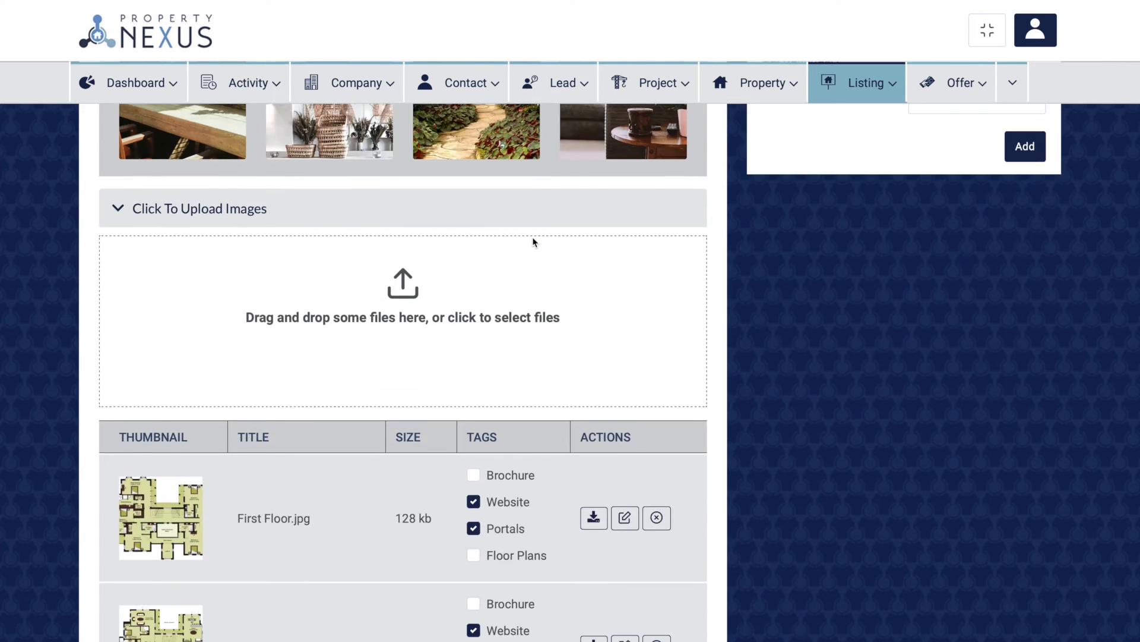
pyautogui.scroll(-5, 533, 240)
pyautogui.click(473, 383)
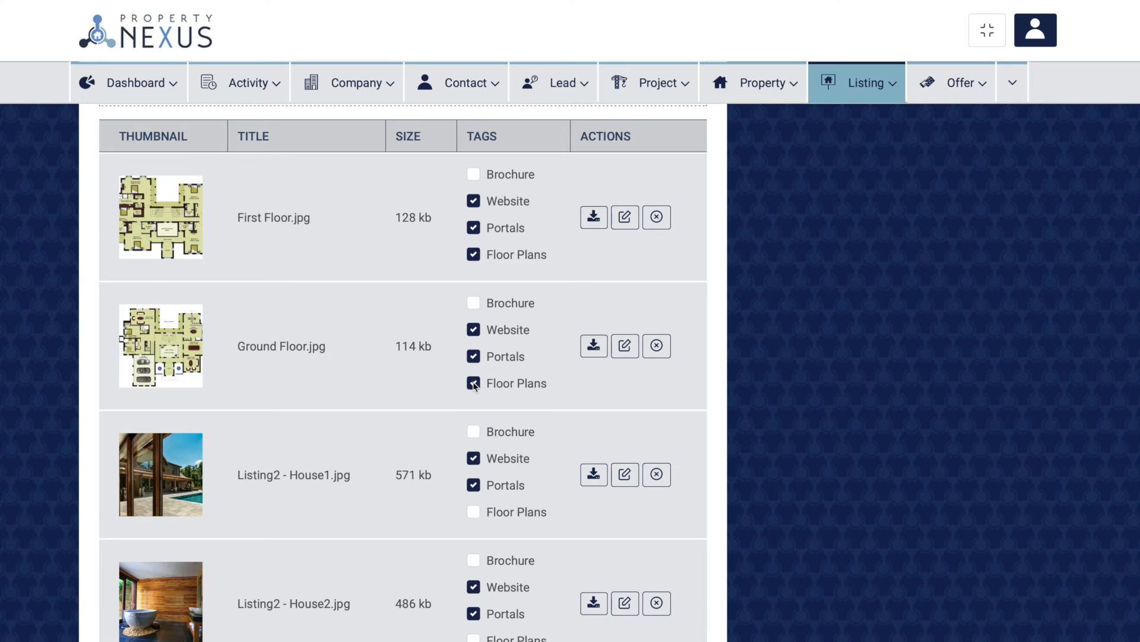
# - Tag selected house photos for the Brochure, including Listing2 - House2.jpg and Listing2 - House4.jpg
pyautogui.scroll(-6, 470, 380)
pyautogui.scroll(-7, 457, 379)
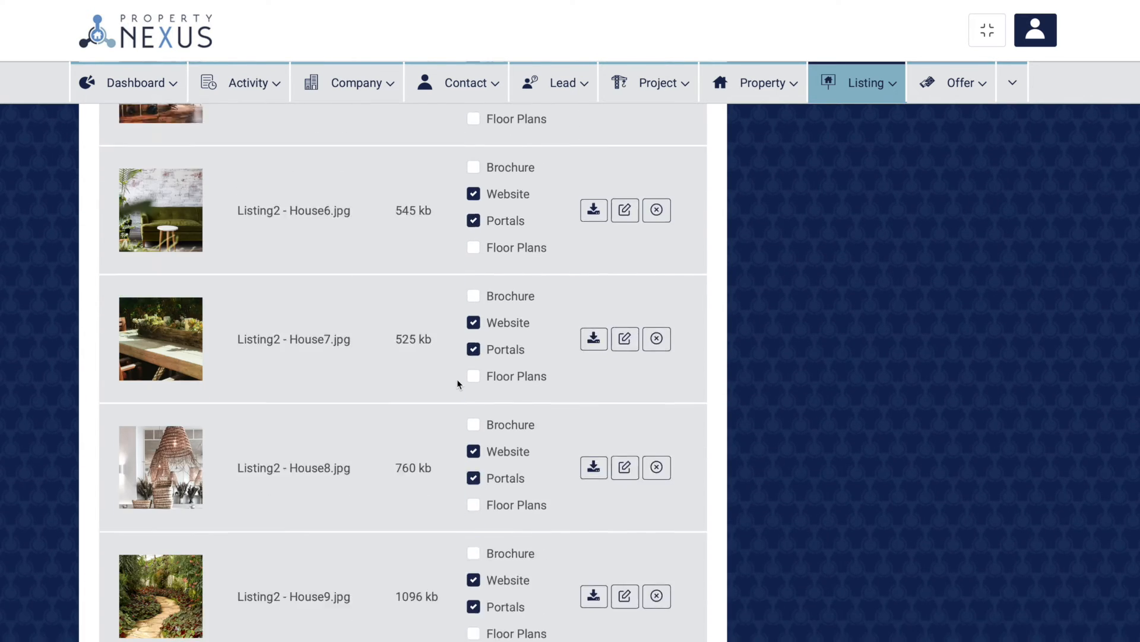
pyautogui.scroll(-2, 457, 379)
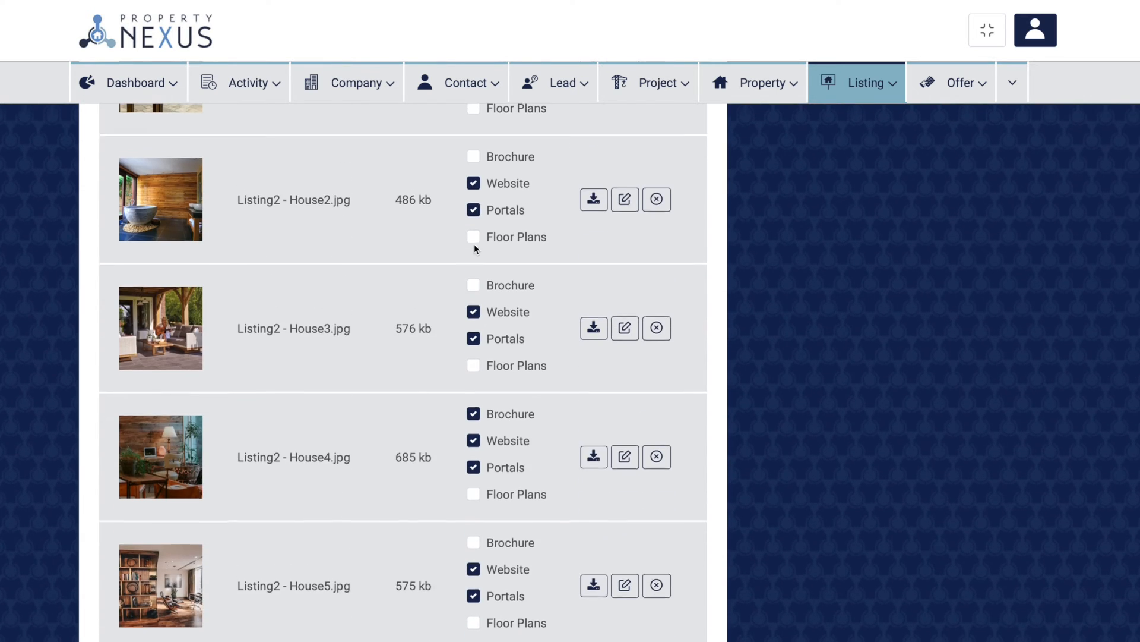
pyautogui.click(474, 157)
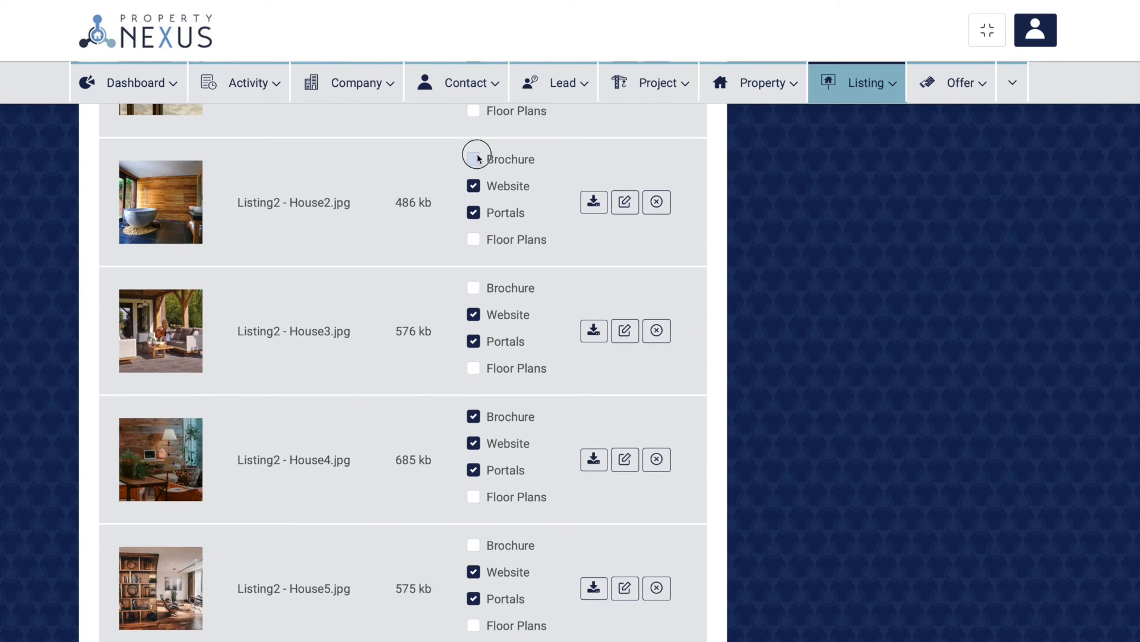
pyautogui.scroll(3, 472, 157)
pyautogui.click(474, 178)
# - Reorder the Portals set by moving the two floor plan images to the end
pyautogui.scroll(15, 474, 181)
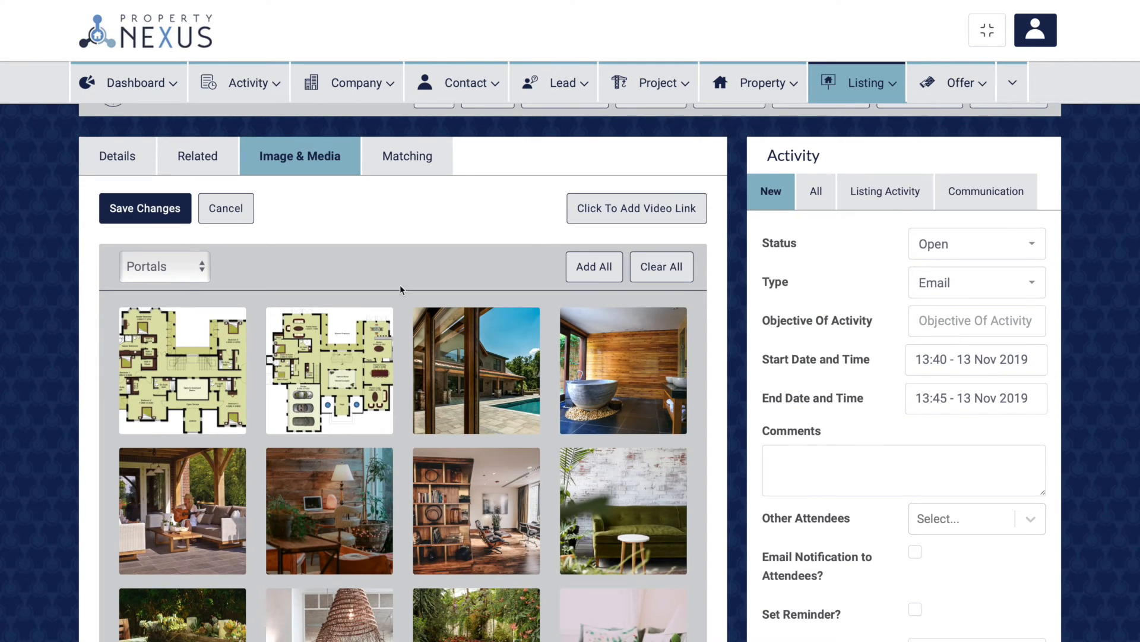
pyautogui.moveTo(356, 404); pyautogui.dragTo(645, 637)
pyautogui.moveTo(202, 390); pyautogui.dragTo(649, 638)
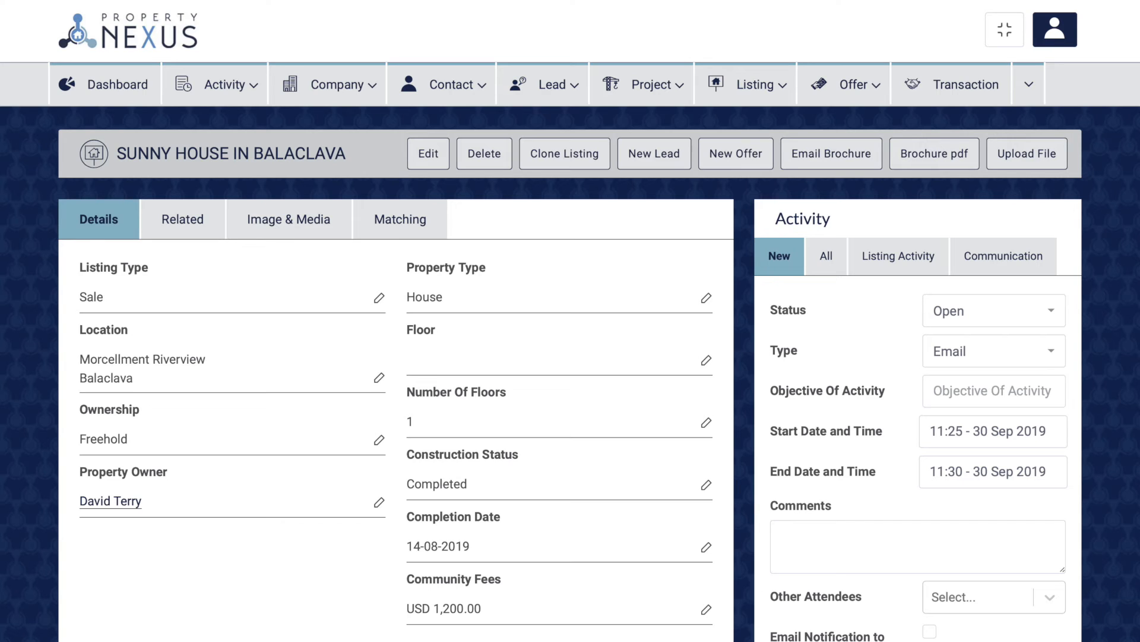
# - Review the Sunny House in Balaclava listing's location, property type, bedrooms and further details relevant to lead matching
pyautogui.moveTo(80, 329); pyautogui.dragTo(128, 329)
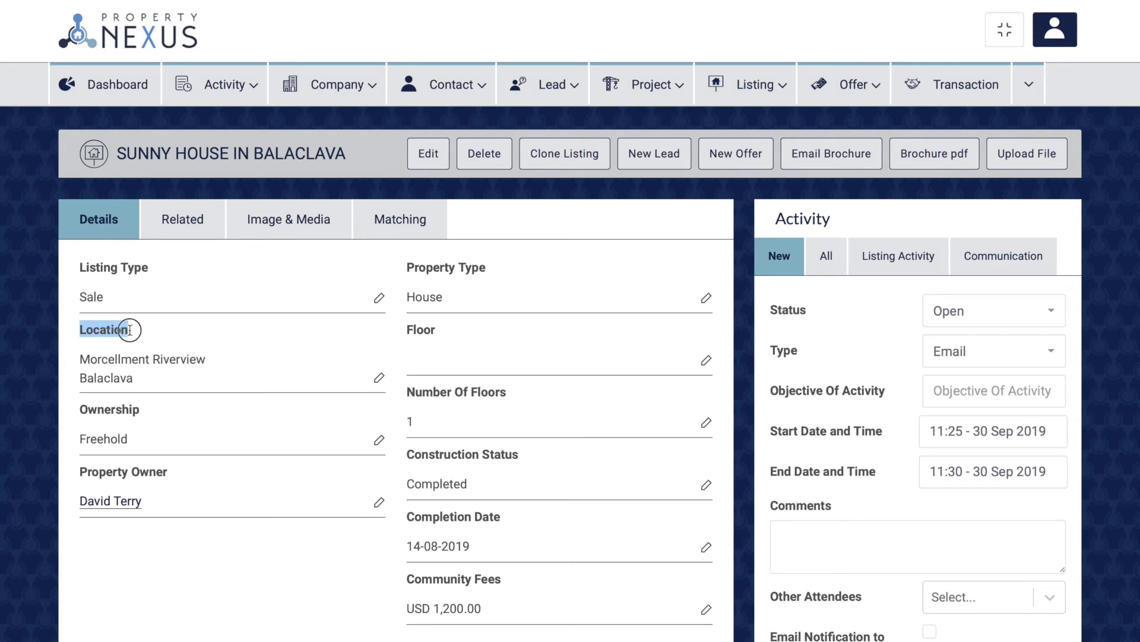
pyautogui.moveTo(407, 267); pyautogui.dragTo(487, 267)
pyautogui.click(306, 400)
pyautogui.scroll(-6, 306, 400)
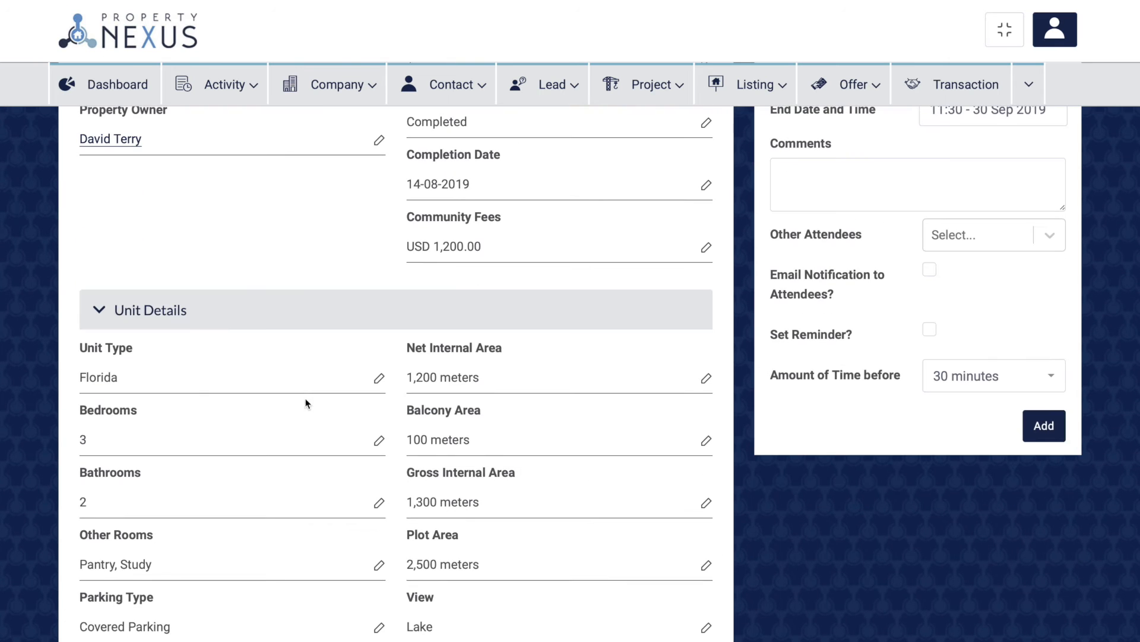
pyautogui.moveTo(80, 410); pyautogui.dragTo(138, 410)
pyautogui.click(254, 419)
pyautogui.scroll(-10, 253, 422)
pyautogui.moveTo(80, 553); pyautogui.dragTo(153, 560)
pyautogui.click(153, 556)
pyautogui.scroll(15, 153, 556)
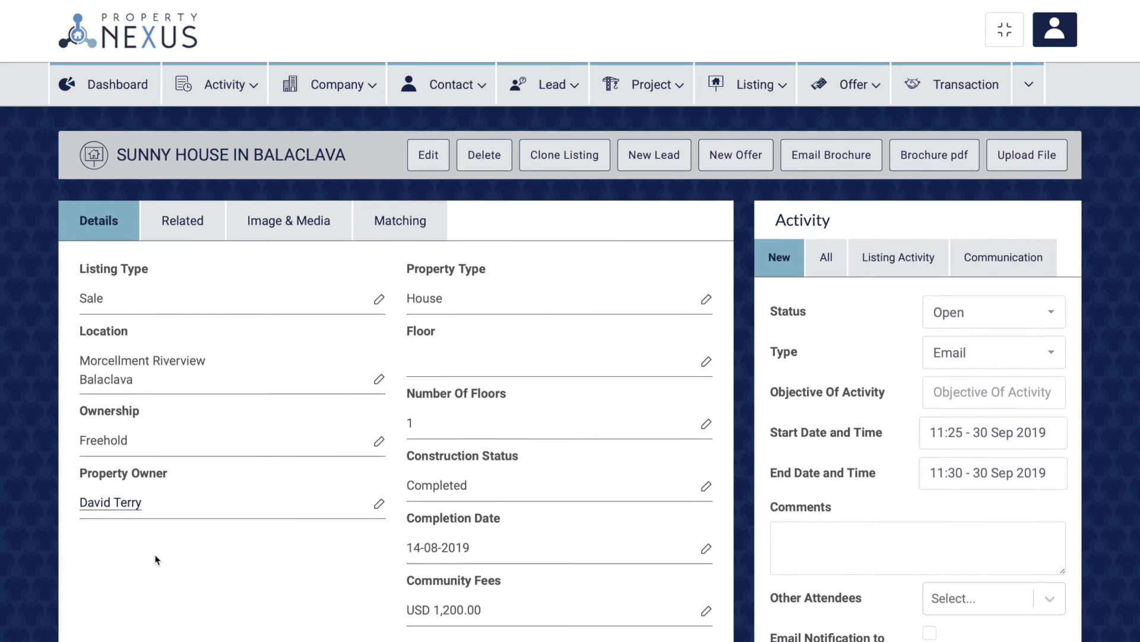
# - Examine the leads matched to the listing, from lead ID through budget, status and stage to owner
pyautogui.click(399, 223)
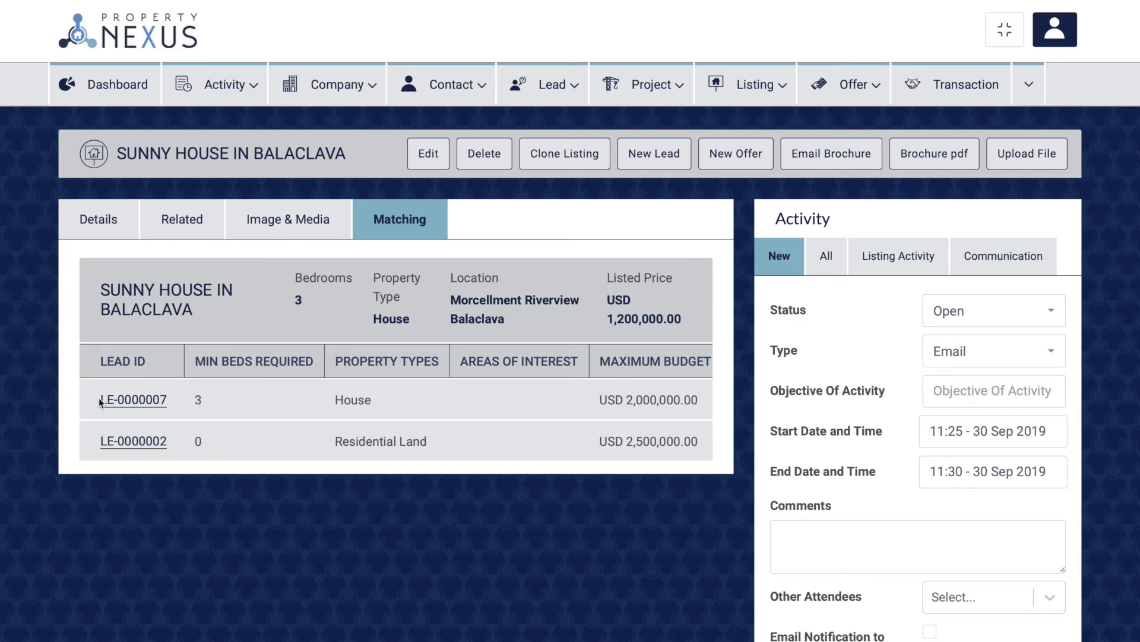
pyautogui.moveTo(101, 399); pyautogui.dragTo(172, 400)
pyautogui.click(173, 399)
pyautogui.hscroll(4, 173, 399)
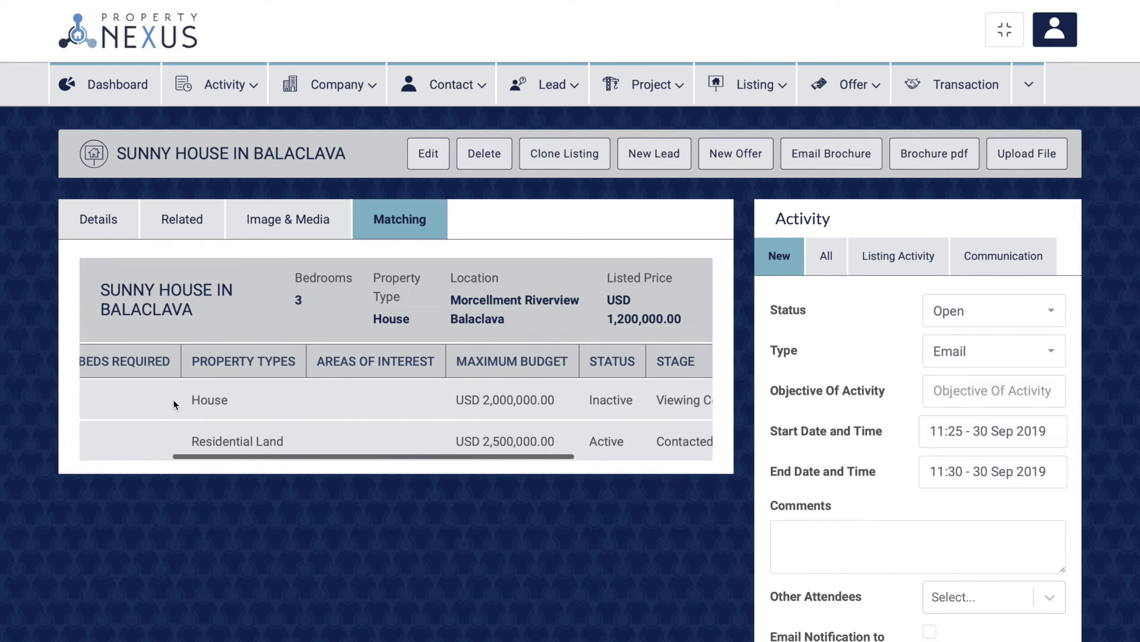
pyautogui.hscroll(2, 173, 399)
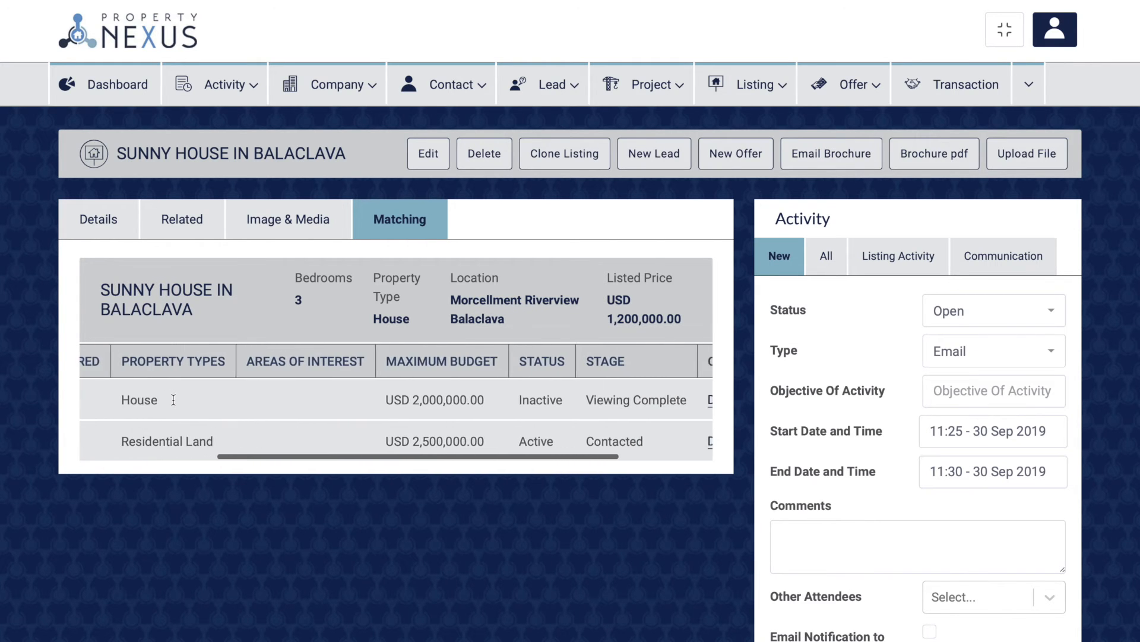
pyautogui.hscroll(3, 173, 399)
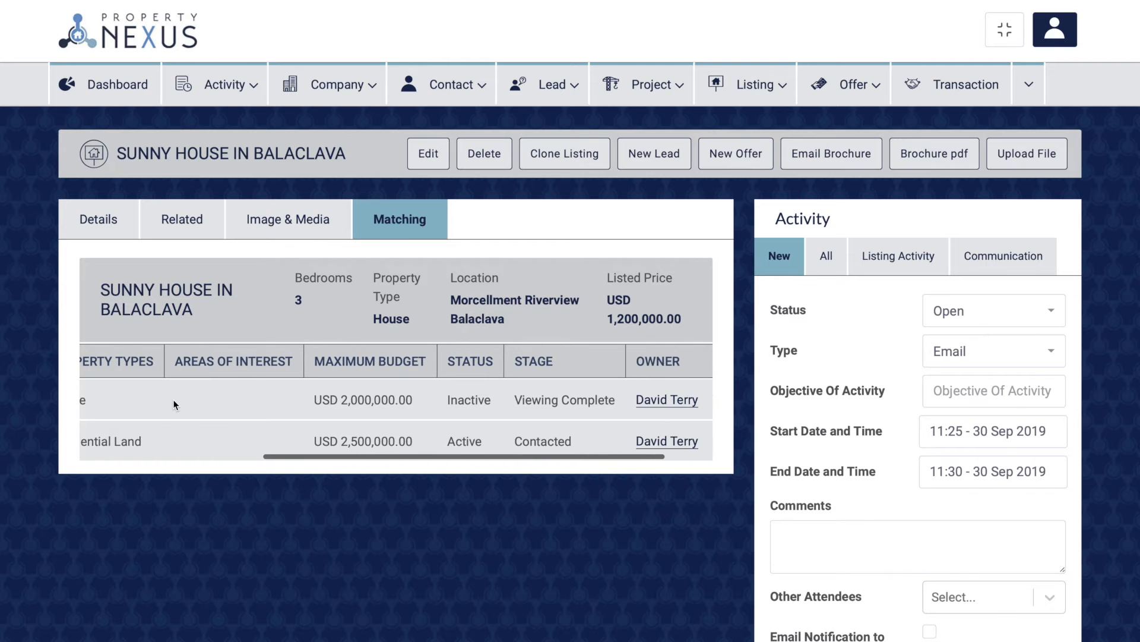
pyautogui.hscroll(1, 173, 399)
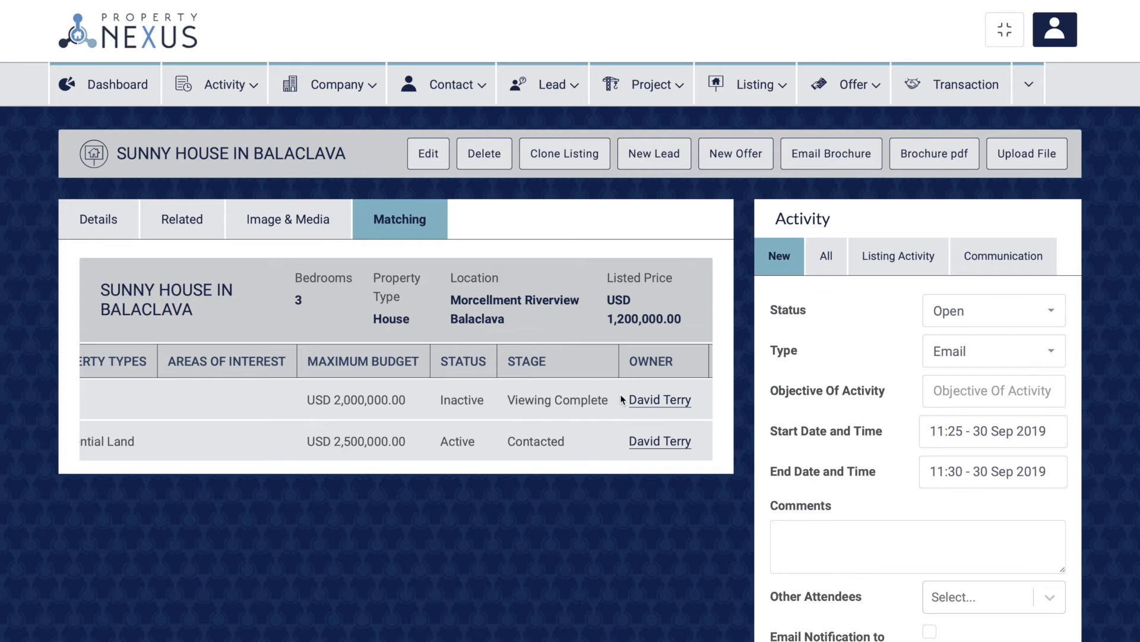
pyautogui.moveTo(627, 400); pyautogui.dragTo(692, 404)
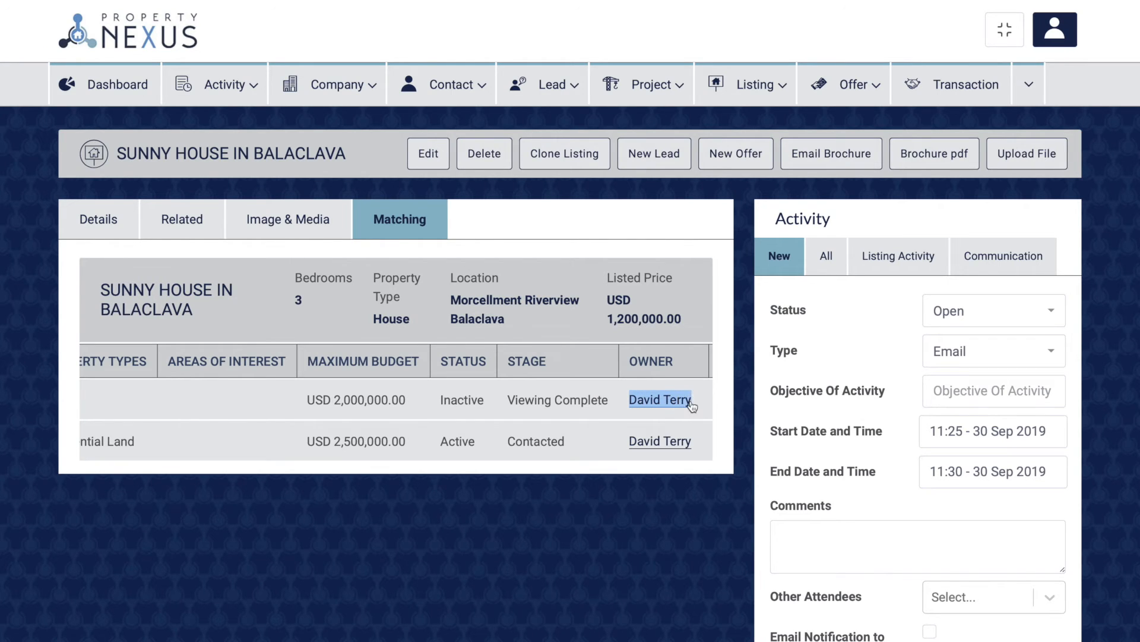
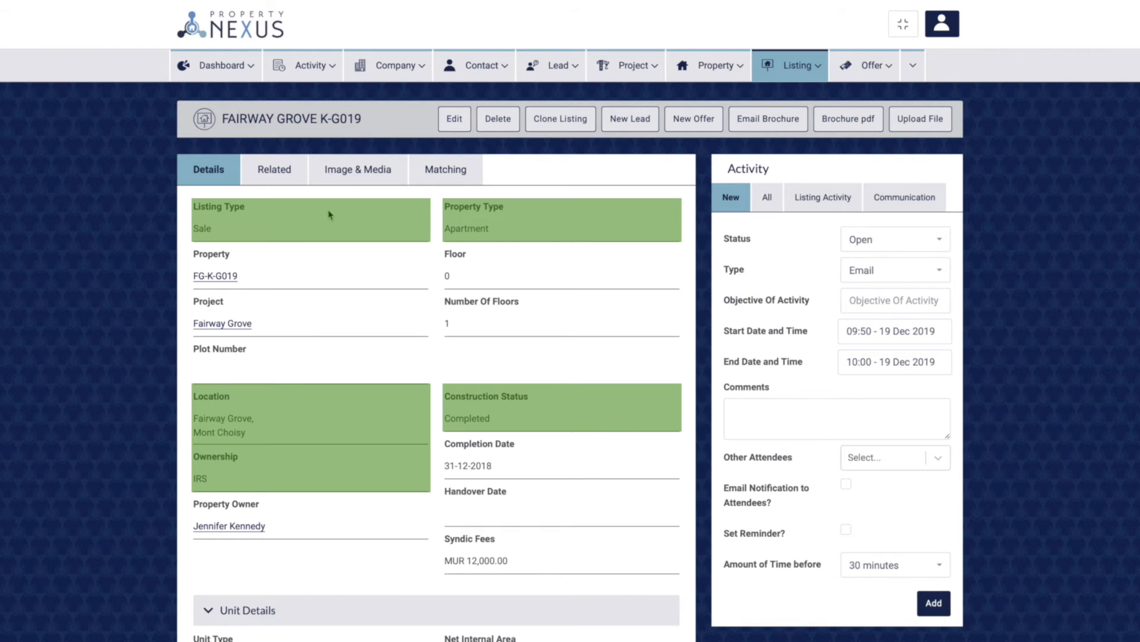
# - Review the Fairway Grove K-G019 listing's unit details, features, appliances, communal facilities, availability and marketing information
pyautogui.scroll(-8, 330, 215)
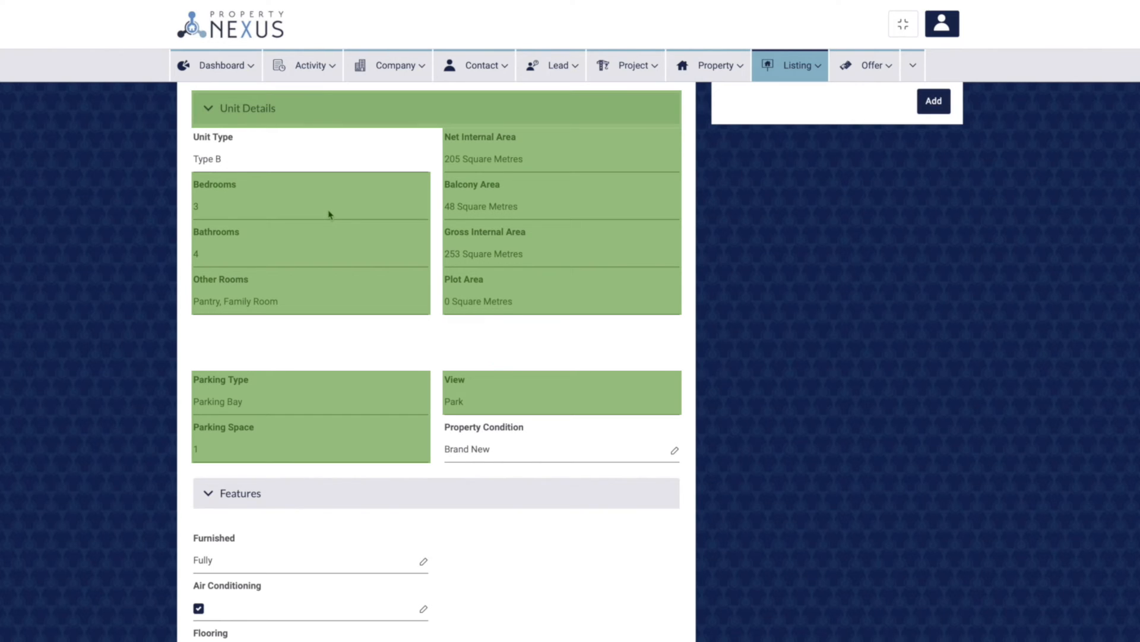
pyautogui.scroll(-5, 330, 214)
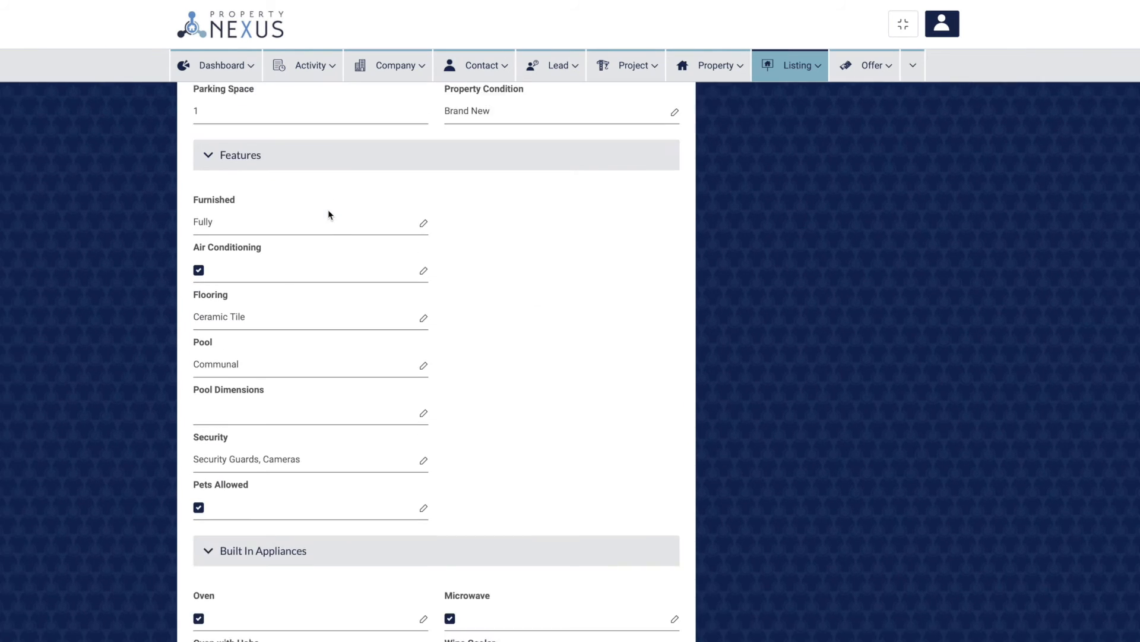
pyautogui.scroll(-1, 329, 214)
pyautogui.scroll(-6, 328, 214)
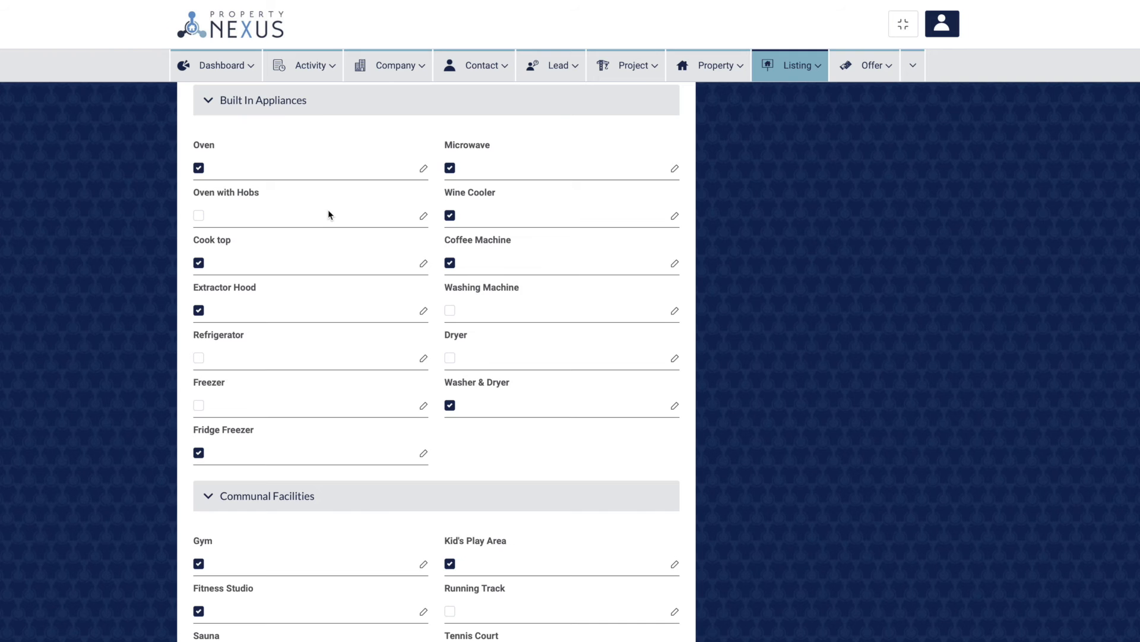
pyautogui.scroll(-6, 330, 214)
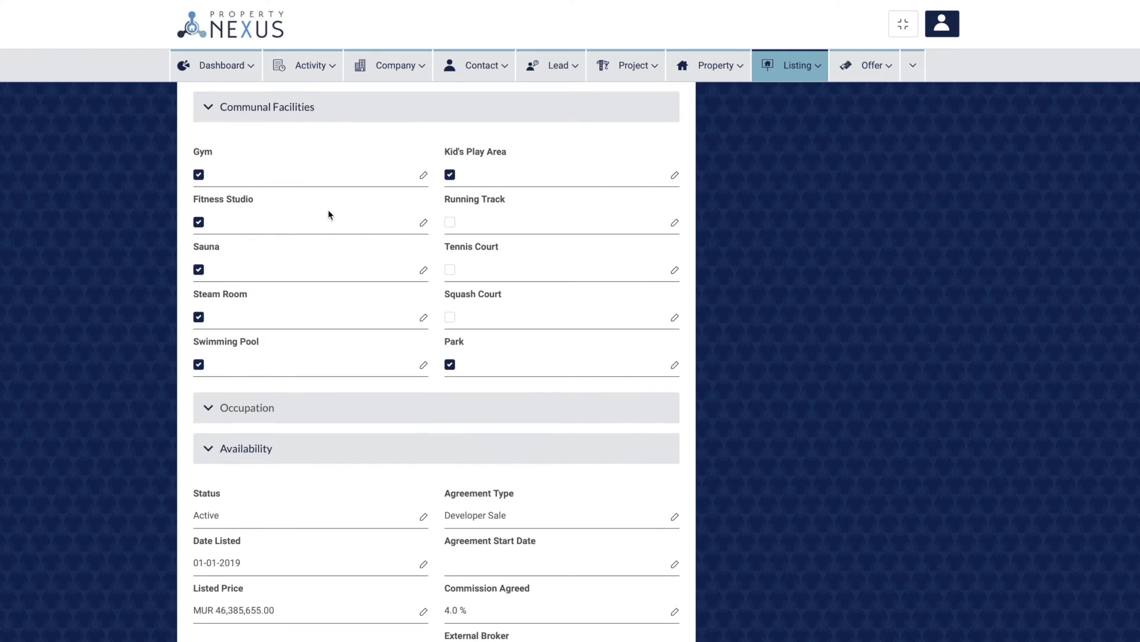
pyautogui.scroll(-4, 329, 213)
pyautogui.scroll(-2, 328, 212)
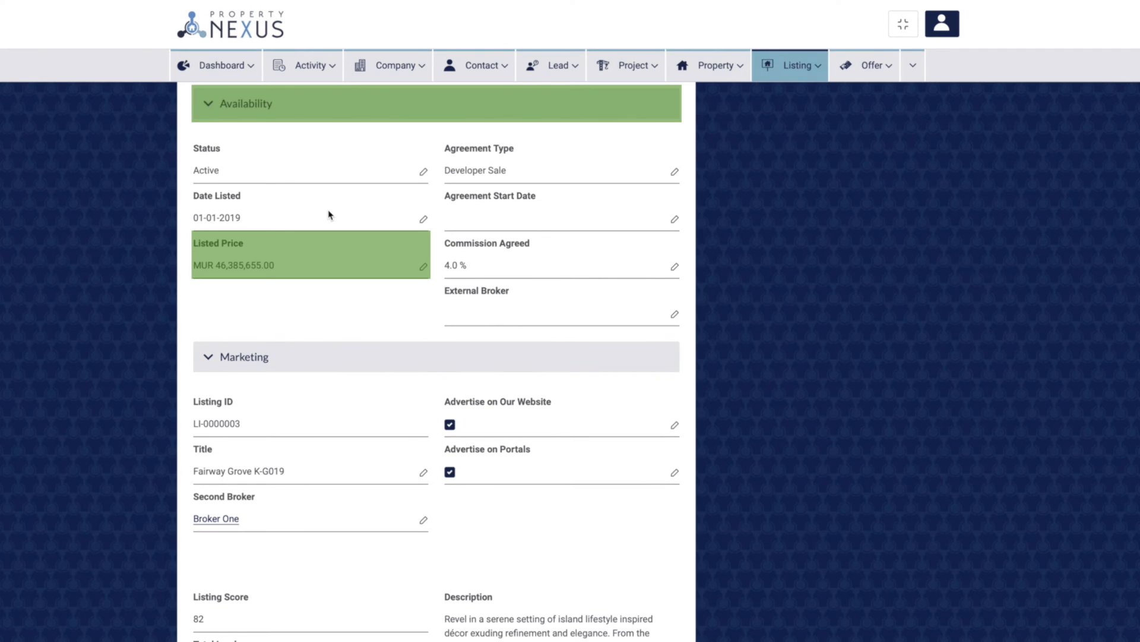
pyautogui.scroll(-3, 329, 215)
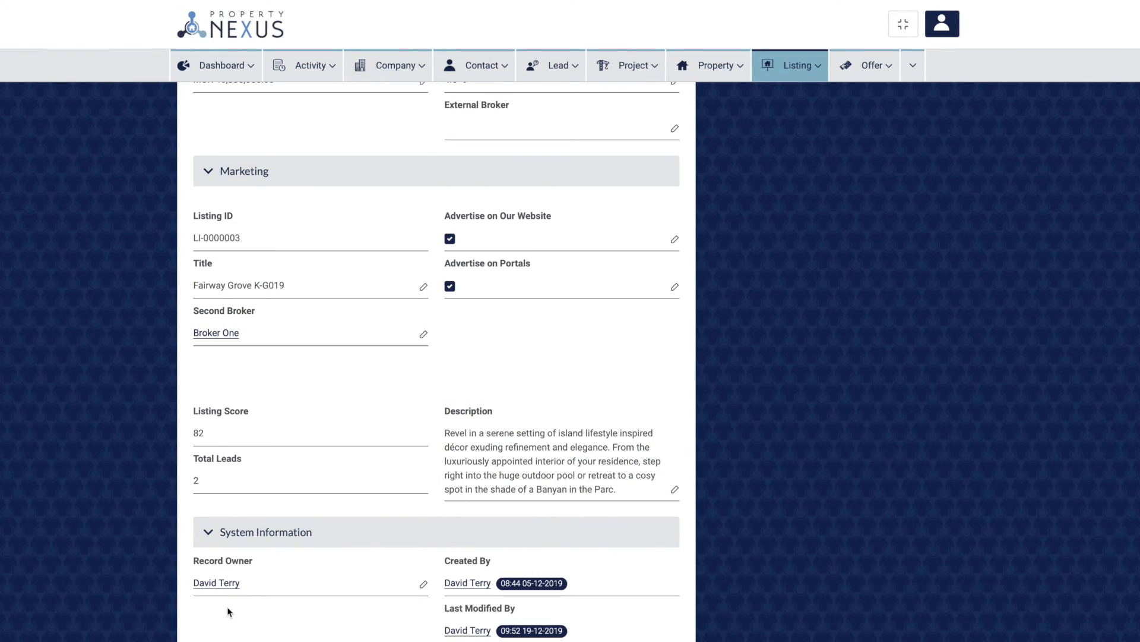
# - Open the second broker's record from the listing and view its contact details
pyautogui.click(230, 585)
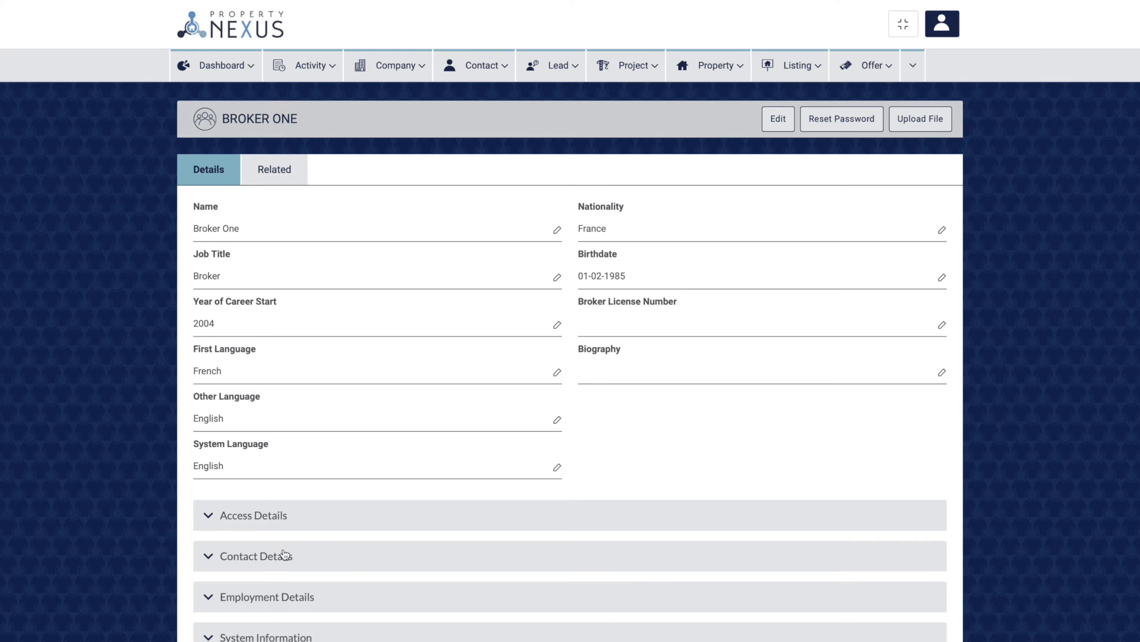
pyautogui.click(297, 554)
pyautogui.scroll(-3, 360, 506)
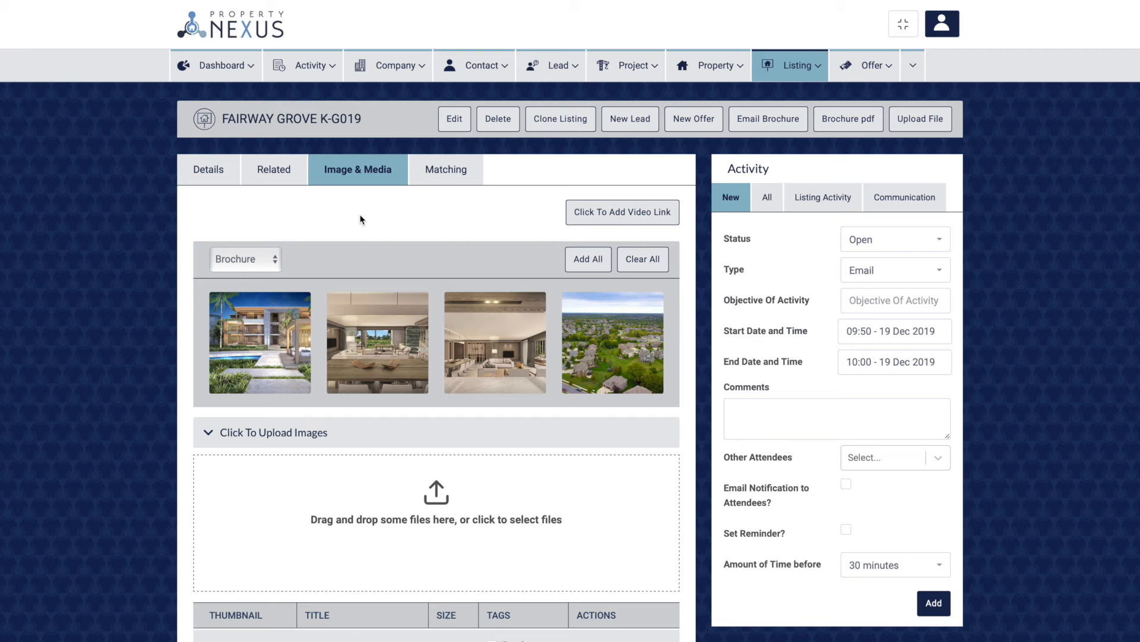
# - Switch the Fairway Grove K-G019 image preview from the Brochure set to the Floor Plans set
pyautogui.click(274, 259)
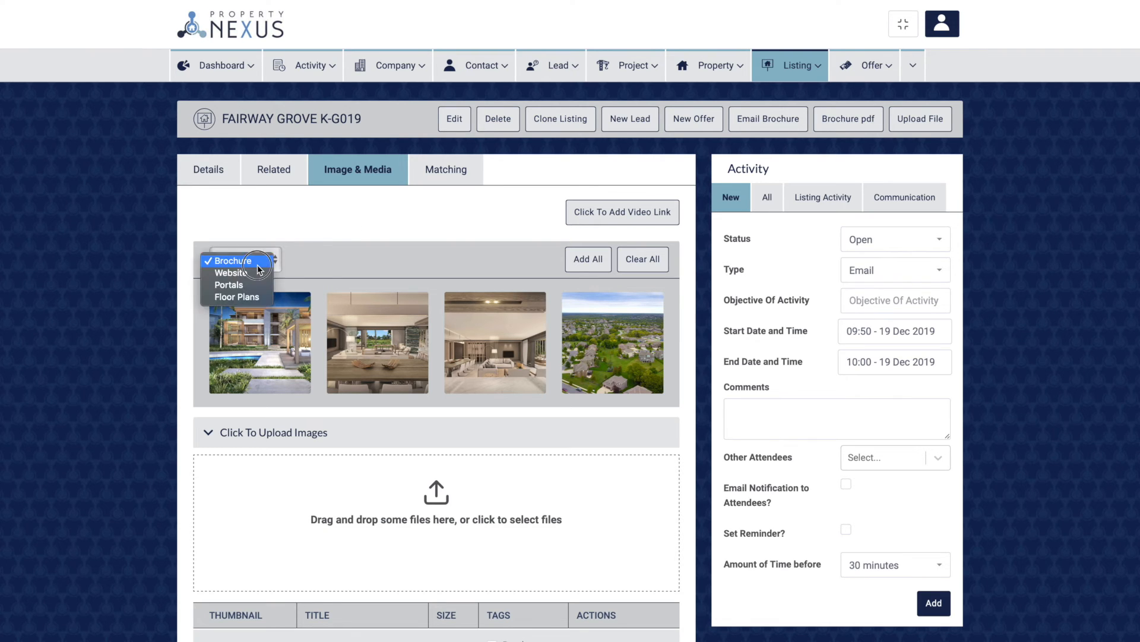
pyautogui.click(252, 295)
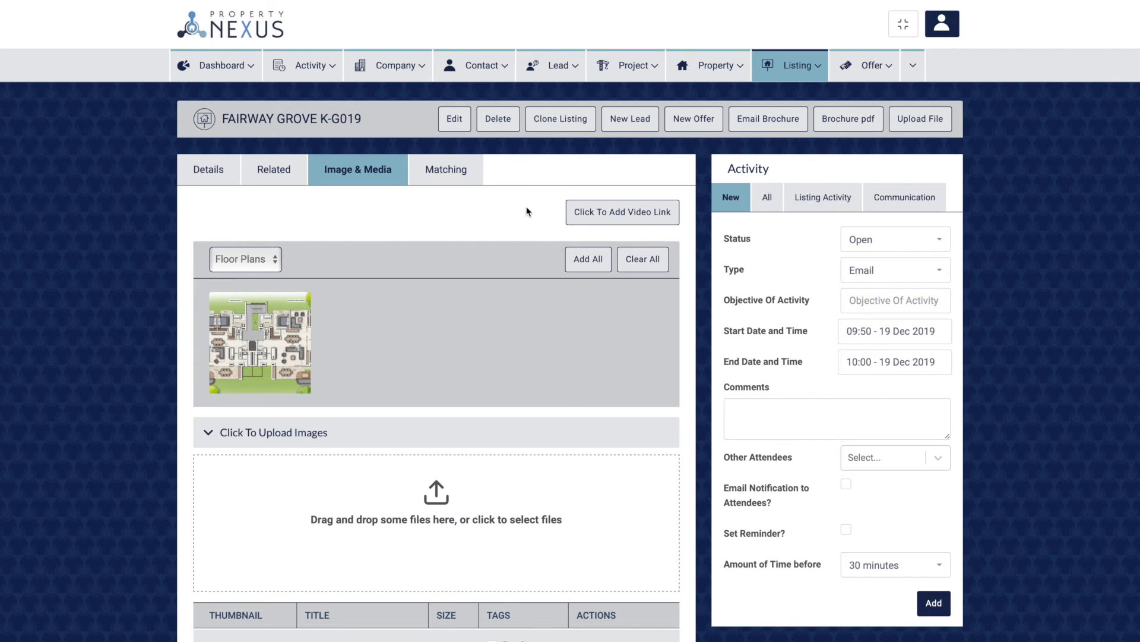
# - Generate the PDF brochure for the Fairway Grove K-G019 listing and start e-mailing its brochure
pyautogui.click(845, 126)
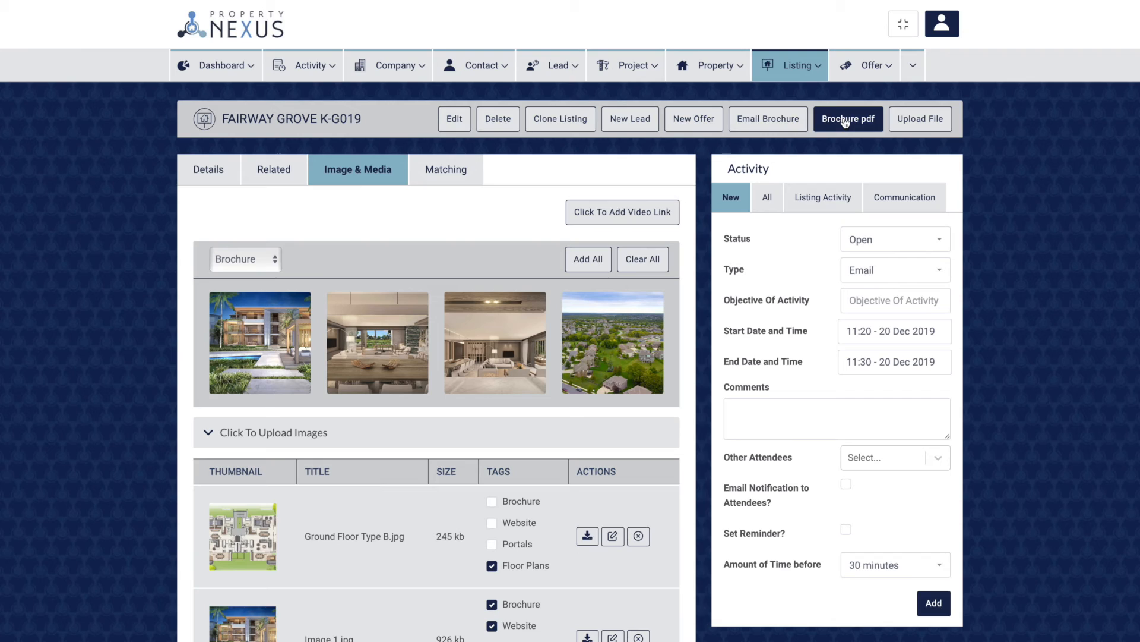
pyautogui.click(775, 120)
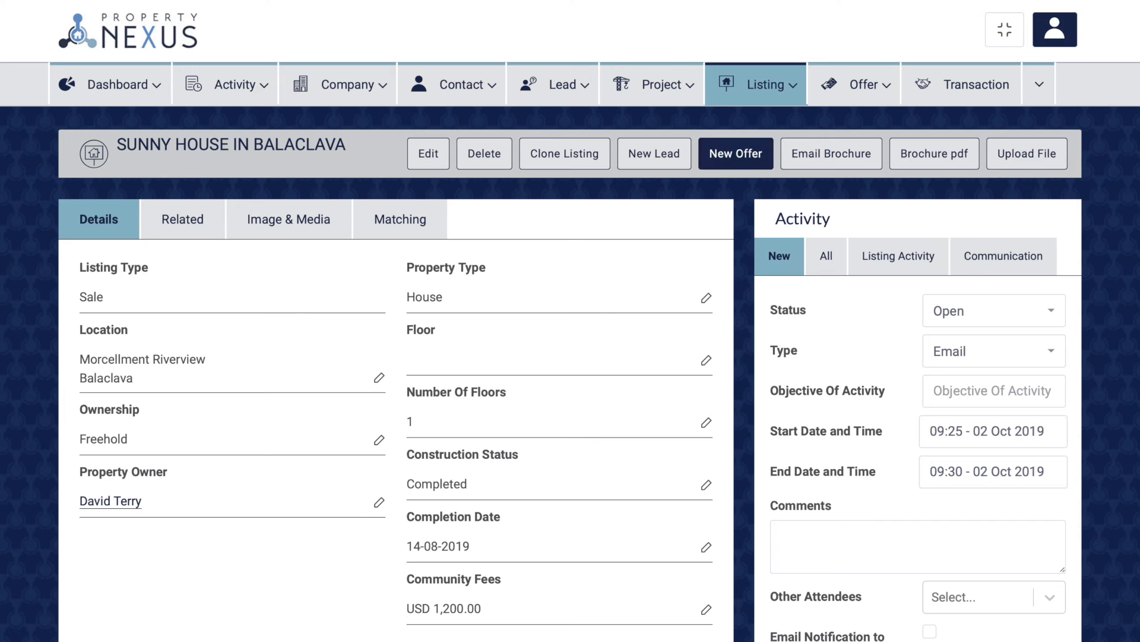
# - View the Sunny House in Balaclava listing's related records and check the listing linked in its new lead form
pyautogui.click(182, 219)
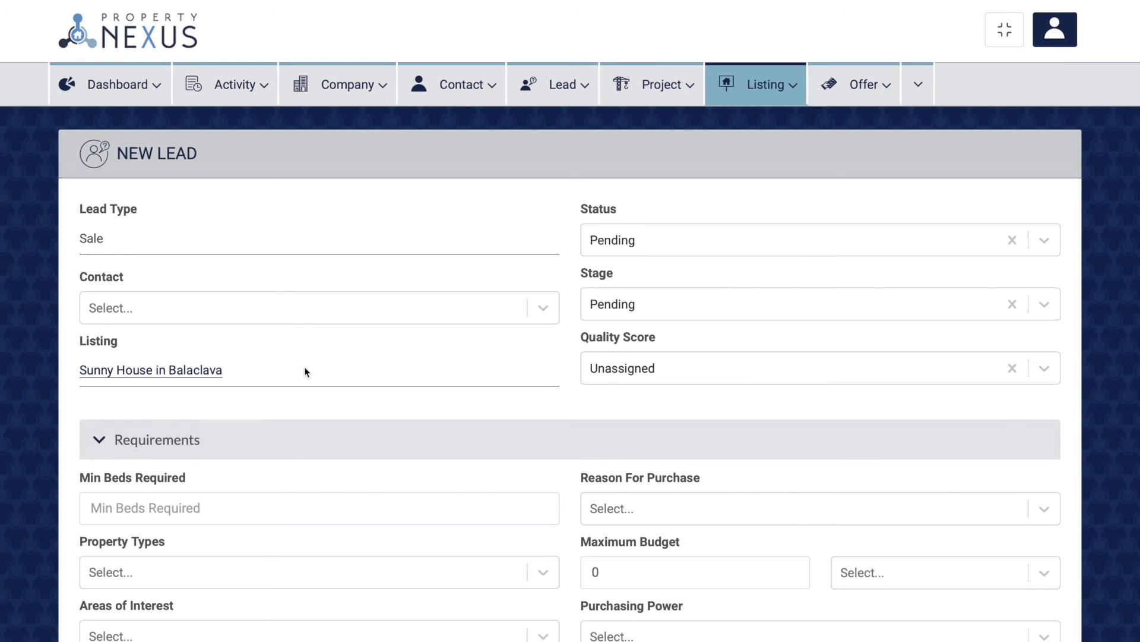
pyautogui.click(78, 372)
pyautogui.moveTo(78, 371); pyautogui.dragTo(226, 371)
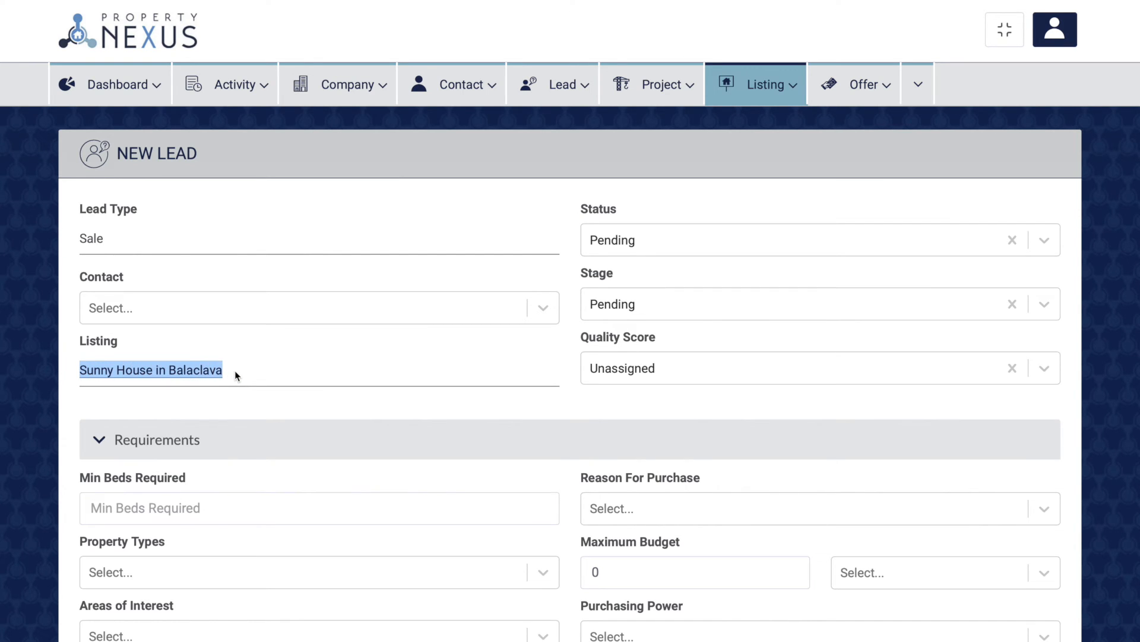
pyautogui.click(235, 375)
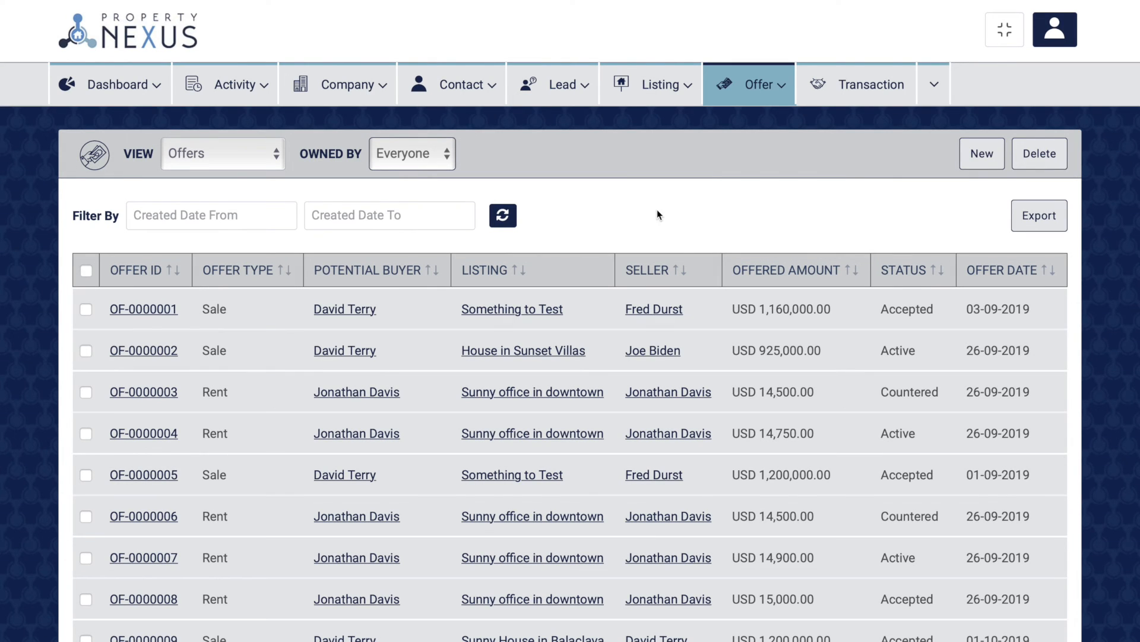
# - Start a new offer for the Land for sale listing and link it to lead LE-0000007
pyautogui.click(740, 95)
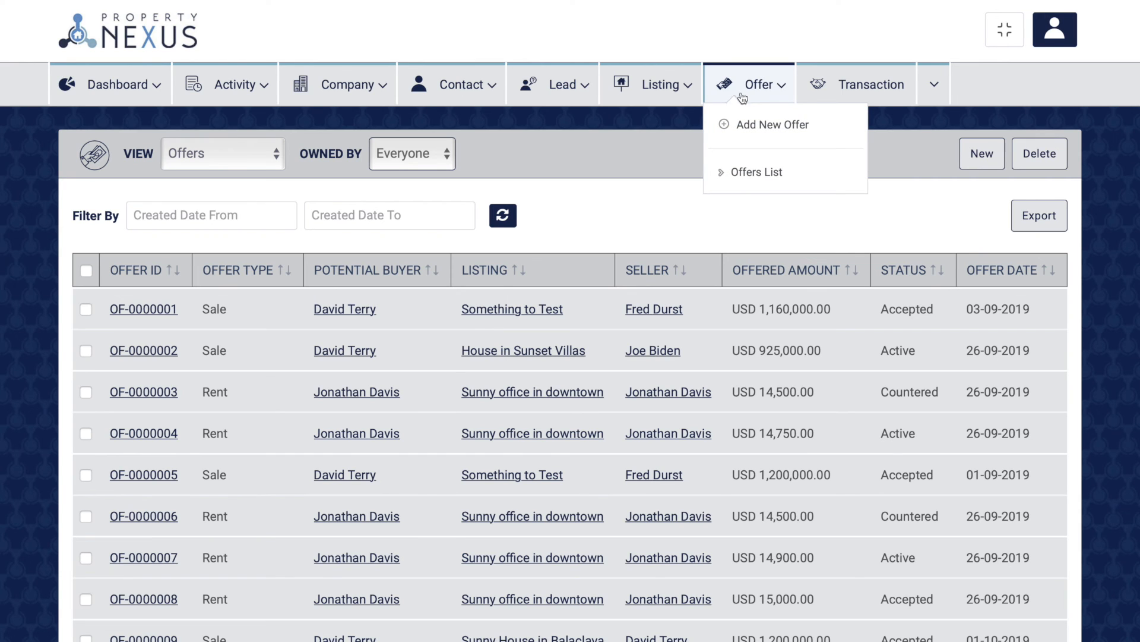
pyautogui.click(741, 126)
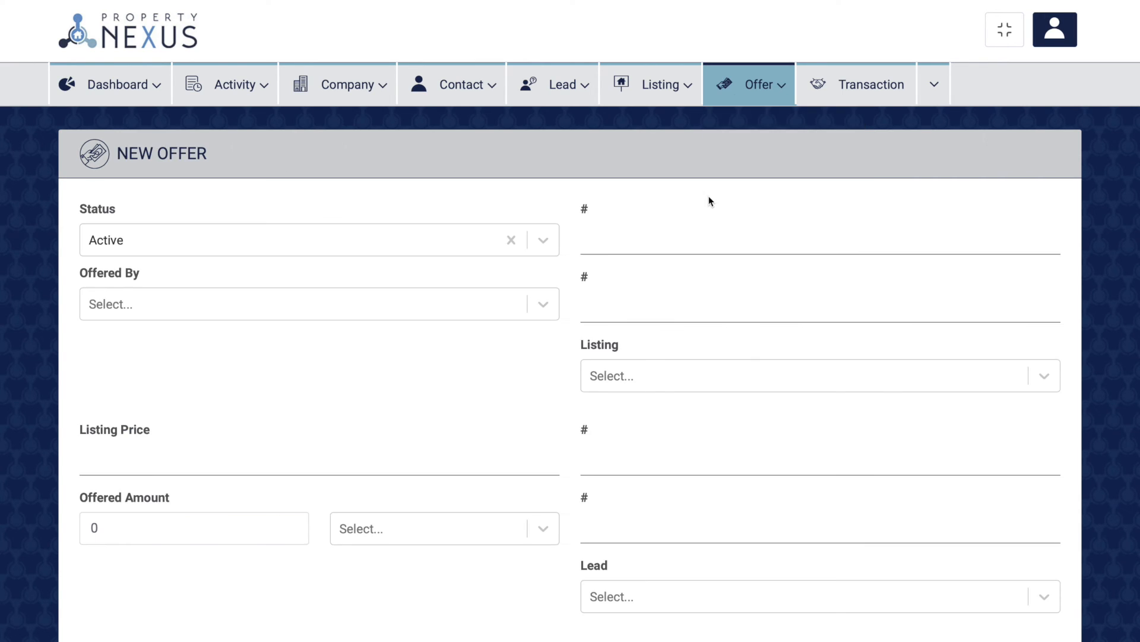
pyautogui.click(663, 376)
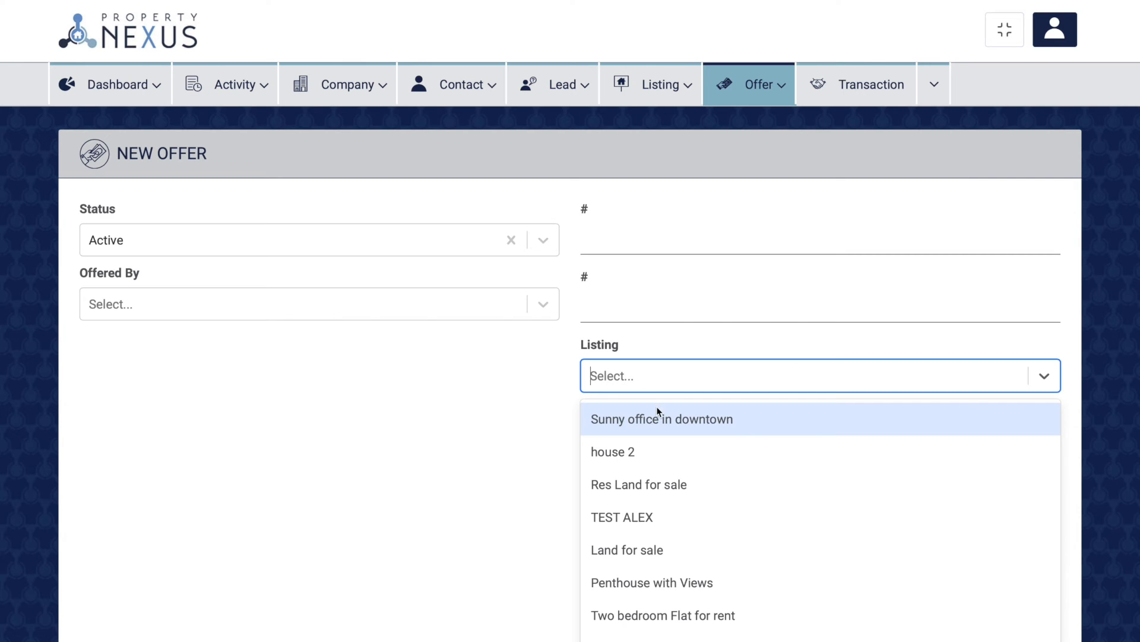
pyautogui.click(651, 550)
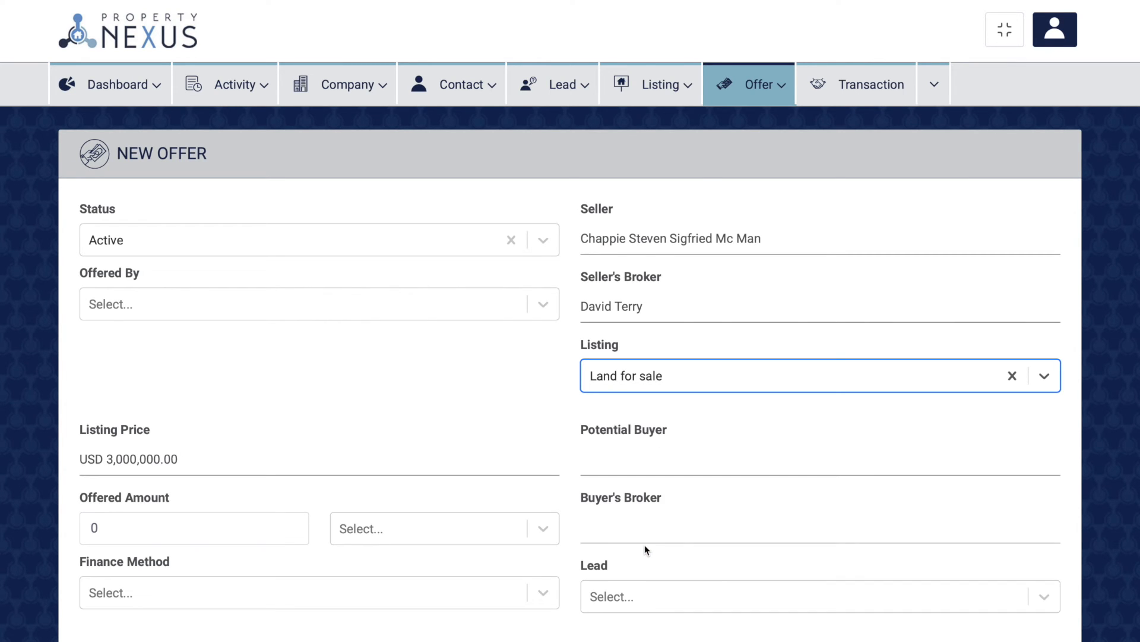
pyautogui.click(621, 594)
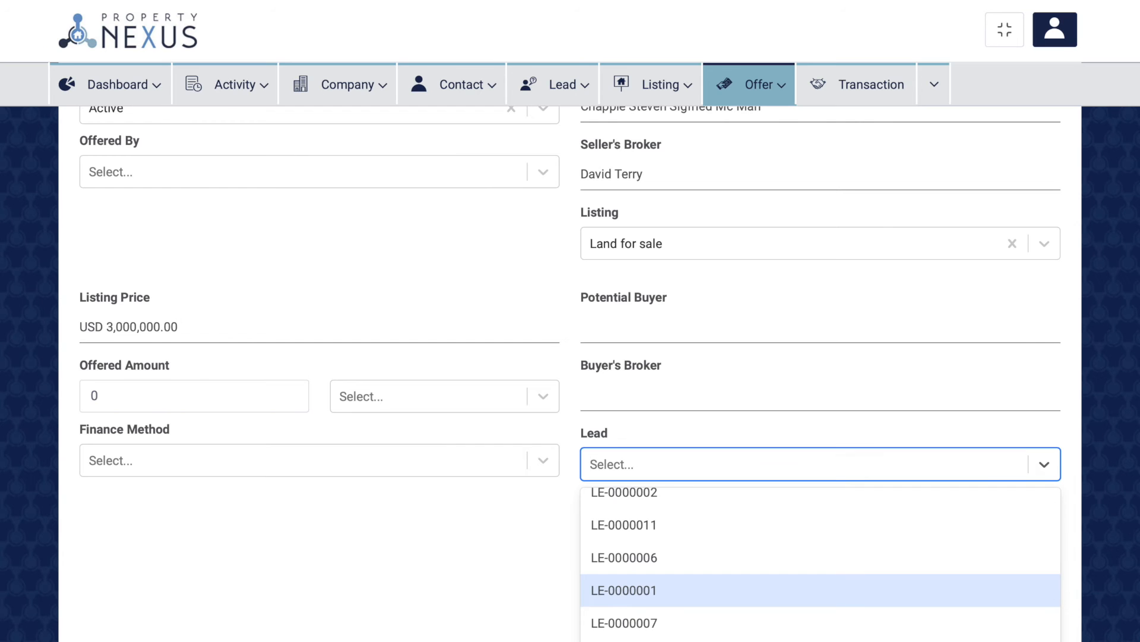
pyautogui.click(623, 621)
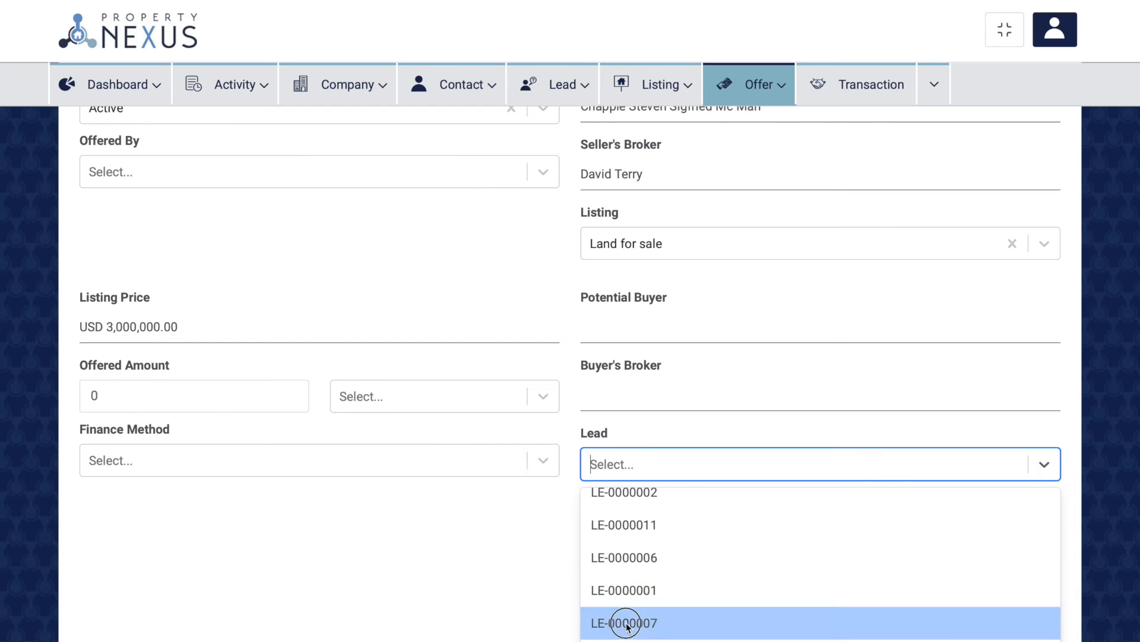
# - Set the offered amount to 3000000 in United States Dollar ($) and create the offer
pyautogui.click(120, 397)
pyautogui.write('3000000')
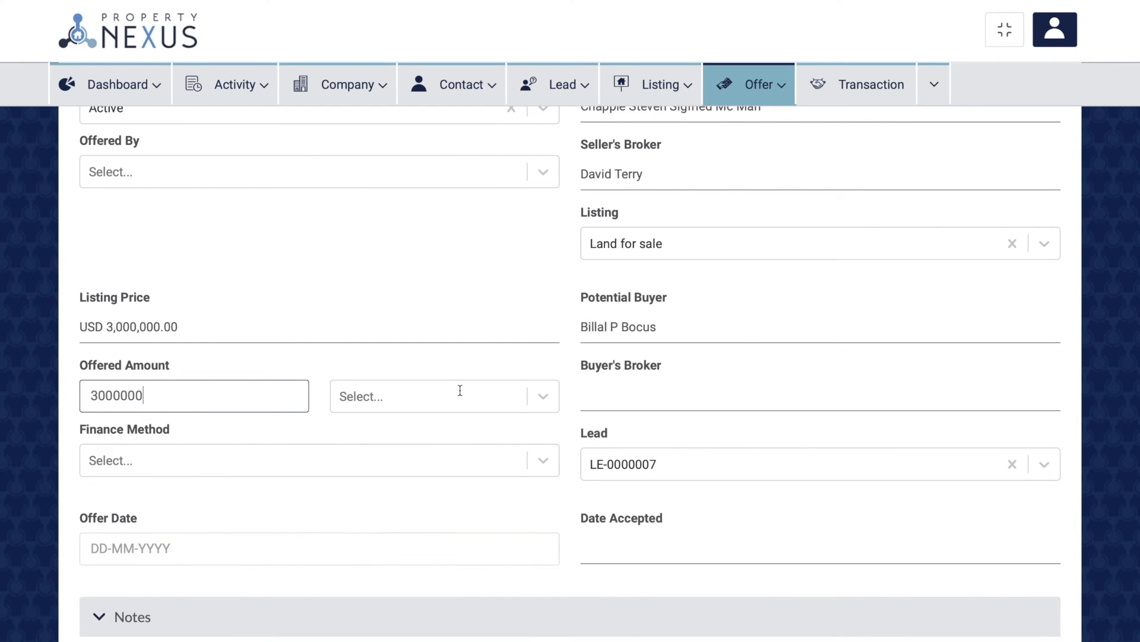
pyautogui.click(460, 390)
pyautogui.click(399, 443)
pyautogui.scroll(-5, 399, 443)
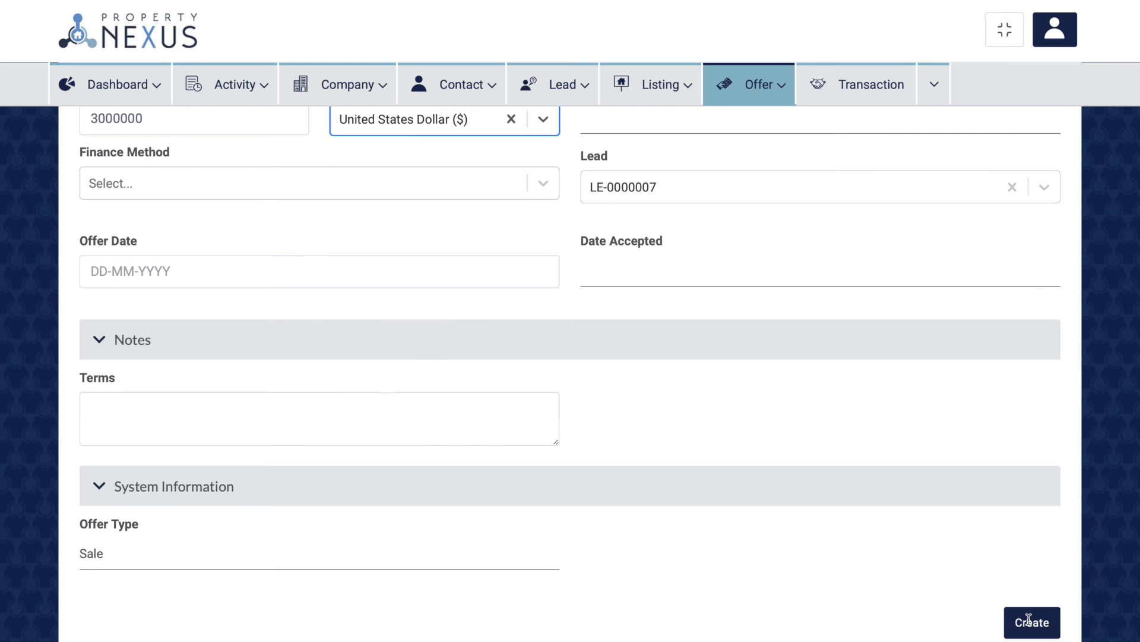
pyautogui.click(1030, 621)
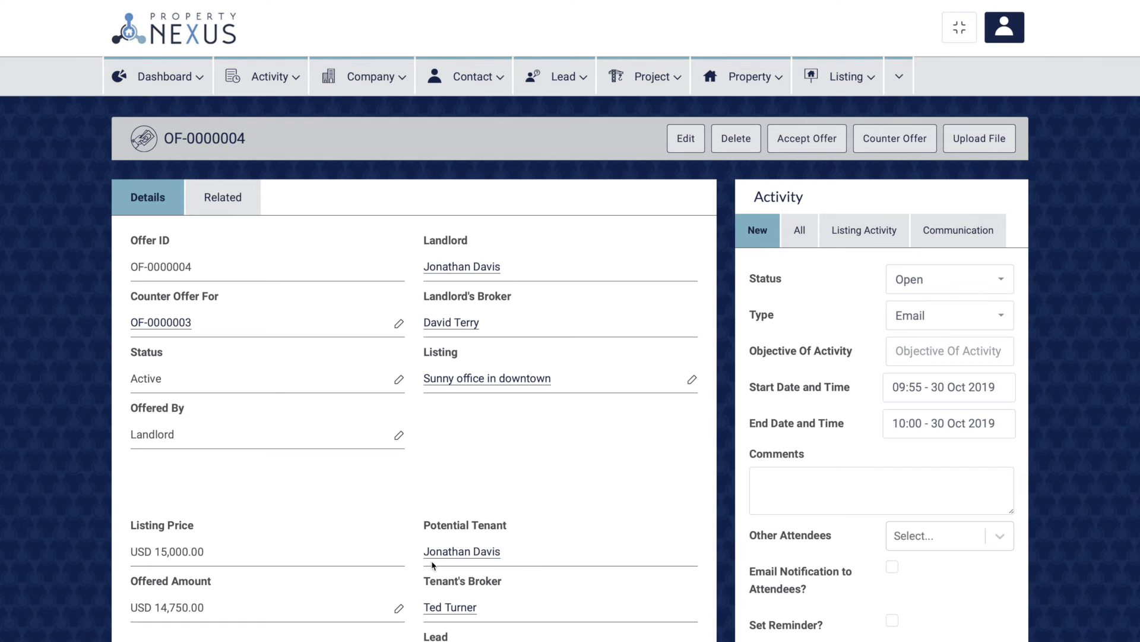
# - Examine the Tenant's Broker and Landlord's Broker fields of offer OF-0000004
pyautogui.moveTo(423, 580); pyautogui.dragTo(506, 584)
pyautogui.moveTo(423, 296); pyautogui.dragTo(516, 301)
pyautogui.click(515, 301)
# - Open the offer's Sunny office in downtown listing and examine its External Broker and Record Owner fields
pyautogui.click(487, 379)
pyautogui.scroll(-9, 554, 305)
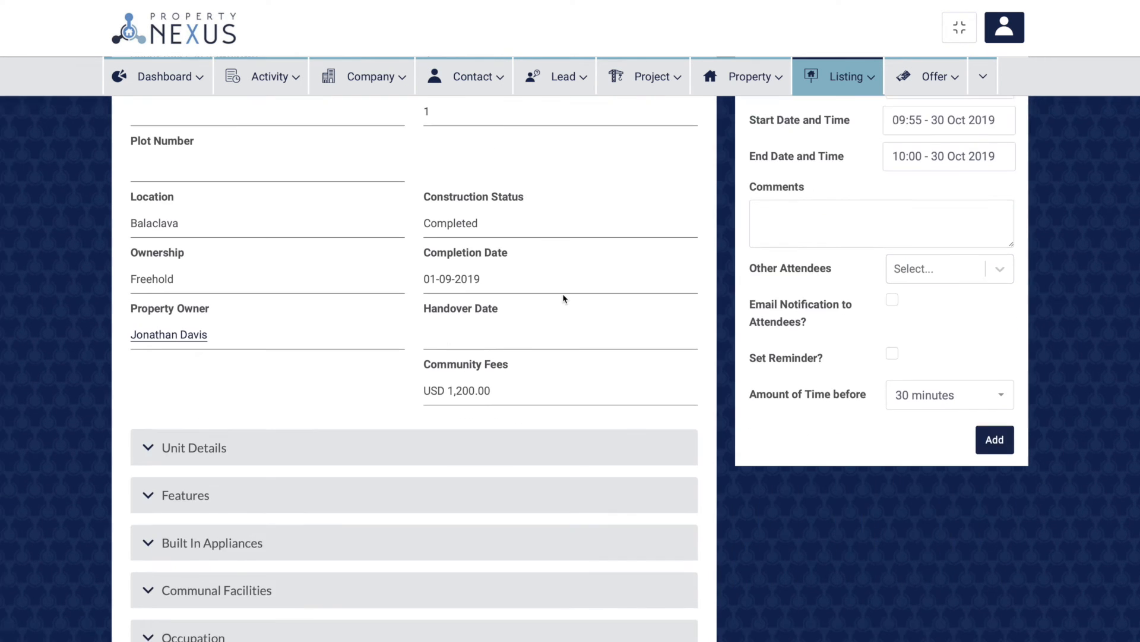
pyautogui.scroll(-3, 554, 305)
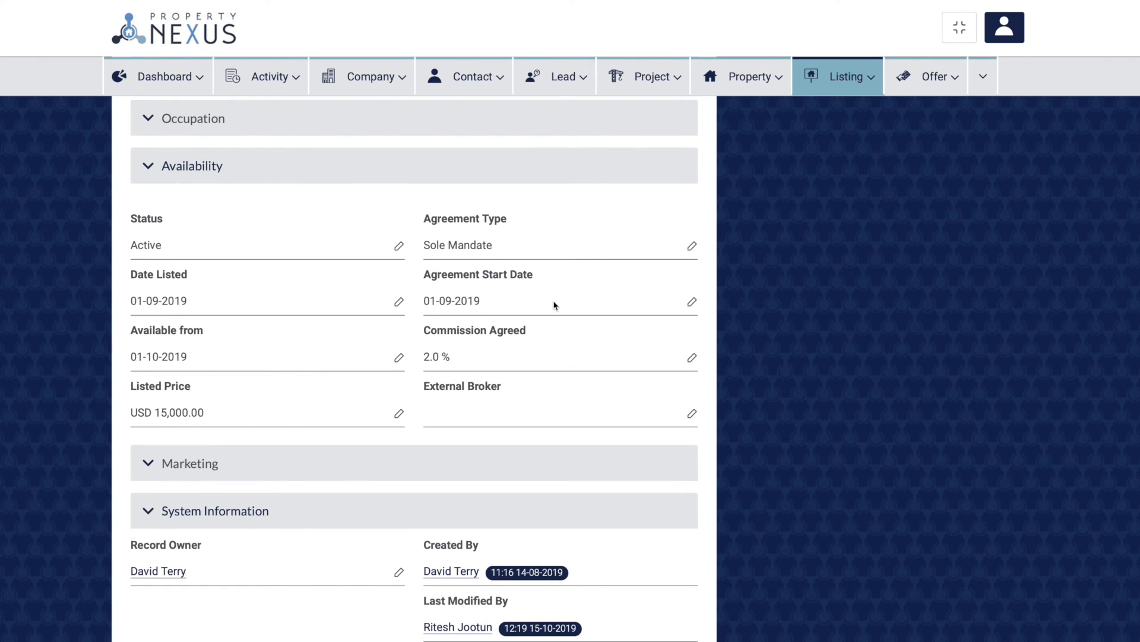
pyautogui.click(432, 386)
pyautogui.moveTo(432, 386); pyautogui.dragTo(504, 389)
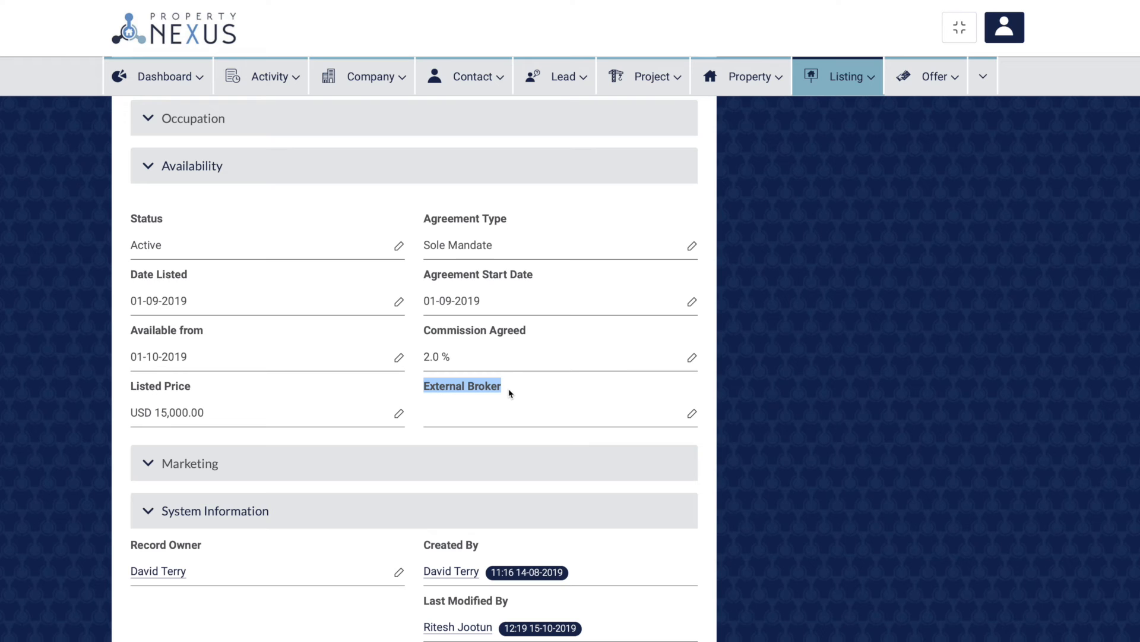
pyautogui.click(509, 392)
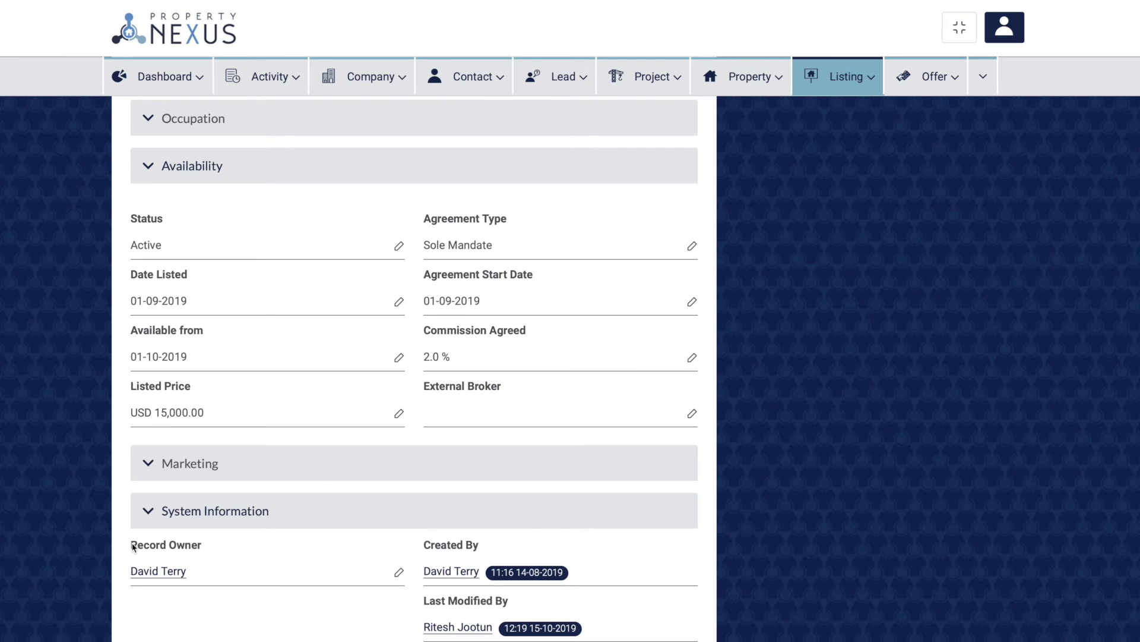
pyautogui.moveTo(132, 544); pyautogui.dragTo(206, 545)
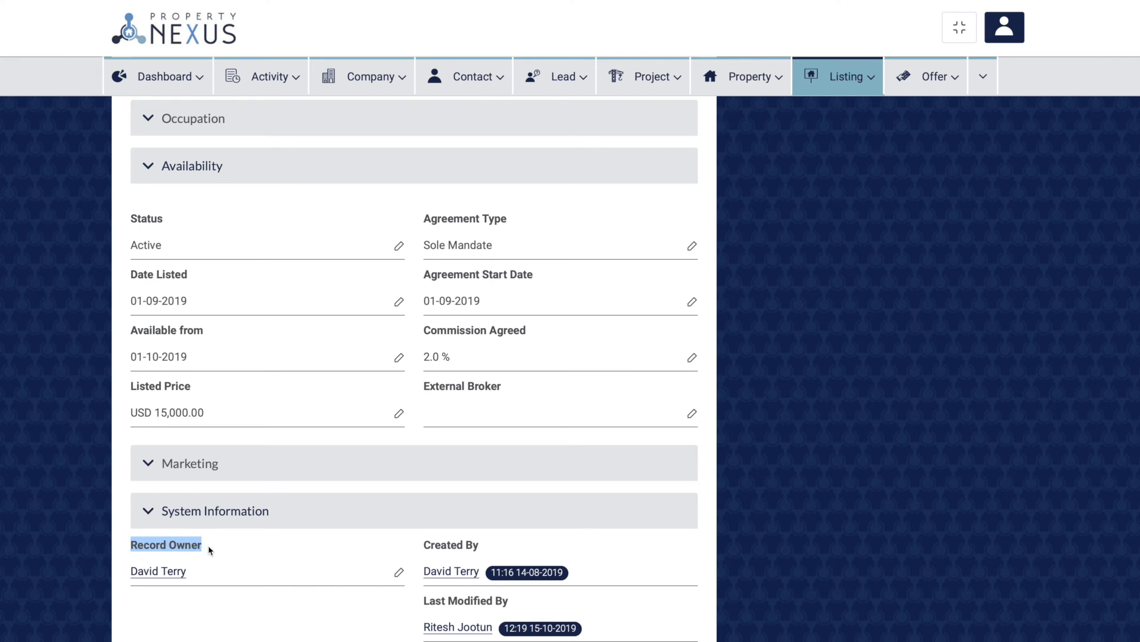
pyautogui.click(209, 547)
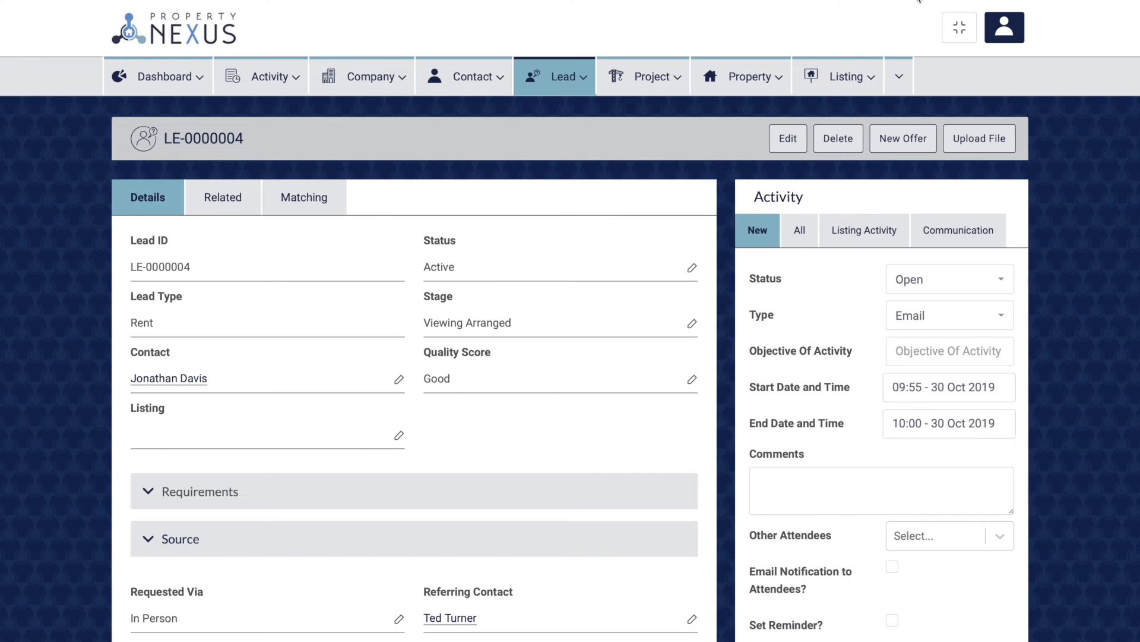
# - Examine the Referring Contact and Owner fields in the source and system information of lead LE-0000004
pyautogui.scroll(-6, 554, 344)
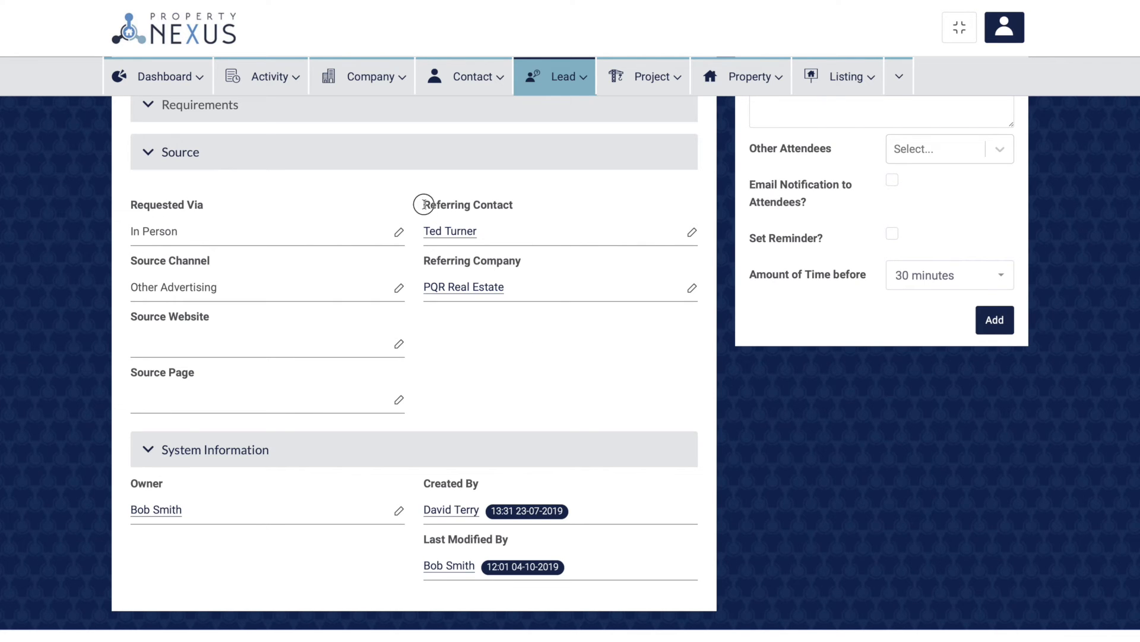
pyautogui.moveTo(422, 204); pyautogui.dragTo(516, 205)
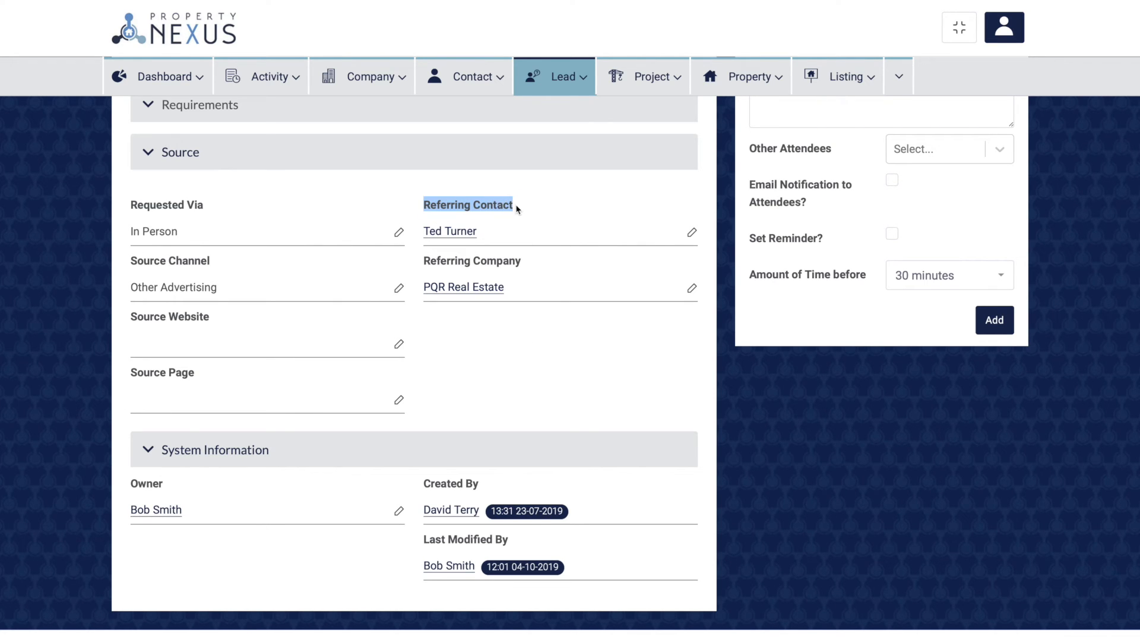
pyautogui.click(520, 209)
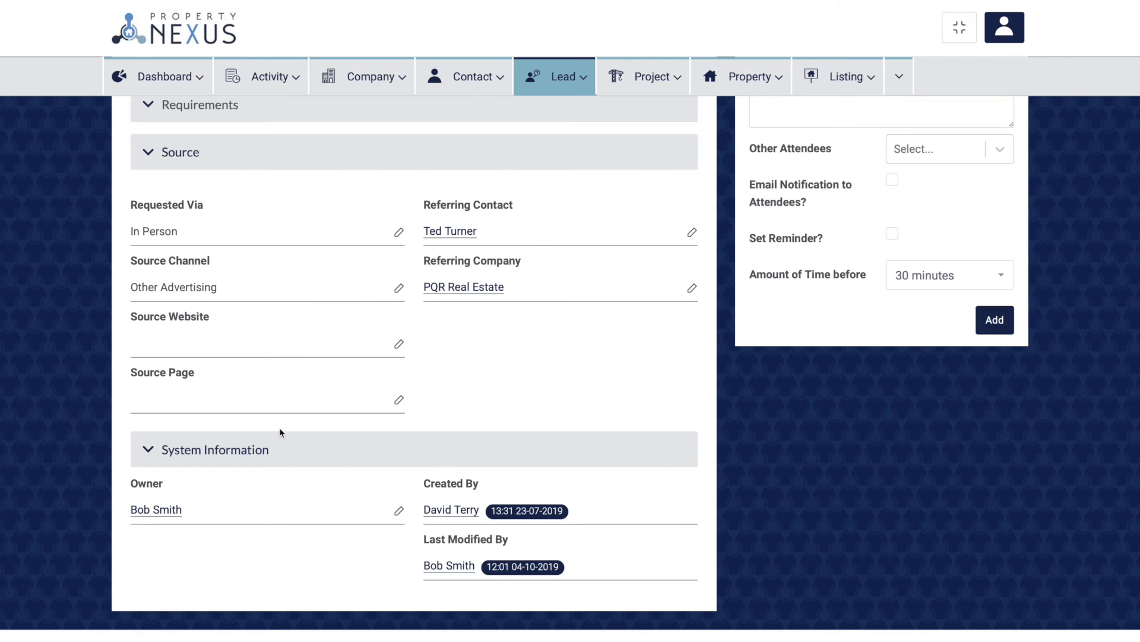
pyautogui.moveTo(131, 484); pyautogui.dragTo(165, 487)
pyautogui.click(170, 488)
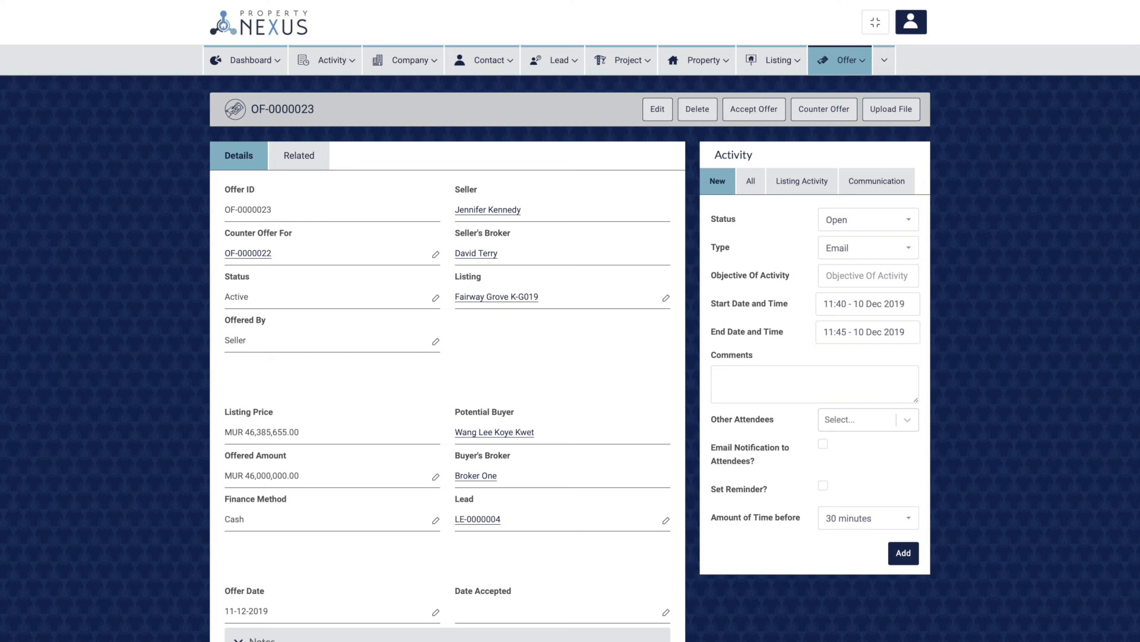
# - Try to set the status of the buyer's offer OF-0000022 on Fairway Grove K-G019 to Countered
pyautogui.click(658, 109)
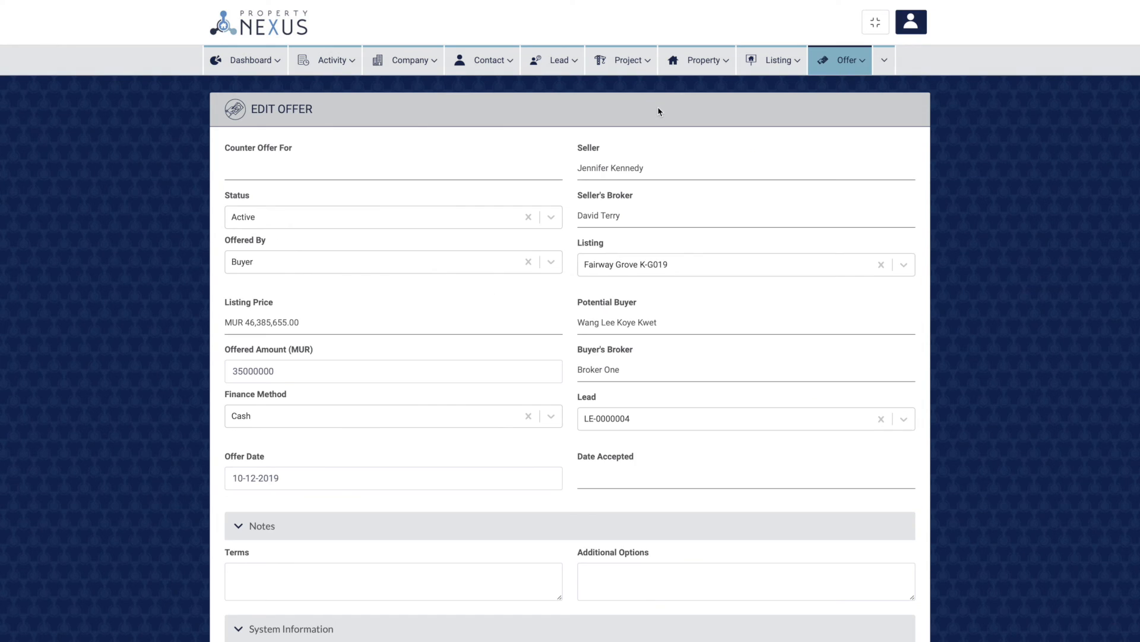
pyautogui.click(301, 224)
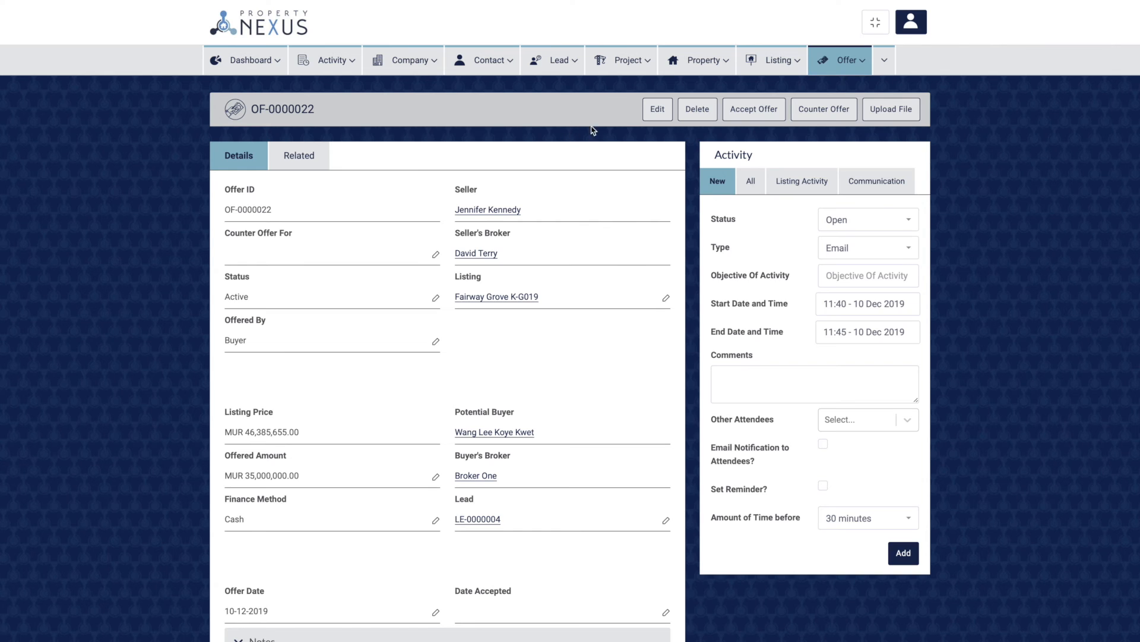
pyautogui.click(657, 109)
pyautogui.click(316, 224)
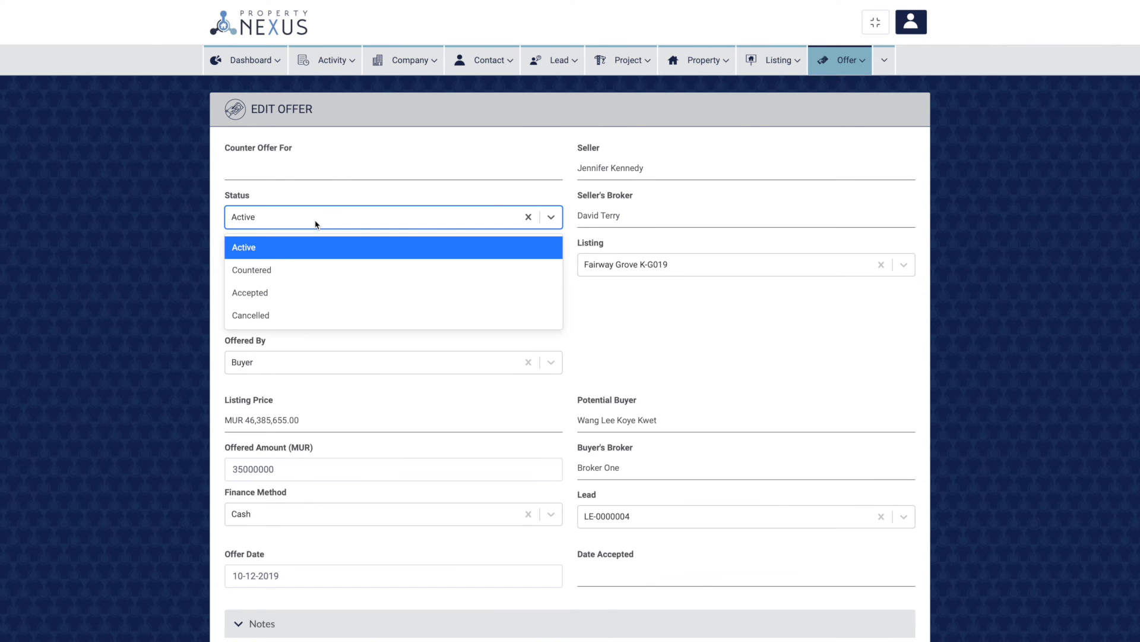
pyautogui.click(276, 271)
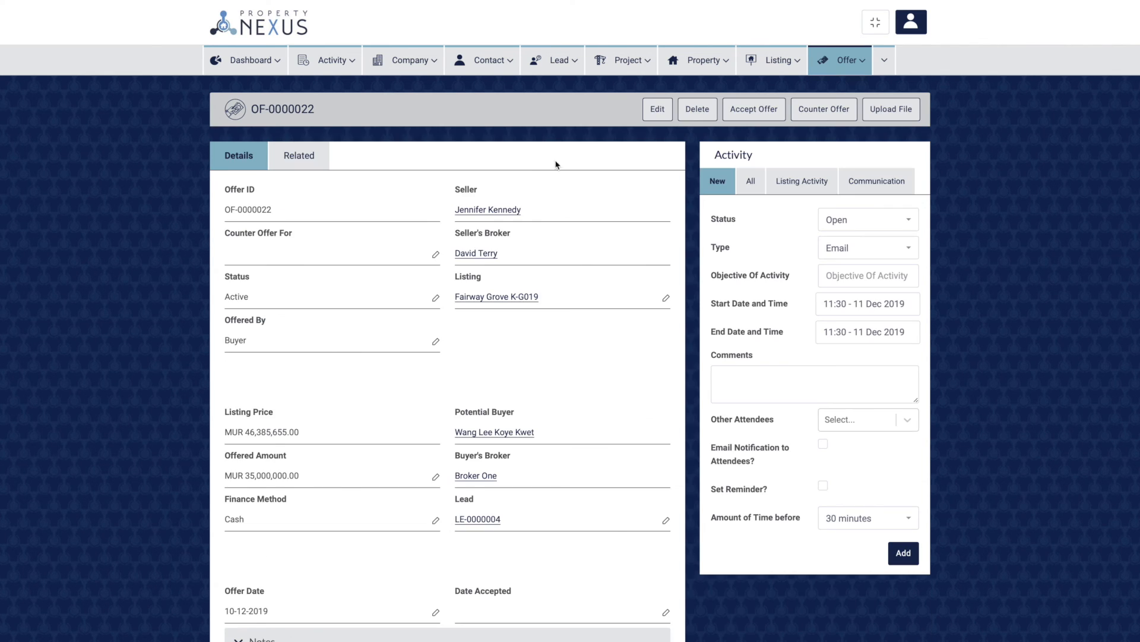
# - Start a counter offer to OF-0000022, offered by the Seller, with an offered amount of 46000000 MUR
pyautogui.click(822, 110)
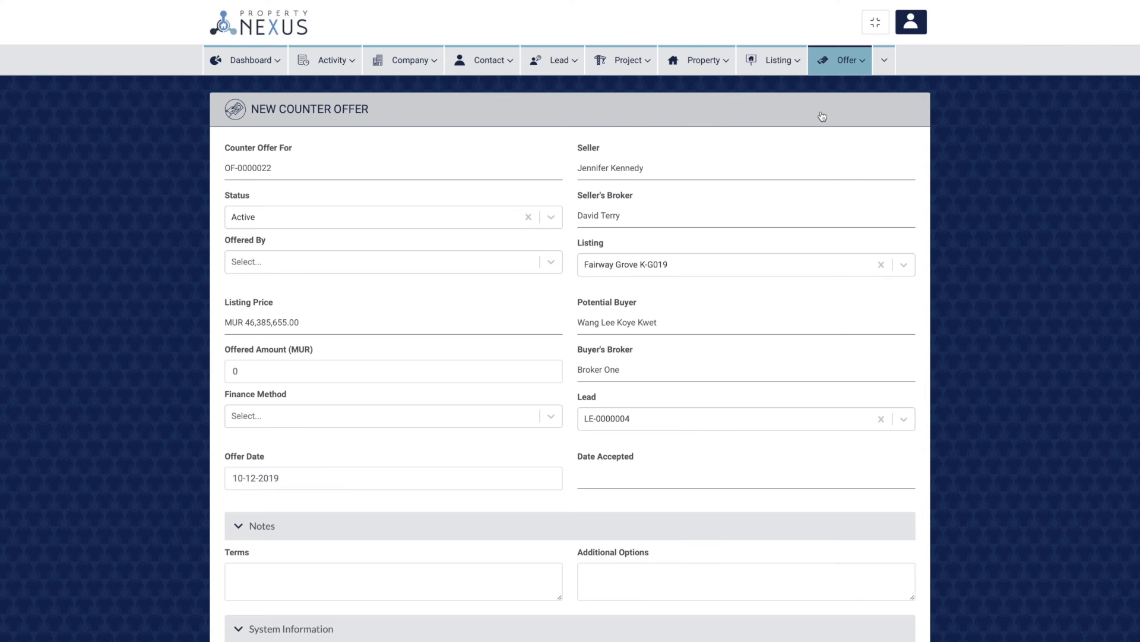
pyautogui.click(504, 264)
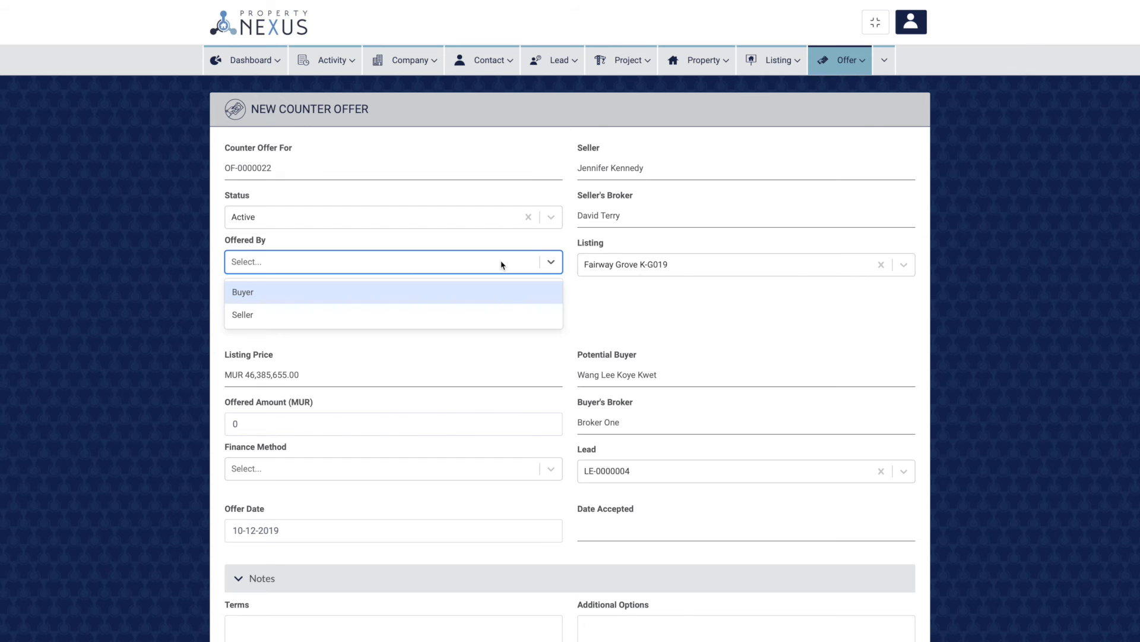
pyautogui.click(438, 314)
pyautogui.click(315, 369)
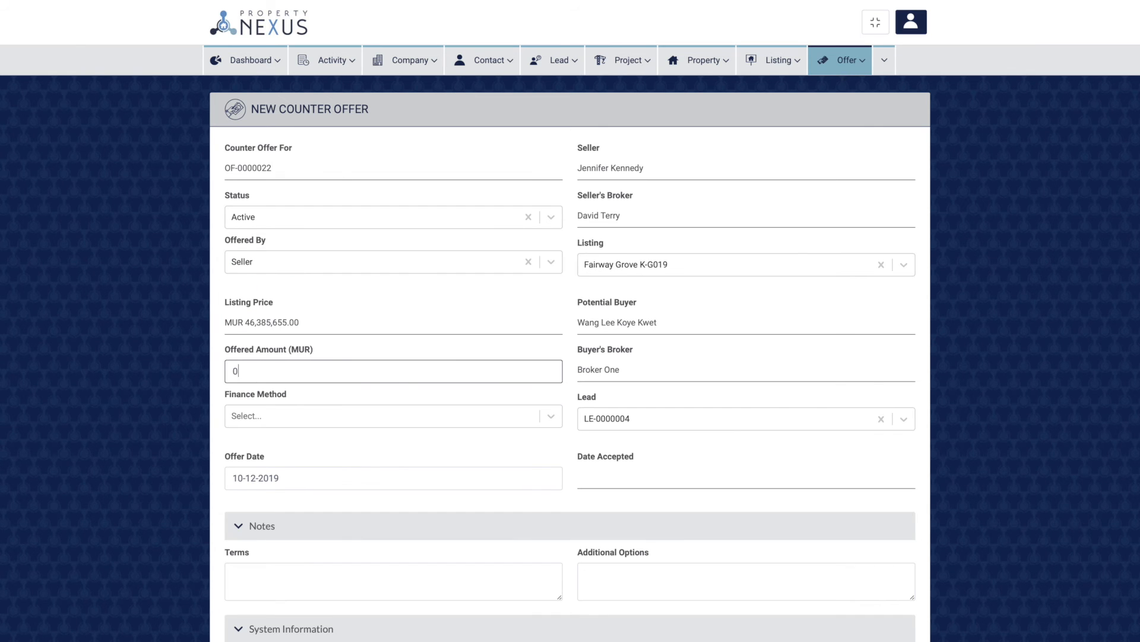
pyautogui.write('46000000')
# - Set the finance method to Cash and the offer date to 09-12-2019, and create the counter offer
pyautogui.click(296, 404)
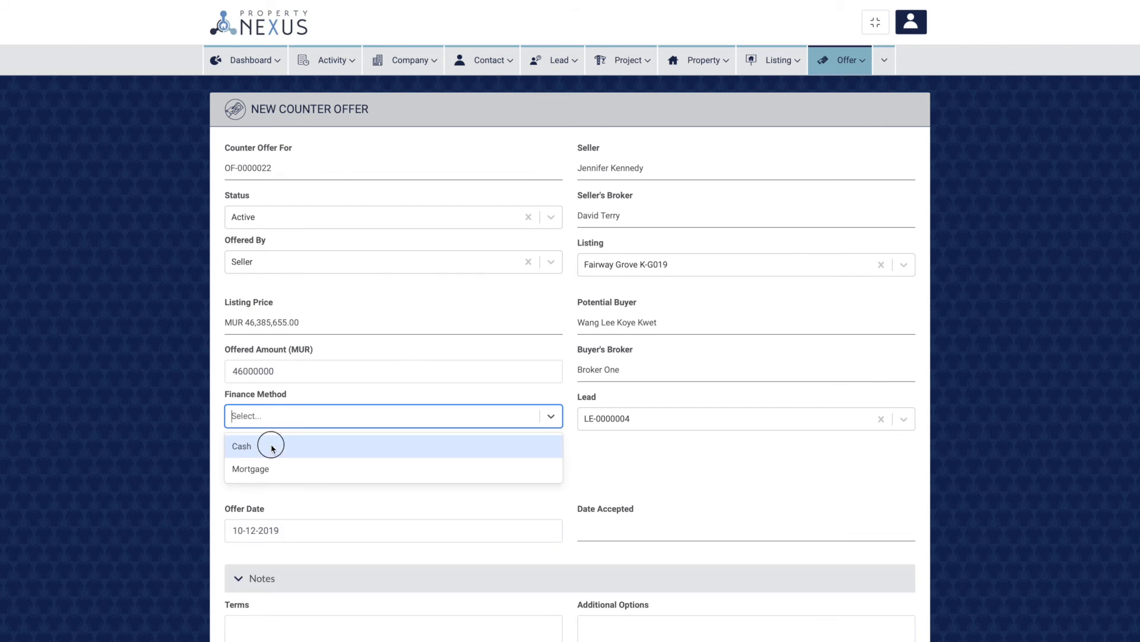
pyautogui.click(272, 443)
pyautogui.click(281, 477)
pyautogui.click(246, 594)
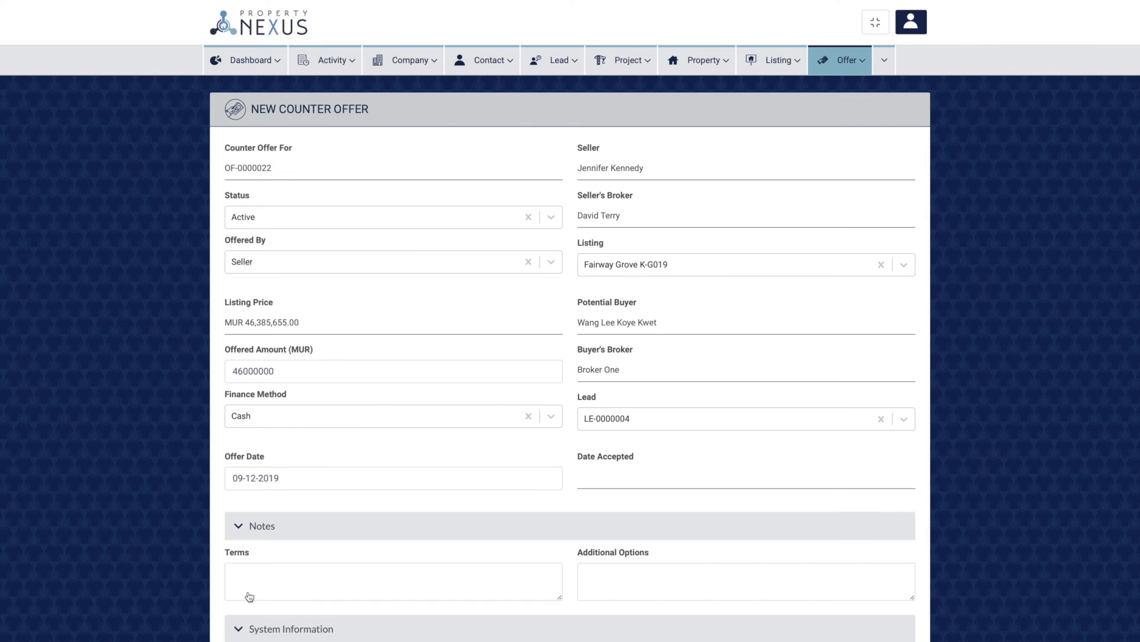
pyautogui.scroll(-4, 356, 565)
pyautogui.click(893, 573)
# - Set the new counter offer as offered by the Seller with an offered amount of 46000000 MUR
pyautogui.click(436, 264)
pyautogui.click(375, 309)
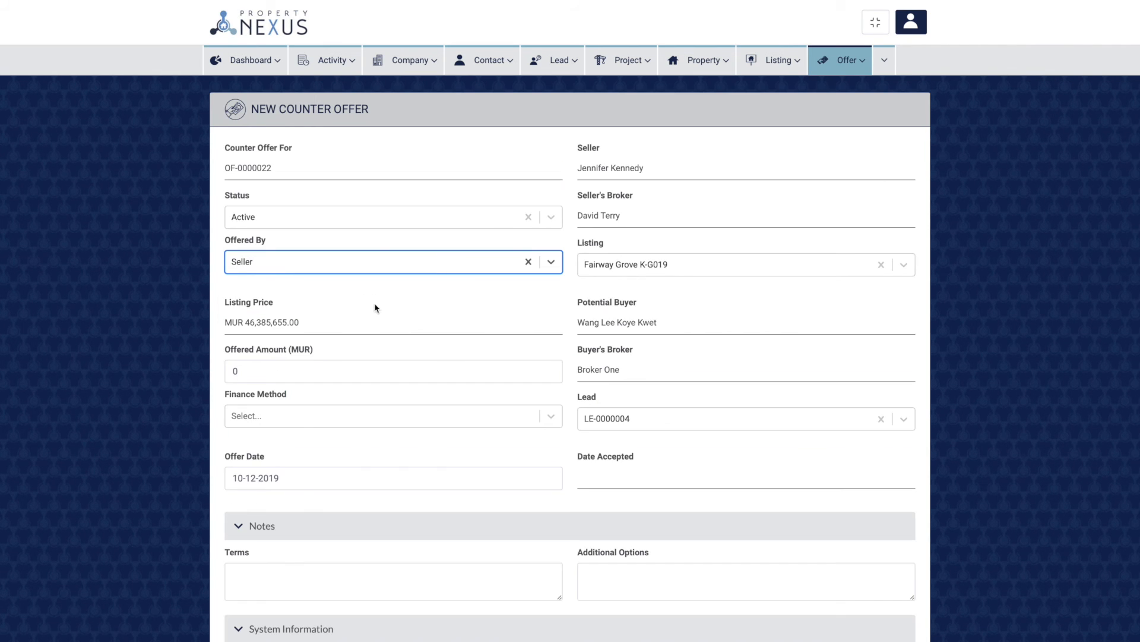
pyautogui.click(276, 374)
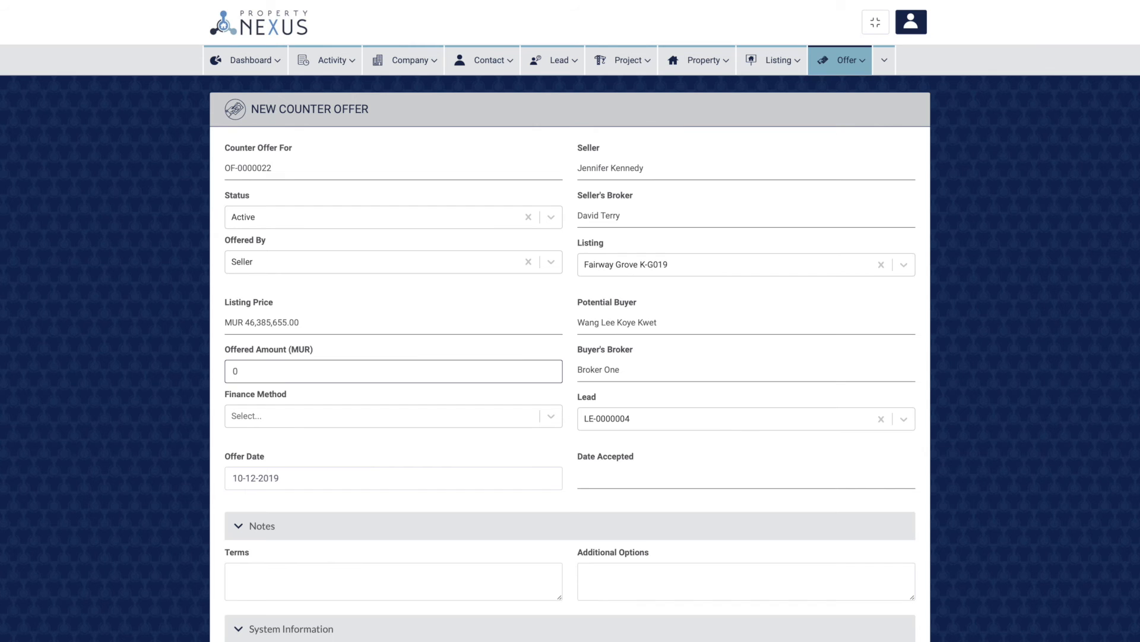
pyautogui.write('46000000')
# - Set the finance method to Cash and the offer date to 11-12-2019, and create the counter offer
pyautogui.click(285, 413)
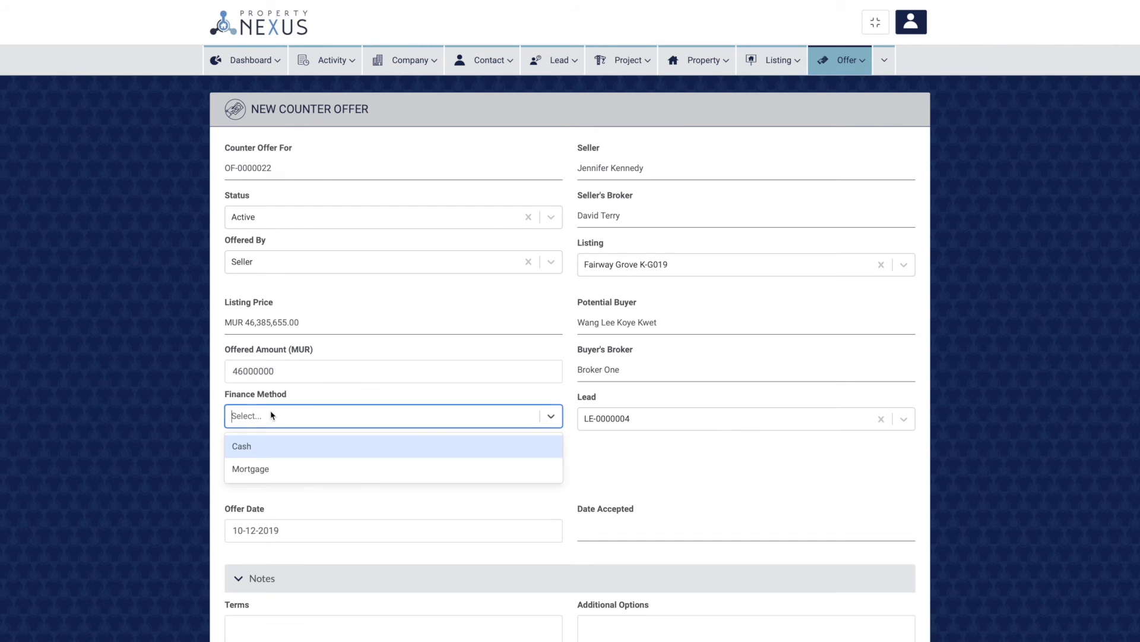
pyautogui.click(257, 449)
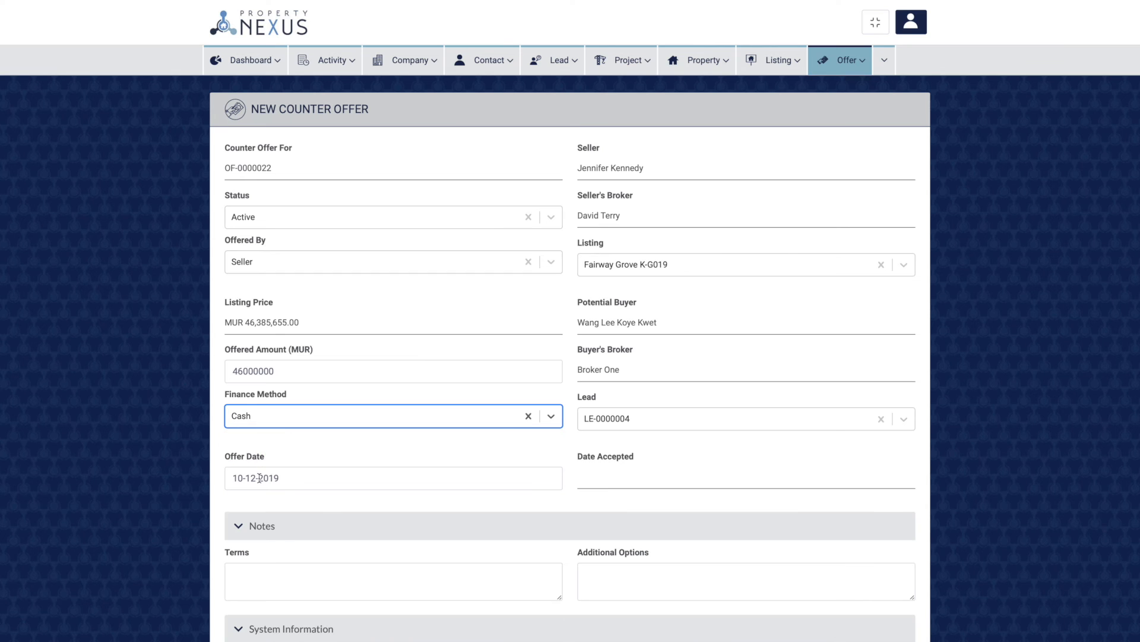
pyautogui.click(260, 478)
pyautogui.click(288, 594)
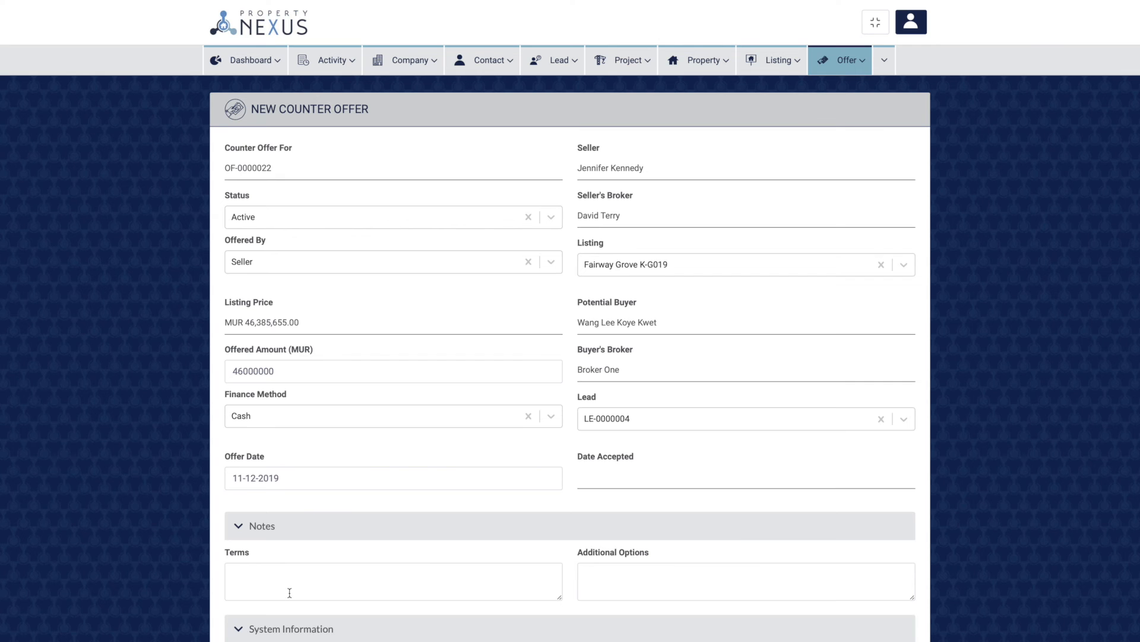
pyautogui.scroll(-3, 290, 593)
pyautogui.click(904, 571)
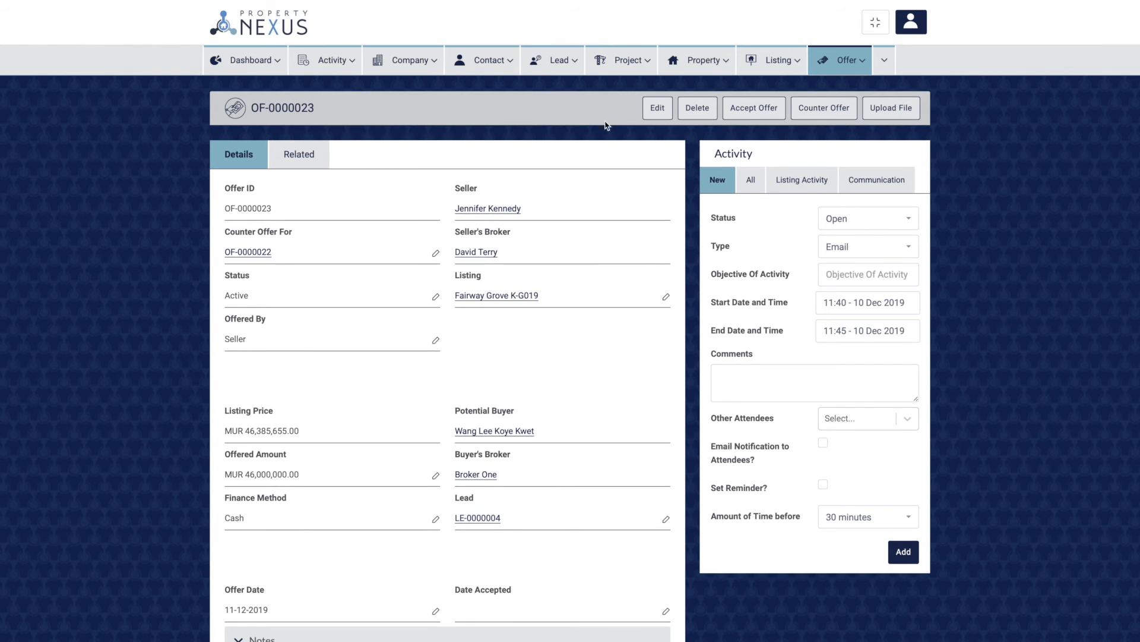
# - Try to set the status of the seller's counter offer on Fairway Grove K-G019 to Accepted by editing the record
pyautogui.click(653, 112)
pyautogui.click(264, 221)
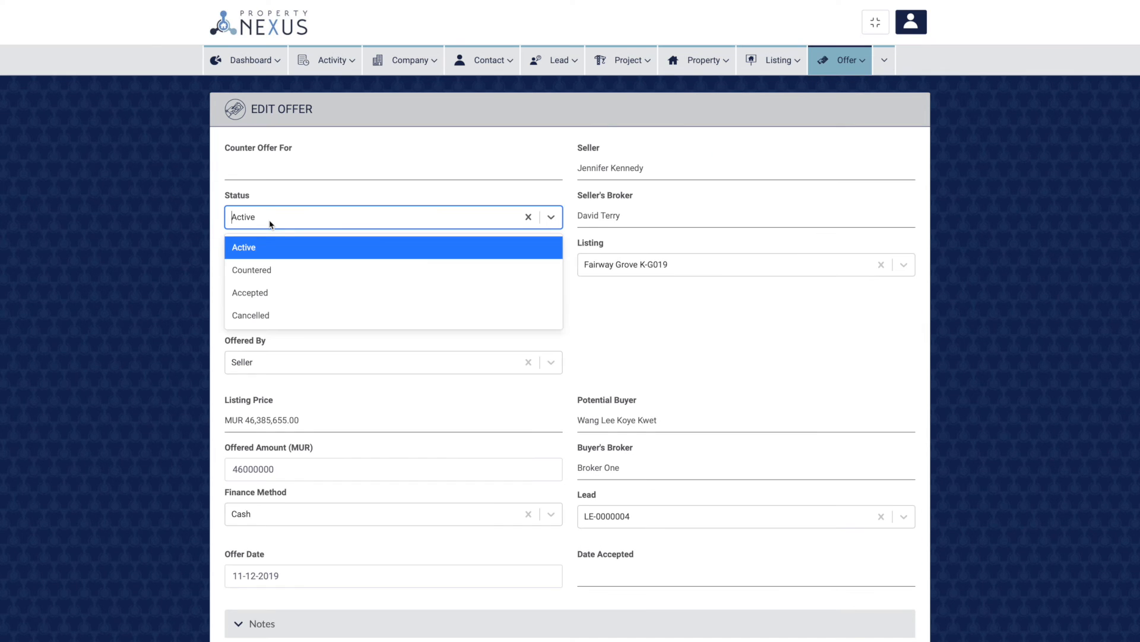
pyautogui.click(262, 291)
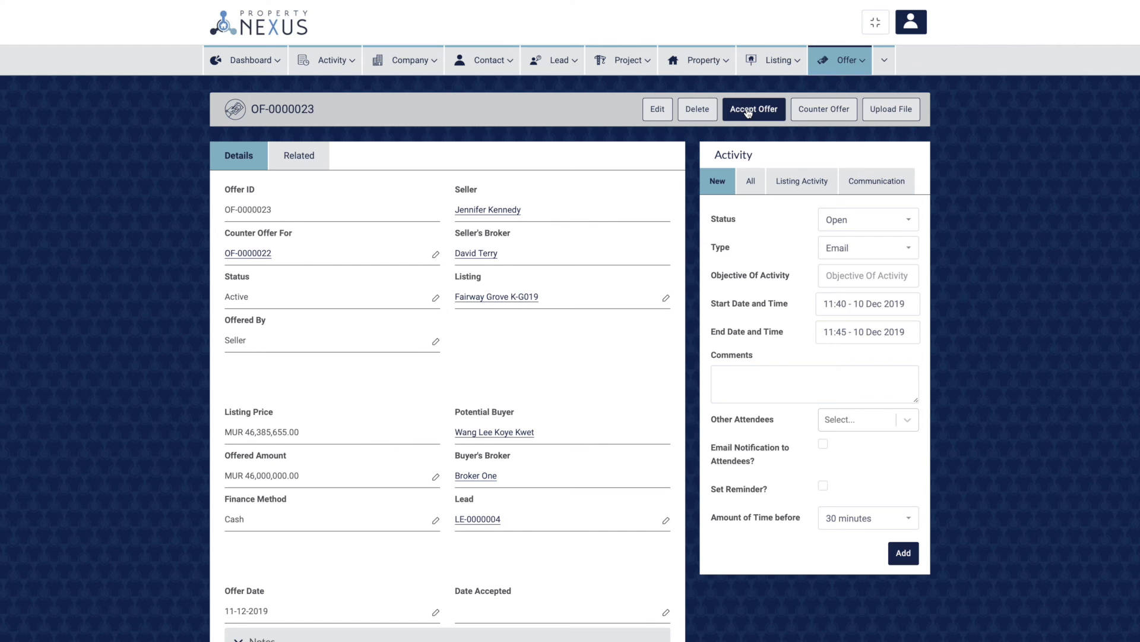
# - Accept the seller's counter offer on Fairway Grove K-G019 and confirm the acceptance
pyautogui.click(749, 111)
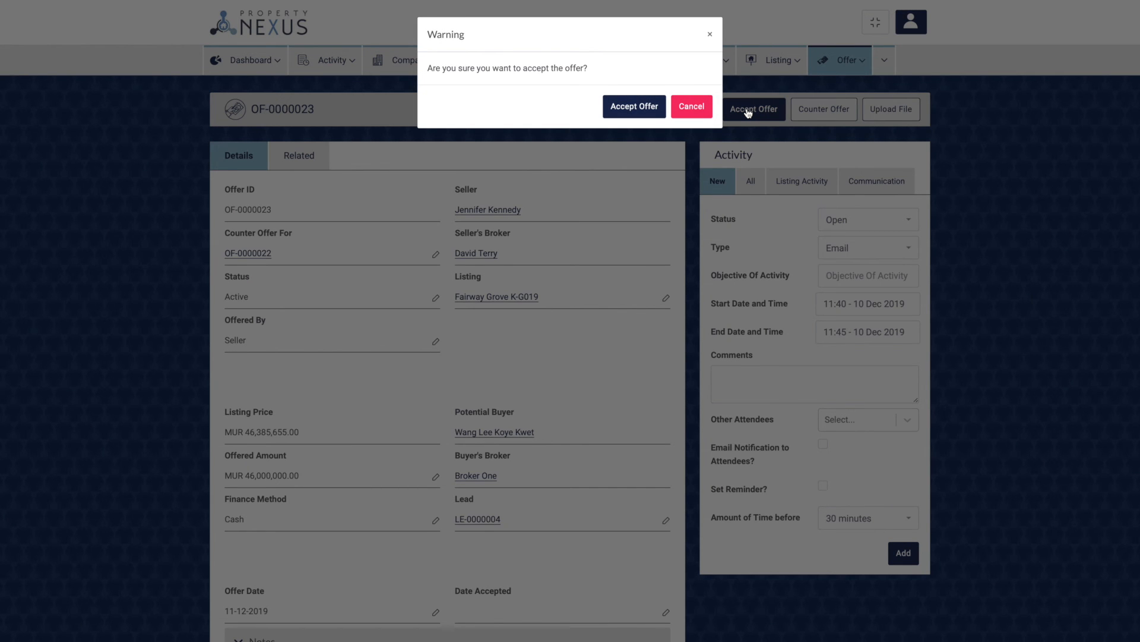
pyautogui.click(629, 111)
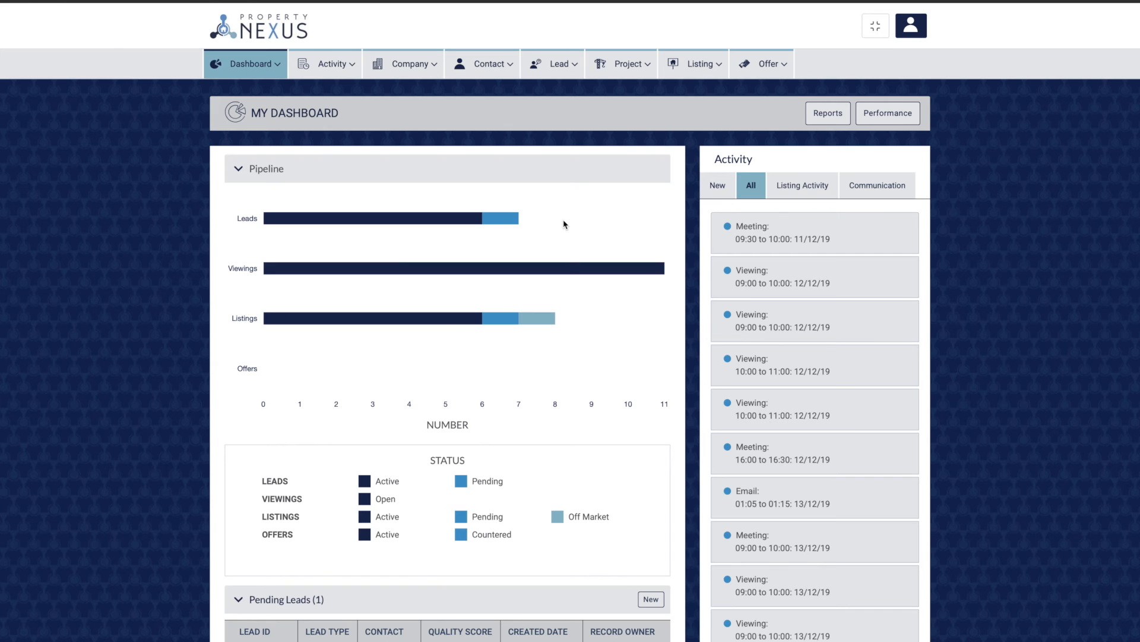
# - Open My Dashboard and examine the pipeline chart, pending leads, pending listings, open offers and the communication activities
pyautogui.moveTo(248, 67)
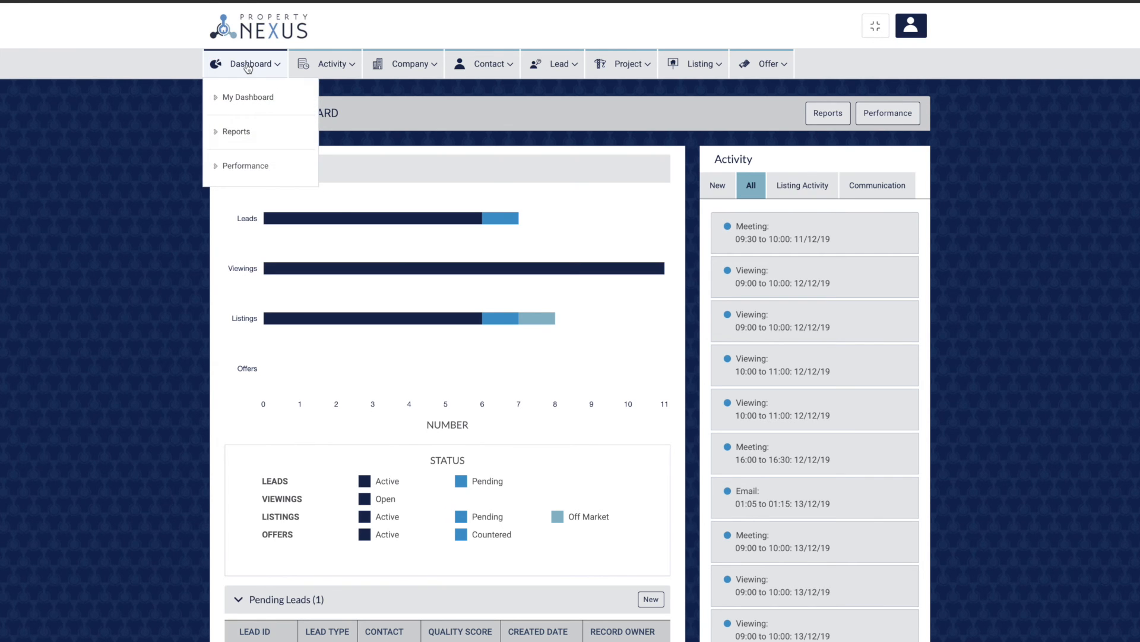
pyautogui.click(245, 98)
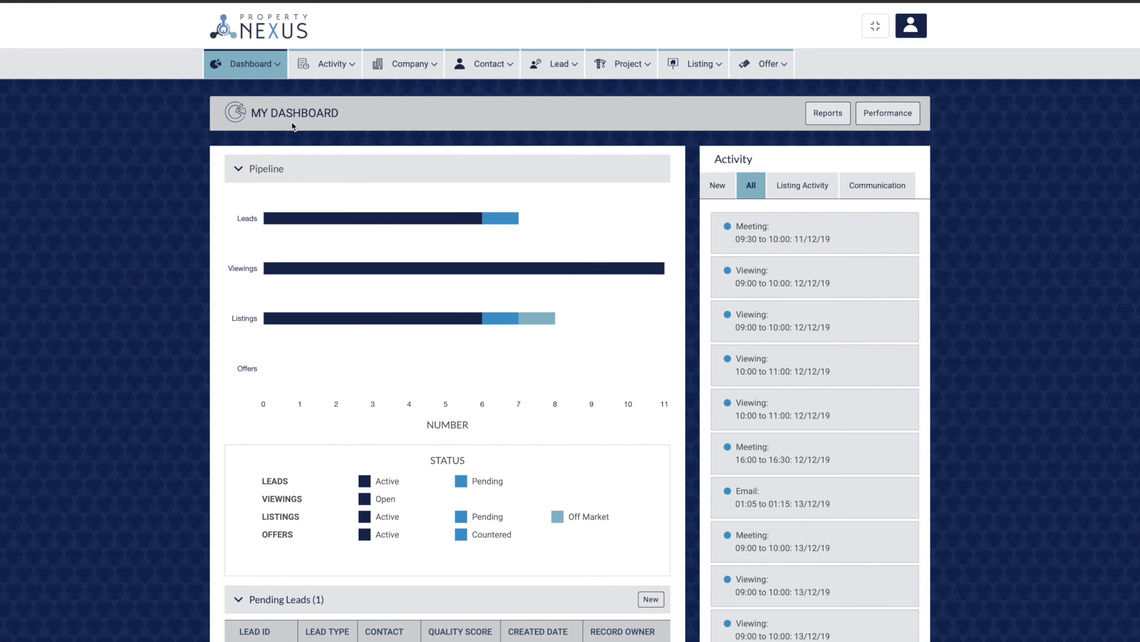
pyautogui.moveTo(386, 218)
pyautogui.moveTo(389, 268)
pyautogui.moveTo(390, 319)
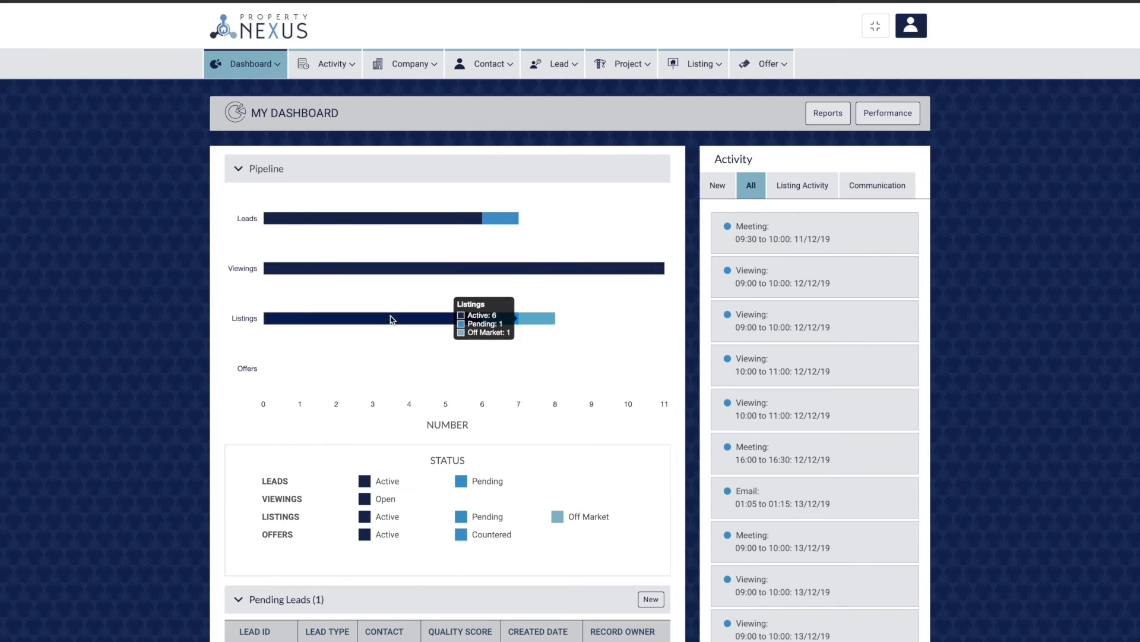
pyautogui.scroll(-2, 391, 319)
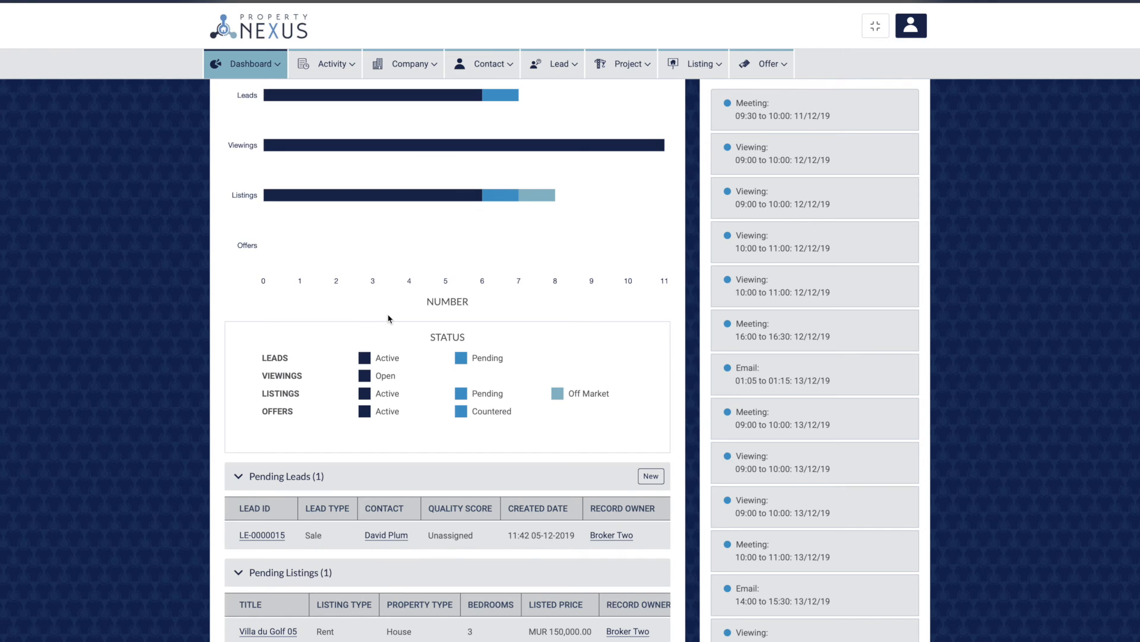
pyautogui.scroll(-1, 389, 319)
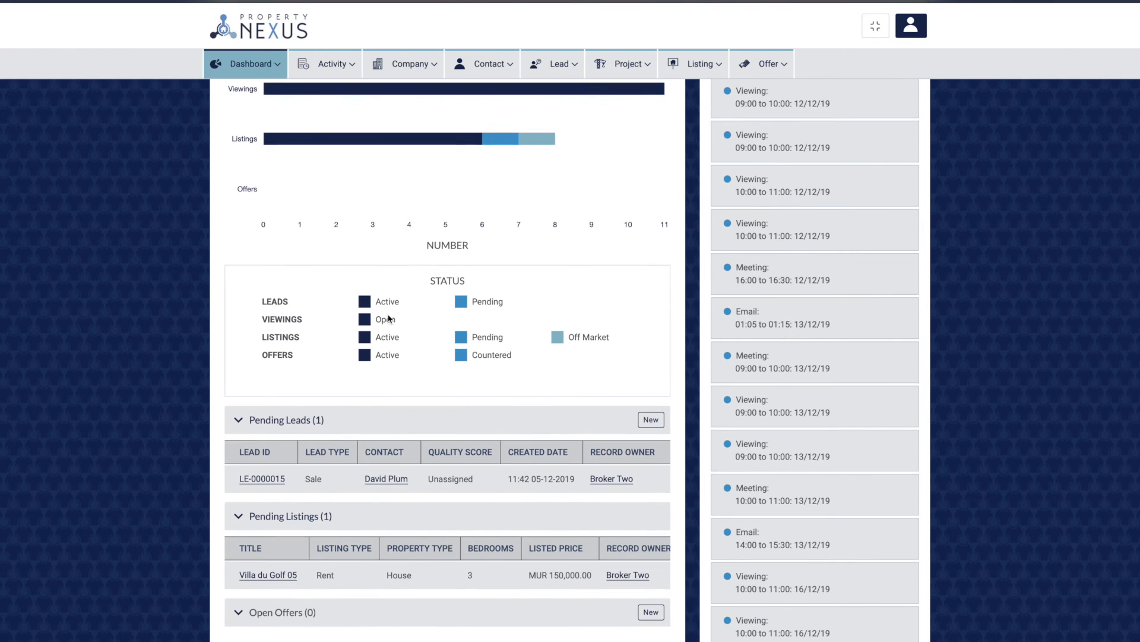
pyautogui.scroll(-1, 388, 314)
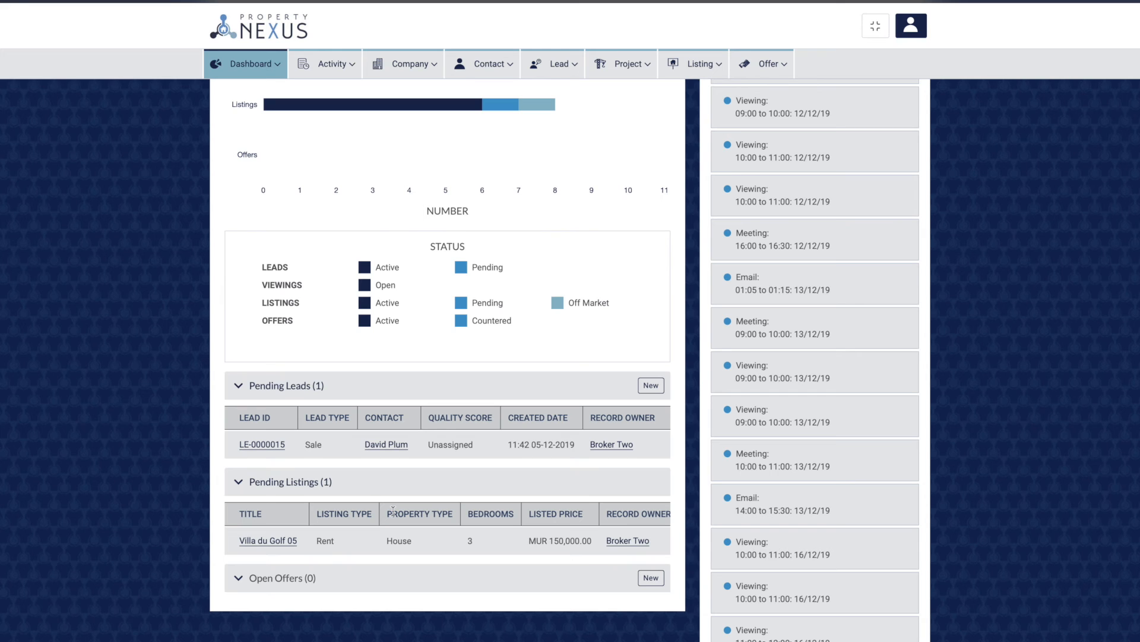
pyautogui.scroll(4, 865, 182)
pyautogui.click(864, 185)
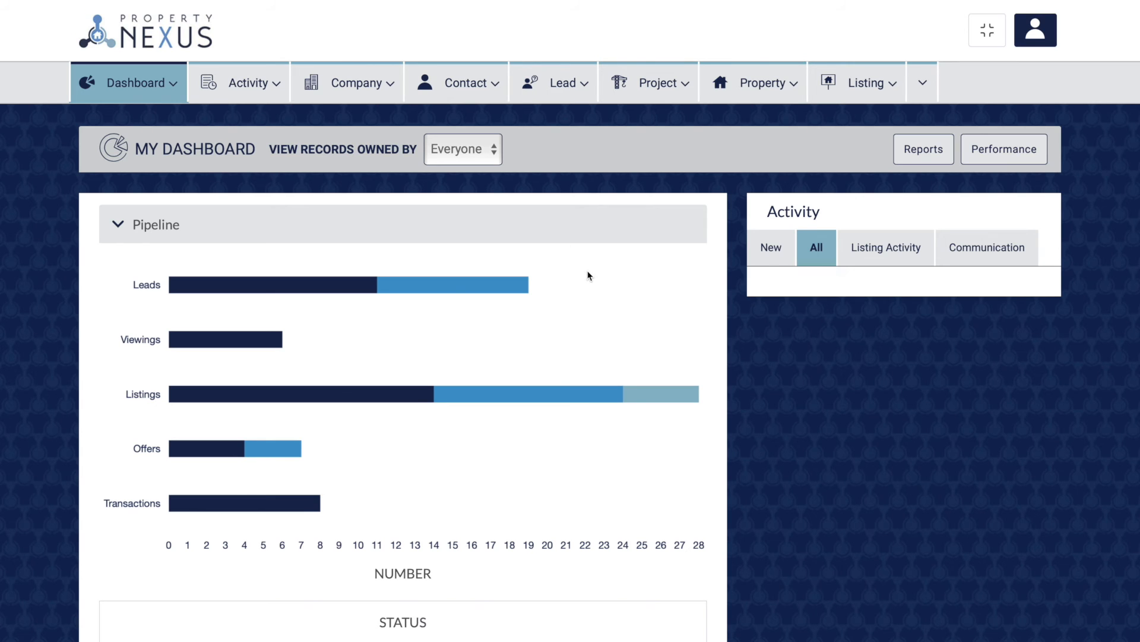
# - Open the dashboard reports and show the Contacts report grouped by Broker, Contact Type
pyautogui.moveTo(145, 92)
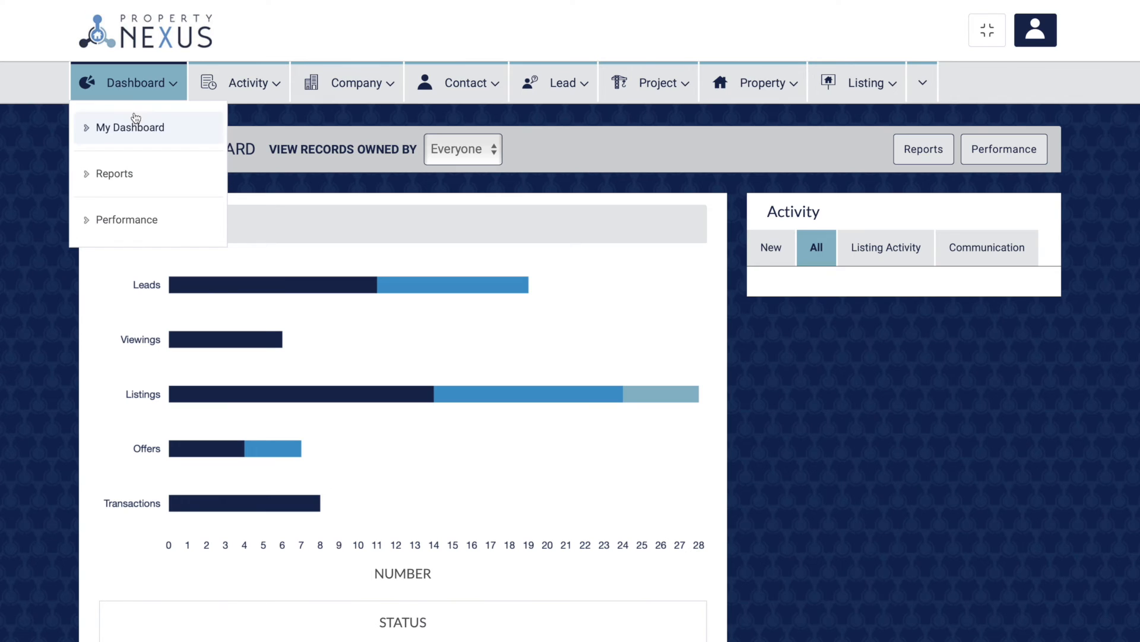
pyautogui.click(130, 180)
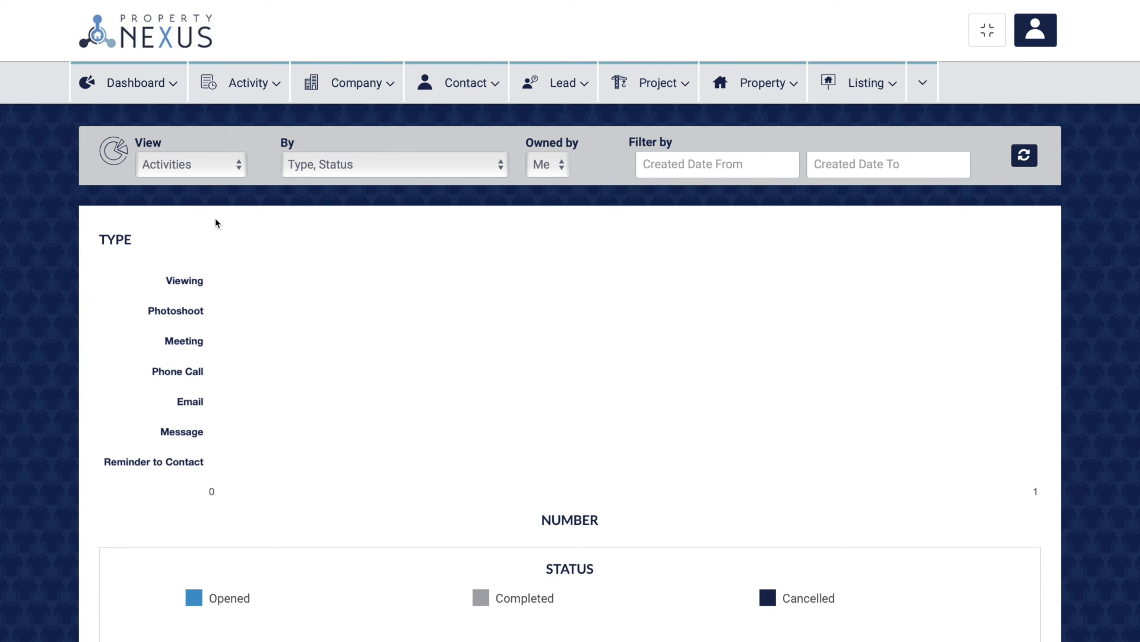
pyautogui.click(203, 165)
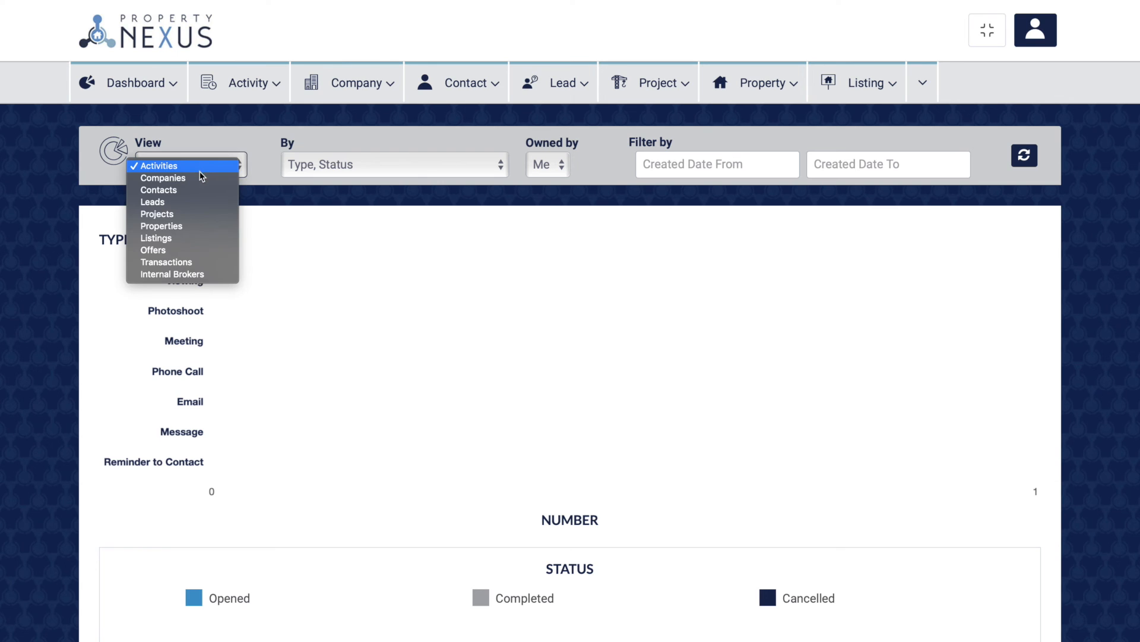
pyautogui.click(198, 189)
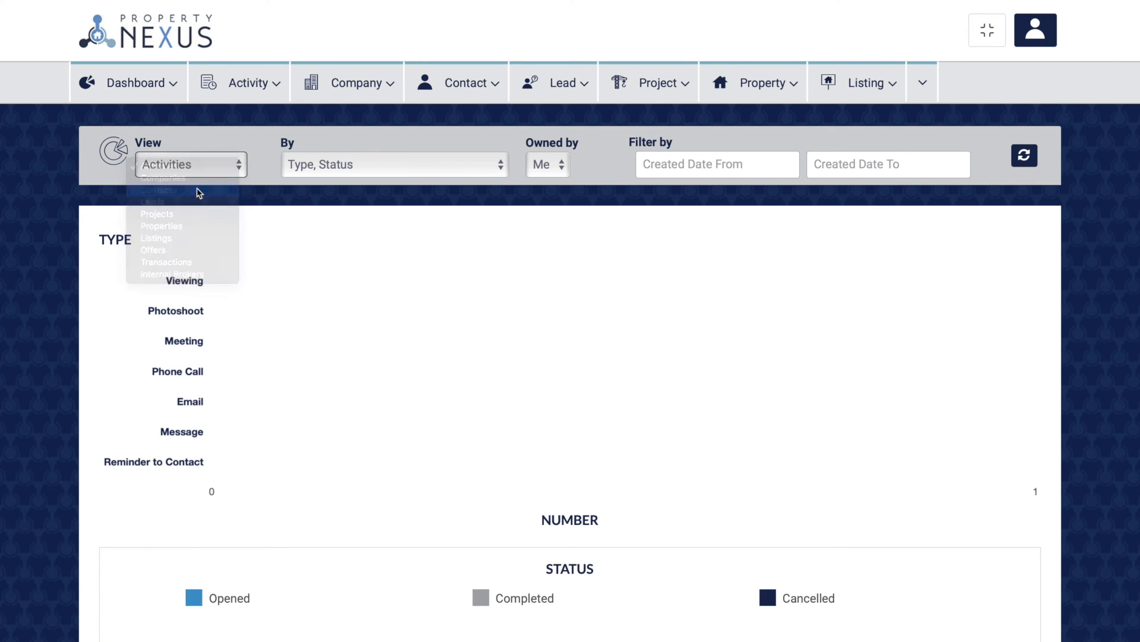
pyautogui.click(339, 160)
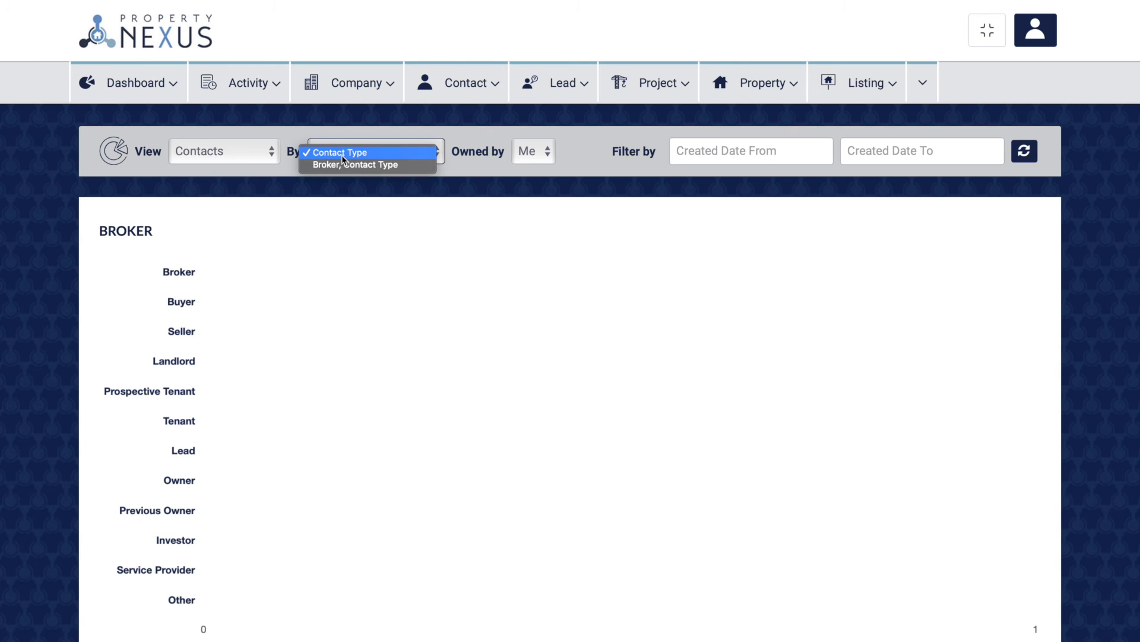
pyautogui.click(336, 163)
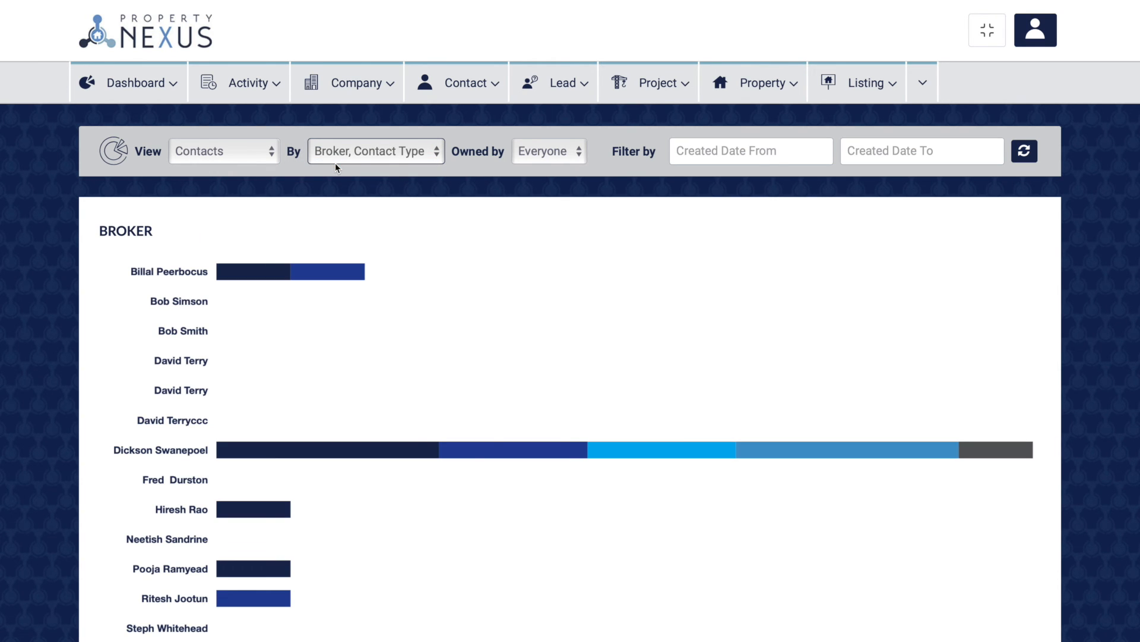
# - Limit the Contacts report to records owned by Everyone and created from 22-11-2019 to 30-11-2019
pyautogui.click(520, 157)
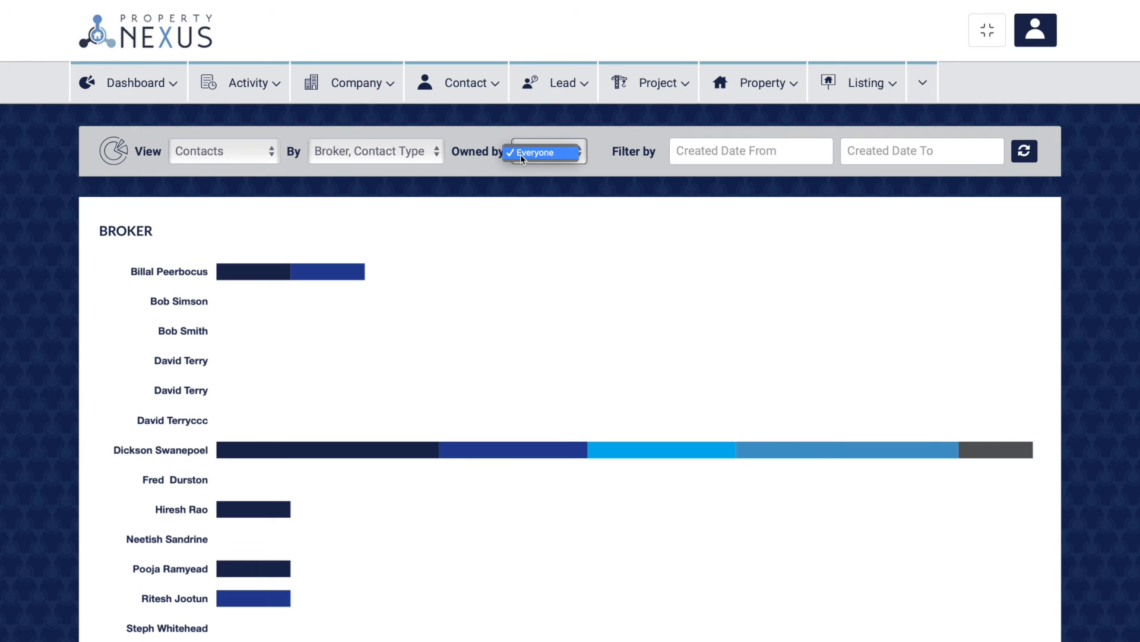
pyautogui.click(520, 154)
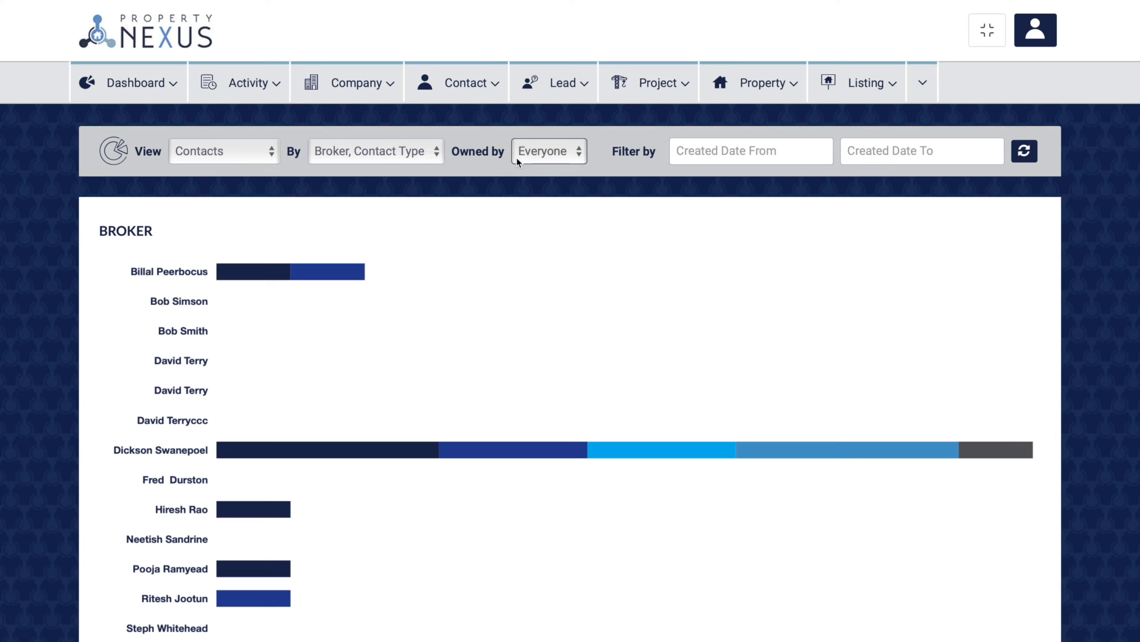
pyautogui.click(691, 152)
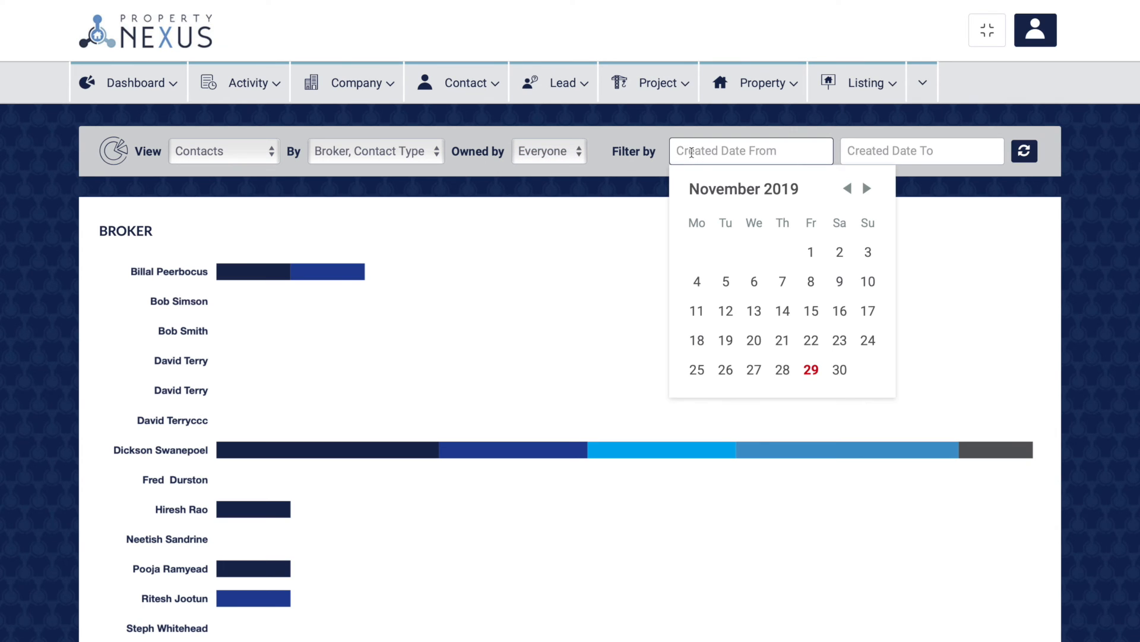
pyautogui.click(809, 338)
pyautogui.click(871, 158)
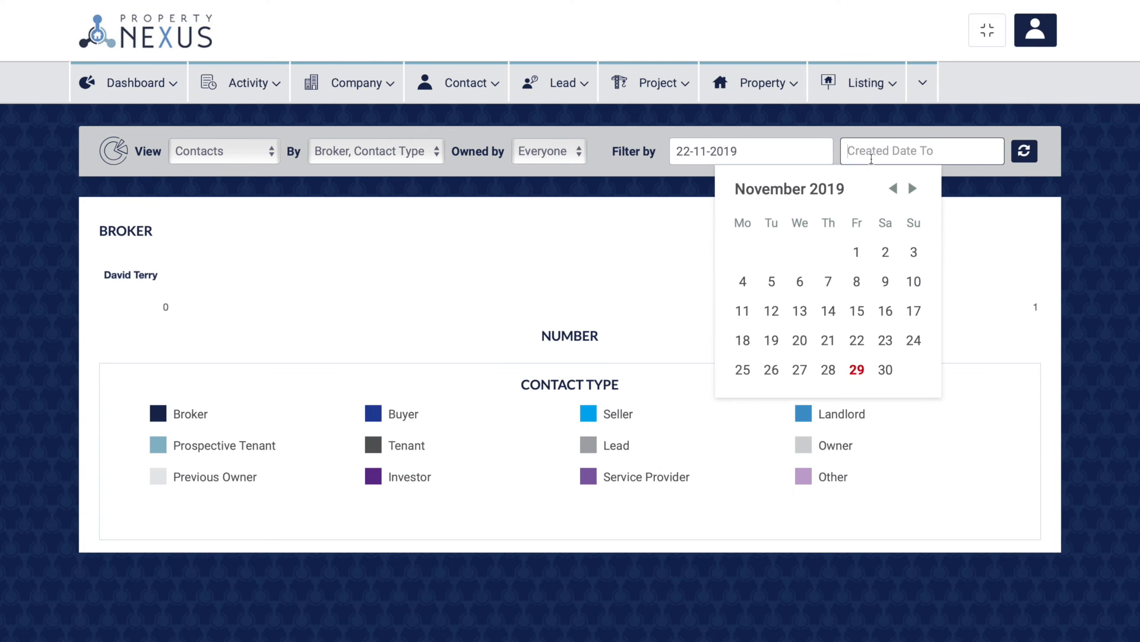
pyautogui.click(883, 369)
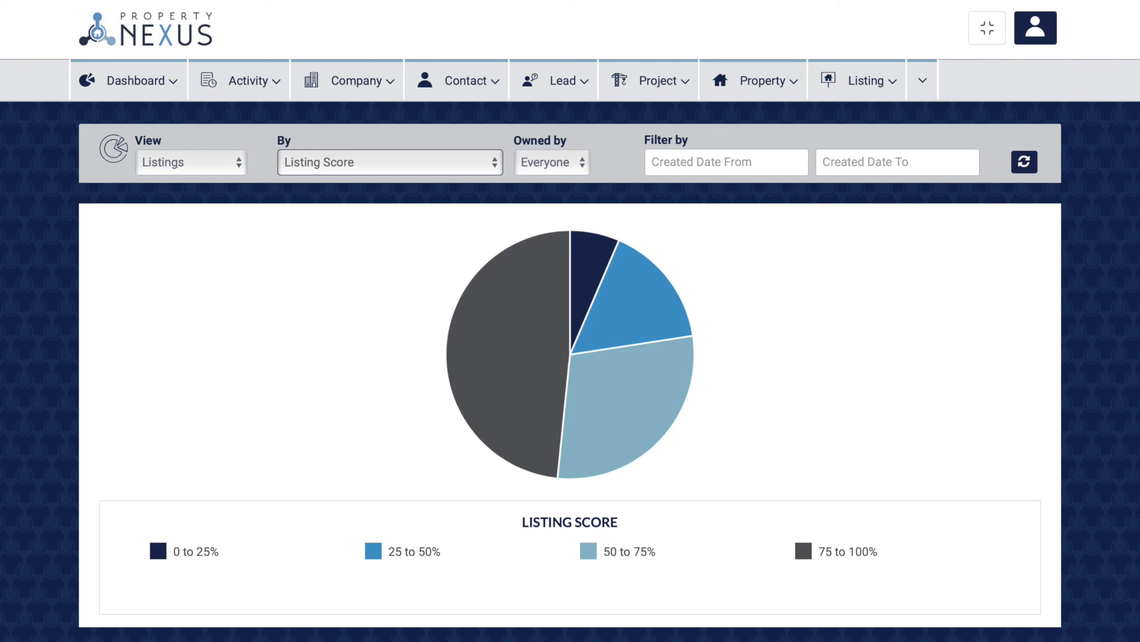
# - Review the ownership options of the Listings report by Listing Score and choose Everyone
pyautogui.click(562, 159)
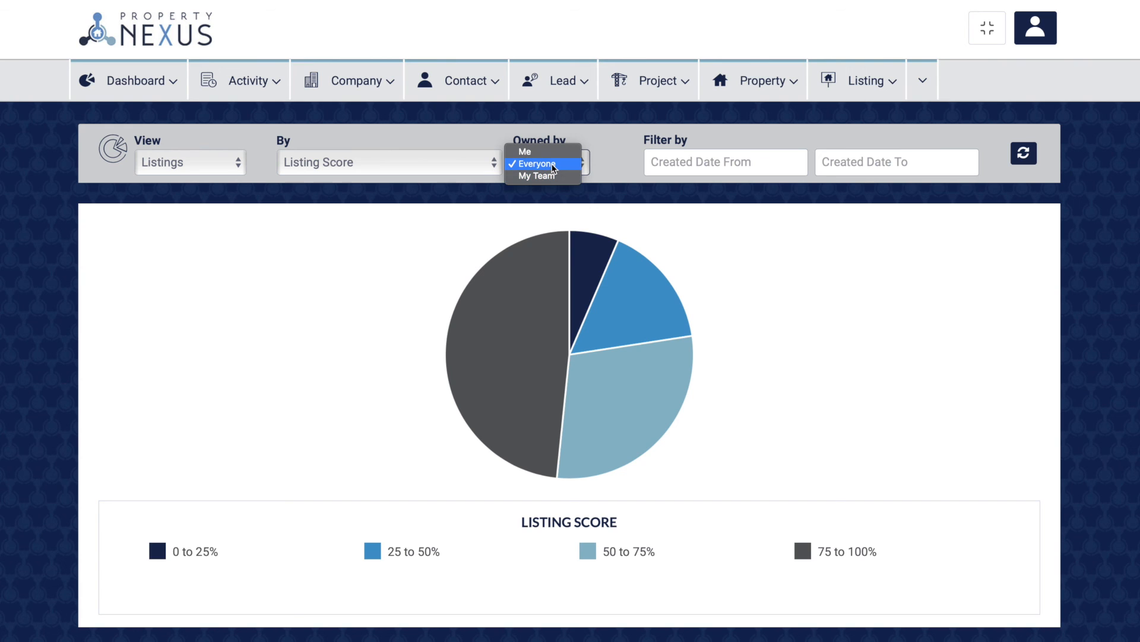
pyautogui.click(541, 164)
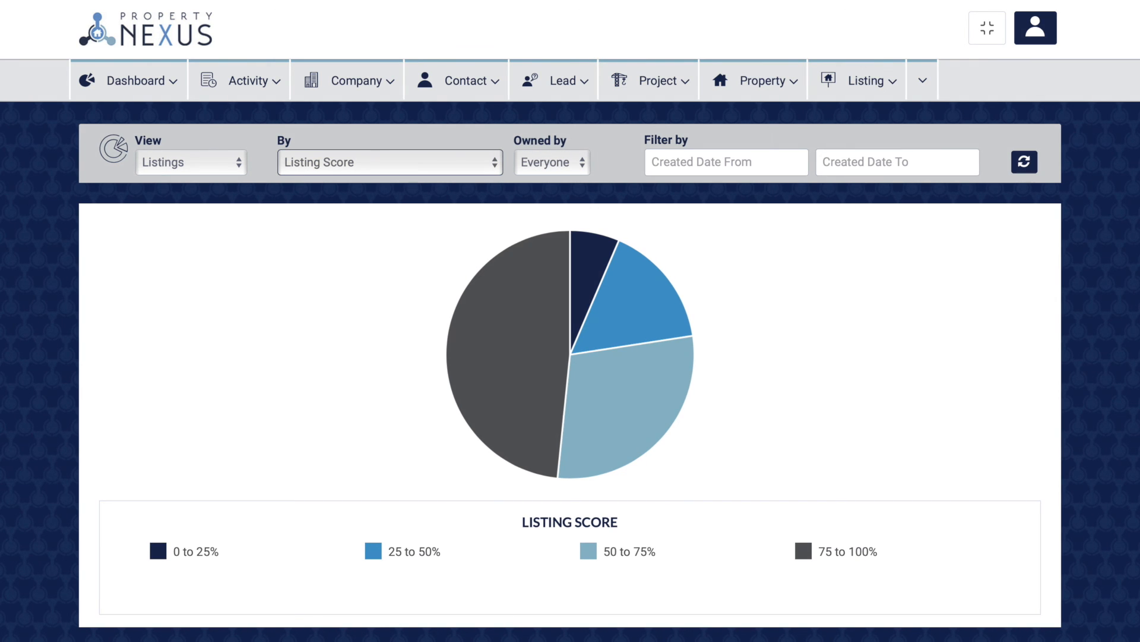